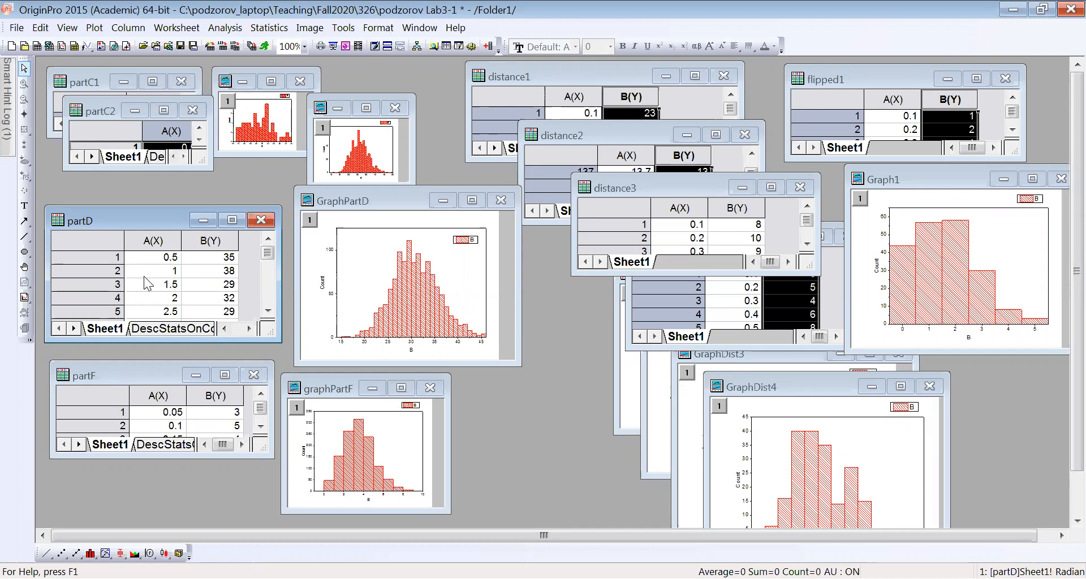
# - Enlarge the partD worksheet window and look through the data in its A(X) and B(Y) columns
pyautogui.click(153, 241)
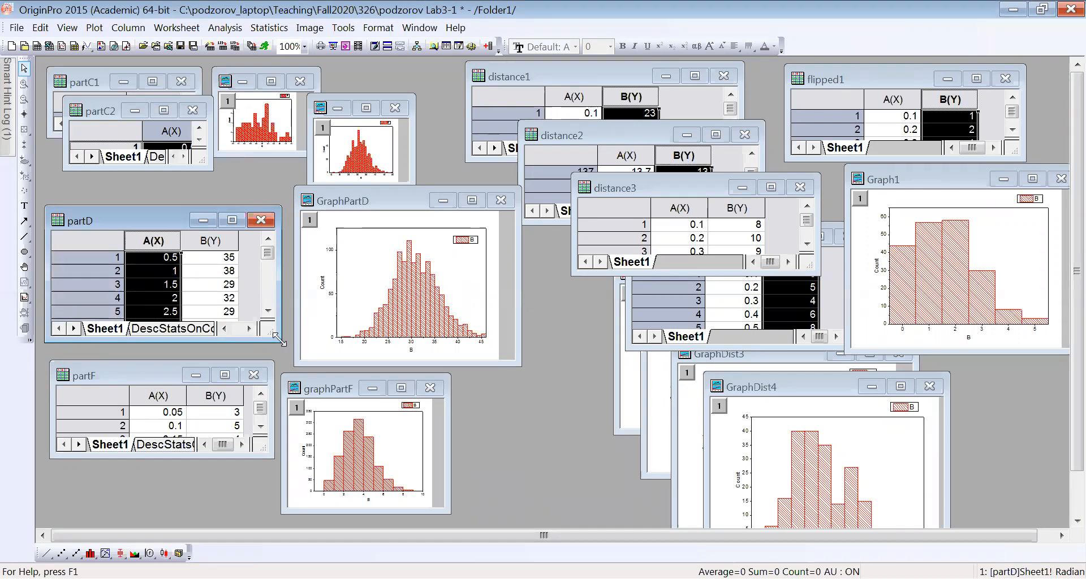
pyautogui.moveTo(279, 339); pyautogui.dragTo(326, 482)
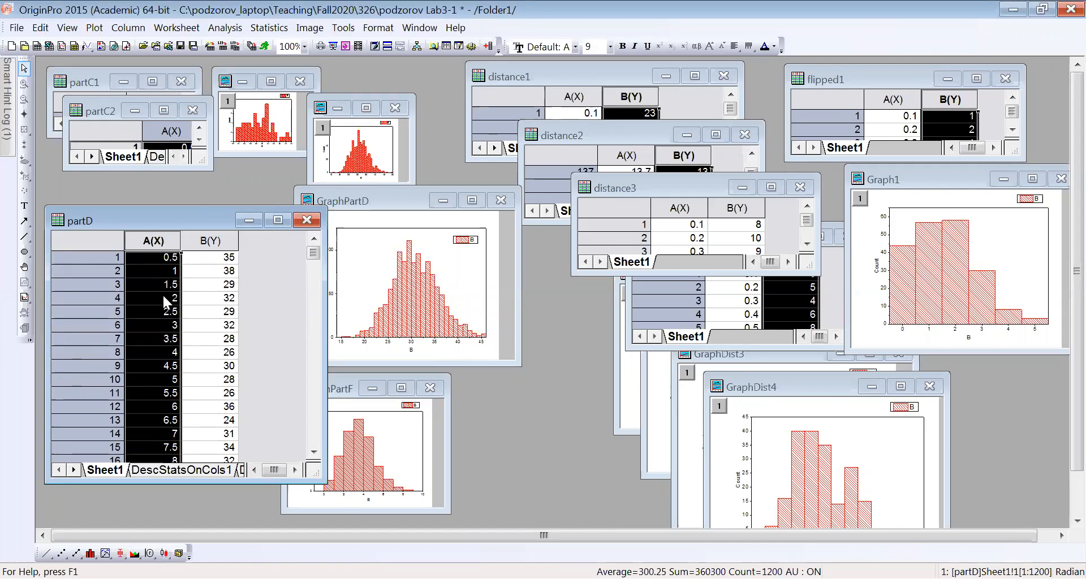
pyautogui.click(223, 241)
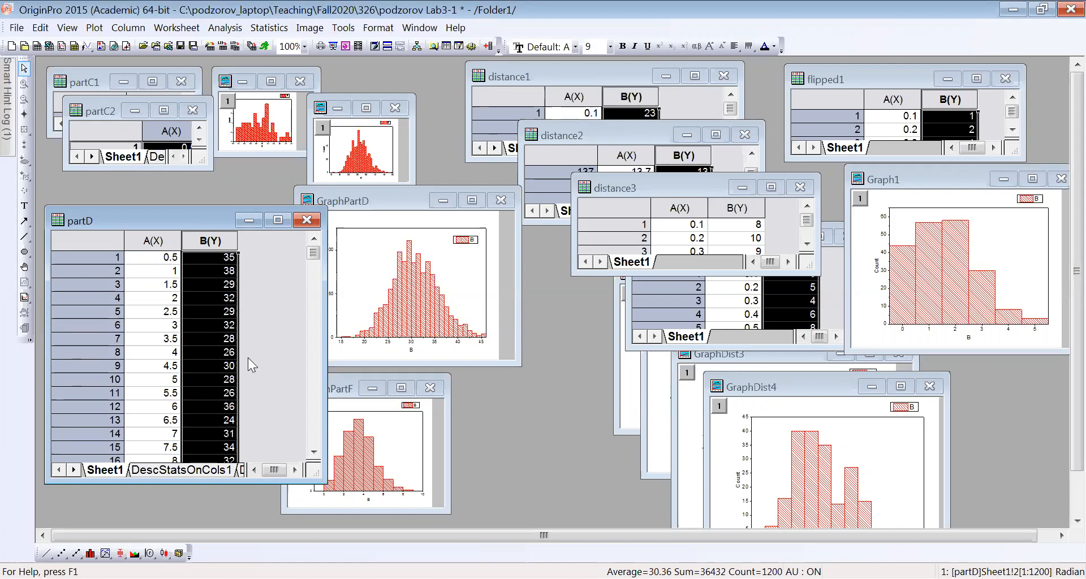
pyautogui.scroll(-20, 314, 261)
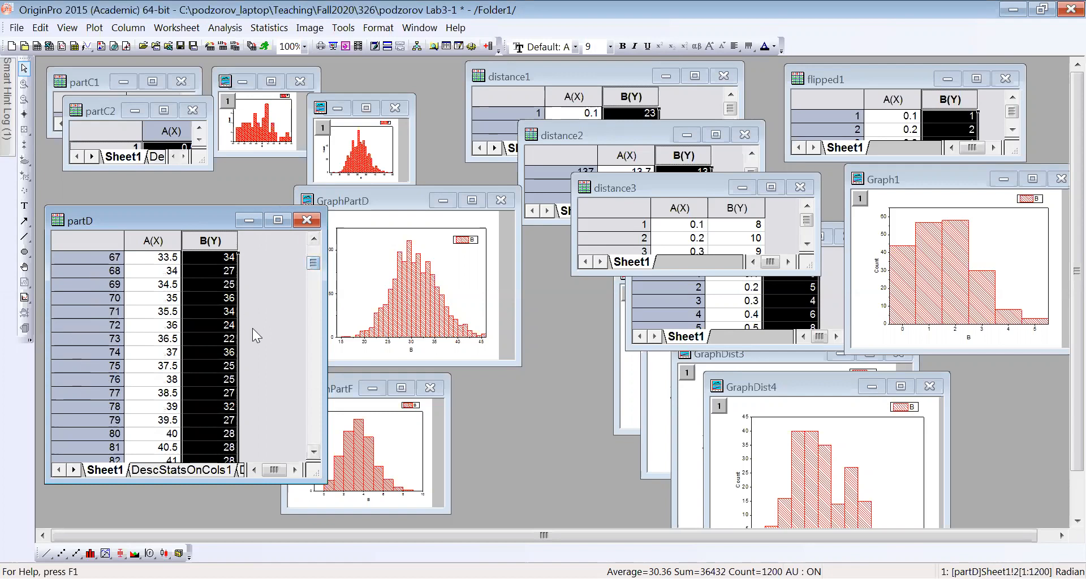
pyautogui.scroll(3, 198, 328)
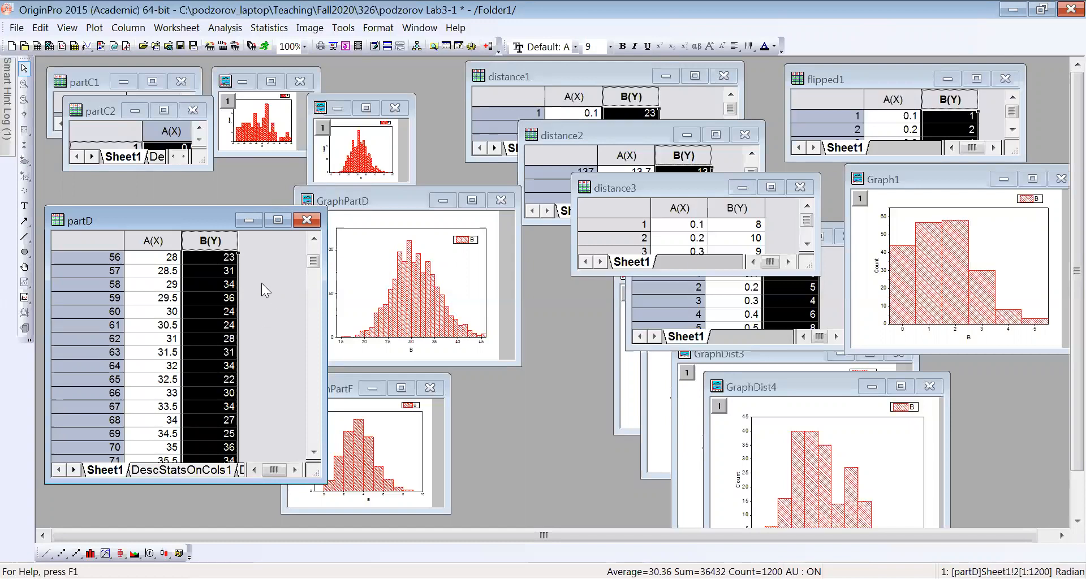
# - Bring the GraphPartD histogram to the front, enlarge its window and place it beside the partD worksheet
pyautogui.click(371, 267)
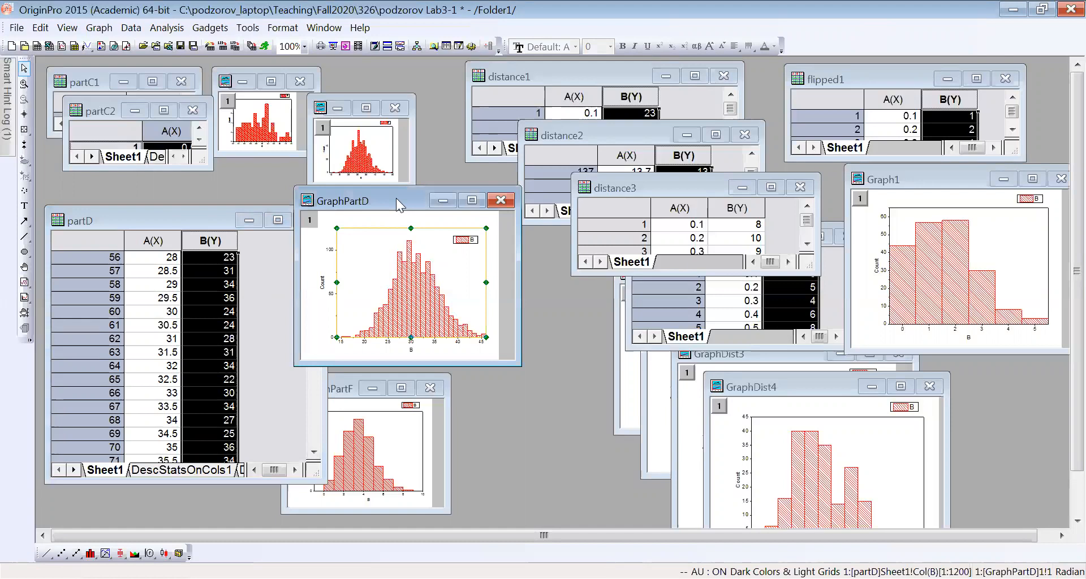
pyautogui.moveTo(396, 201); pyautogui.dragTo(428, 227)
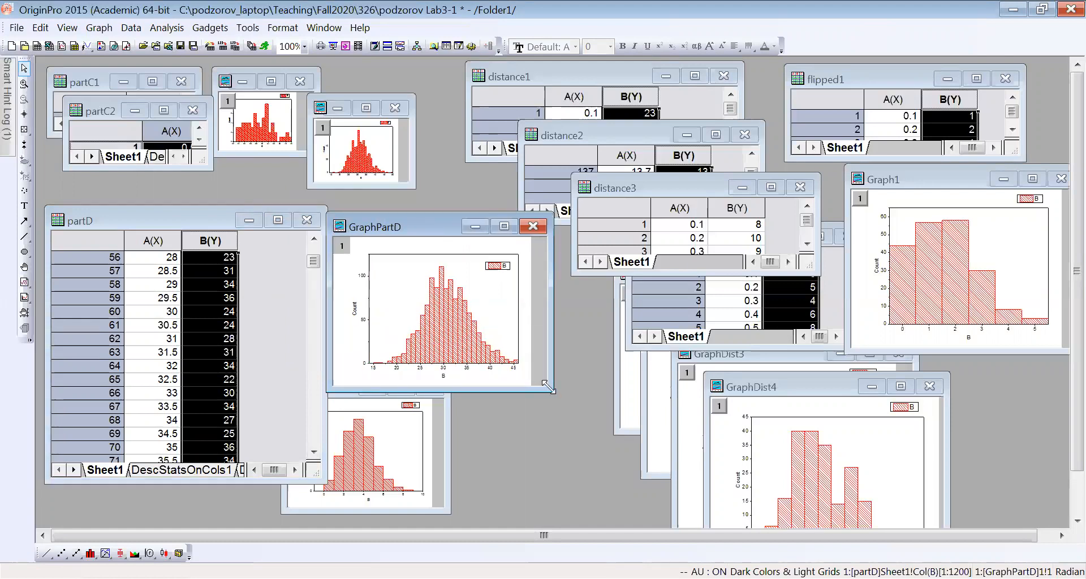
pyautogui.moveTo(548, 386); pyautogui.dragTo(719, 504)
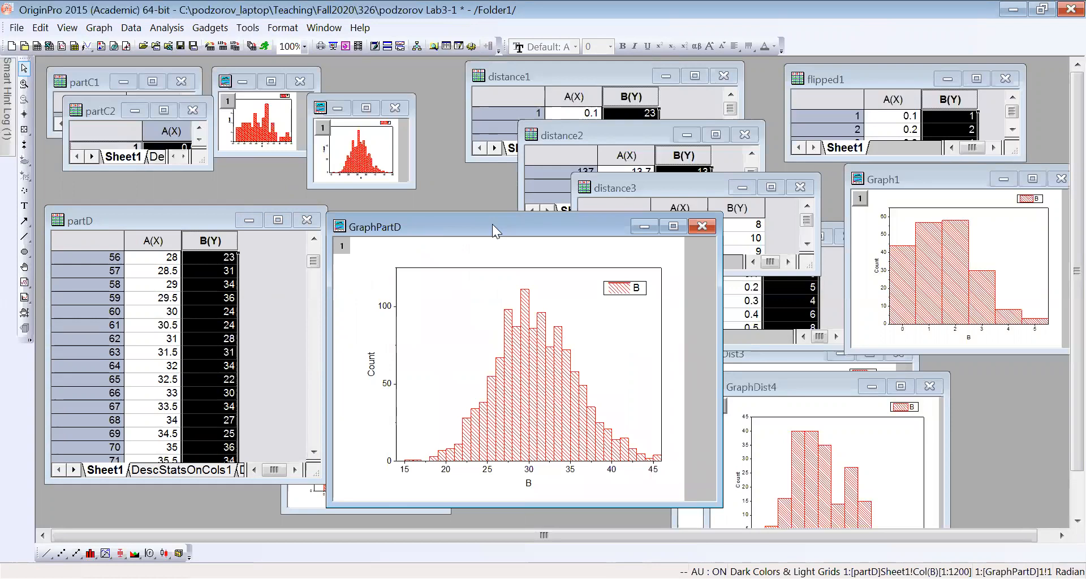
pyautogui.moveTo(492, 224); pyautogui.dragTo(496, 197)
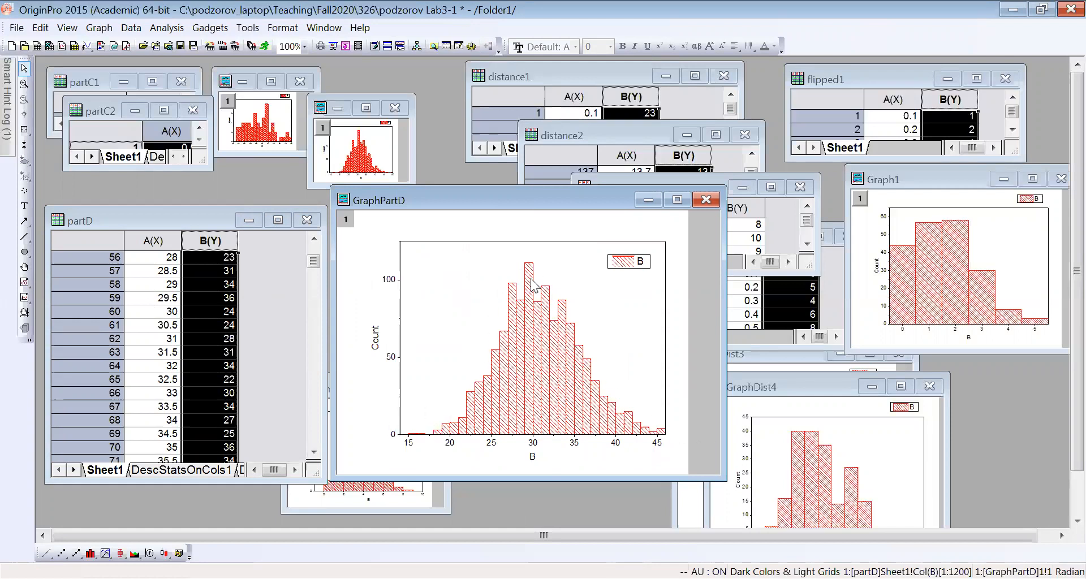
# - Examine the last filled row at the end of the partD worksheet and return to its first row
pyautogui.click(281, 331)
pyautogui.moveTo(311, 264); pyautogui.dragTo(320, 447)
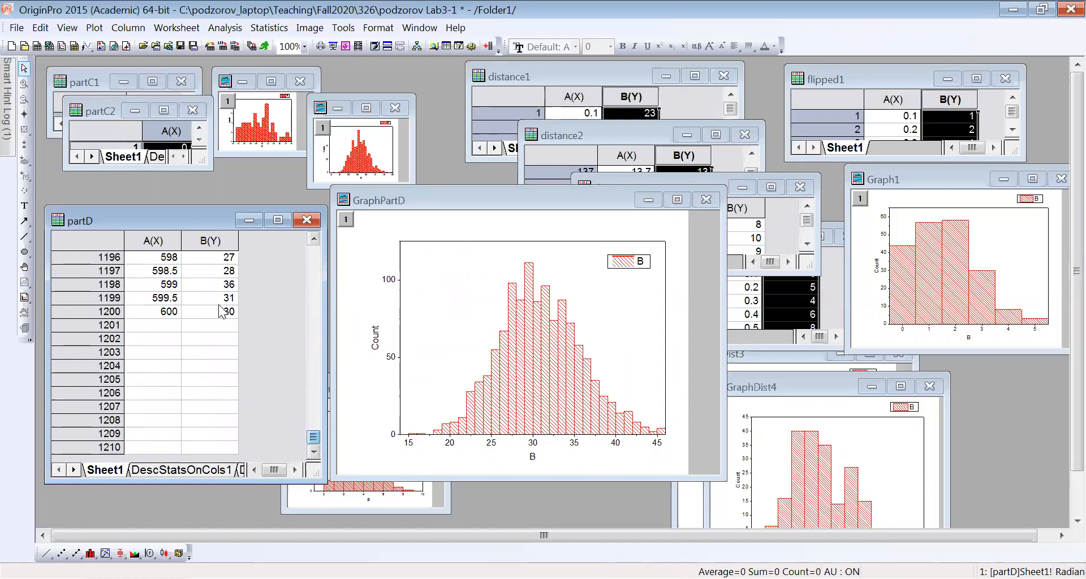
pyautogui.click(104, 311)
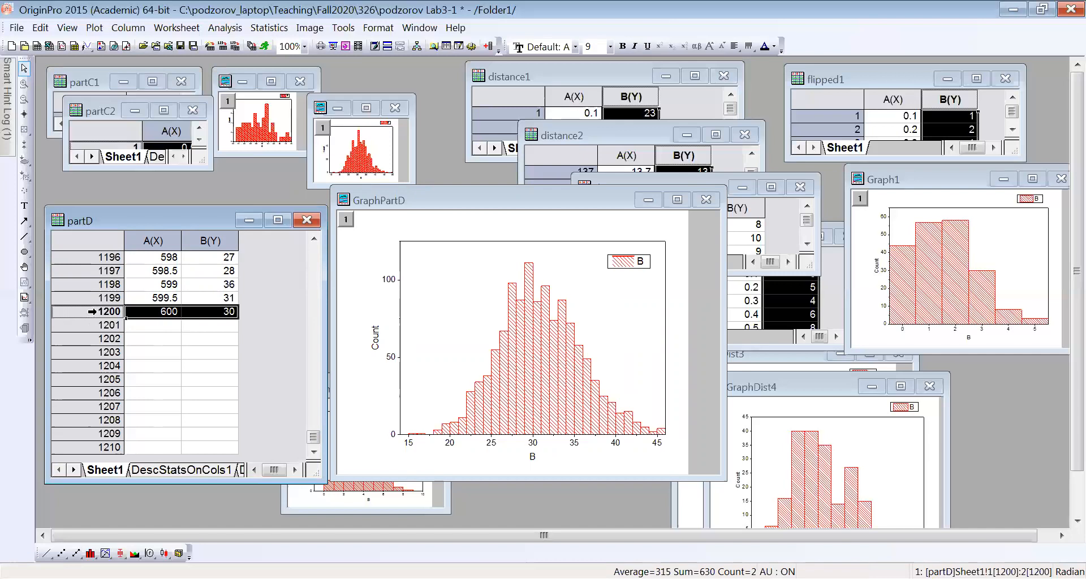
pyautogui.click(266, 325)
pyautogui.moveTo(314, 436); pyautogui.dragTo(314, 253)
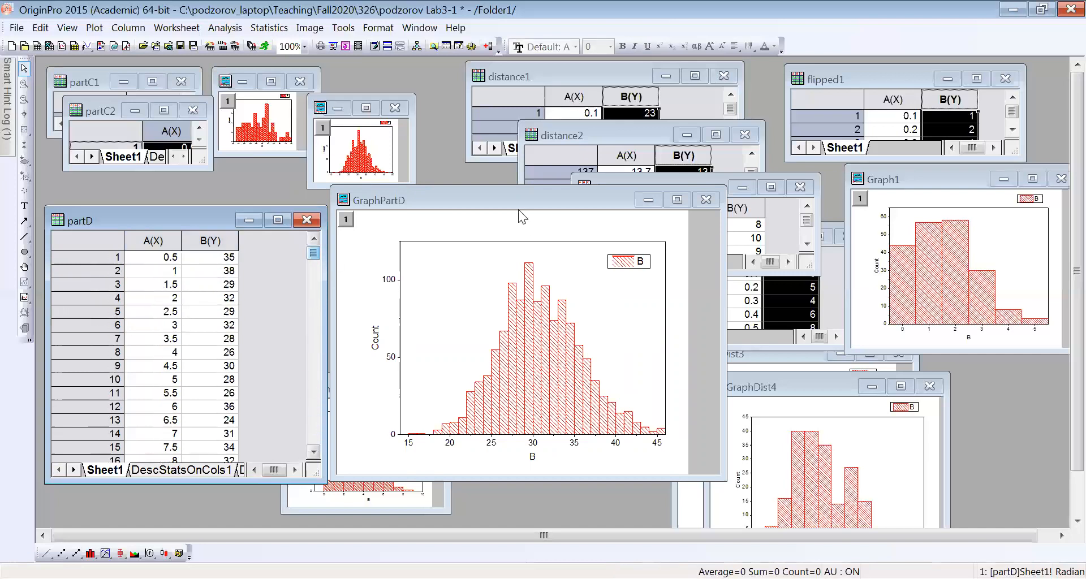
# - Shift the partD worksheet window slightly up, and shrink the GraphPartD window and move it above the worksheet's upper edge
pyautogui.click(506, 252)
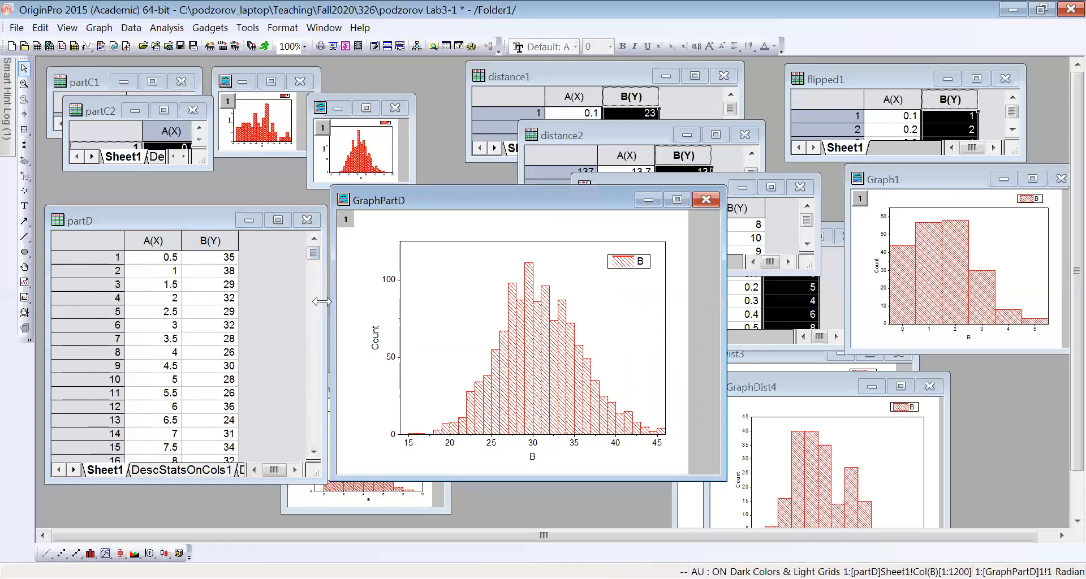
pyautogui.click(211, 216)
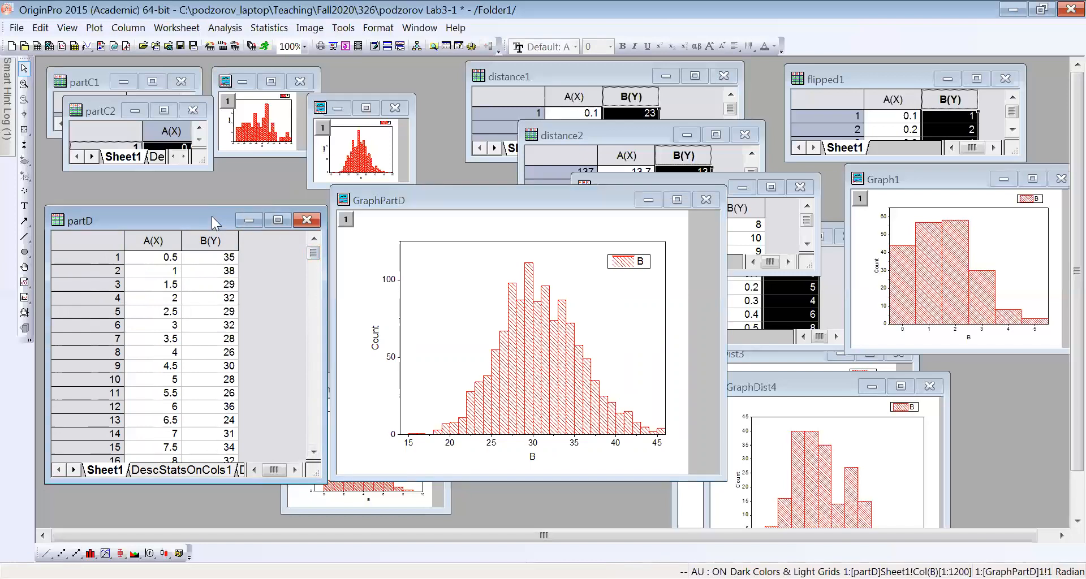
pyautogui.moveTo(211, 216); pyautogui.dragTo(211, 196)
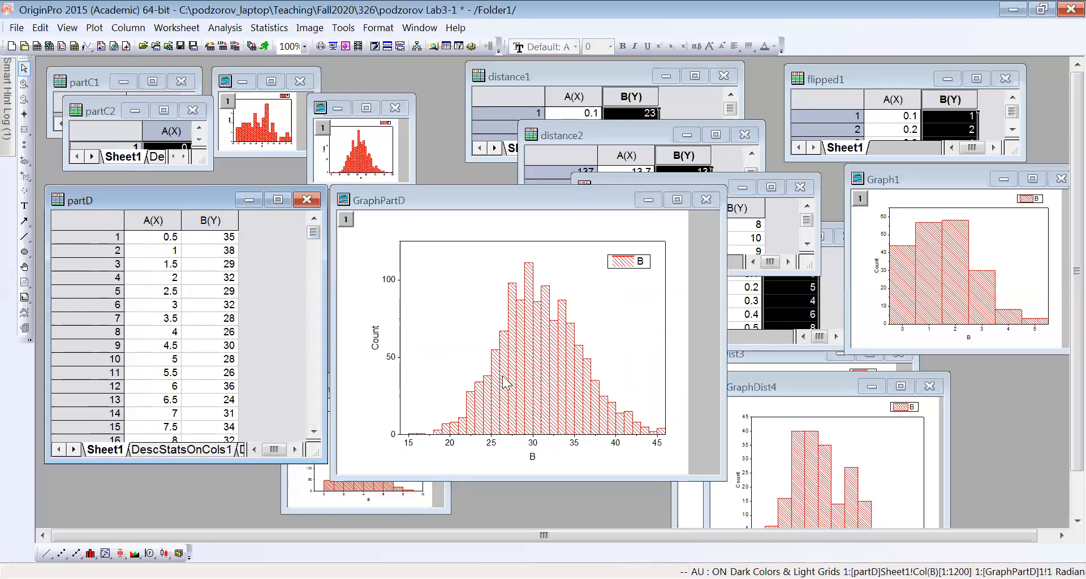
pyautogui.click(722, 476)
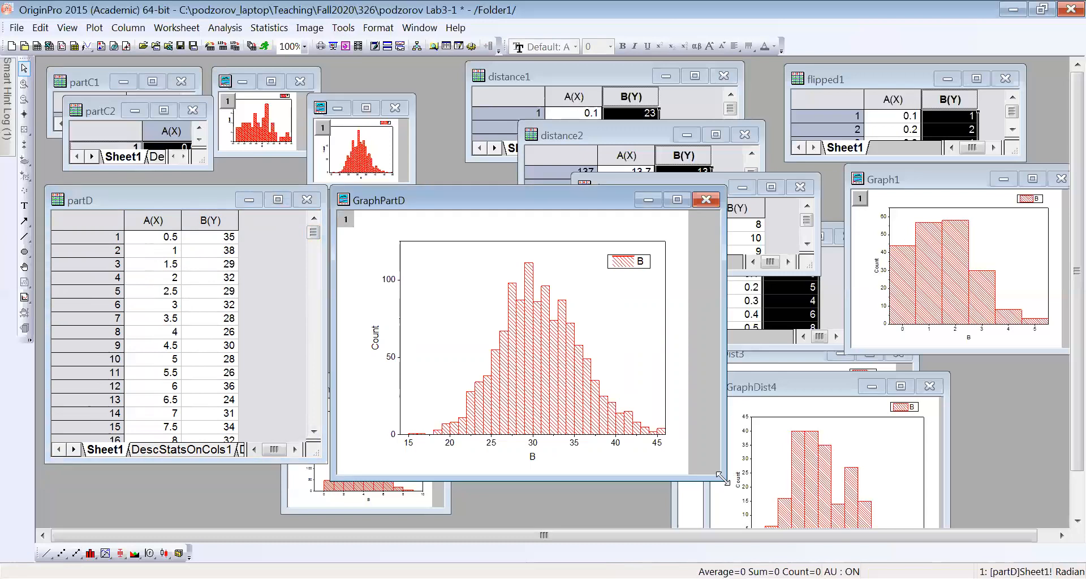
pyautogui.moveTo(723, 479); pyautogui.dragTo(647, 444)
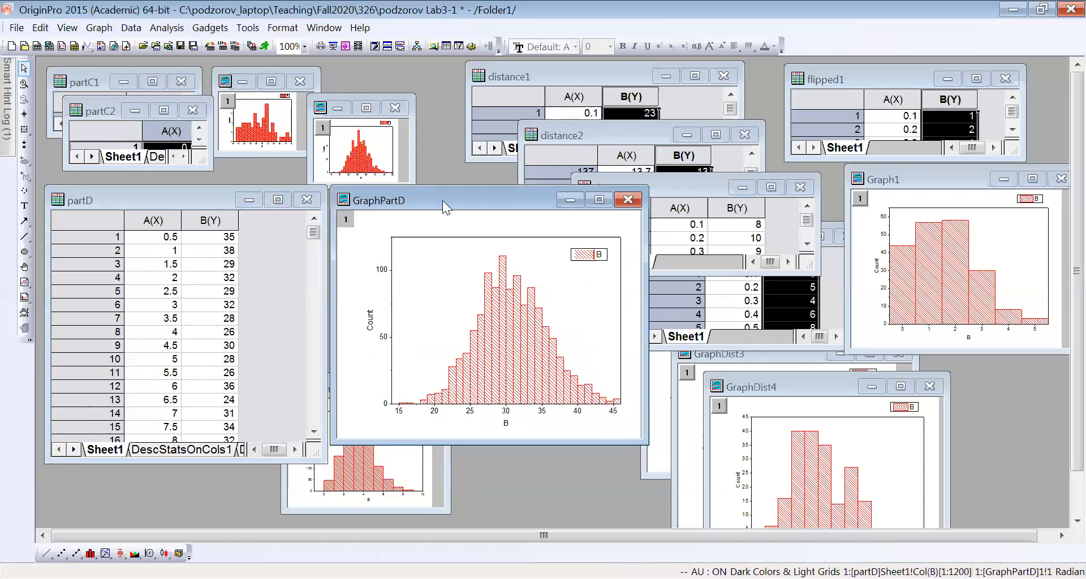
pyautogui.moveTo(442, 200); pyautogui.dragTo(361, 80)
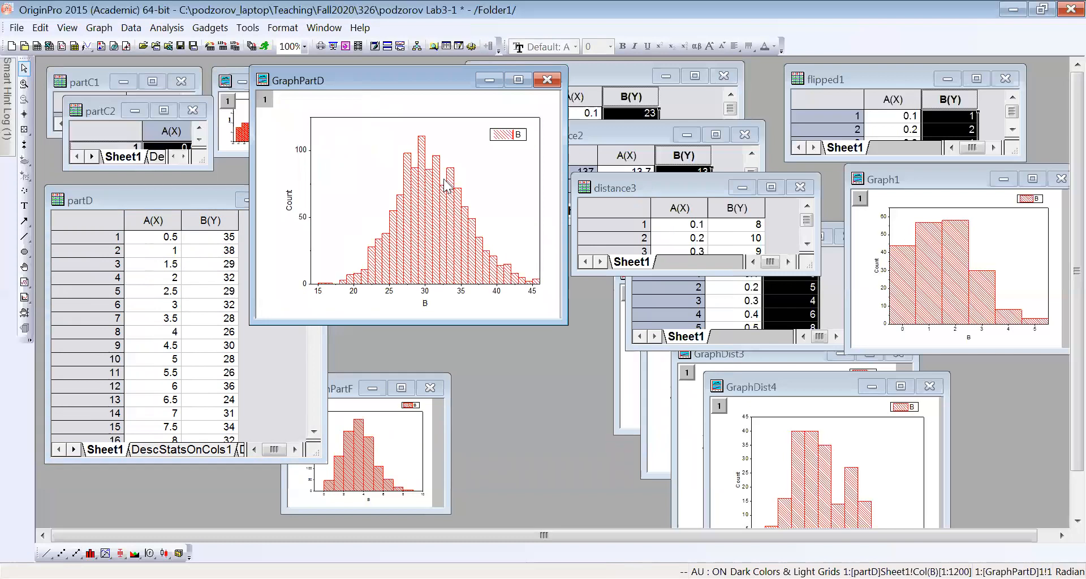
# - Create a new workbook, move it below the GraphPartD histogram and widen its window
pyautogui.click(37, 47)
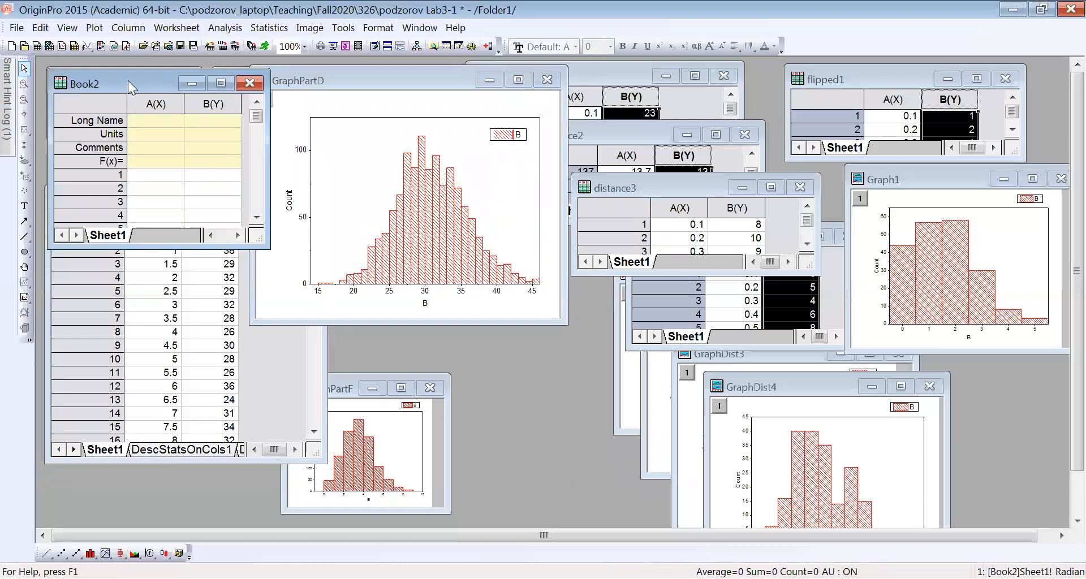
pyautogui.moveTo(128, 82); pyautogui.dragTo(435, 256)
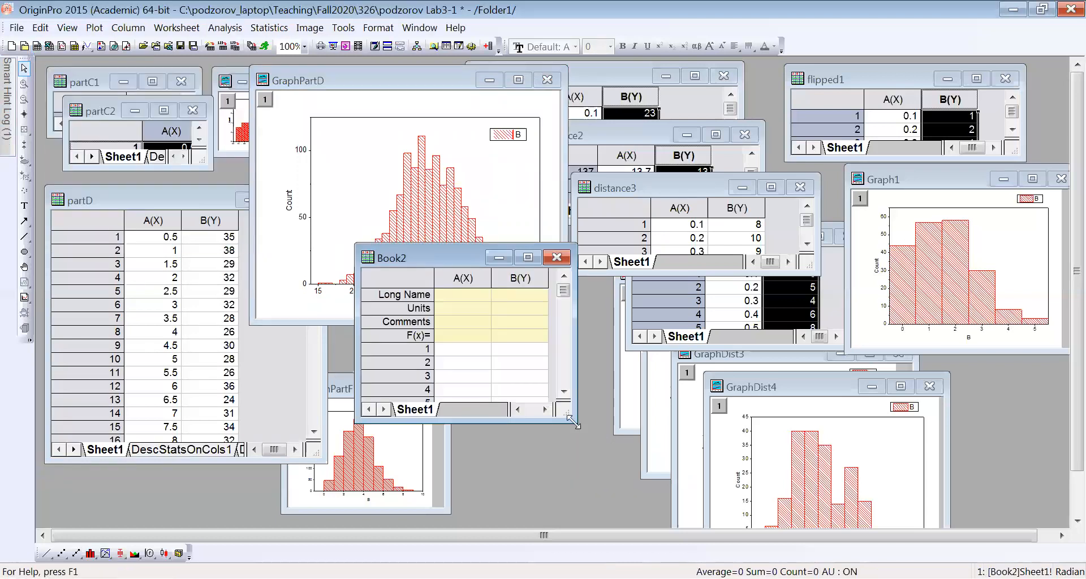
pyautogui.moveTo(574, 424); pyautogui.dragTo(763, 480)
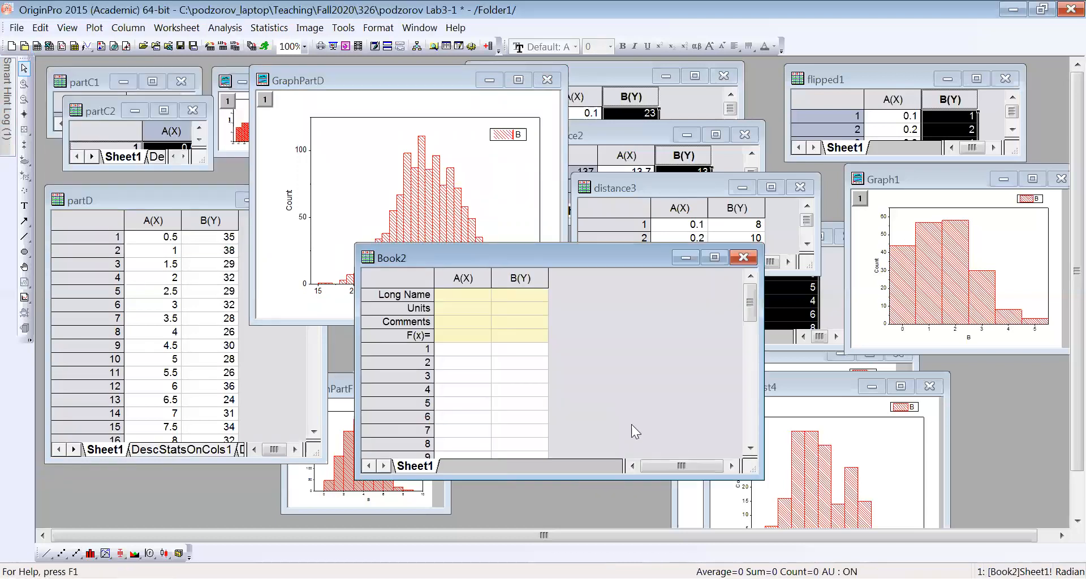
# - Delete the Long Name, Units, Comments and F(x)= label rows from the Book2 worksheet
pyautogui.click(395, 295)
pyautogui.moveTo(394, 295); pyautogui.dragTo(397, 337)
pyautogui.rightClick(399, 338)
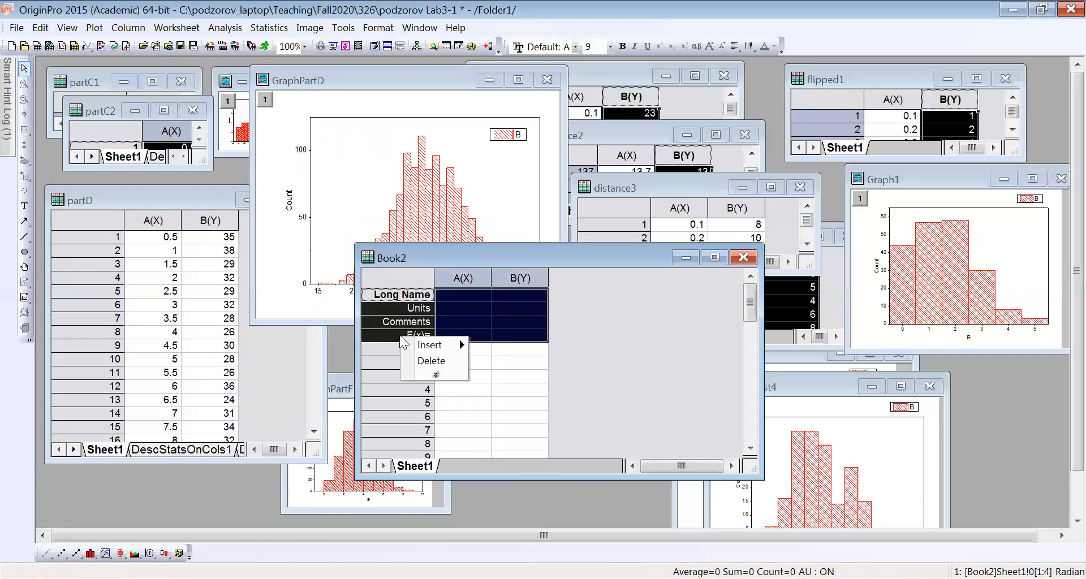
pyautogui.click(429, 360)
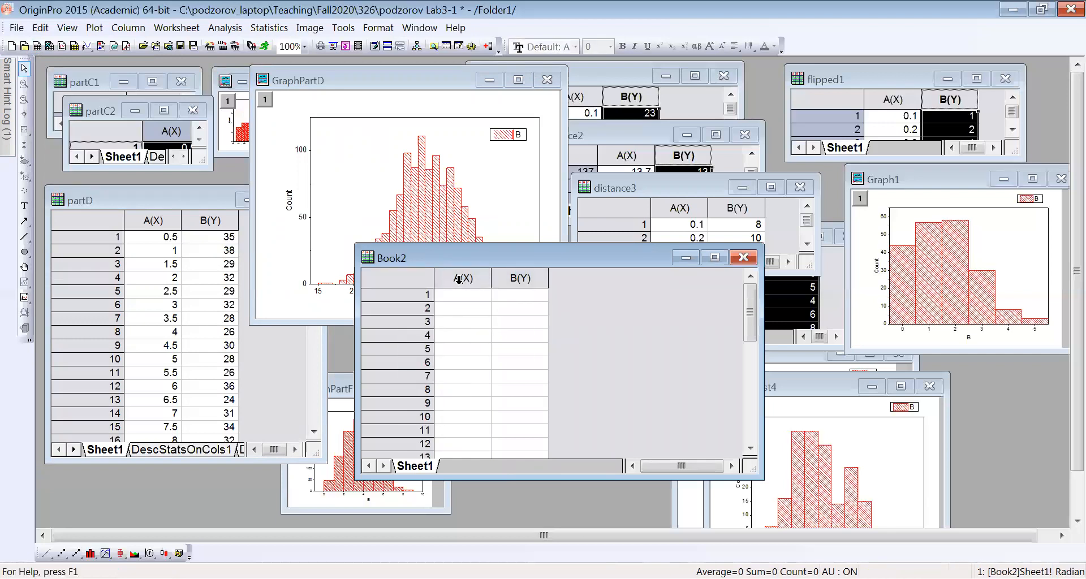
# - Move the Book2 window clear of the GraphPartD histogram and select its column A(X)
pyautogui.moveTo(473, 258); pyautogui.dragTo(651, 267)
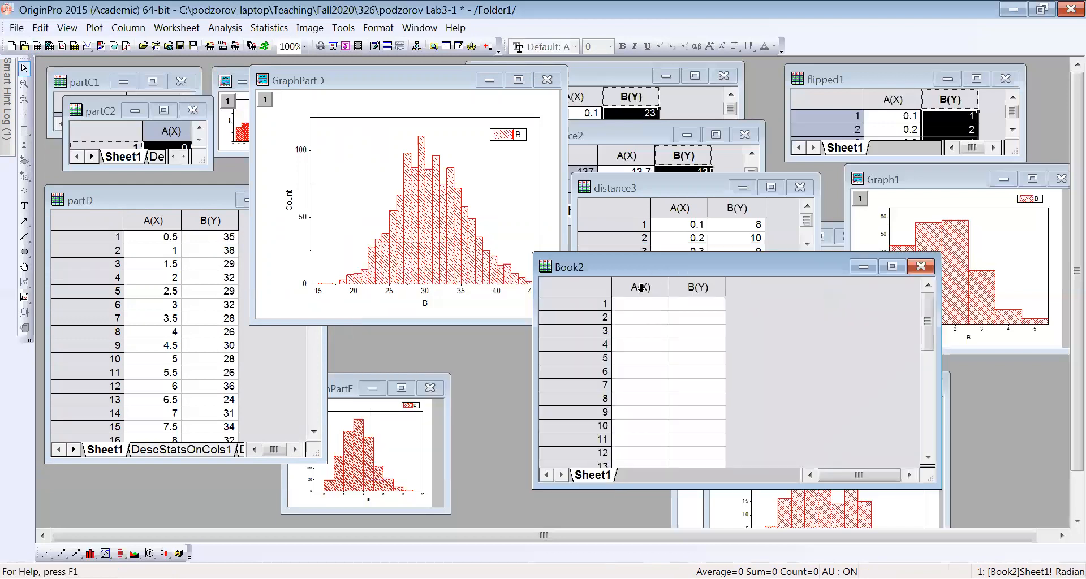
pyautogui.click(641, 287)
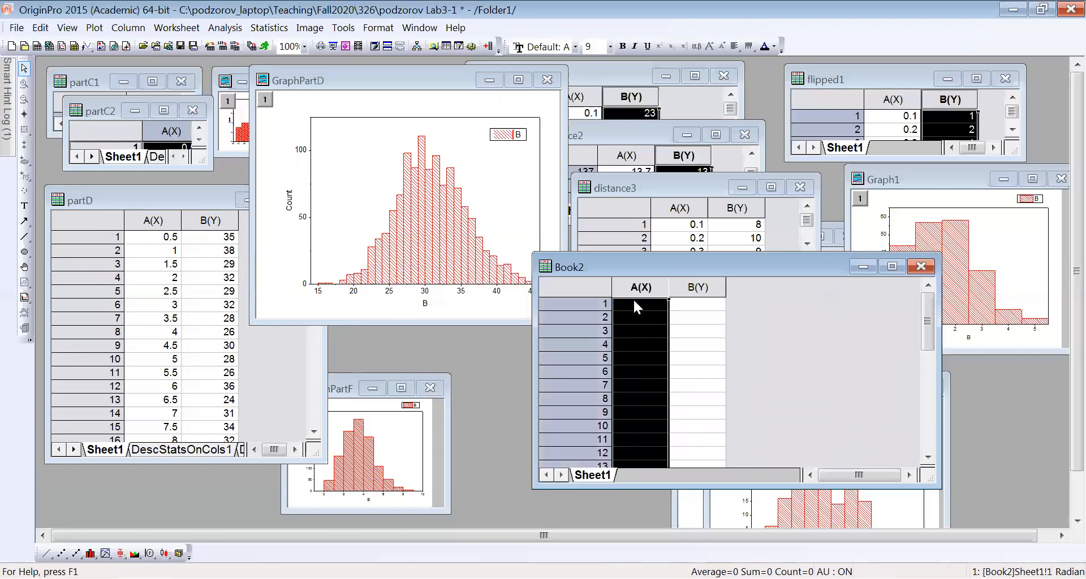
pyautogui.moveTo(627, 266); pyautogui.dragTo(669, 286)
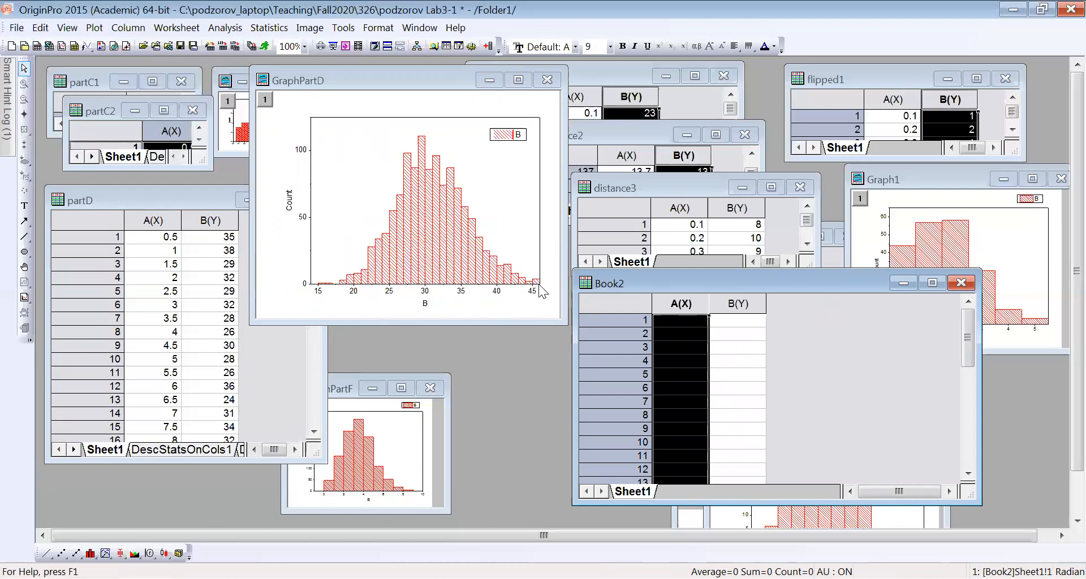
# - Open Set Column Values for column A(X) of Book2 and enter the formula i-1
pyautogui.click(681, 306)
pyautogui.rightClick(683, 310)
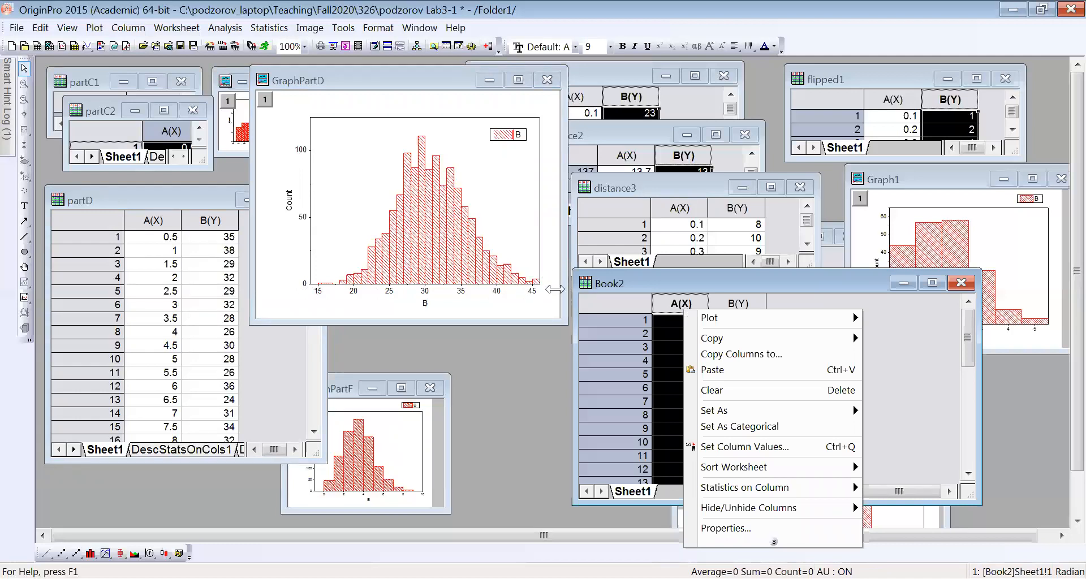
pyautogui.click(681, 307)
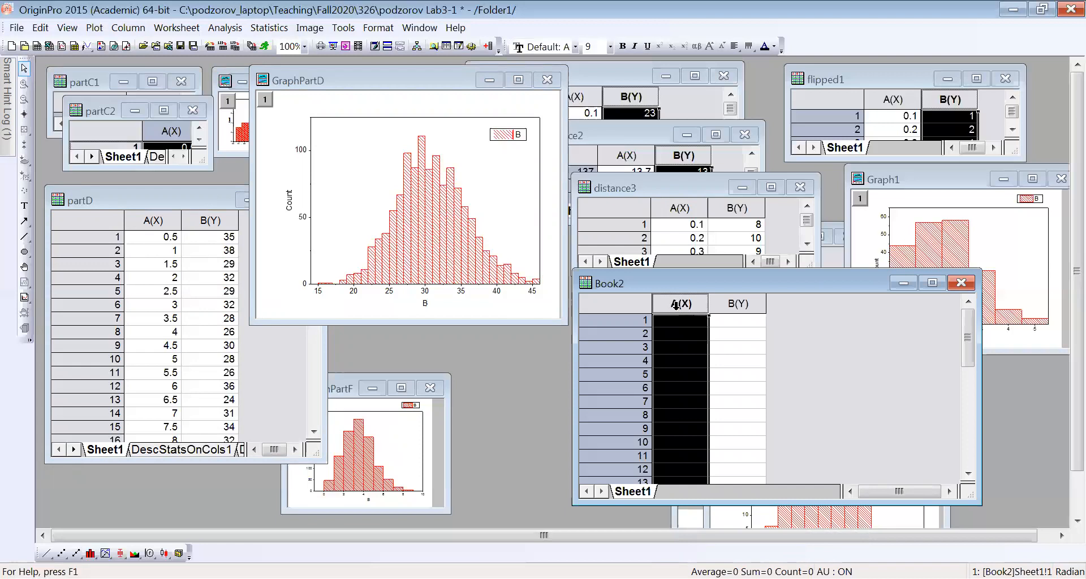
pyautogui.rightClick(676, 306)
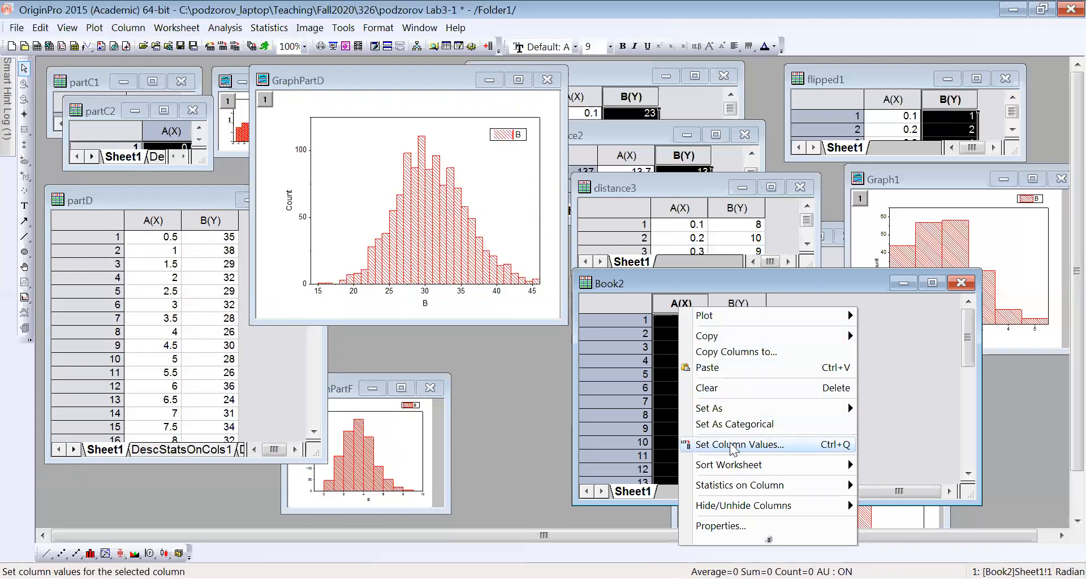
pyautogui.click(775, 445)
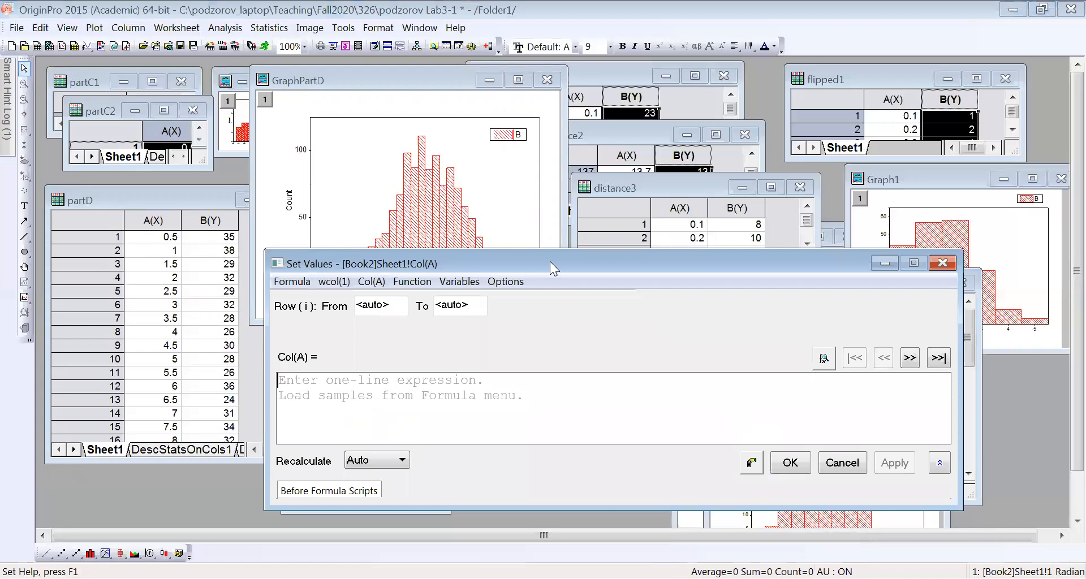
pyautogui.moveTo(550, 261); pyautogui.dragTo(570, 144)
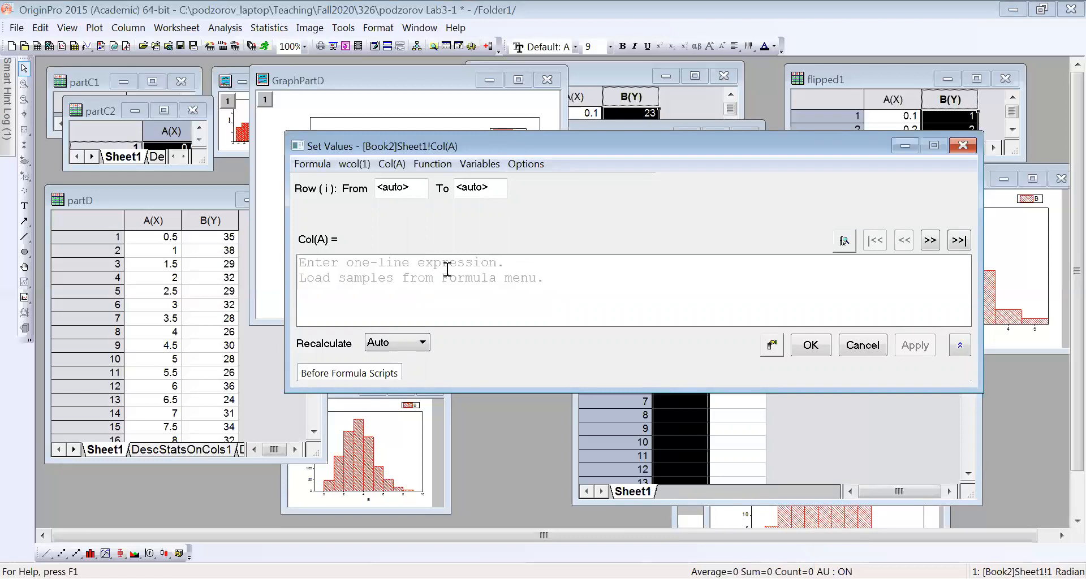
pyautogui.write('i-1')
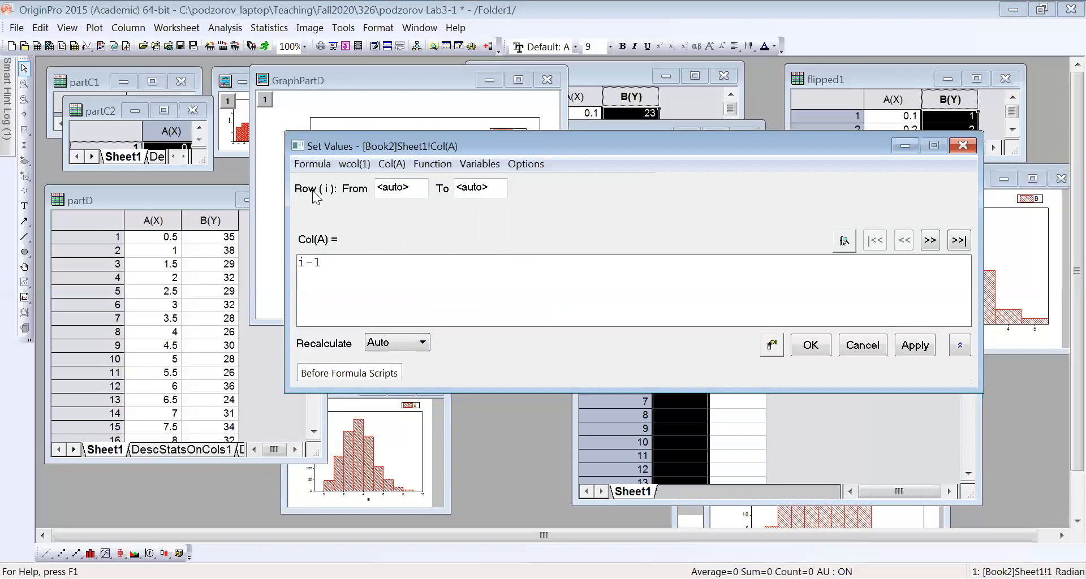
# - Limit the column formula to rows 1 to 55 and fill column A(X) with the values
pyautogui.doubleClick(398, 192)
pyautogui.write('1')
pyautogui.doubleClick(490, 190)
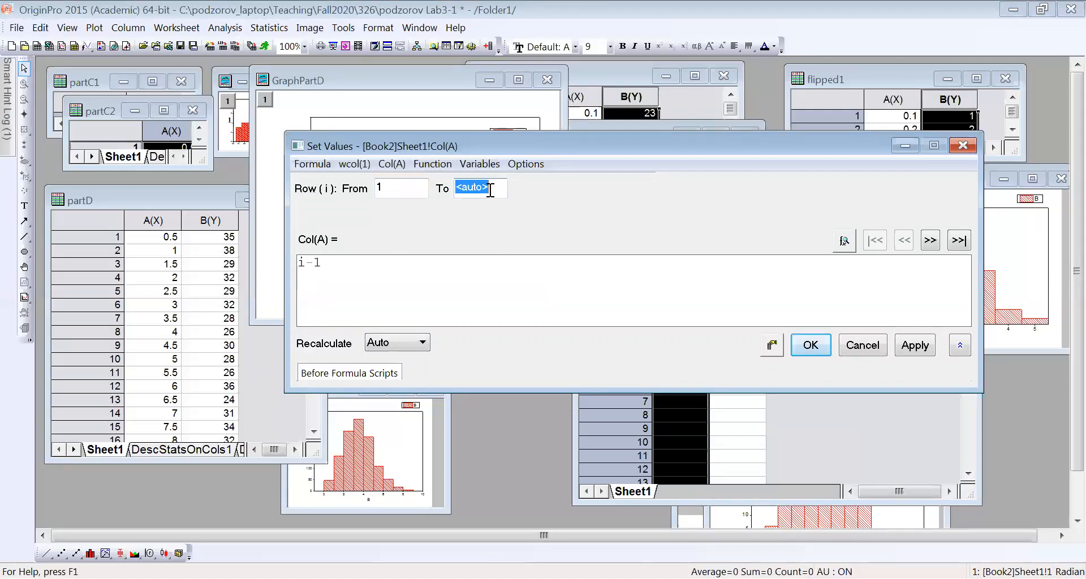
pyautogui.write('55')
pyautogui.click(808, 347)
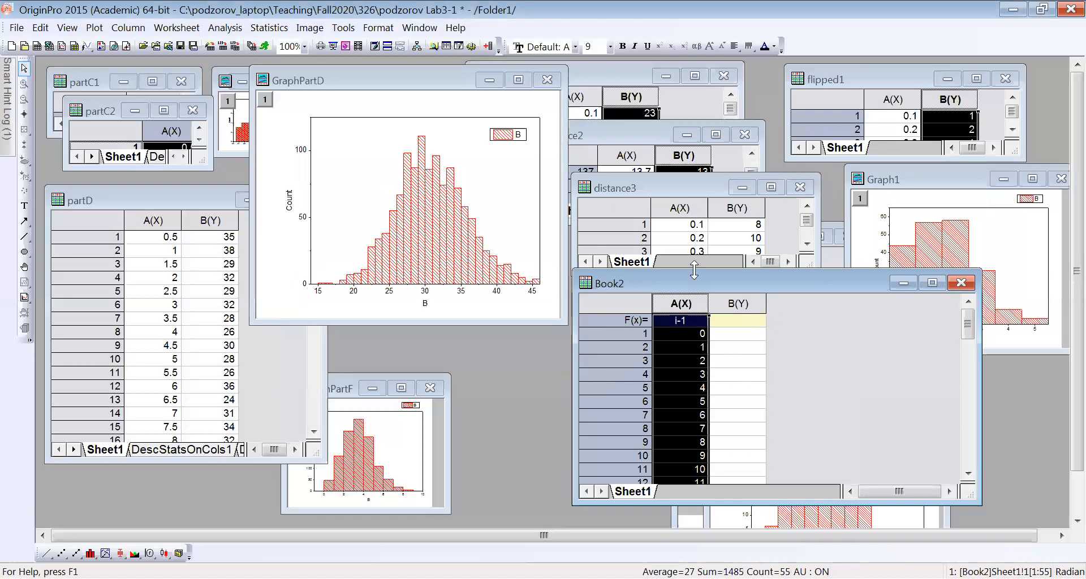
# - Extend the Book2 window upward to show more rows and select the first cell of column A(X)
pyautogui.moveTo(694, 270); pyautogui.dragTo(694, 208)
pyautogui.click(690, 273)
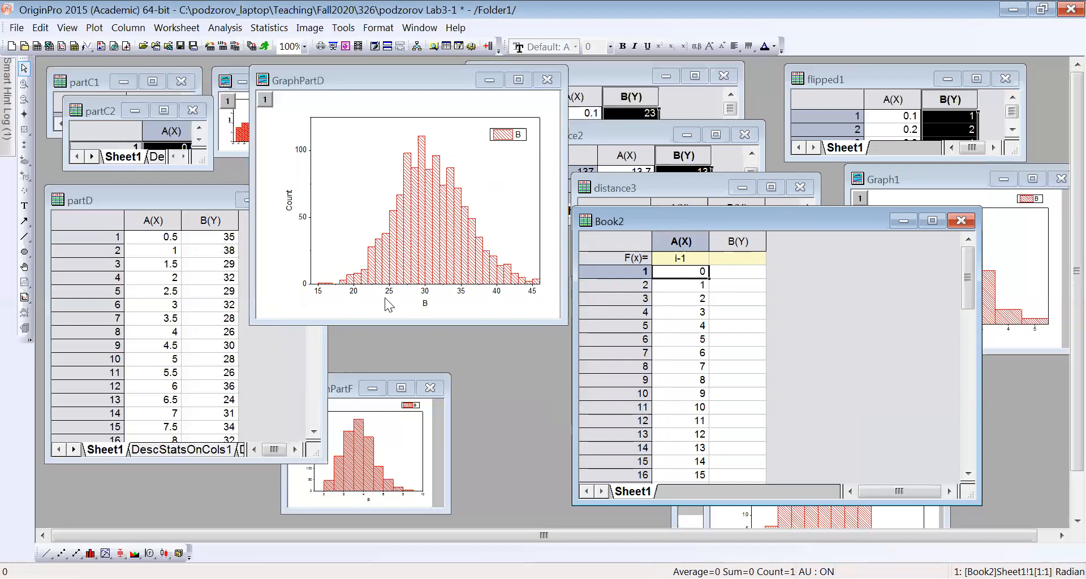
# - Check the last rows of column A(X) in Book2 and return to the first row
pyautogui.moveTo(964, 283); pyautogui.dragTo(960, 439)
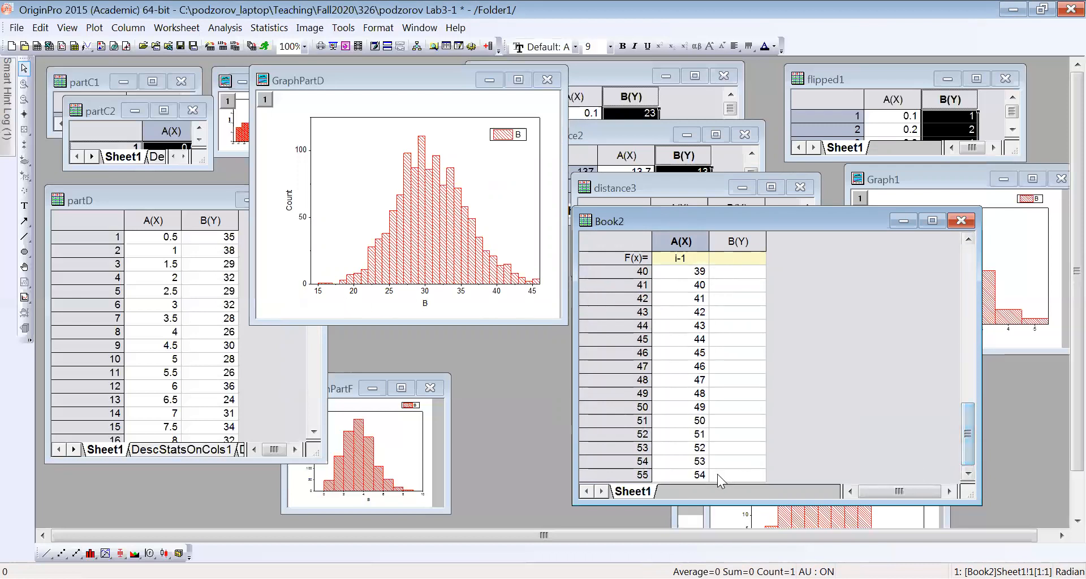
pyautogui.click(958, 397)
pyautogui.moveTo(966, 416); pyautogui.dragTo(973, 258)
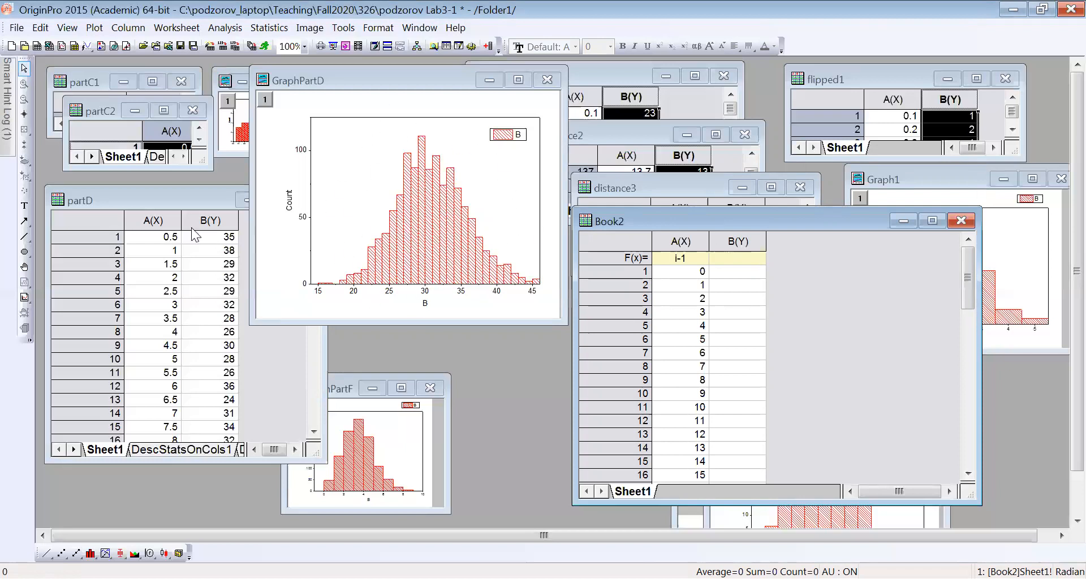
# - Examine the total count, mean and standard deviation of column B in partD's DescStatsOnCols1 sheet, widening its window to show all the statistics
pyautogui.click(172, 195)
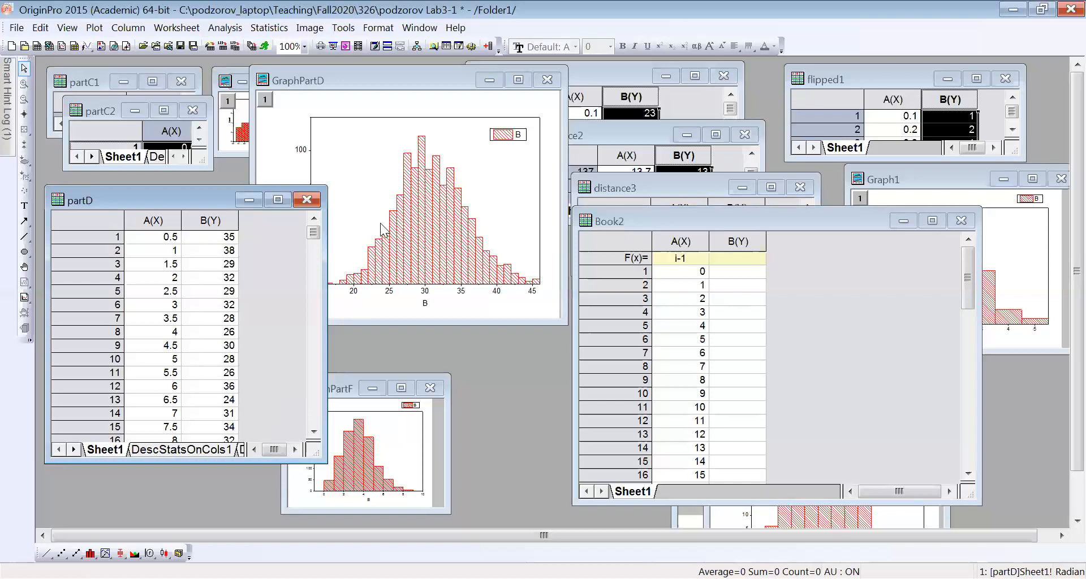
pyautogui.click(421, 81)
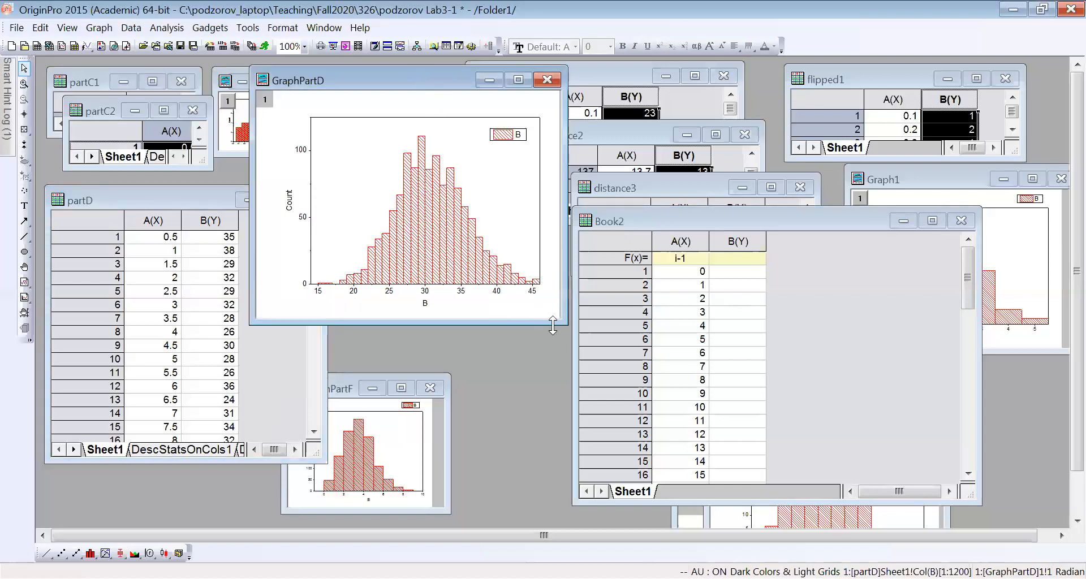
pyautogui.click(178, 450)
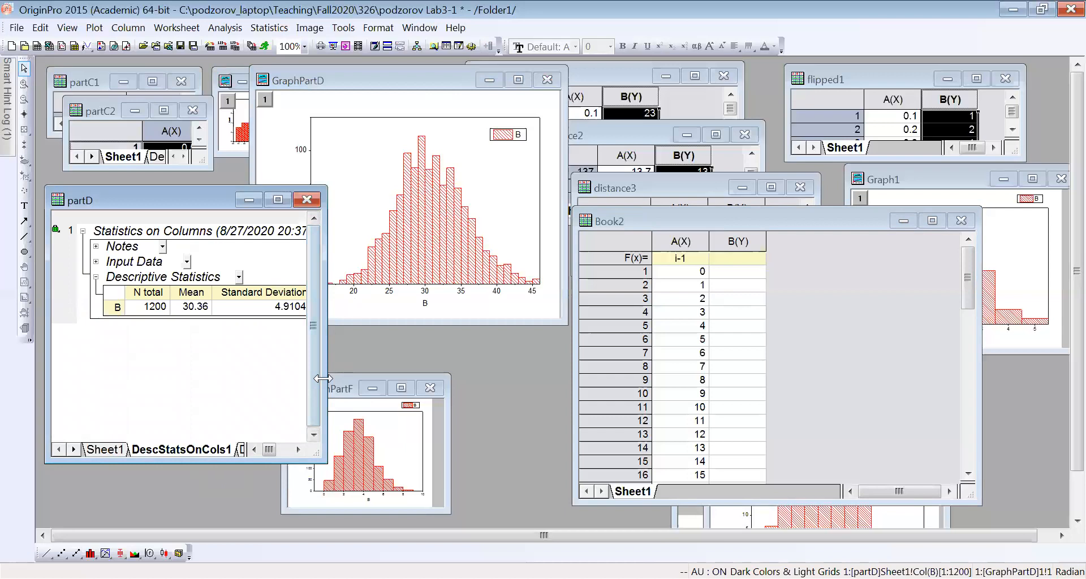
pyautogui.moveTo(323, 378); pyautogui.dragTo(506, 379)
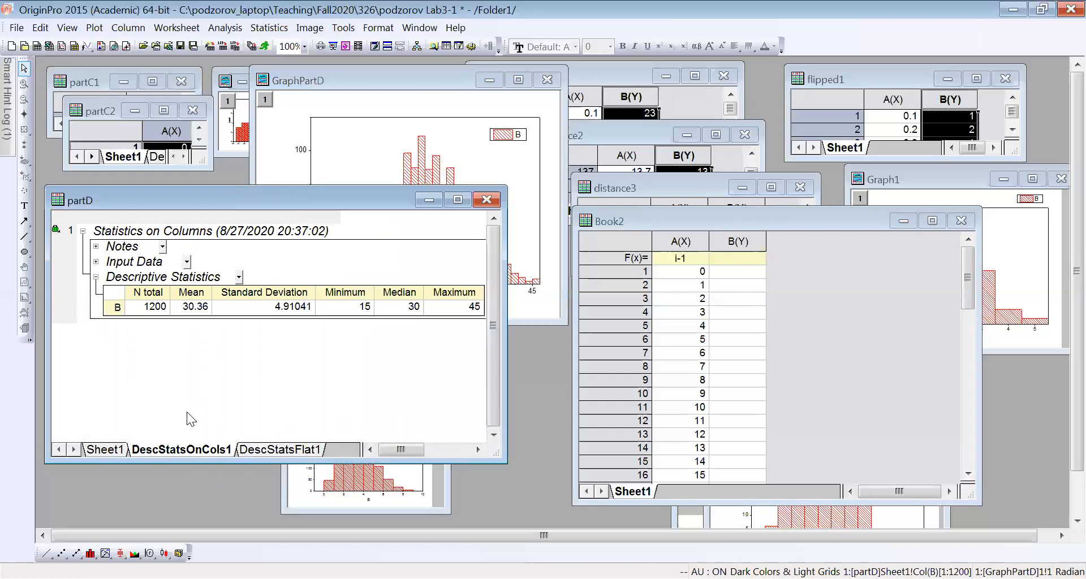
pyautogui.click(156, 310)
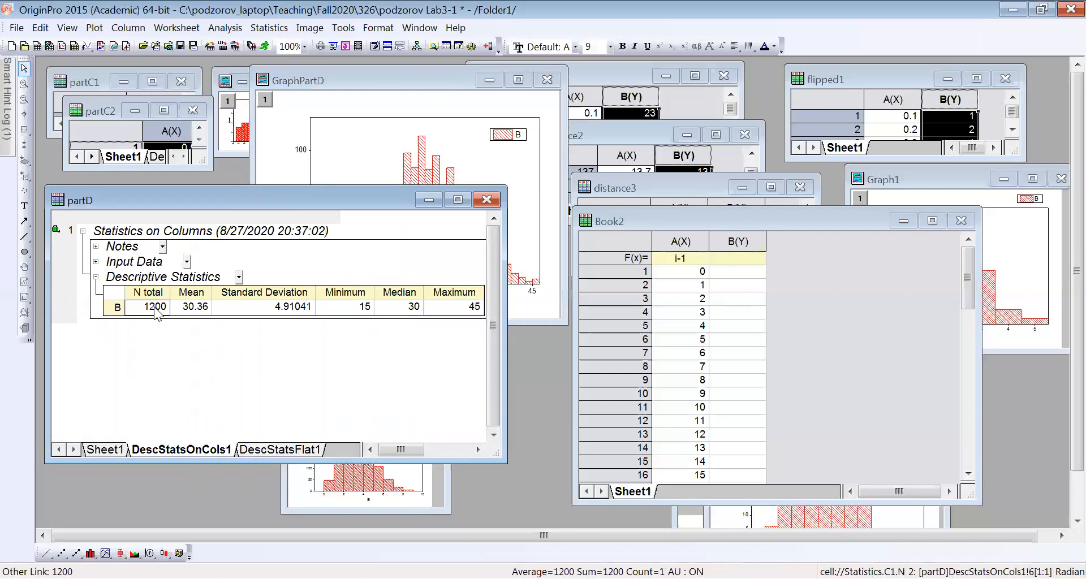
pyautogui.click(194, 311)
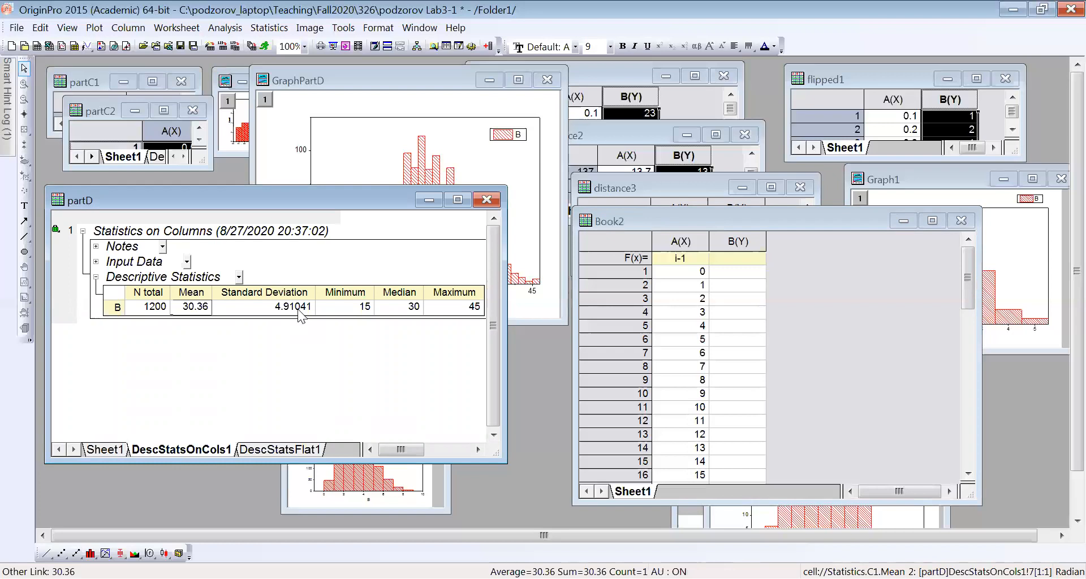
# - Return partD to its Sheet1 data and rearrange the workbooks, shrinking the partD window and moving Book2 closer to the histogram
pyautogui.click(107, 450)
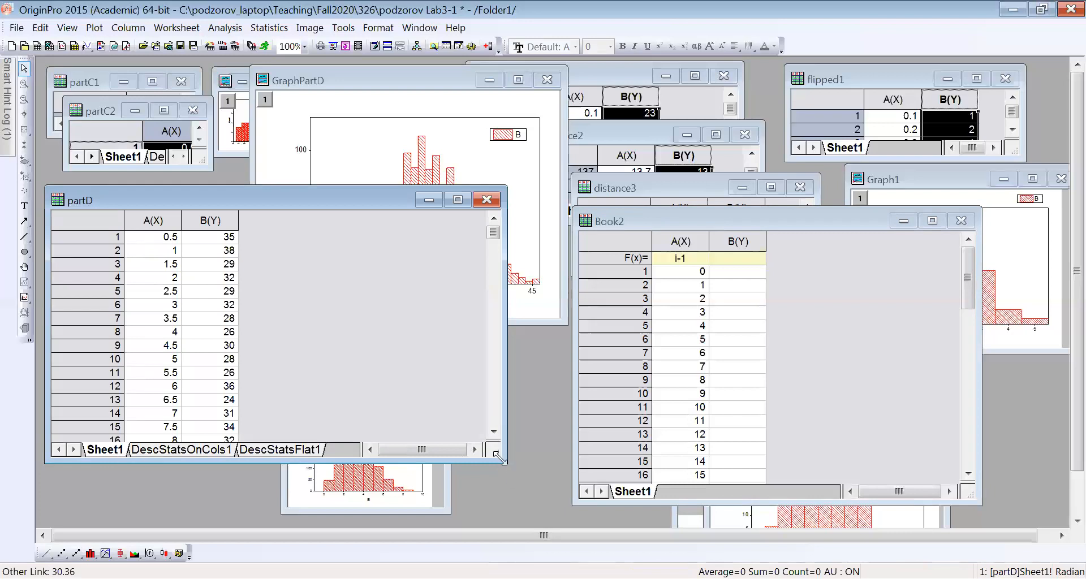
pyautogui.moveTo(498, 457); pyautogui.dragTo(311, 338)
pyautogui.moveTo(754, 225); pyautogui.dragTo(666, 208)
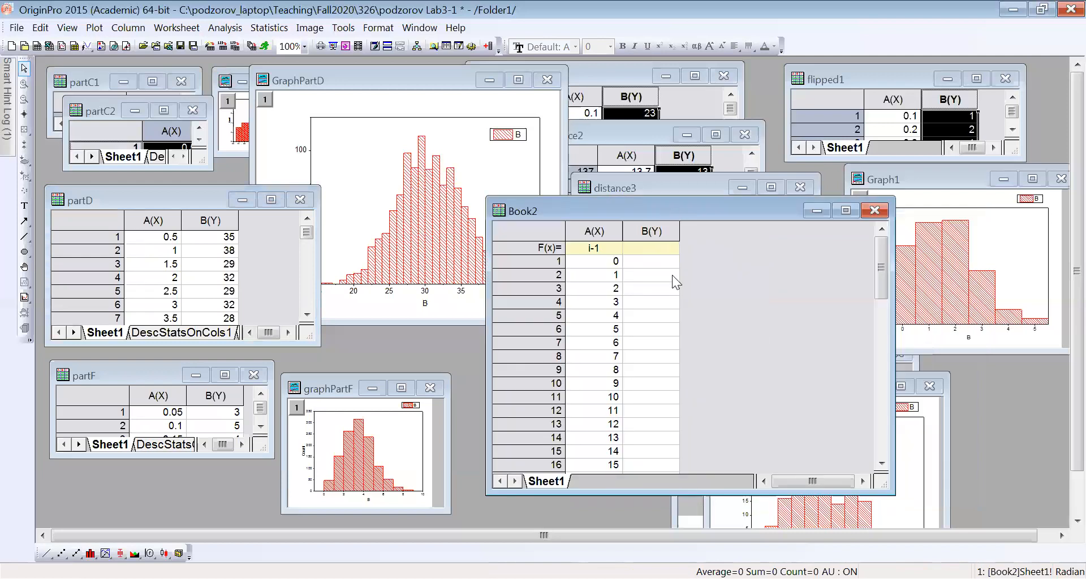
# - Open Set Column Values for column B(Y) of Book2 and move the dialog lower
pyautogui.click(648, 231)
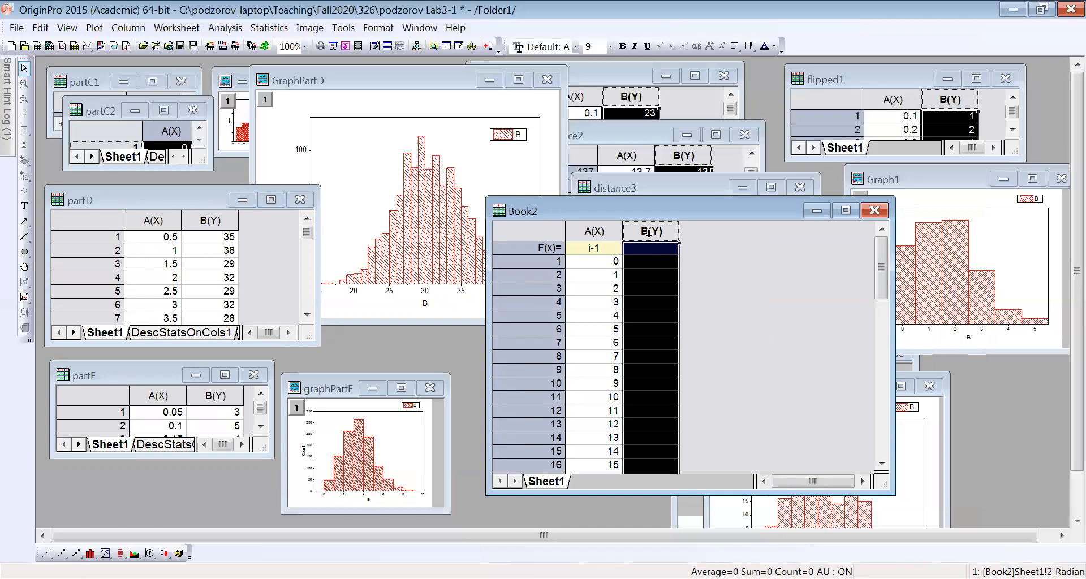
pyautogui.rightClick(649, 232)
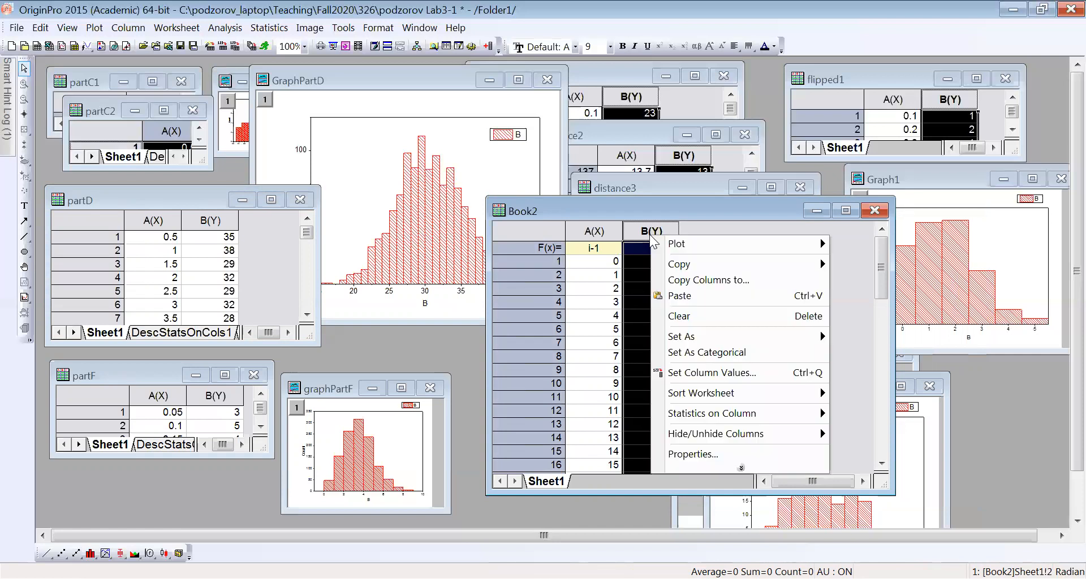
pyautogui.click(702, 374)
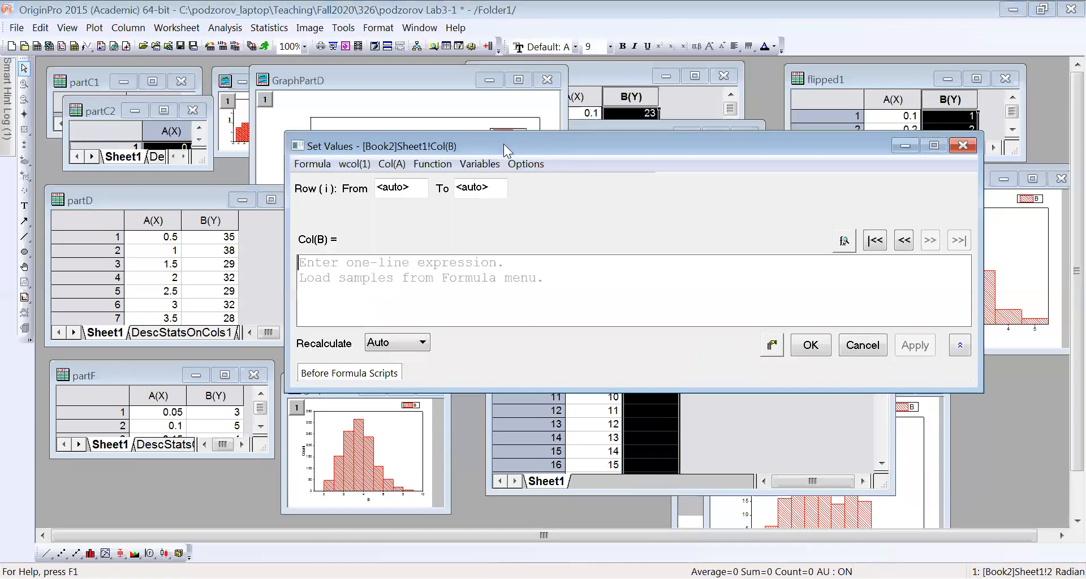
pyautogui.moveTo(504, 143); pyautogui.dragTo(526, 190)
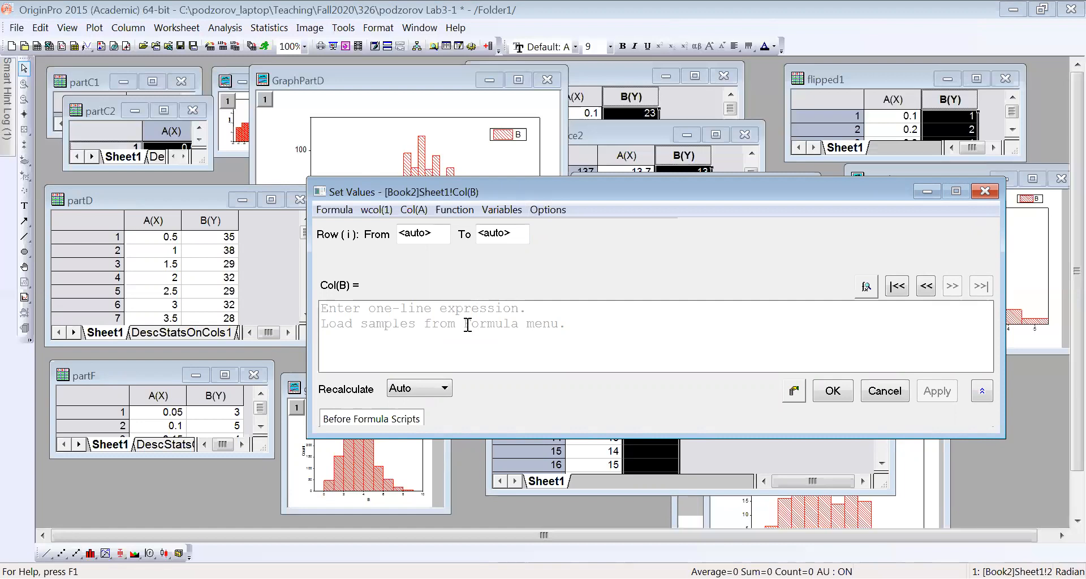
# - Enter the Gaussian prefactor (1/(2.5*4.9)) as the start of the column B formula
pyautogui.write('()')
pyautogui.press('Left')
pyautogui.write('1/')
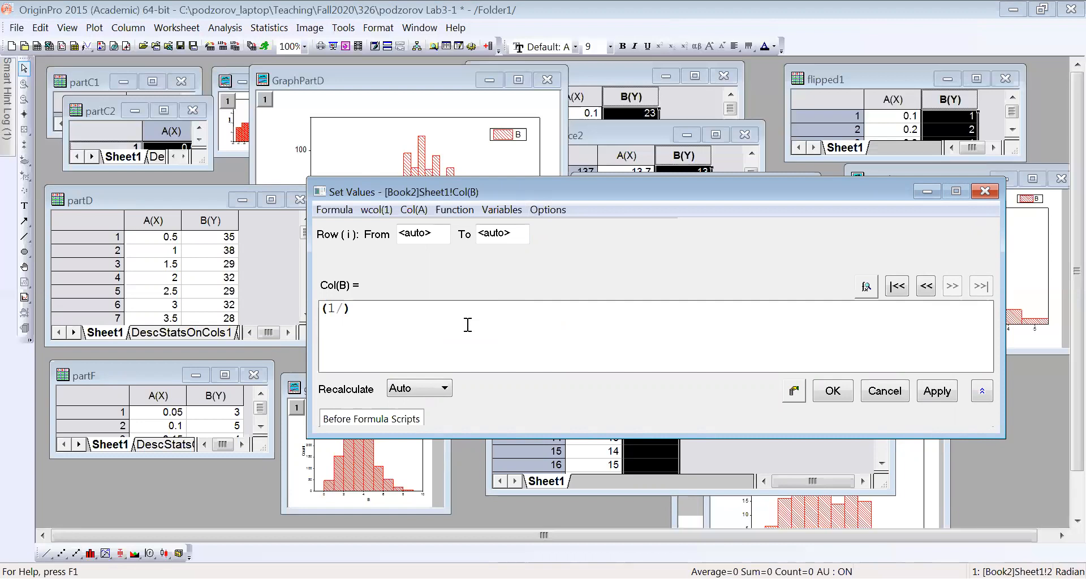
pyautogui.write('2.5*4.9')
pyautogui.press('Left')
pyautogui.press('Left')
pyautogui.press('Left')
pyautogui.press('Left')
pyautogui.press('Left')
pyautogui.press('Left')
pyautogui.write('(')
pyautogui.press('Right')
pyautogui.press('Right')
pyautogui.write(')')
pyautogui.press('Right')
# - Multiply the prefactor by an exp function with the exponent numerator -(col(A)-30.36)^2
pyautogui.write('*exp()')
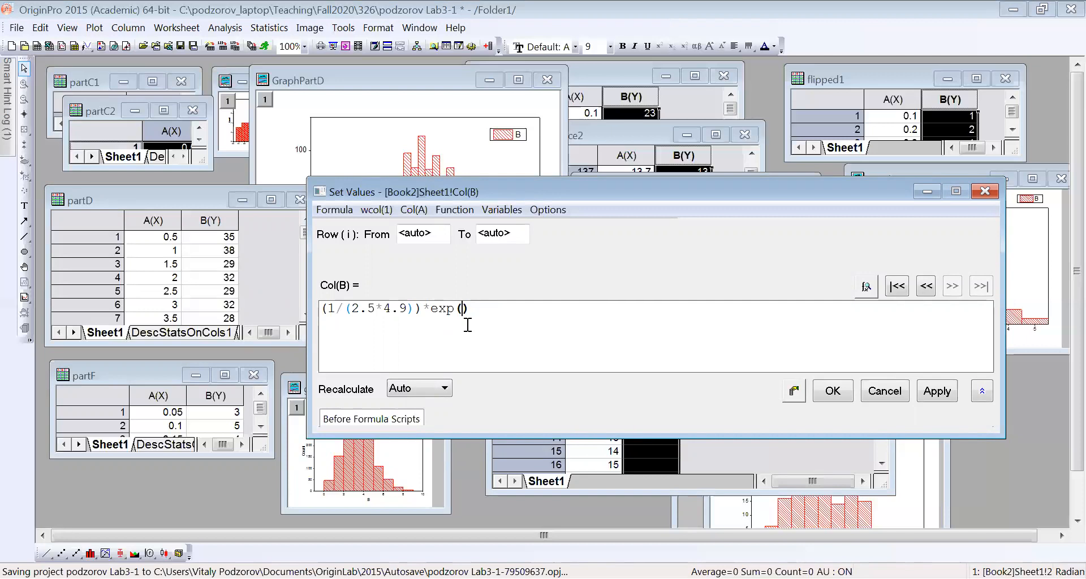
pyautogui.press('Left')
pyautogui.write('-()')
pyautogui.press('Left')
pyautogui.write('col')
pyautogui.write('(A)')
pyautogui.write('-')
pyautogui.write('30.')
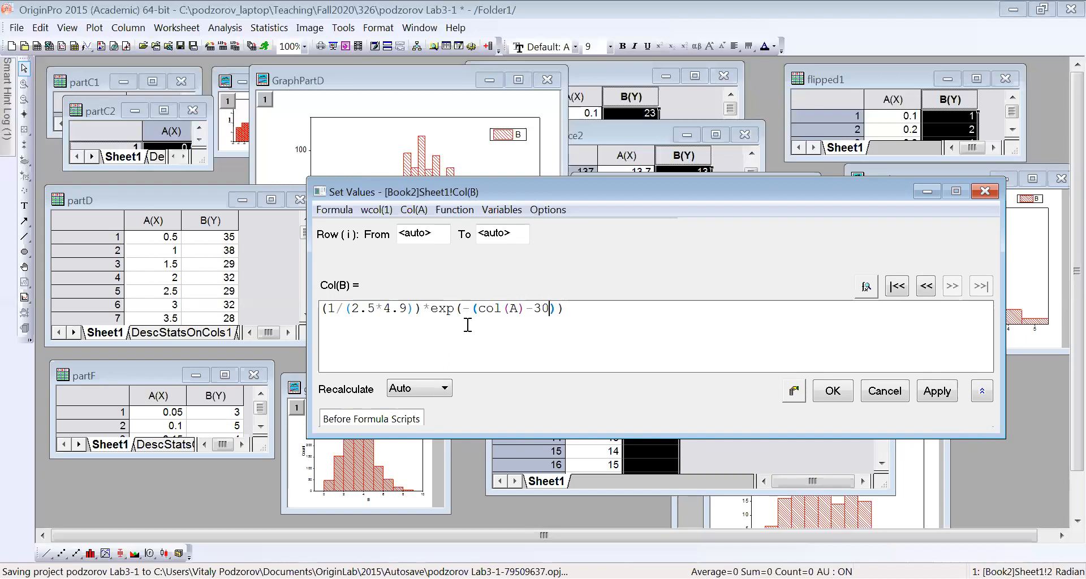
pyautogui.write('36')
pyautogui.press('Right')
pyautogui.write('^2')
# - Divide the exponent's numerator by (2*(4.9)^2) inside the exp function
pyautogui.write('/()')
pyautogui.press('Right')
pyautogui.press('Left')
pyautogui.write('2*()')
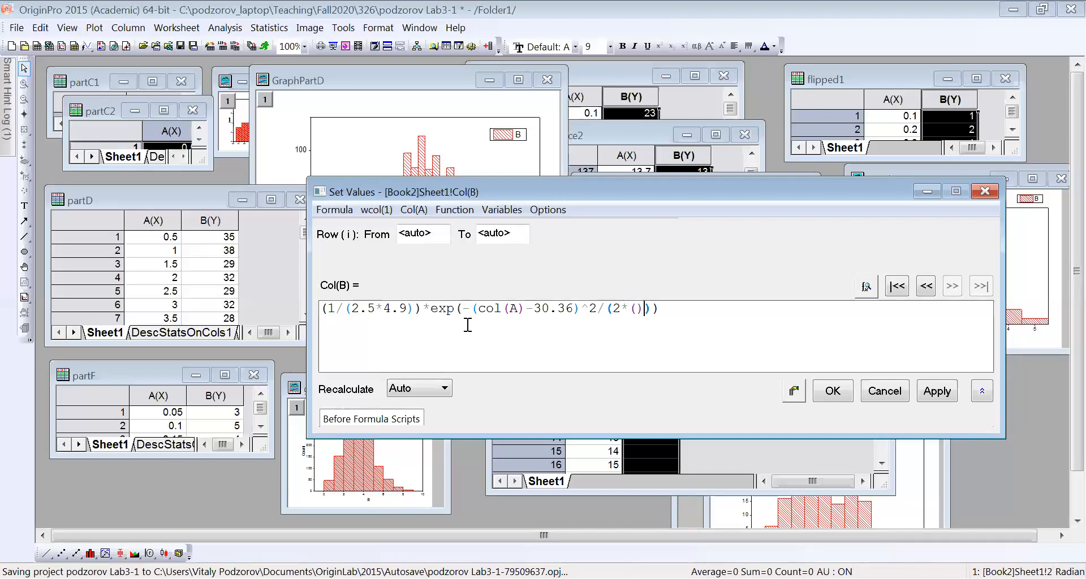
pyautogui.write('^2')
pyautogui.press('Left')
pyautogui.press('Left')
pyautogui.press('Left')
pyautogui.write('4.9')
# - Enclose the squared term in its own parentheses so the exponent reads -((col(A)-30.36)^2)/(2*(4.9)^2)
pyautogui.press('Left')
pyautogui.press('Left')
pyautogui.press('Left')
pyautogui.press('Left')
pyautogui.press('Left')
pyautogui.press('Left')
pyautogui.press('Left')
pyautogui.press('Left')
pyautogui.press('Right')
pyautogui.write(')')
pyautogui.click(468, 325)
pyautogui.write('(')
pyautogui.press('Right')
pyautogui.press('Right')
pyautogui.press('Right')
pyautogui.press('Right')
pyautogui.press('Right')
pyautogui.press('Right')
pyautogui.press('Right')
pyautogui.press('Right')
pyautogui.press('Right')
pyautogui.press('Right')
pyautogui.press('Right')
pyautogui.press('Right')
pyautogui.press('Right')
pyautogui.press('Right')
pyautogui.press('Right')
pyautogui.press('Right')
pyautogui.press('Right')
pyautogui.press('Right')
pyautogui.press('Right')
pyautogui.press('Right')
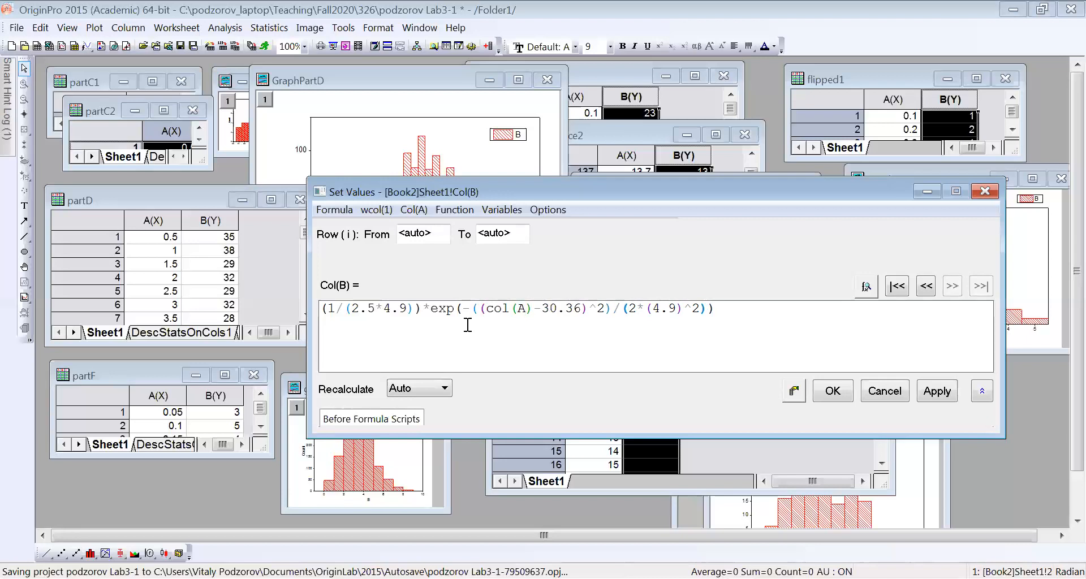
# - Check the formula's parentheses and accept it to fill column B(Y) of Book2
pyautogui.press('Right')
pyautogui.press('Right')
pyautogui.press('Right')
pyautogui.press('Right')
pyautogui.press('Left')
pyautogui.press('Left')
pyautogui.press('Left')
pyautogui.press('Left')
pyautogui.press('Left')
pyautogui.press('Left')
pyautogui.press('Left')
pyautogui.press('Left')
pyautogui.press('Left')
pyautogui.press('Left')
pyautogui.press('Left')
pyautogui.hotkey('shift', 'Right')
pyautogui.click(747, 306)
pyautogui.click(832, 392)
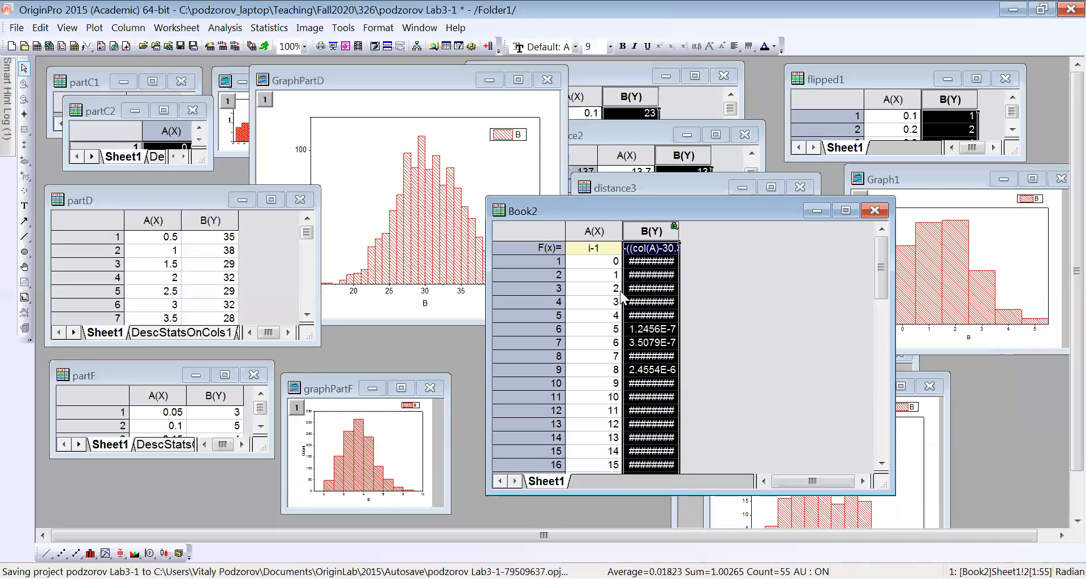
# - Widen column B(Y) of Book2 to display its numbers in full and look through the calculated values
pyautogui.click(706, 250)
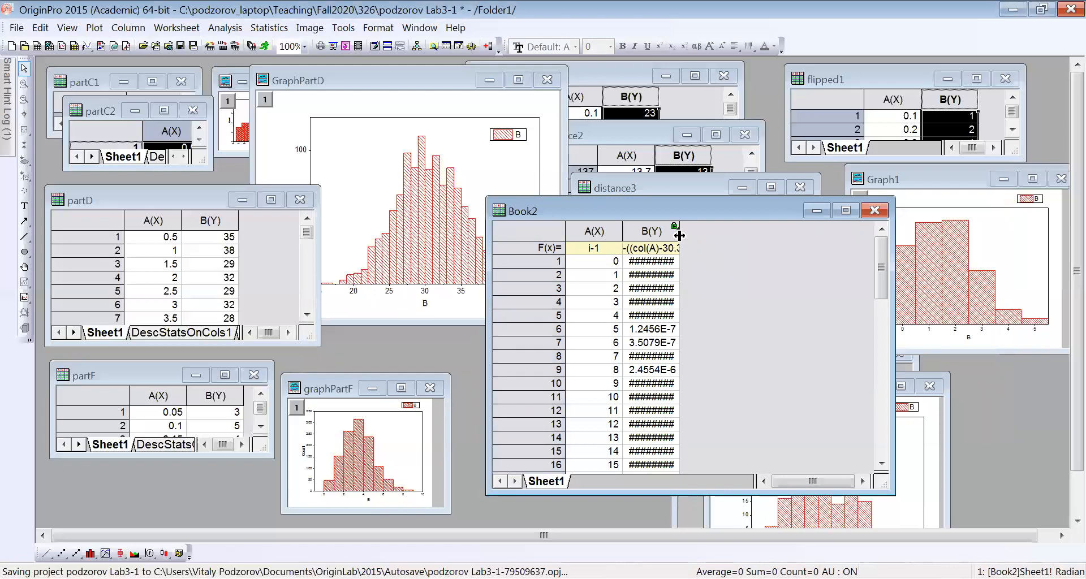
pyautogui.moveTo(679, 236); pyautogui.dragTo(723, 236)
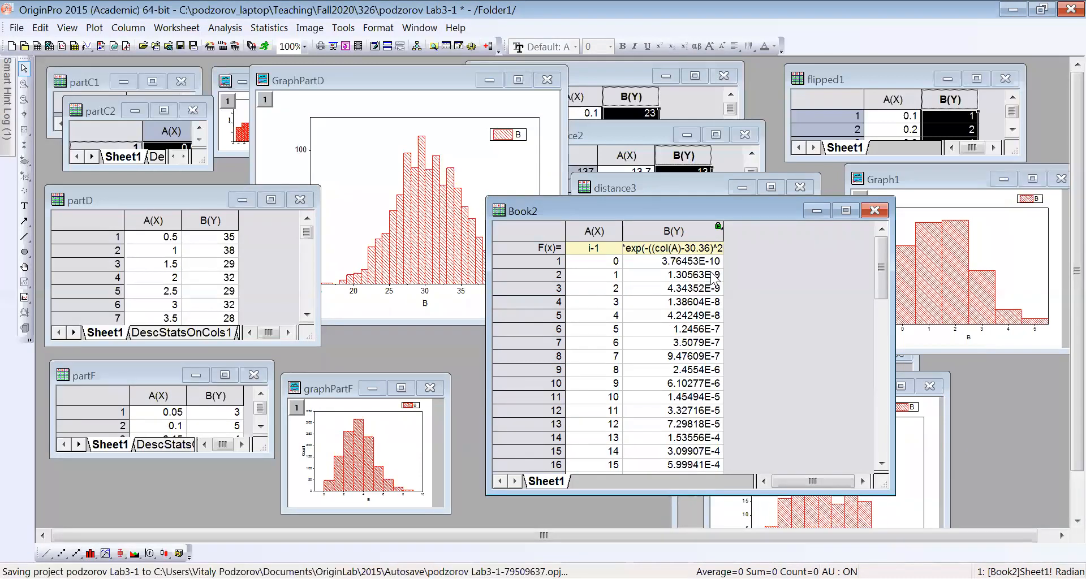
pyautogui.scroll(-7, 699, 331)
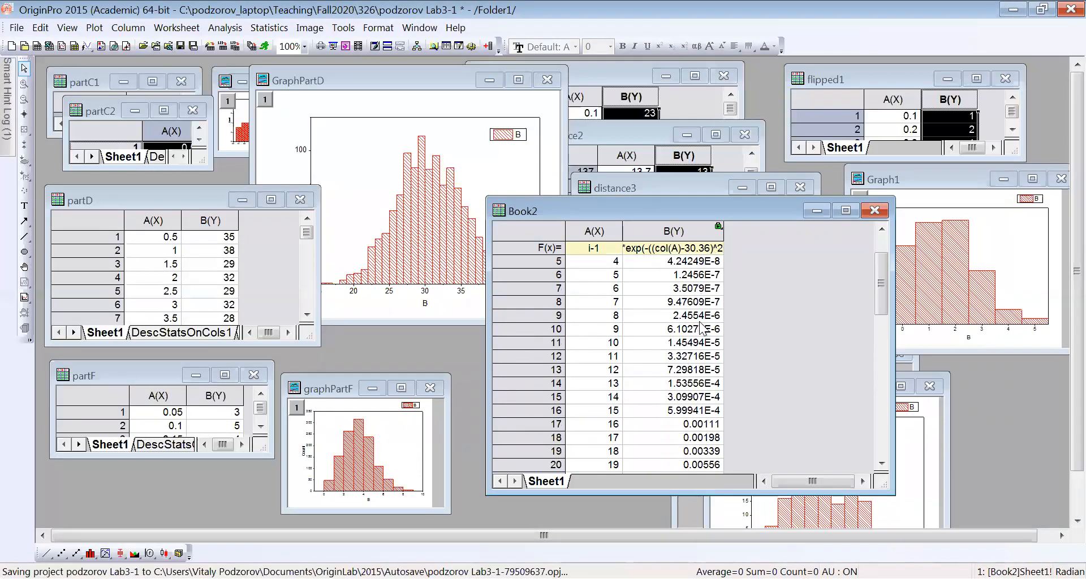
pyautogui.scroll(7, 700, 331)
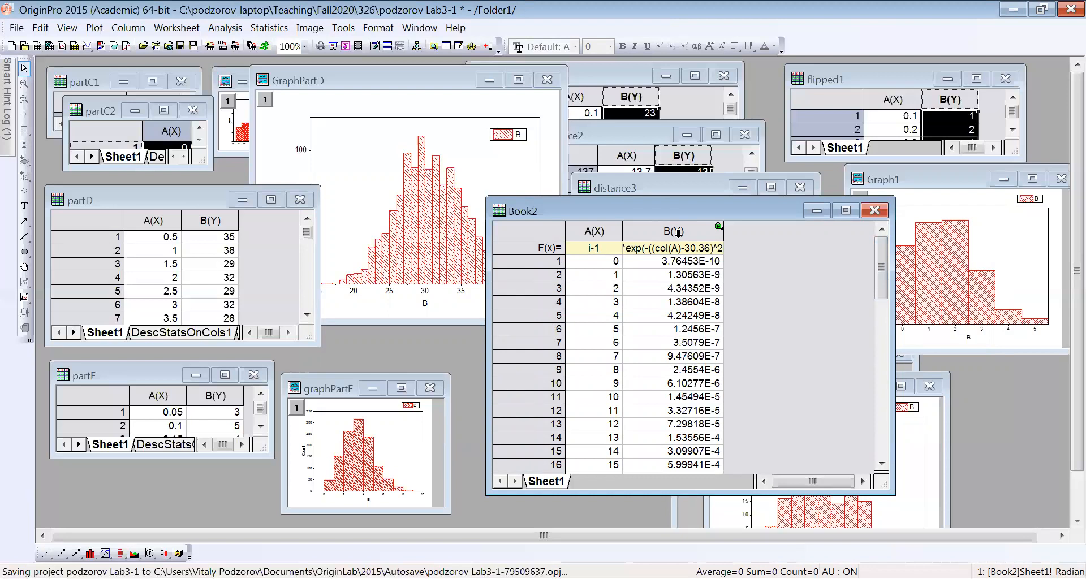
# - Plot column B(Y) of Book2 as a line graph
pyautogui.click(678, 232)
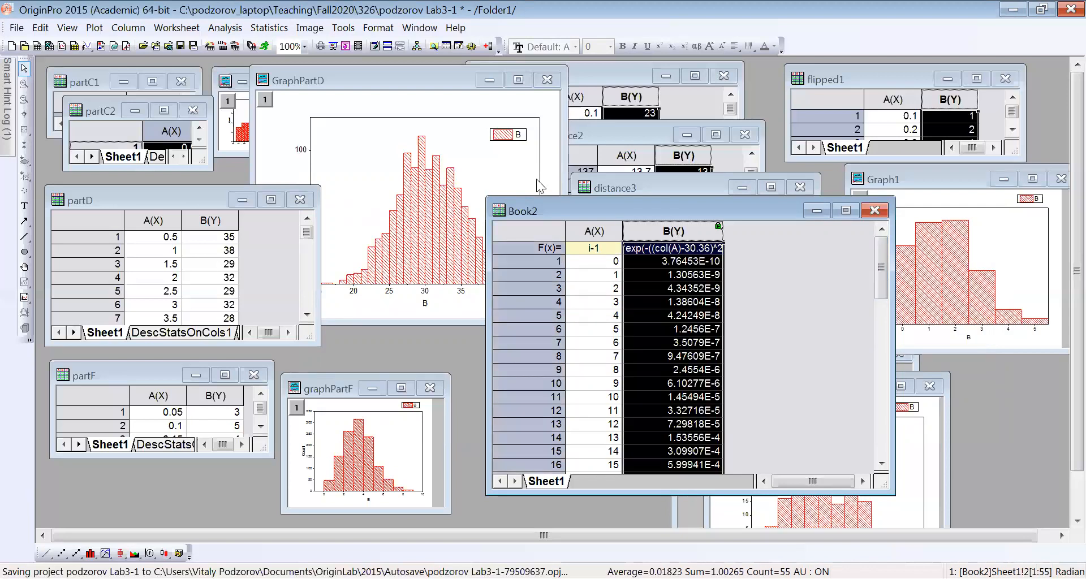
pyautogui.click(97, 30)
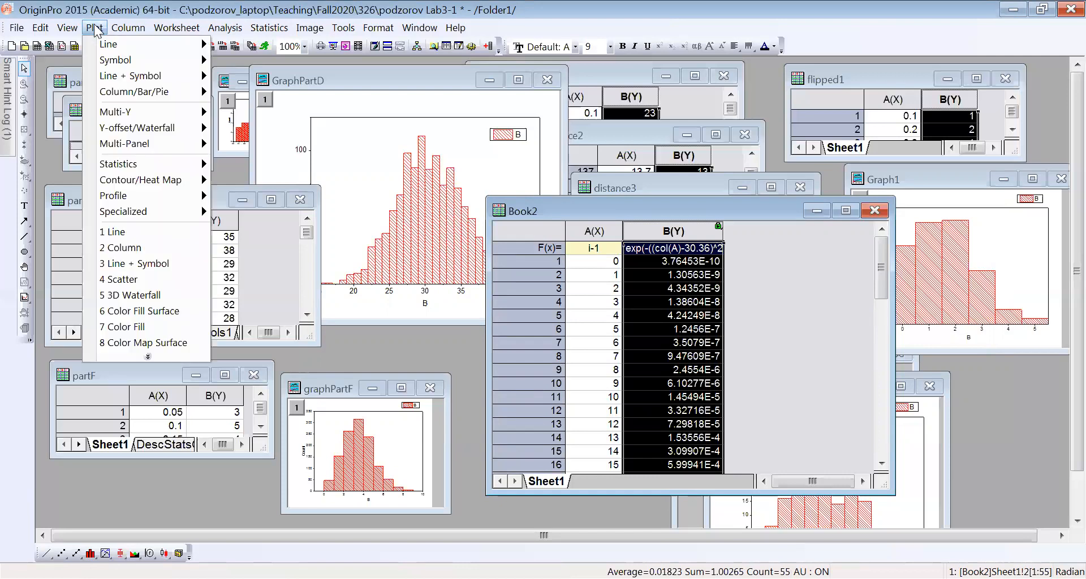
pyautogui.moveTo(116, 50)
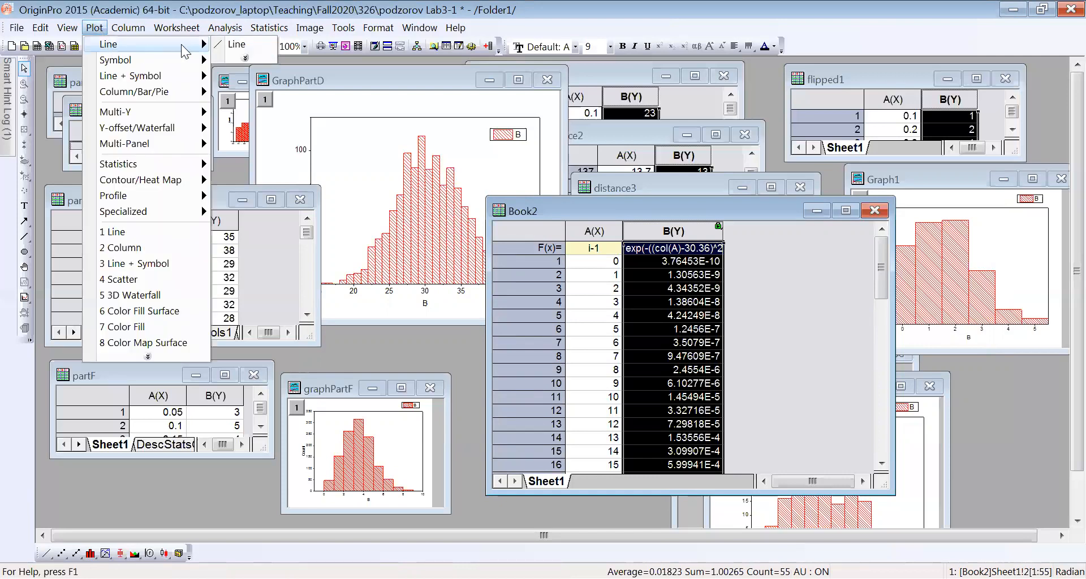
pyautogui.click(238, 46)
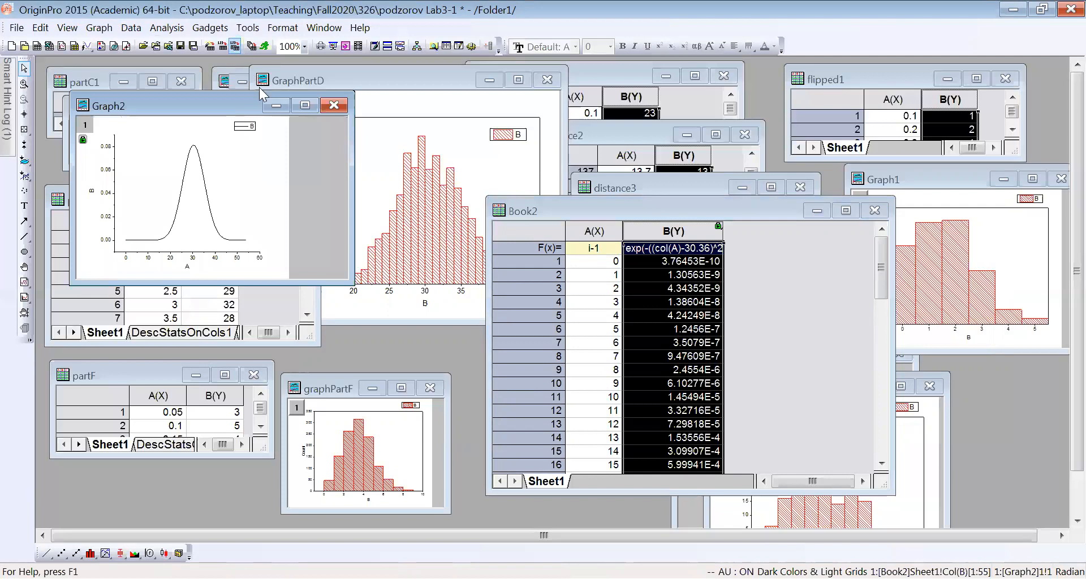
# - Enlarge the Graph2 window and place it beside the GraphPartD histogram
pyautogui.moveTo(216, 101); pyautogui.dragTo(407, 127)
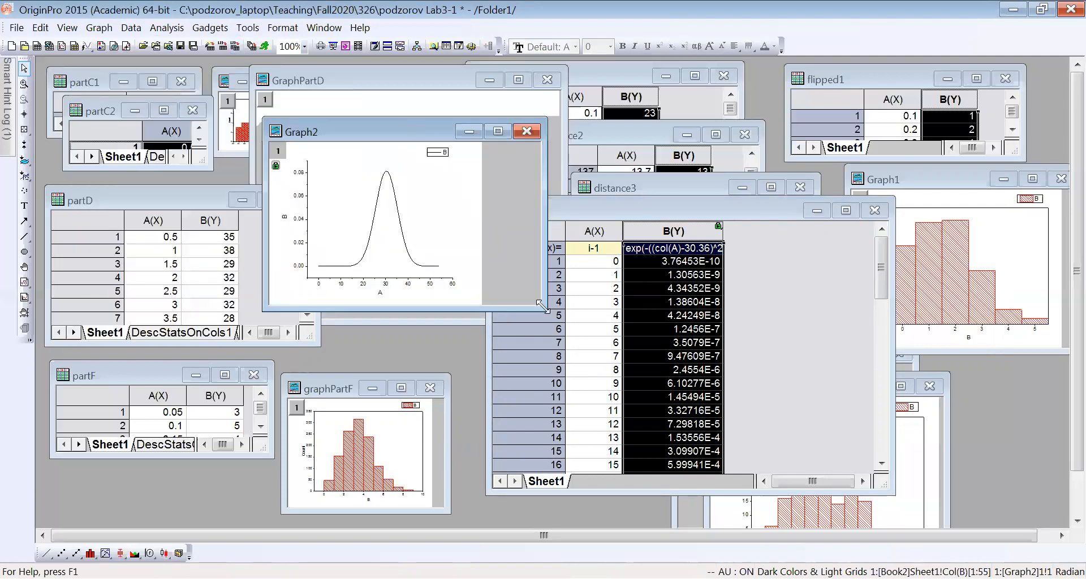
pyautogui.moveTo(542, 307); pyautogui.dragTo(675, 442)
pyautogui.moveTo(493, 133); pyautogui.dragTo(424, 129)
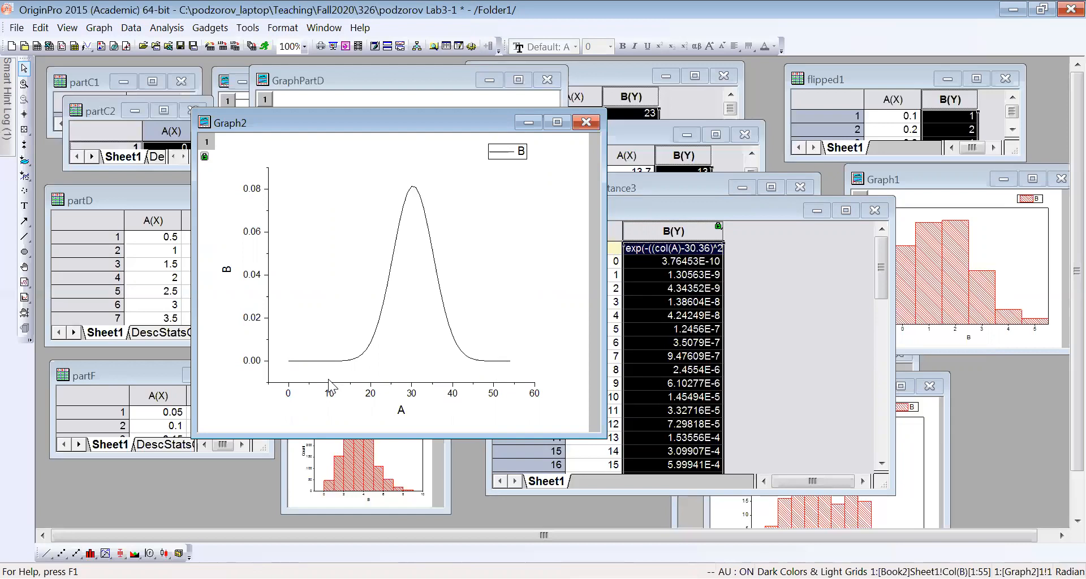
pyautogui.moveTo(379, 124); pyautogui.dragTo(743, 99)
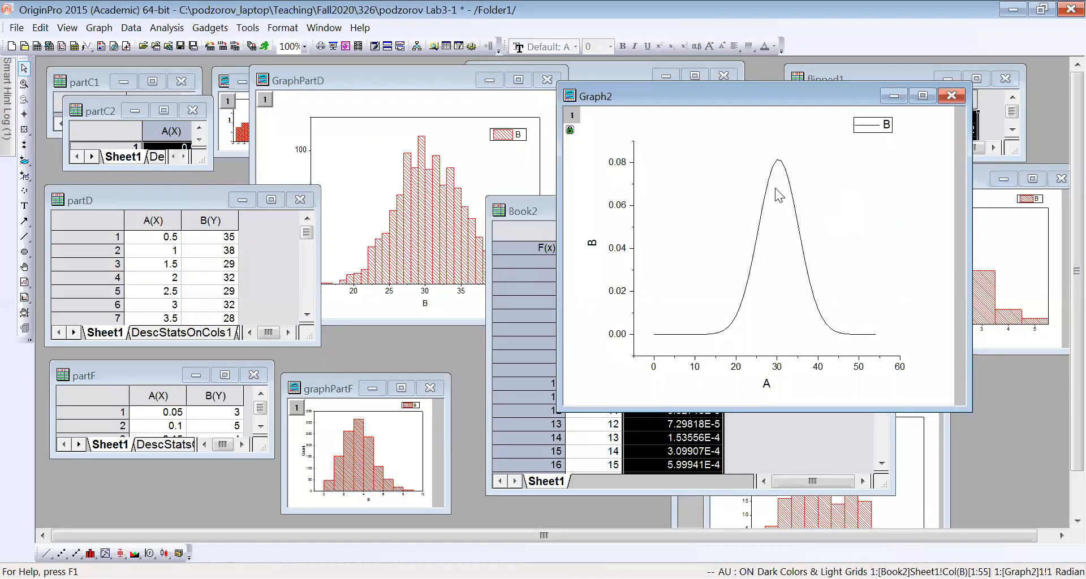
# - Compare the GraphPartD histogram with the Gaussian curve in Graph2, switching between the two graph windows
pyautogui.click(378, 169)
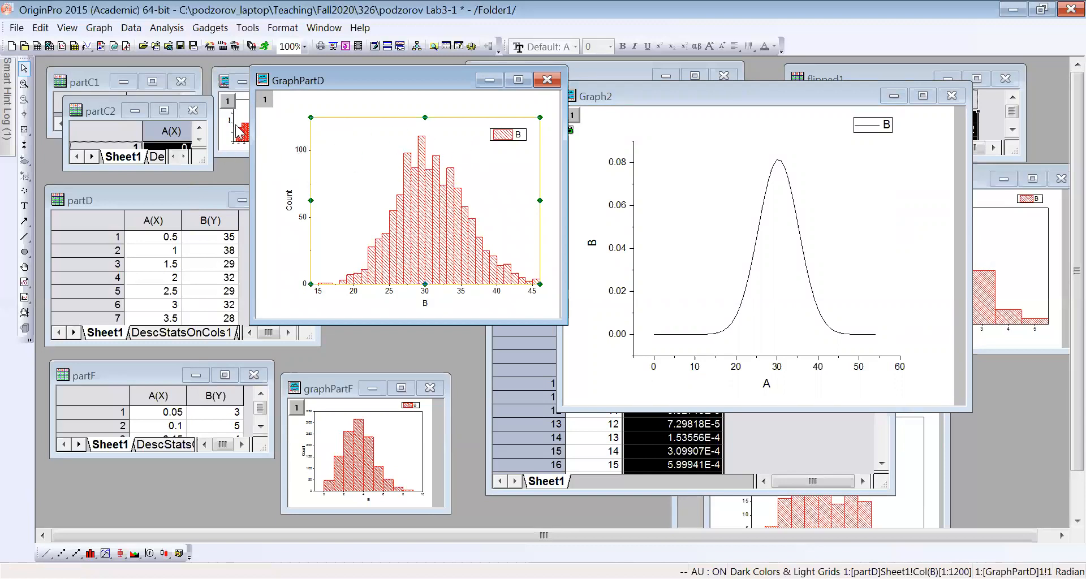
pyautogui.click(644, 176)
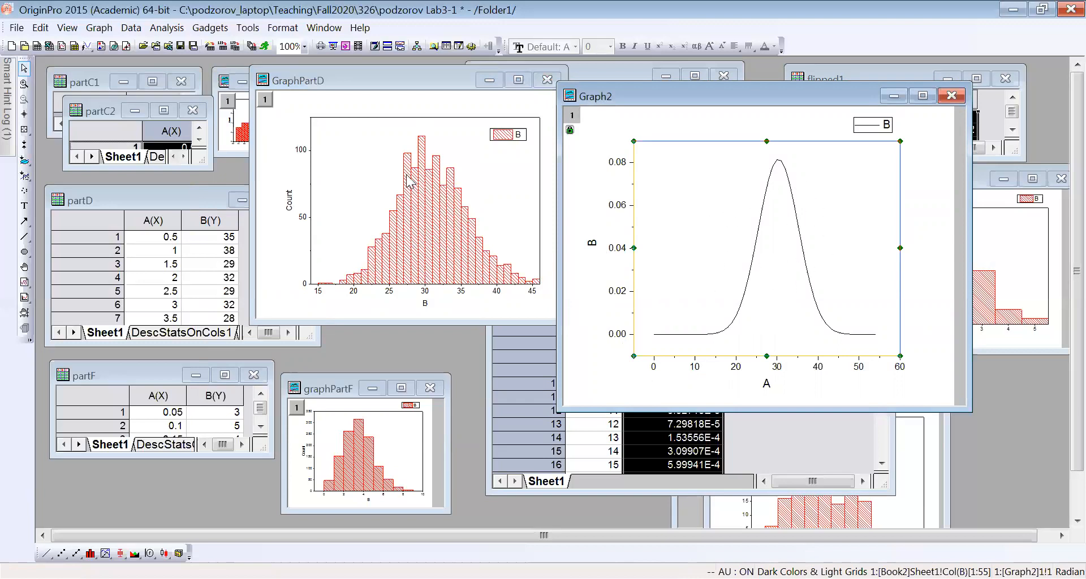
pyautogui.click(358, 177)
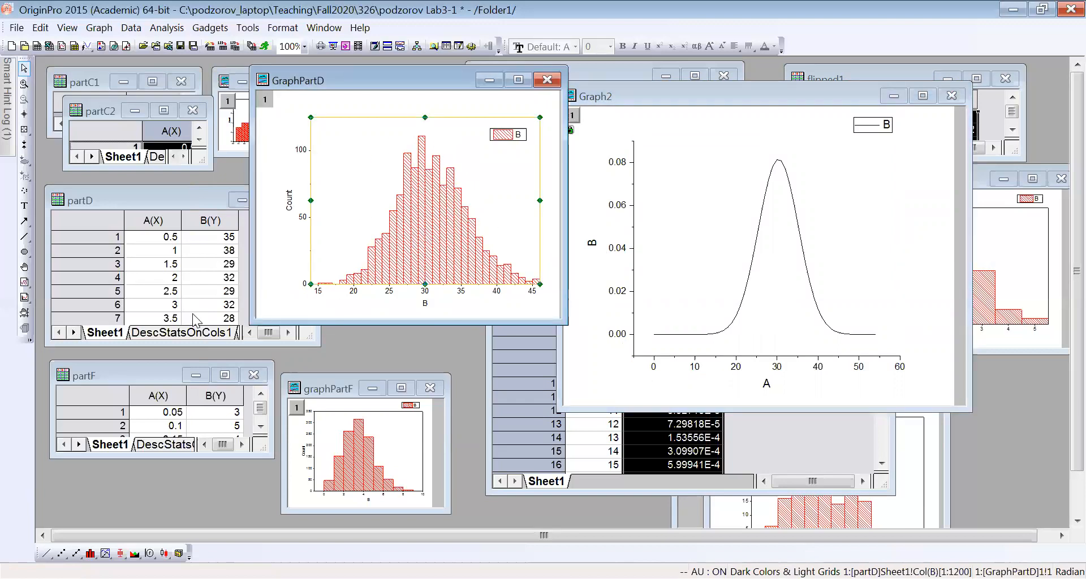
pyautogui.click(269, 296)
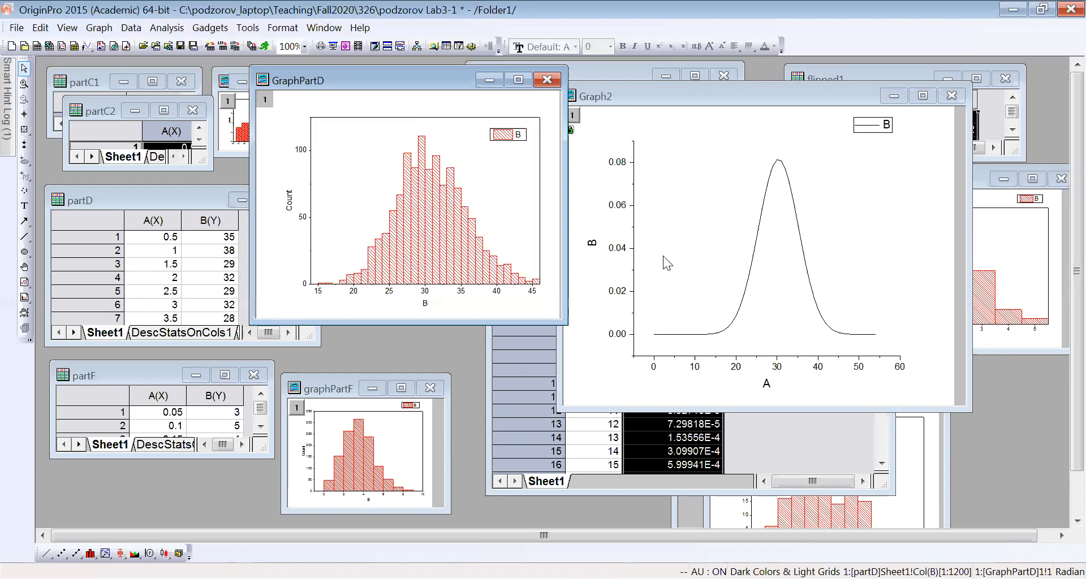
# - Multiply the Gaussian formula in column B(Y) of Book2 by 1200
pyautogui.click(703, 230)
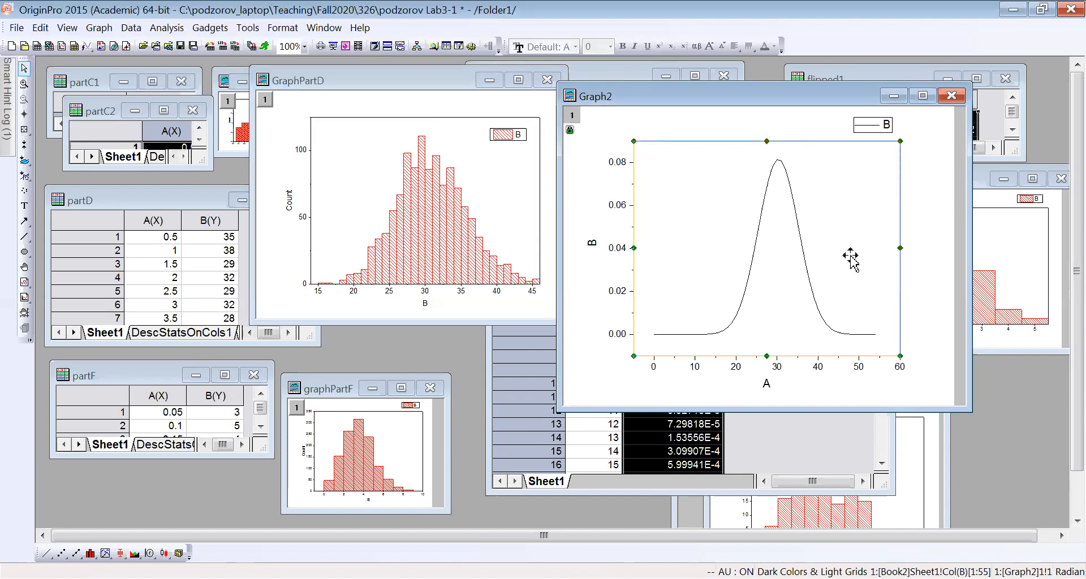
pyautogui.click(818, 443)
pyautogui.click(669, 231)
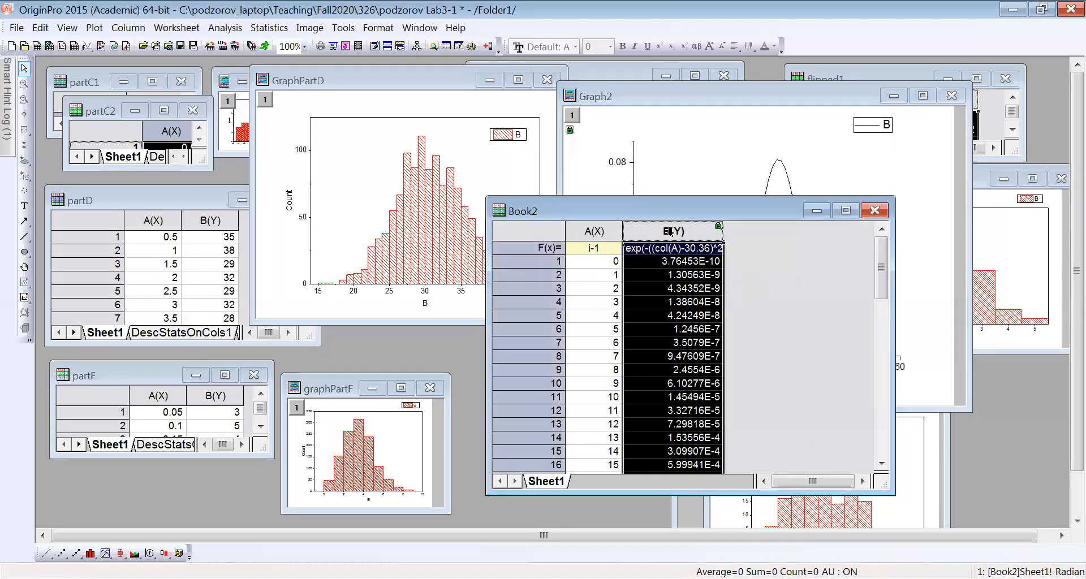
pyautogui.rightClick(671, 232)
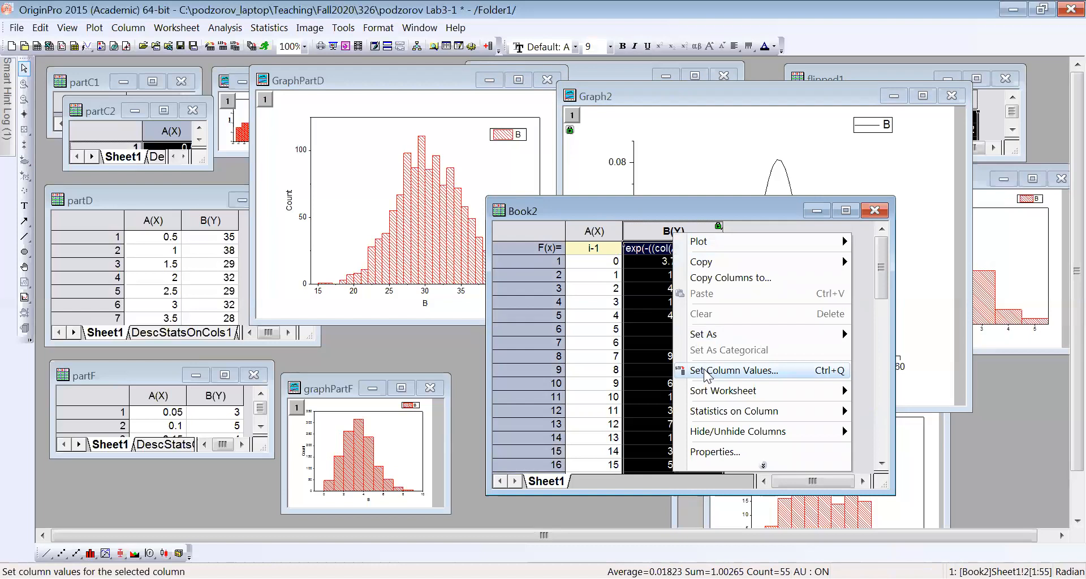
pyautogui.click(650, 231)
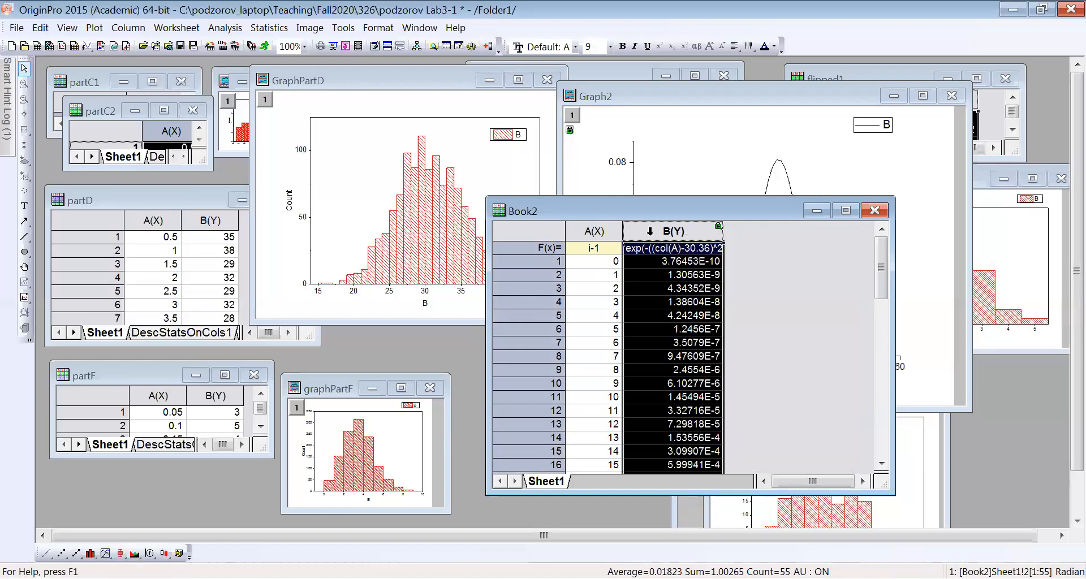
pyautogui.rightClick(651, 233)
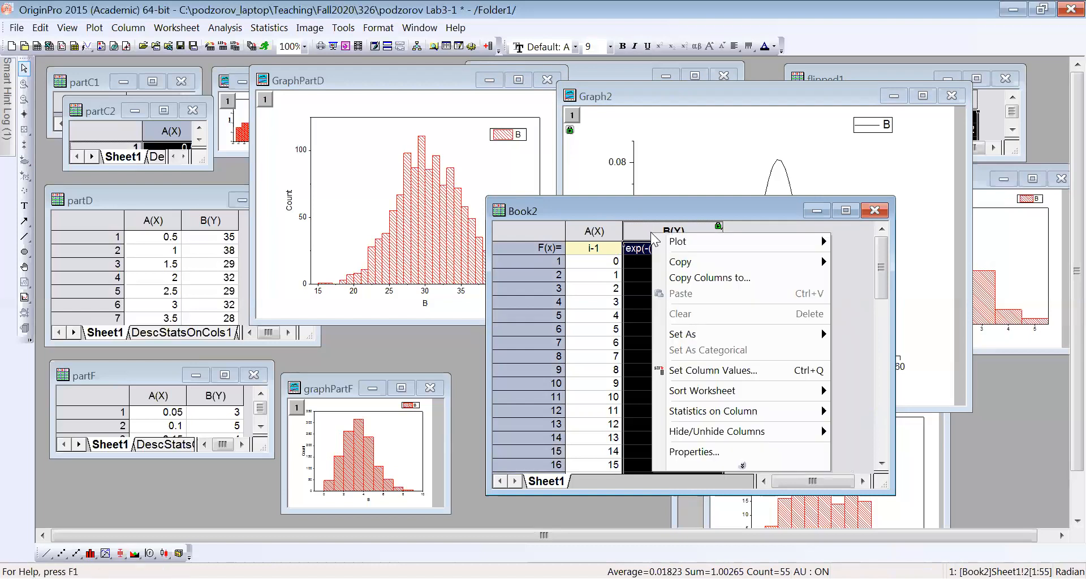
pyautogui.click(684, 372)
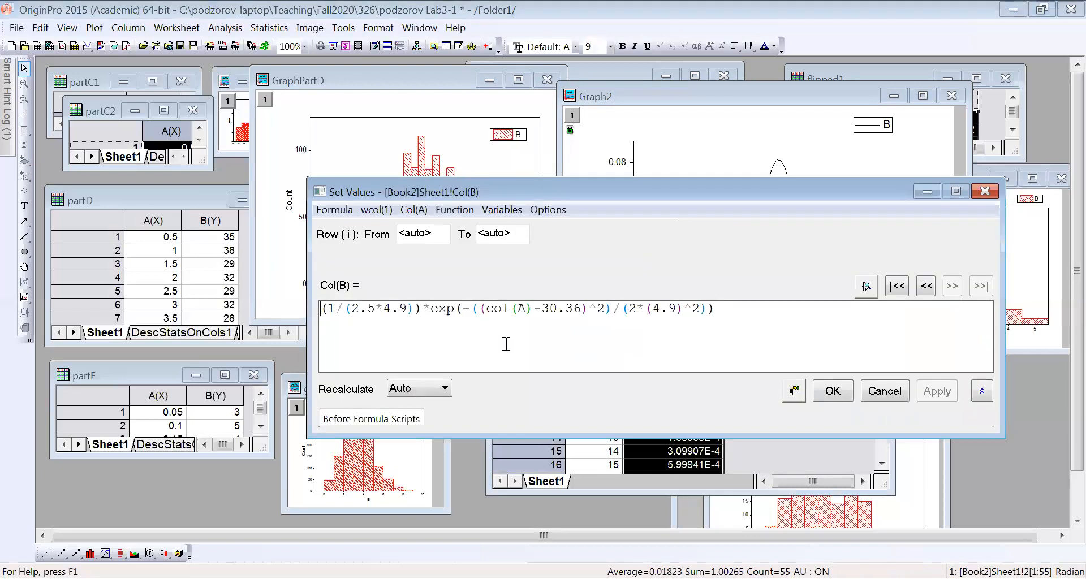
pyautogui.write('1200')
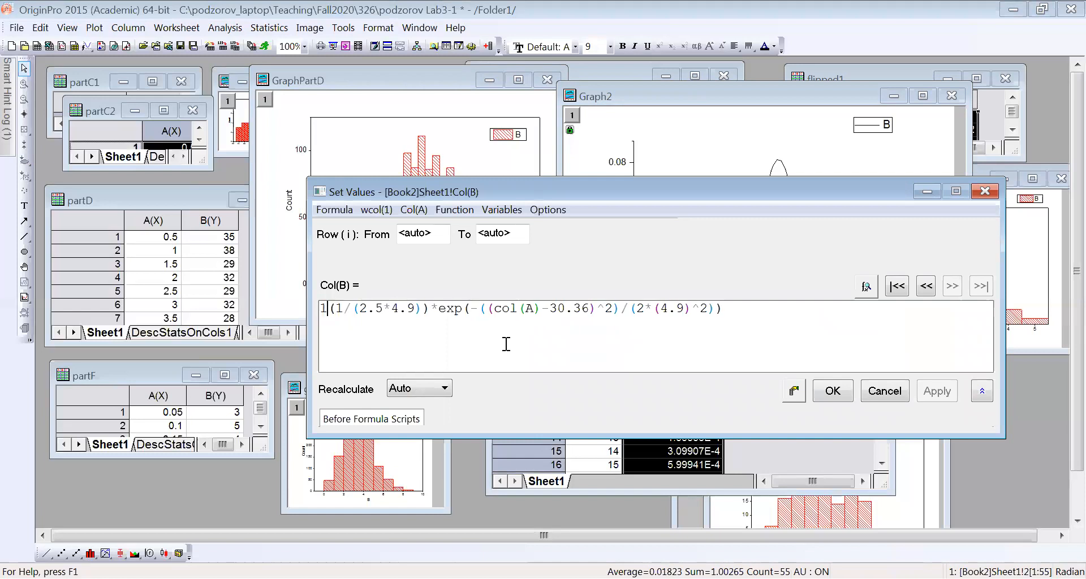
pyautogui.write('*')
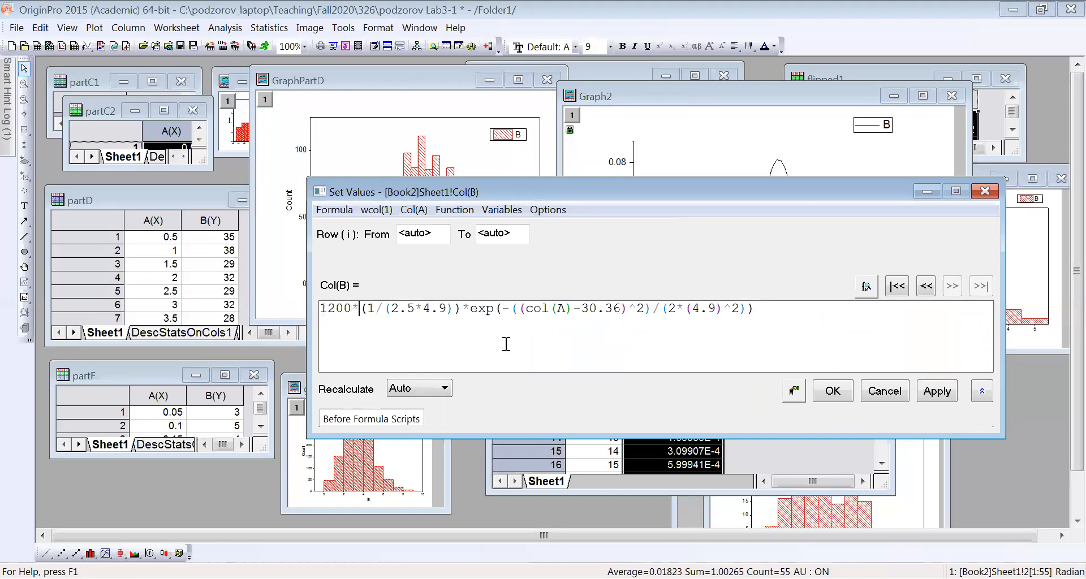
pyautogui.click(831, 394)
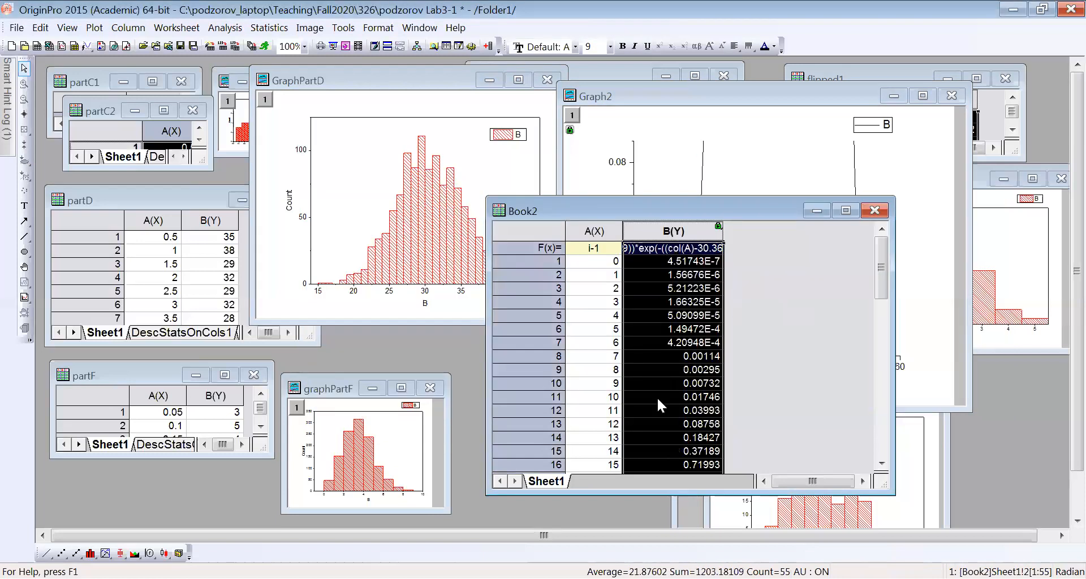
# - Check the rescaled curve in Graph2 and delete that graph window
pyautogui.click(901, 185)
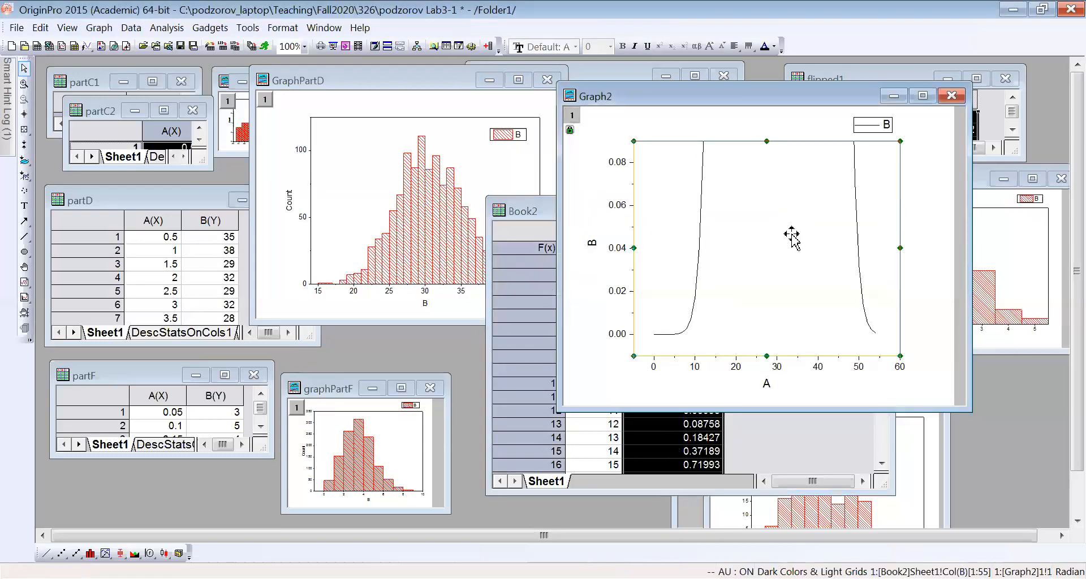
pyautogui.click(934, 232)
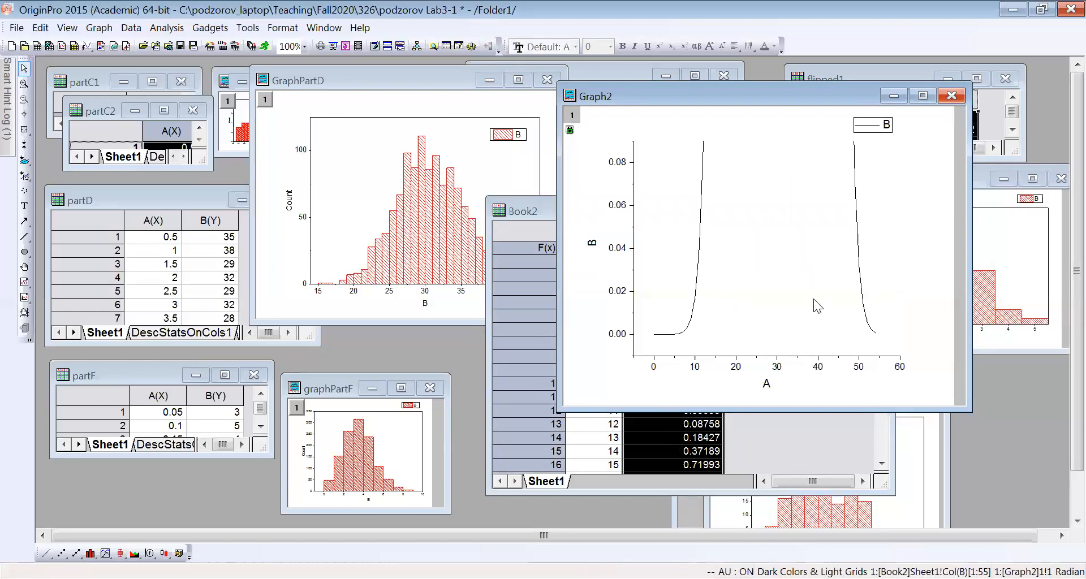
pyautogui.click(952, 97)
pyautogui.click(469, 338)
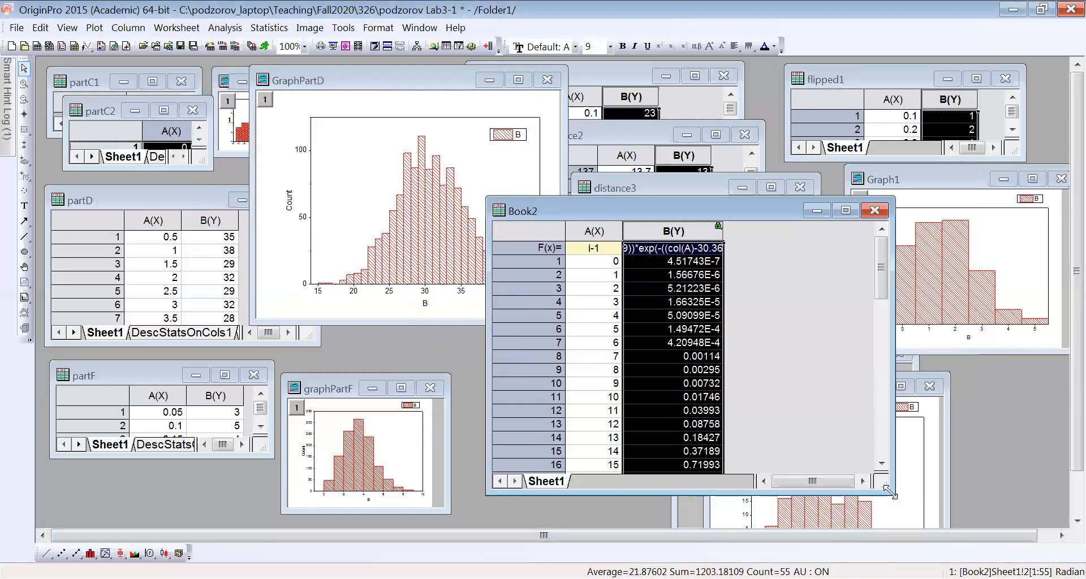
# - Shrink the Book2 worksheet window and place it below the GraphPartD histogram, with column B(Y) selected
pyautogui.moveTo(889, 492); pyautogui.dragTo(796, 325)
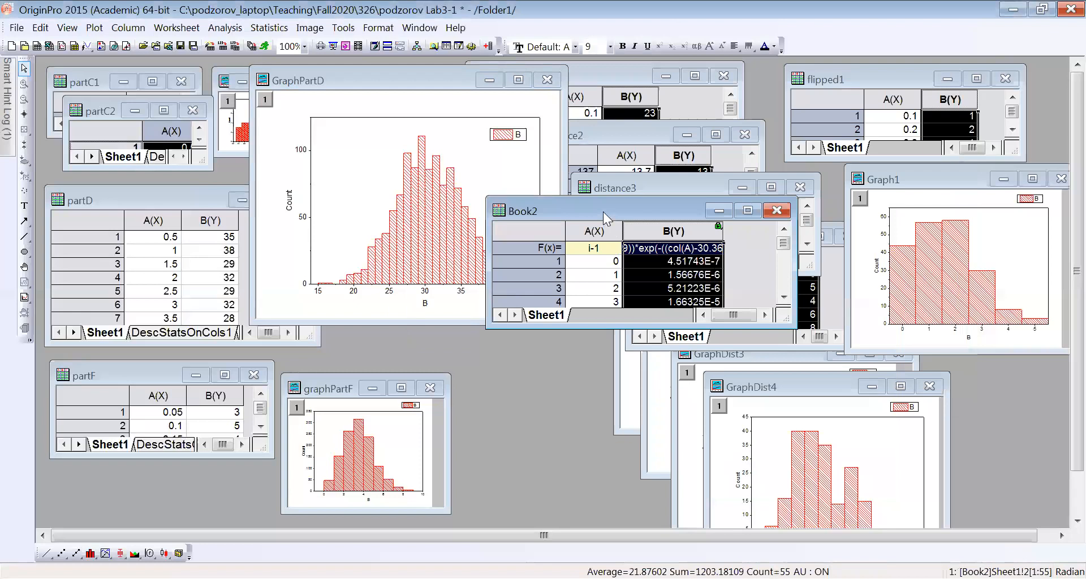
pyautogui.moveTo(601, 209); pyautogui.dragTo(551, 328)
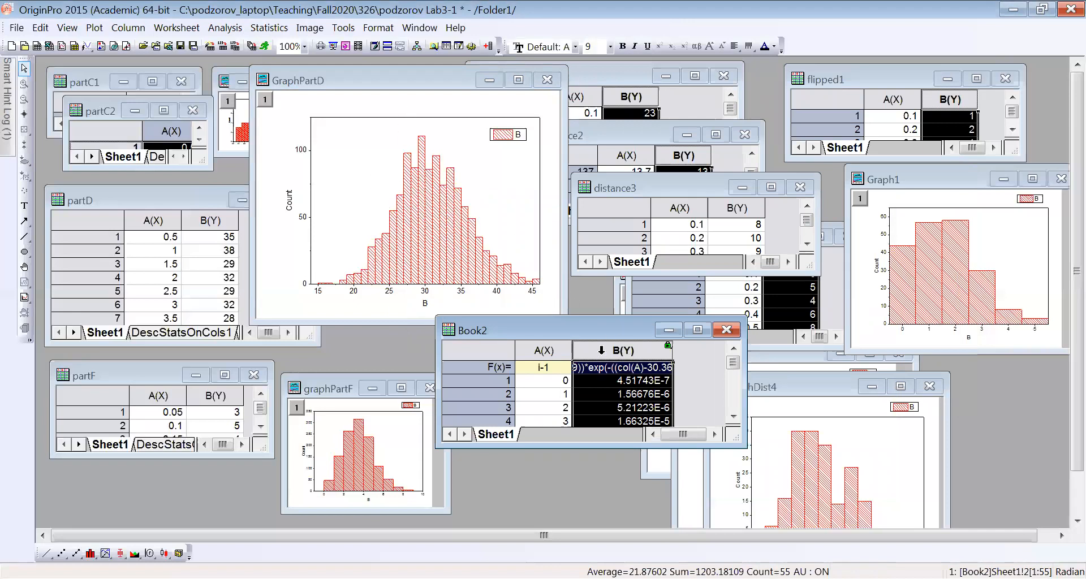
pyautogui.click(543, 352)
pyautogui.click(622, 350)
# - Add column B(Y) of Book2 to the GraphPartD histogram layer as a line plot
pyautogui.click(345, 80)
pyautogui.moveTo(357, 79); pyautogui.dragTo(343, 96)
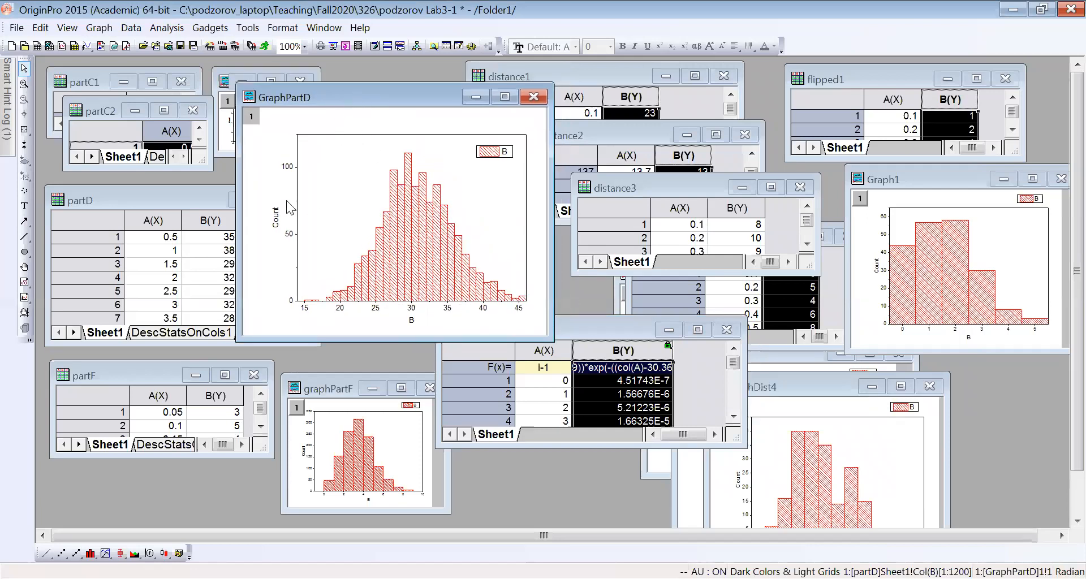
pyautogui.click(98, 29)
pyautogui.moveTo(133, 51)
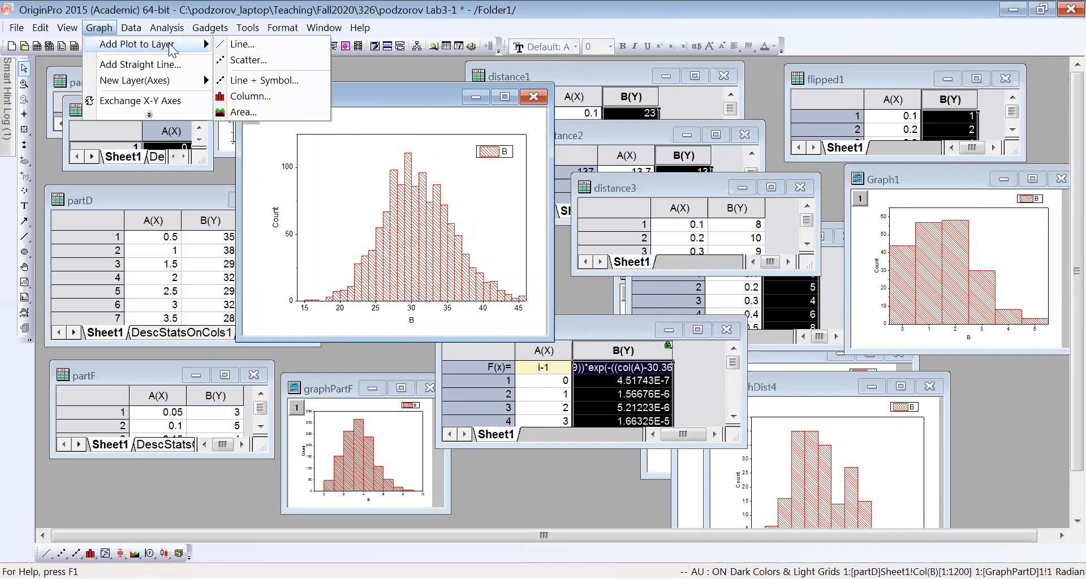
pyautogui.click(261, 43)
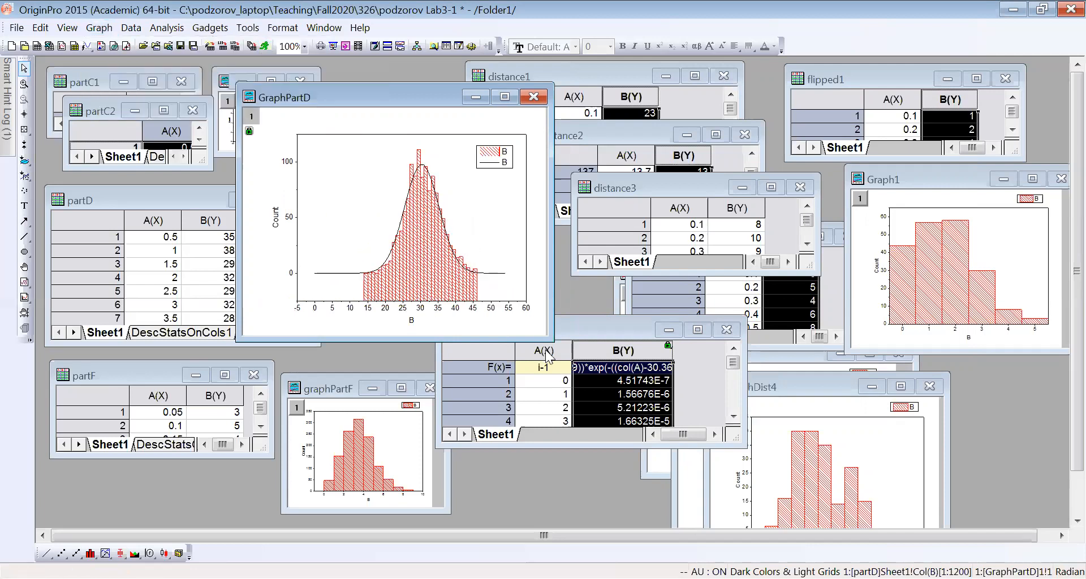
# - Move Book2 out of the way and enlarge the GraphPartD window to show the histogram with its overlaid curve
pyautogui.moveTo(591, 325); pyautogui.dragTo(714, 355)
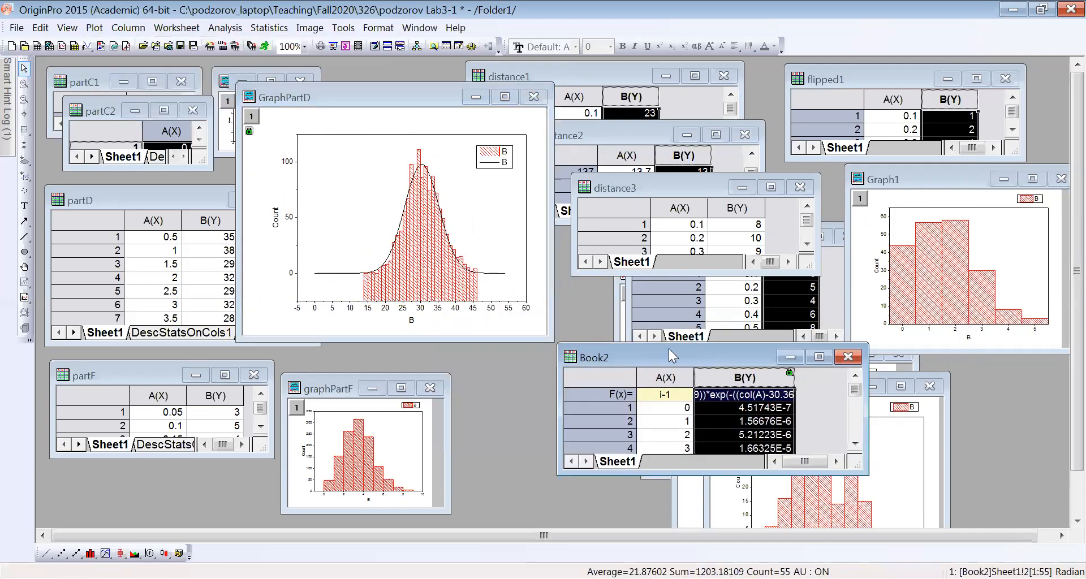
pyautogui.click(546, 335)
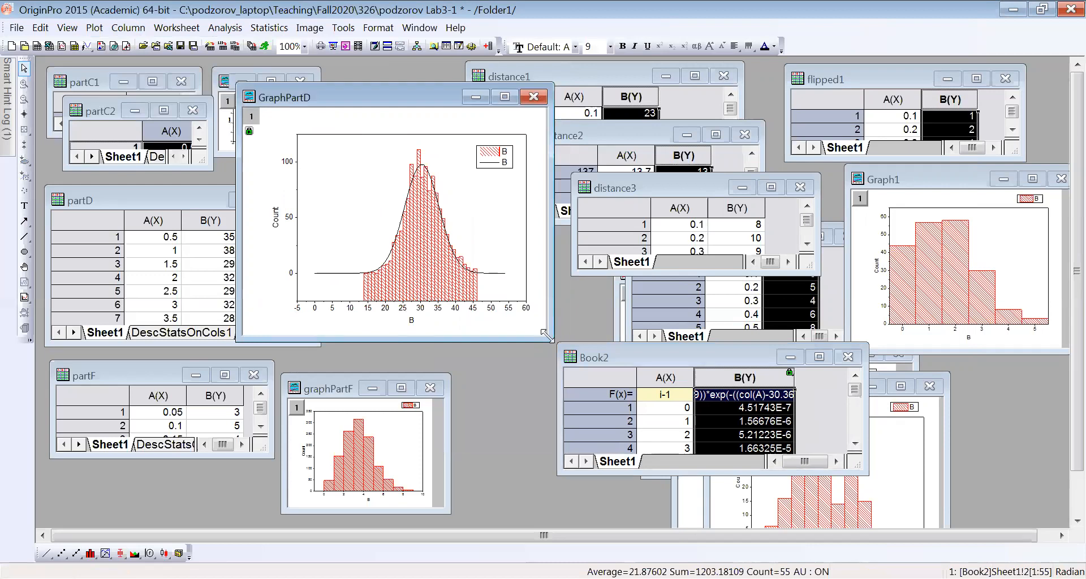
pyautogui.moveTo(545, 335); pyautogui.dragTo(739, 507)
pyautogui.moveTo(522, 97); pyautogui.dragTo(457, 97)
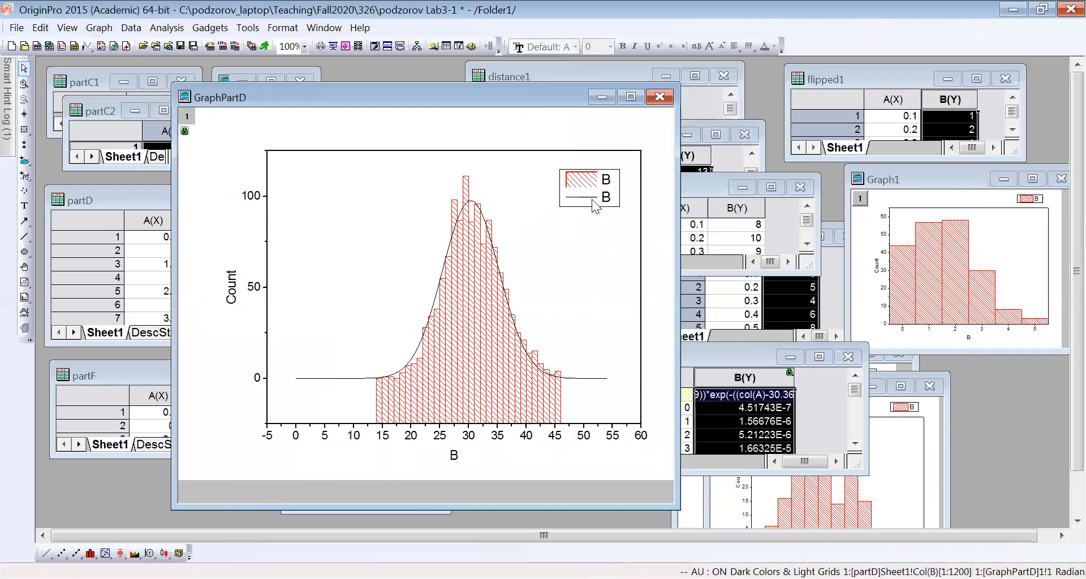
# - Set the line width of the Gaussian curve in GraphPartD to 2
pyautogui.doubleClick(588, 202)
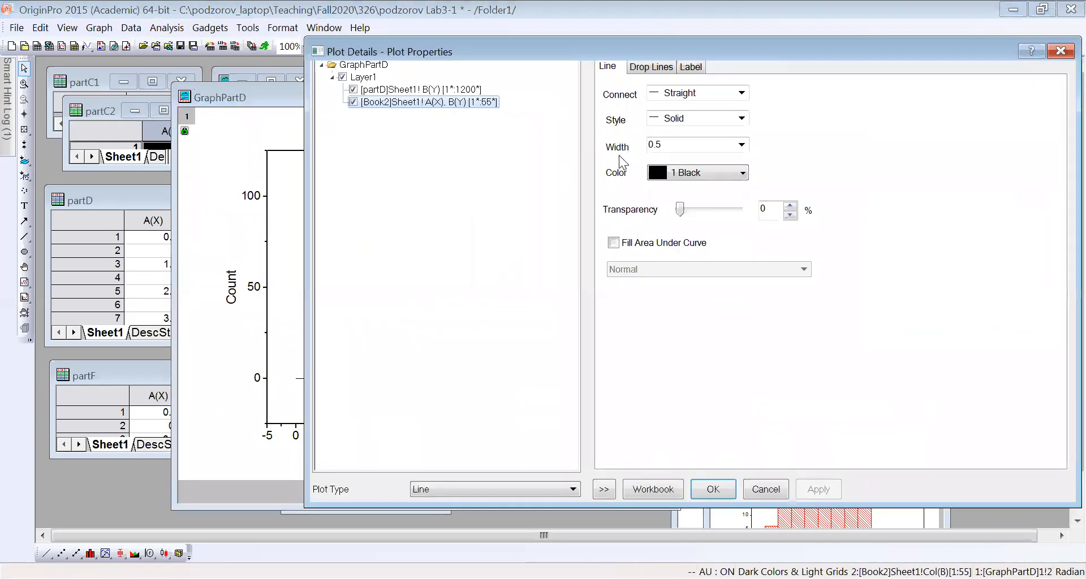
pyautogui.click(741, 146)
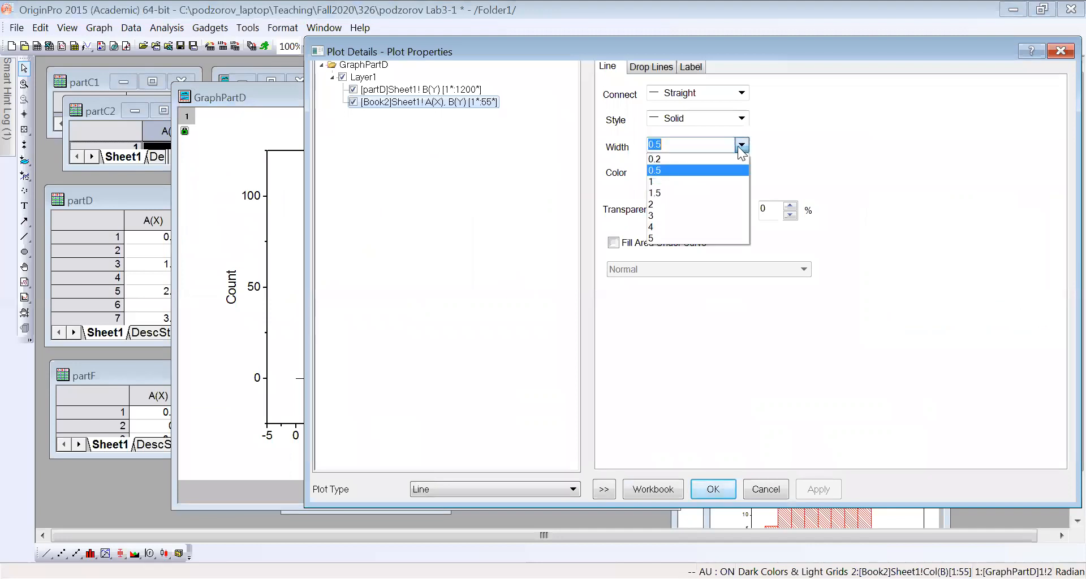
pyautogui.click(681, 205)
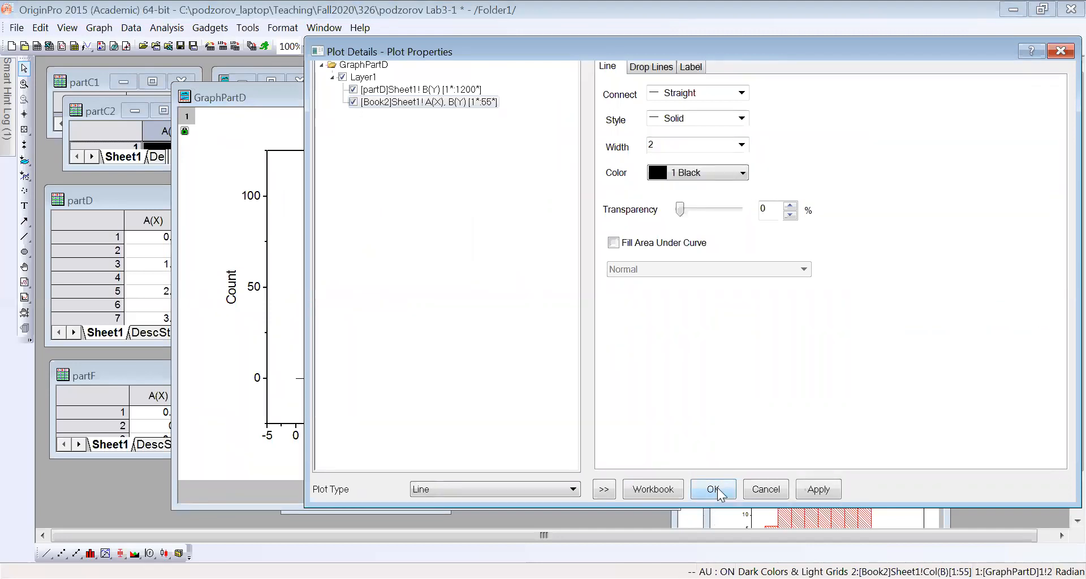
pyautogui.click(713, 490)
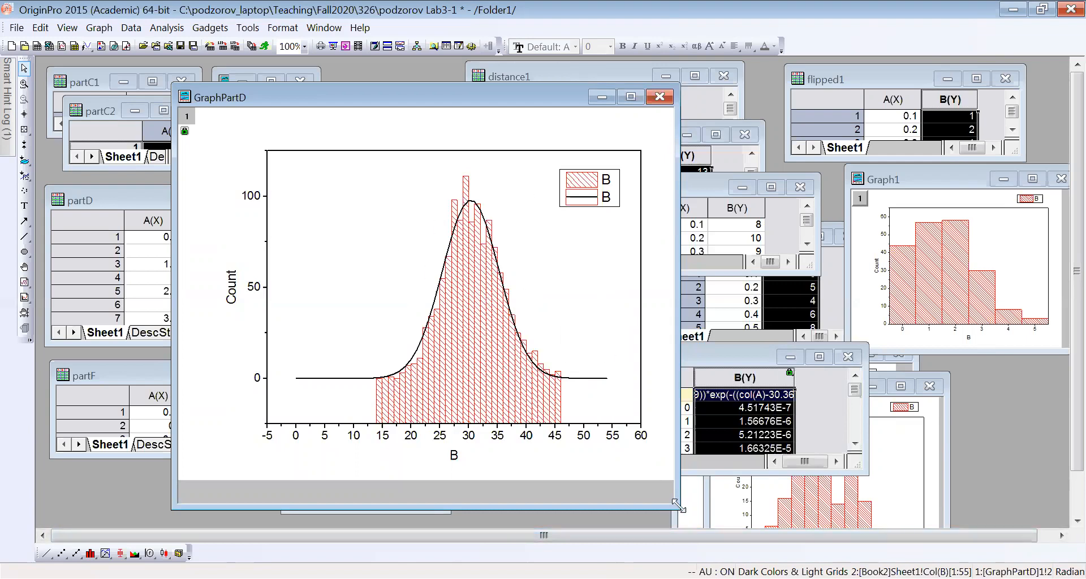
# - Set GraphPartD's horizontal axis to start at 0 and magnify the axes around the histogram and curve
pyautogui.moveTo(678, 505); pyautogui.dragTo(725, 473)
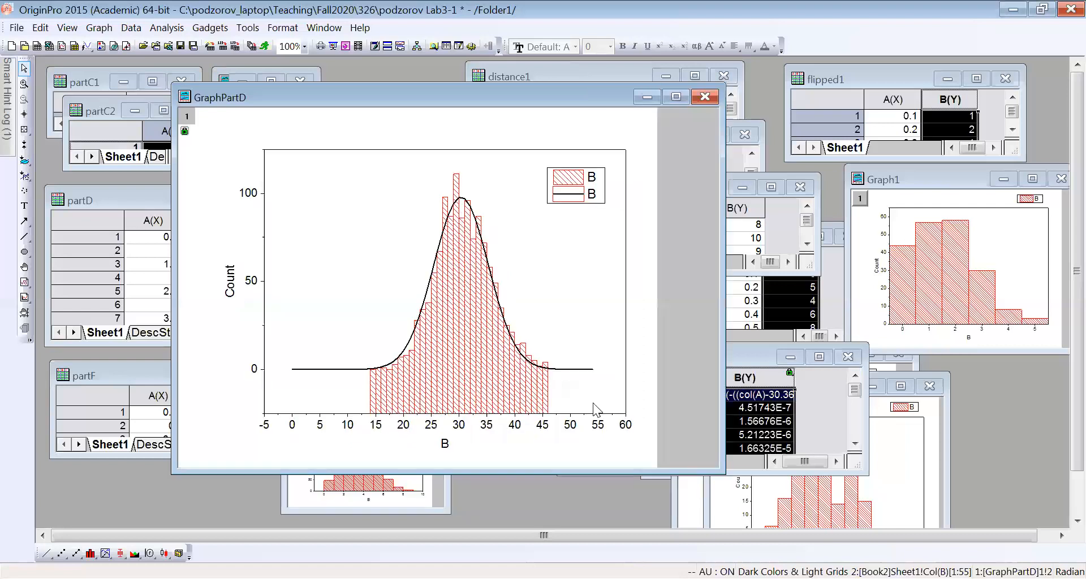
pyautogui.doubleClick(313, 420)
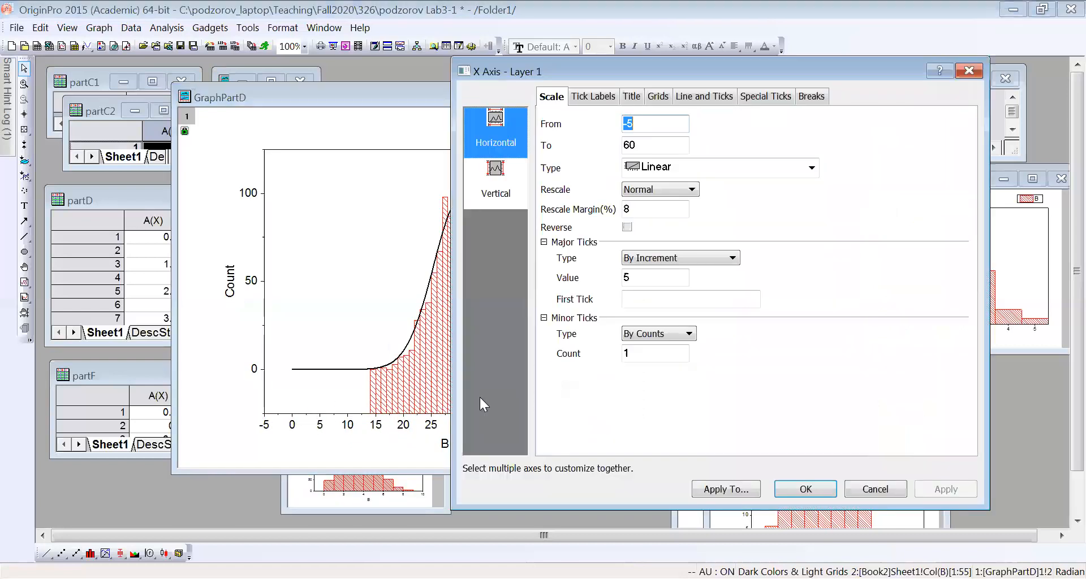
pyautogui.write('0')
pyautogui.click(794, 488)
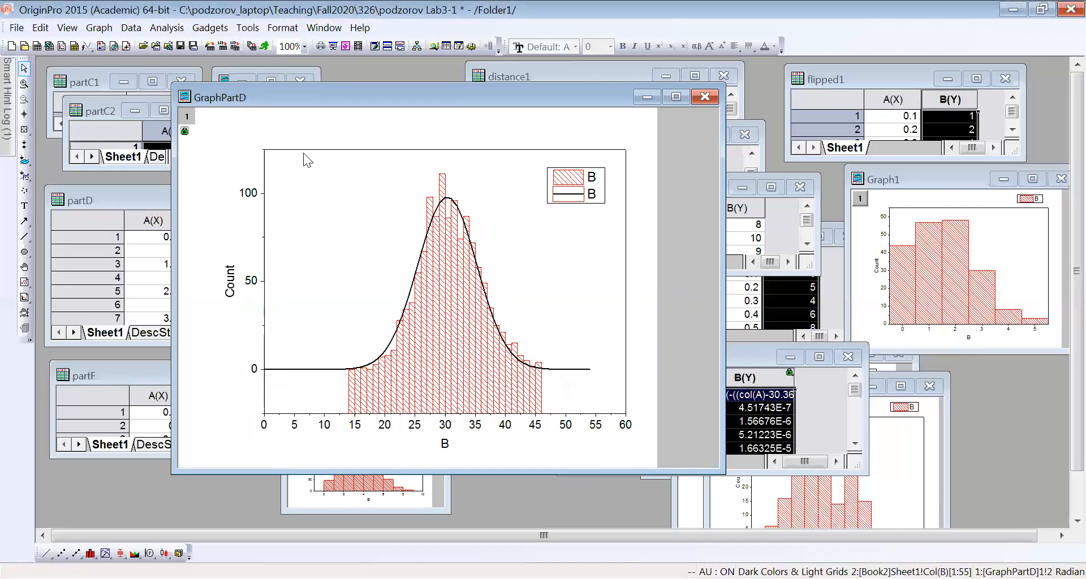
pyautogui.click(24, 85)
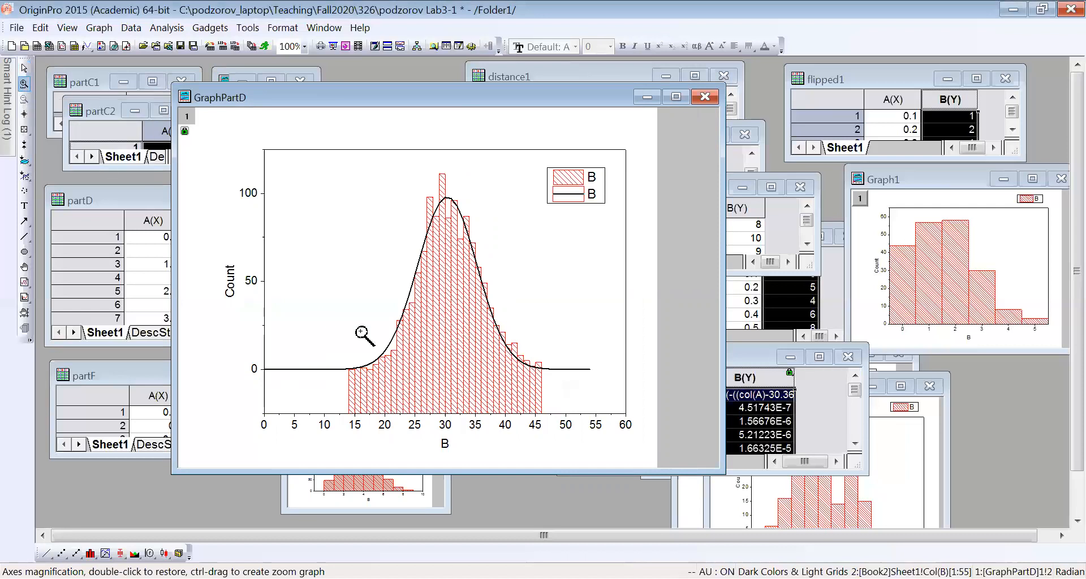
pyautogui.moveTo(333, 381); pyautogui.dragTo(555, 161)
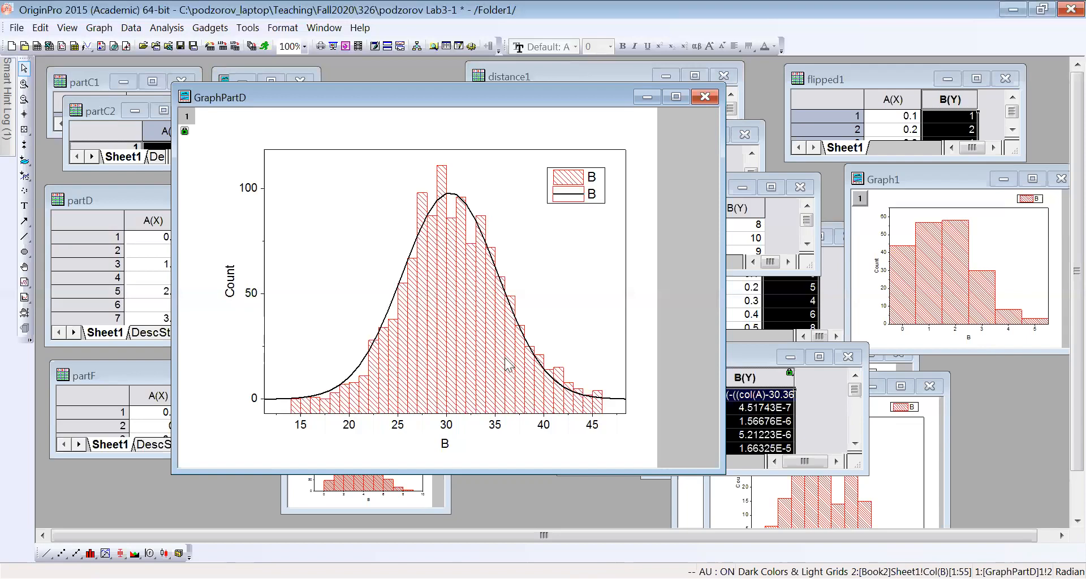
pyautogui.click(446, 445)
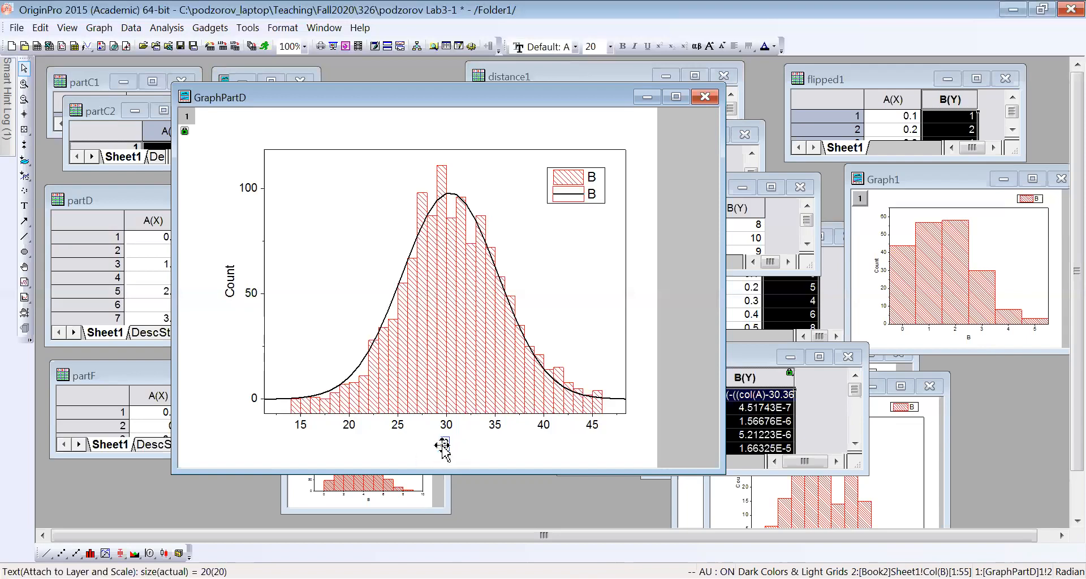
pyautogui.click(446, 445)
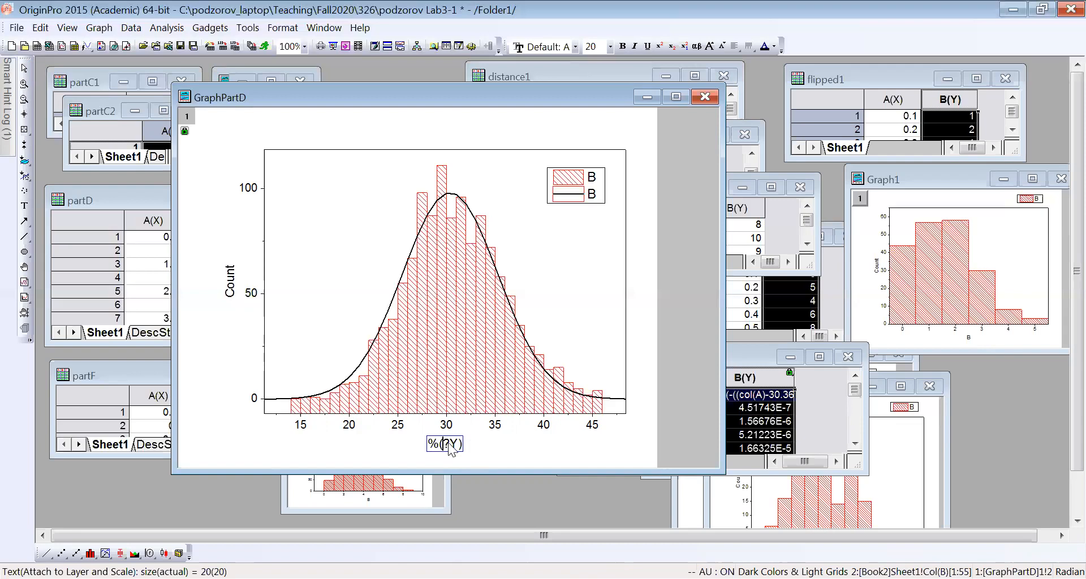
pyautogui.click(502, 453)
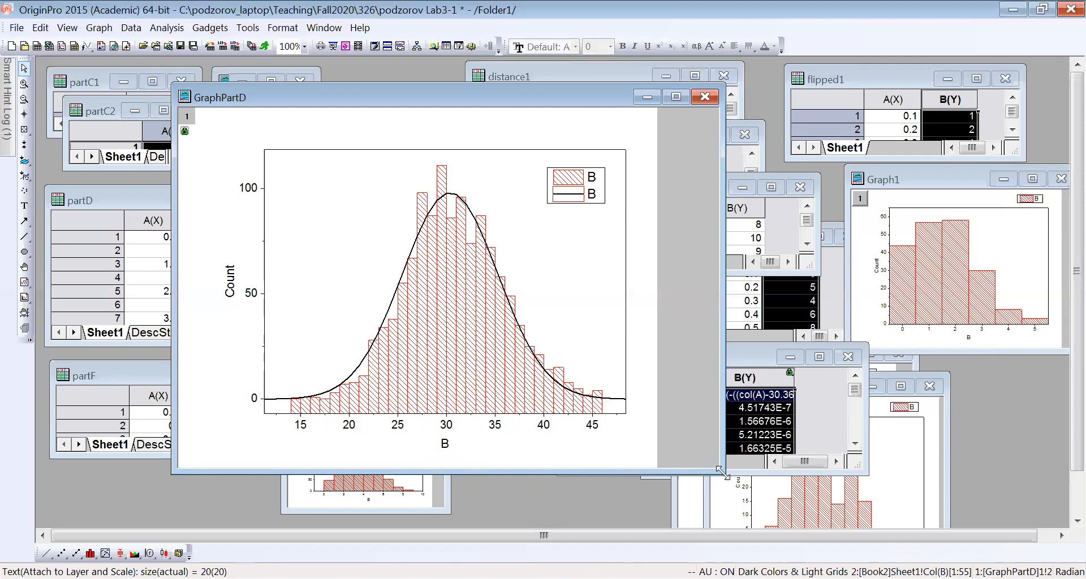
# - Shrink the GraphPartD window, place it beside the partD worksheet and minimize Book2
pyautogui.moveTo(723, 472); pyautogui.dragTo(377, 251)
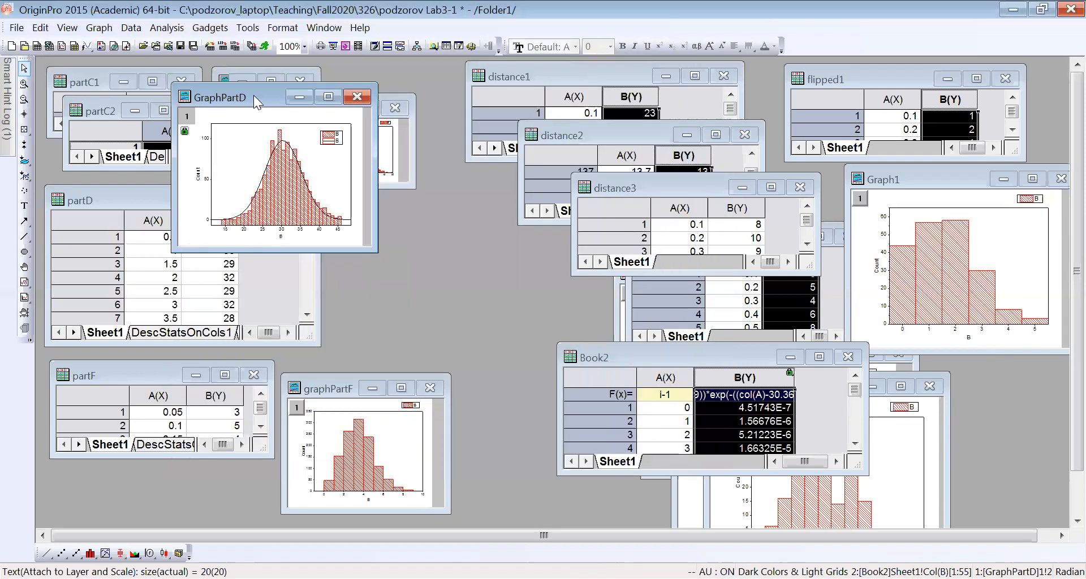
pyautogui.moveTo(253, 95); pyautogui.dragTo(418, 191)
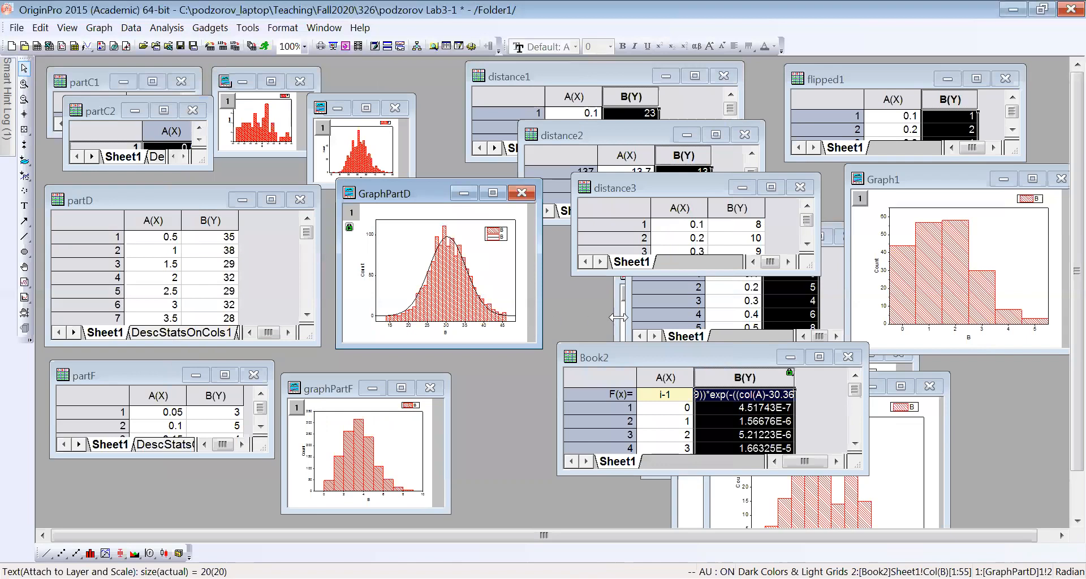
pyautogui.click(790, 358)
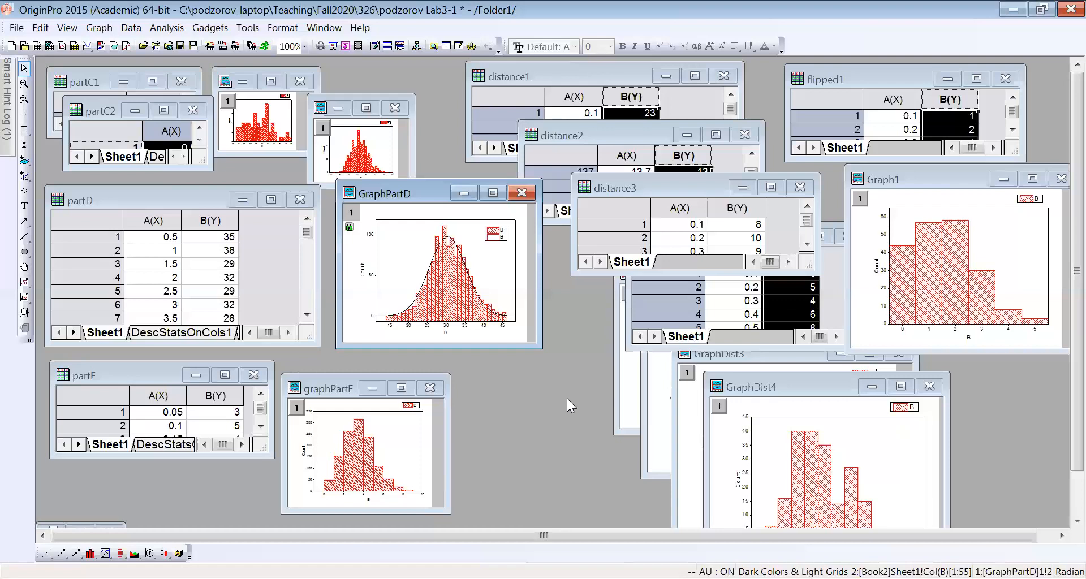
# - Nudge graphPartF upward, create a new workbook, and enlarge it in the free area beside the graphPartF window
pyautogui.moveTo(329, 388); pyautogui.dragTo(328, 372)
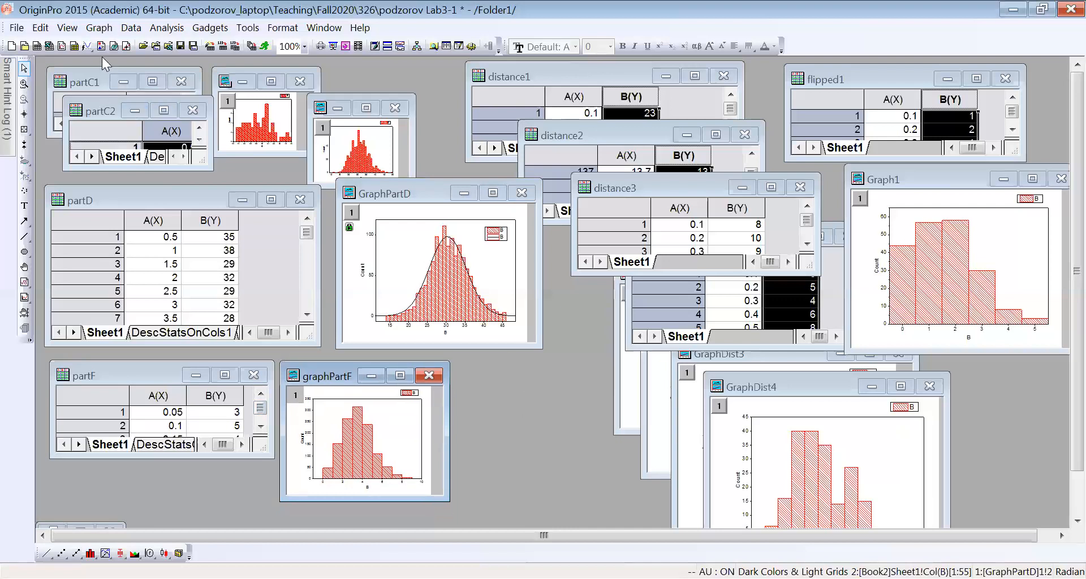
pyautogui.click(36, 47)
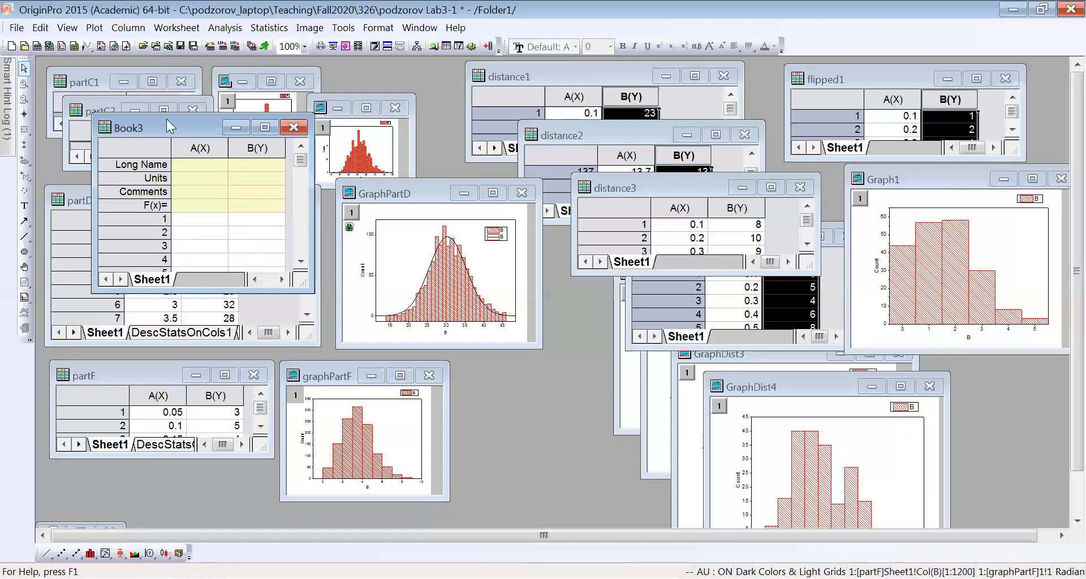
pyautogui.moveTo(166, 127); pyautogui.dragTo(523, 250)
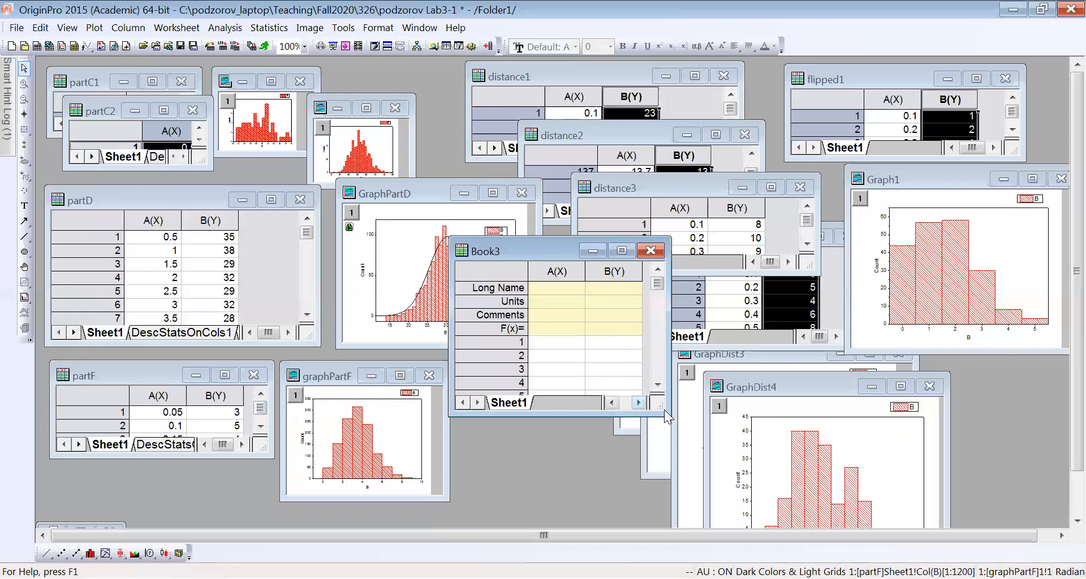
pyautogui.moveTo(662, 411); pyautogui.dragTo(776, 468)
# - Hide the Long Name, Units, Comments and F(x) label rows of Book3
pyautogui.moveTo(497, 287); pyautogui.dragTo(493, 329)
pyautogui.rightClick(494, 328)
pyautogui.click(534, 355)
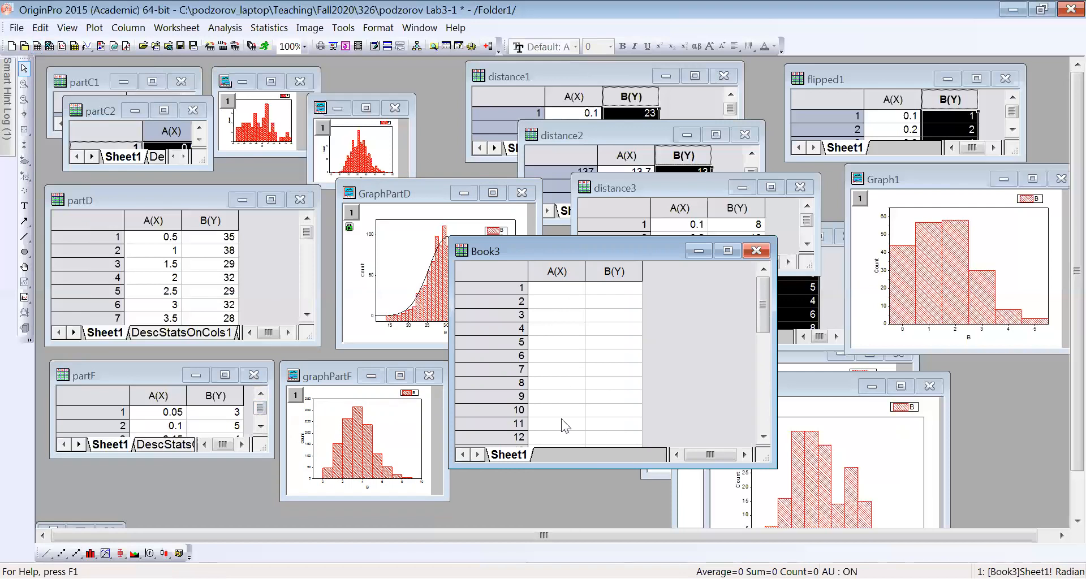
# - Fill rows 1 to 10 of Book3's column A with the formula i-1
pyautogui.click(558, 272)
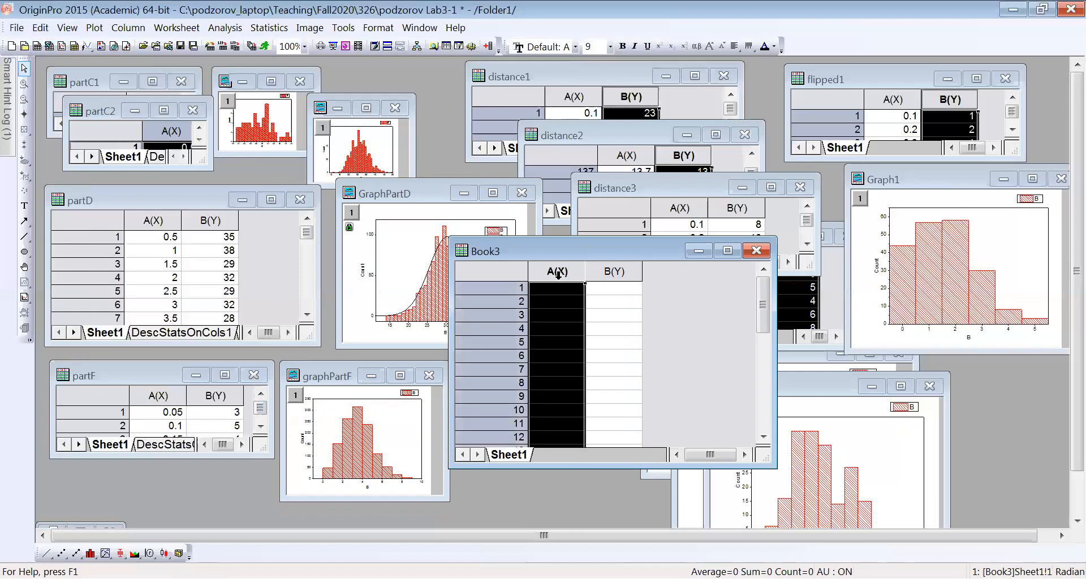
pyautogui.rightClick(554, 277)
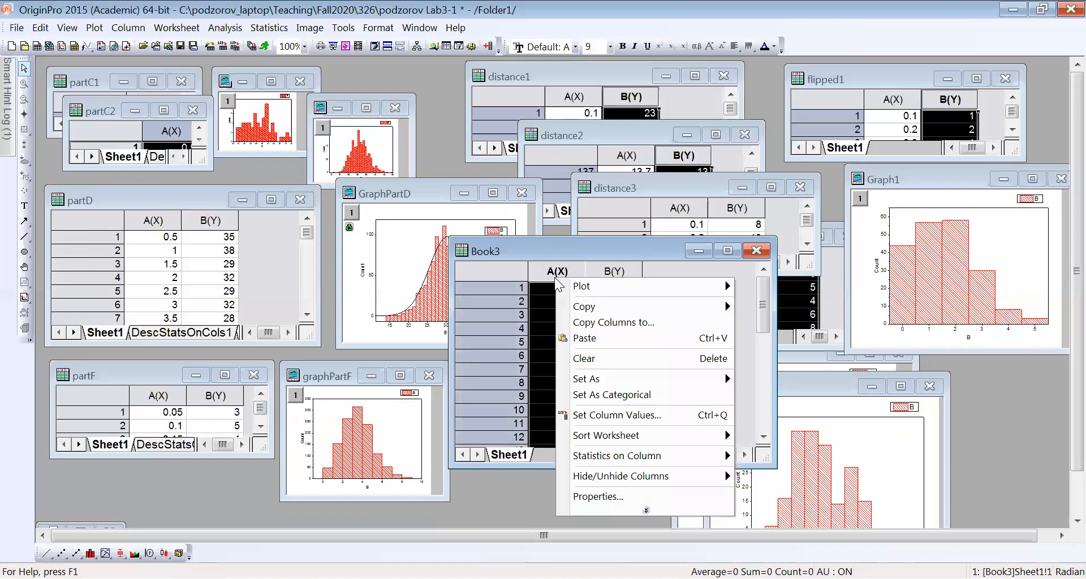
pyautogui.click(588, 415)
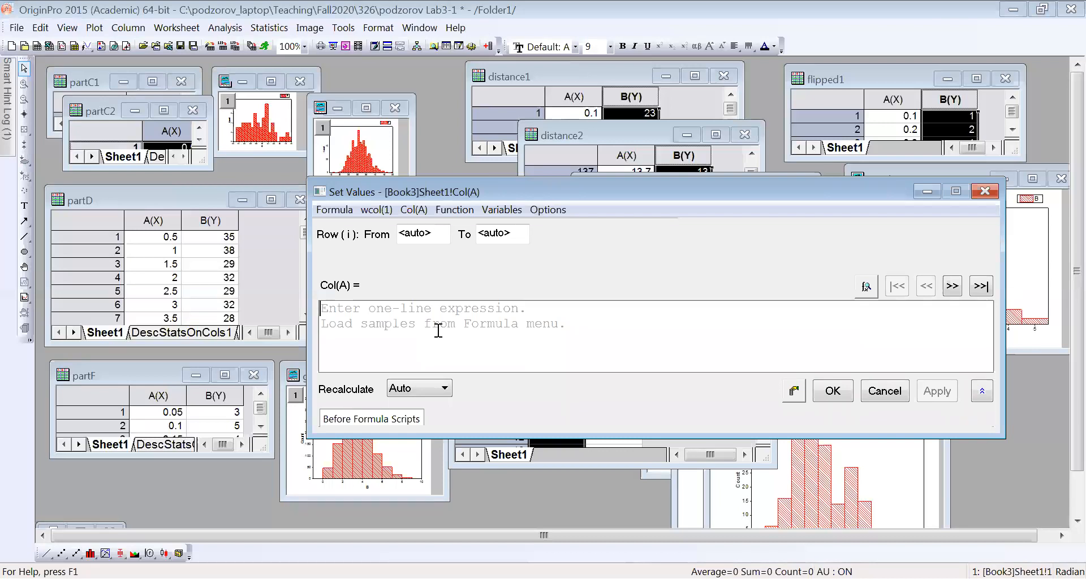
pyautogui.write('i-1')
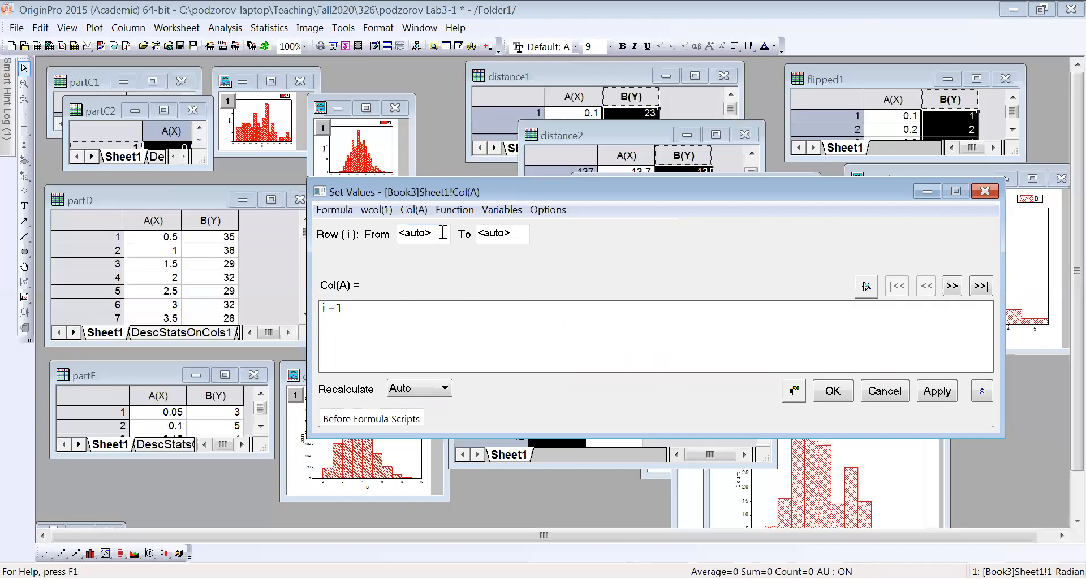
pyautogui.click(443, 233)
pyautogui.write('1')
pyautogui.click(513, 233)
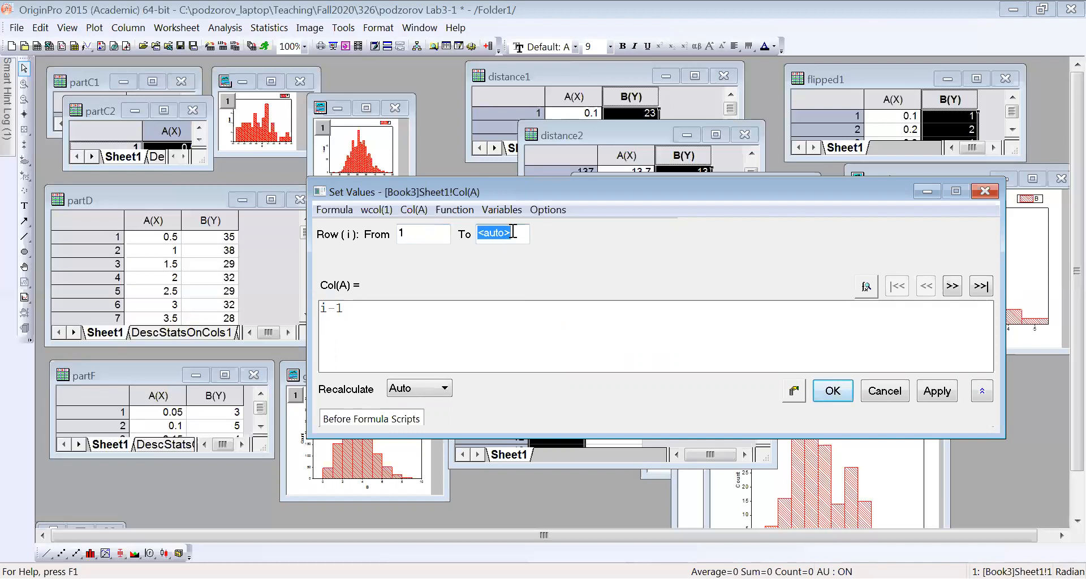
pyautogui.write('10')
pyautogui.click(831, 390)
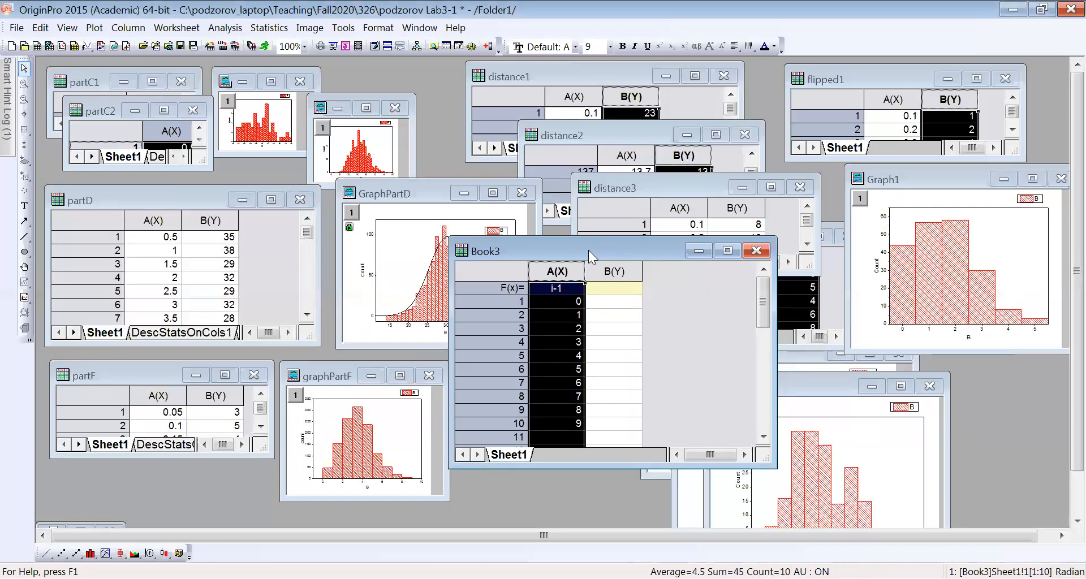
# - Shift Book3 aside, enlarge the partF worksheet and examine the counts in its column B
pyautogui.moveTo(589, 250); pyautogui.dragTo(631, 253)
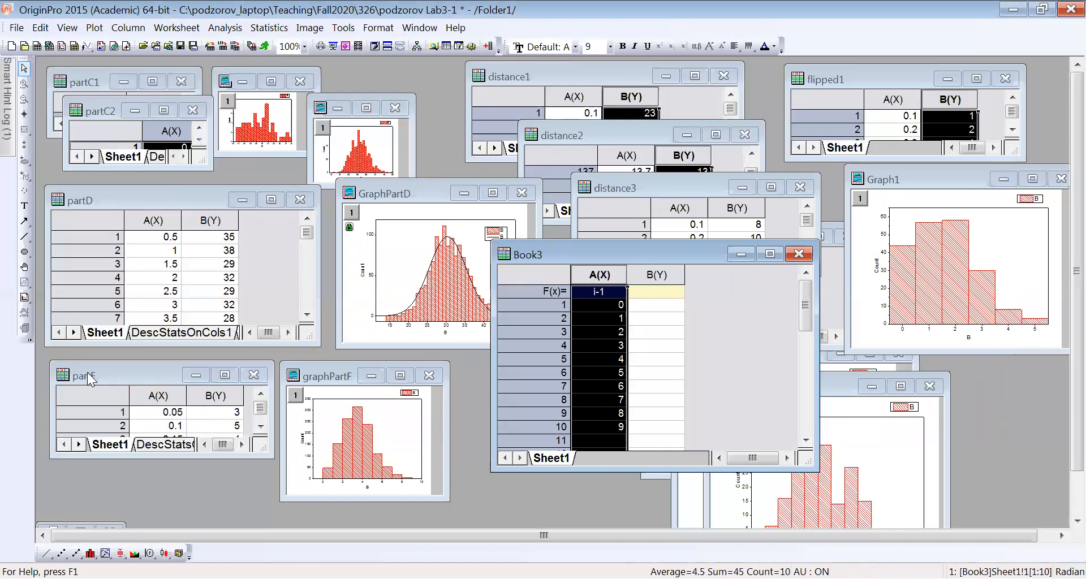
pyautogui.click(113, 371)
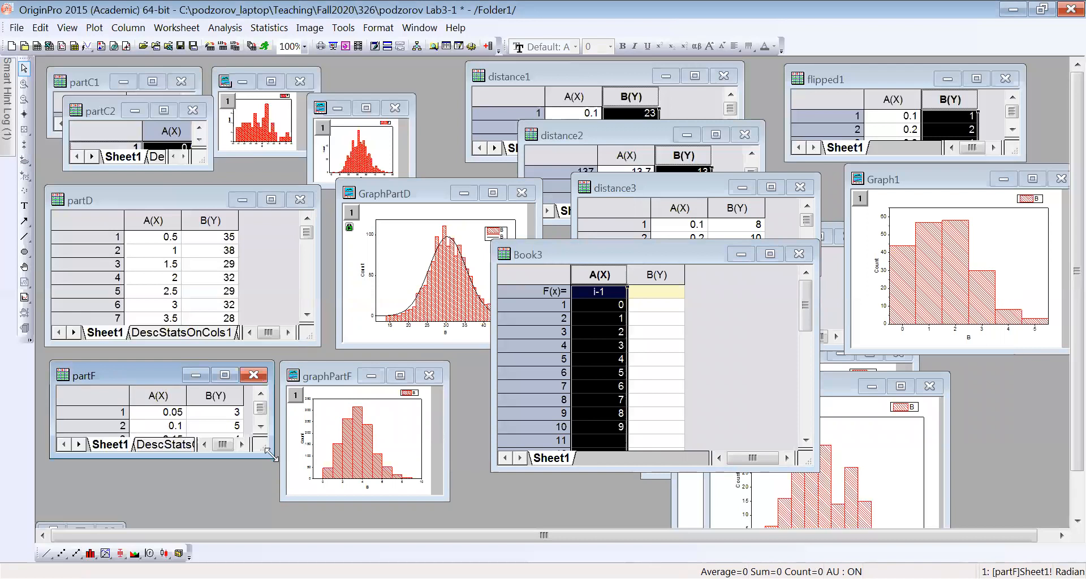
pyautogui.moveTo(272, 455); pyautogui.dragTo(309, 516)
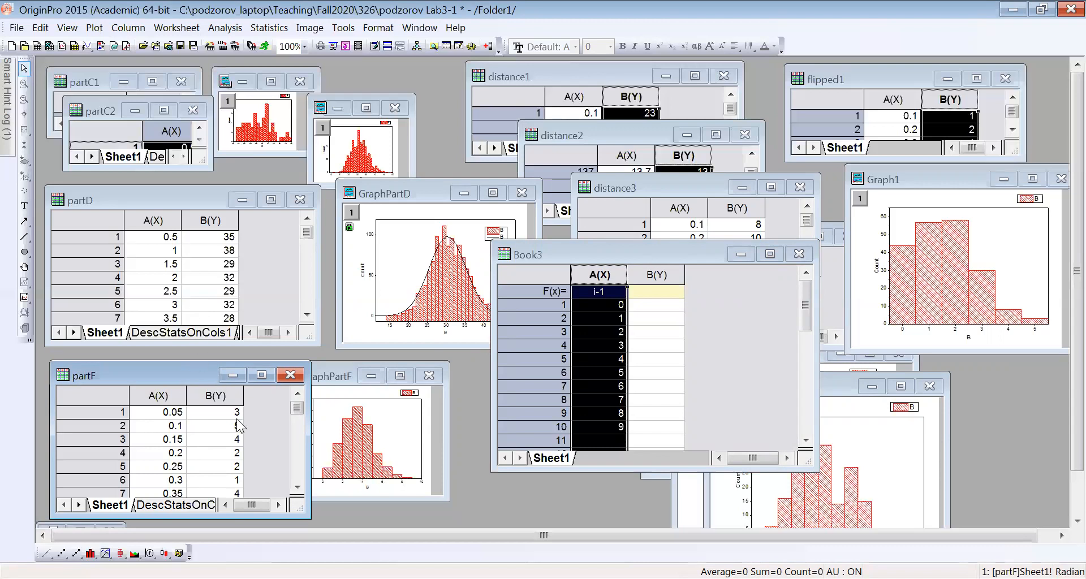
pyautogui.click(224, 394)
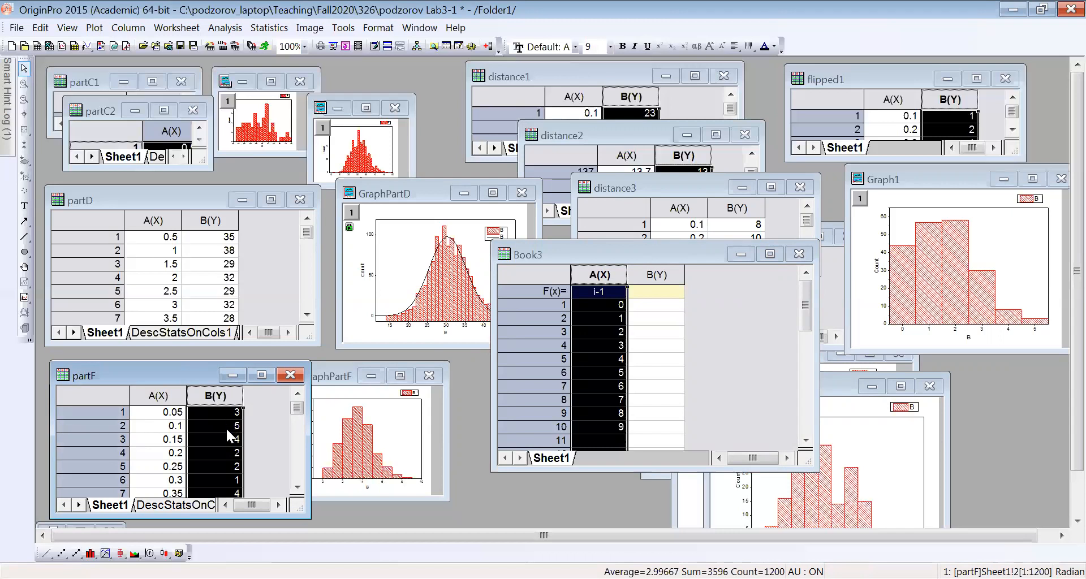
pyautogui.moveTo(297, 409); pyautogui.dragTo(298, 425)
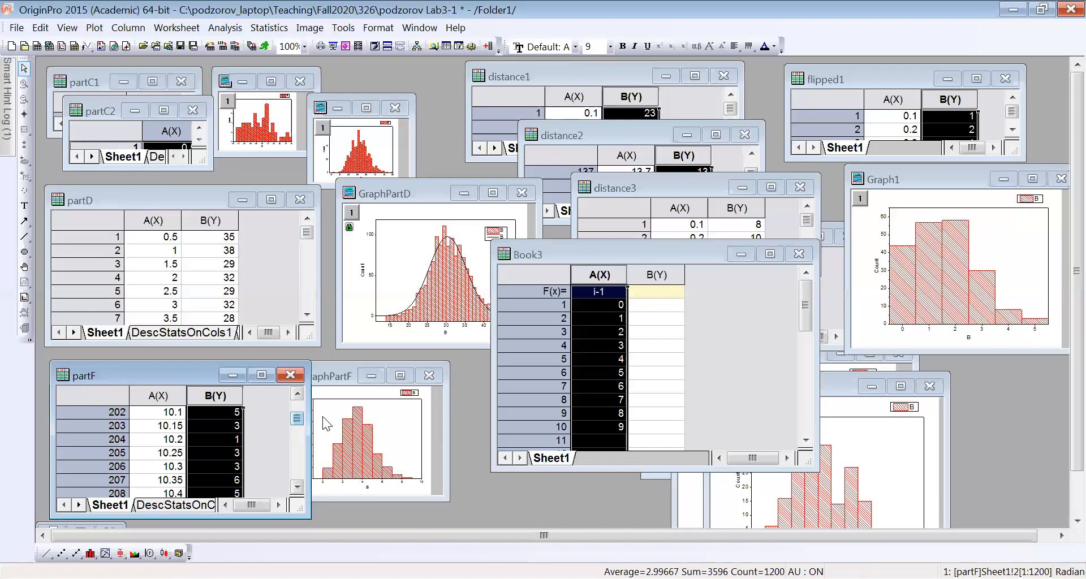
# - Move the graphPartF window up and enlarge it to examine the range of its histogram
pyautogui.click(399, 424)
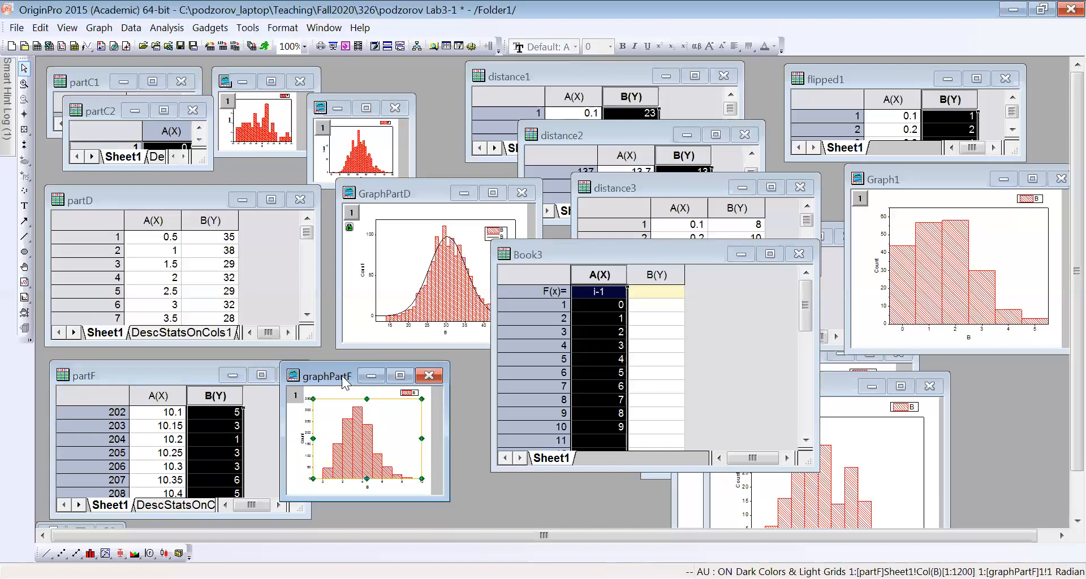
pyautogui.moveTo(341, 373); pyautogui.dragTo(345, 316)
pyautogui.click(437, 429)
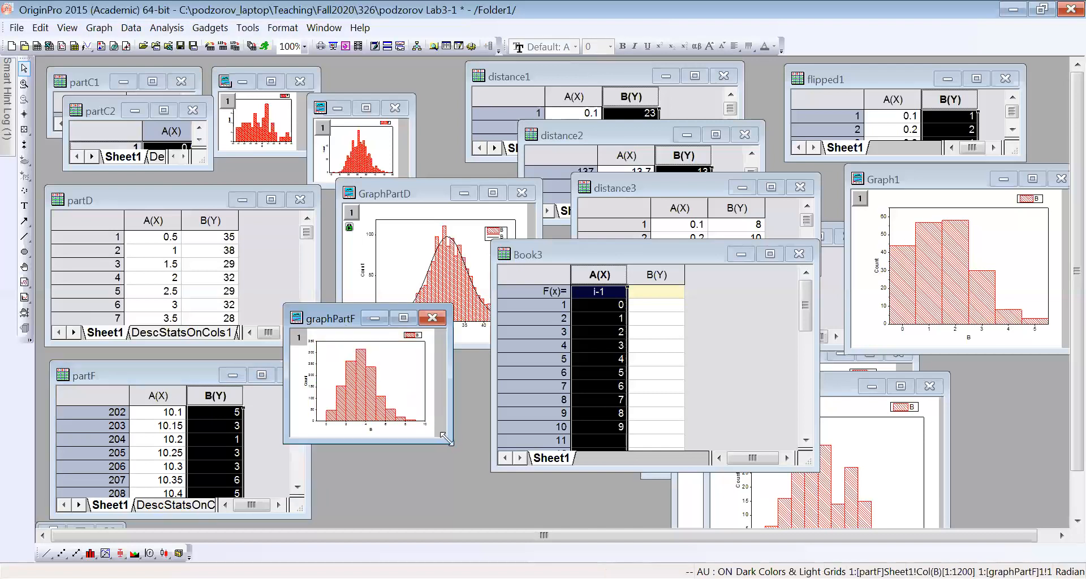
pyautogui.moveTo(447, 437); pyautogui.dragTo(552, 522)
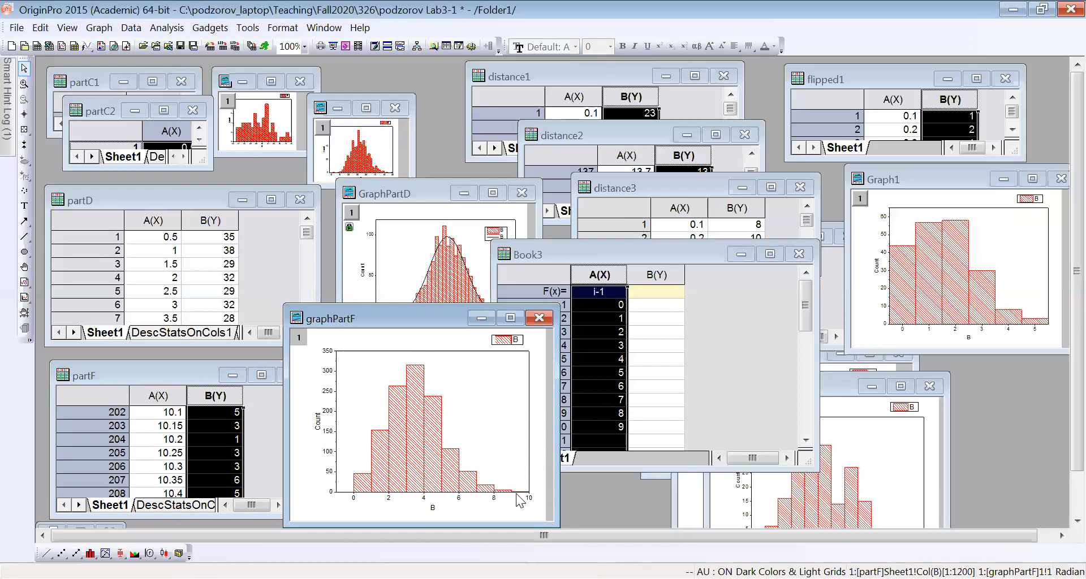
# - Bring Graph1 and the flipped1 worksheet forward and examine the flipped1 counts alongside the histogram
pyautogui.click(961, 180)
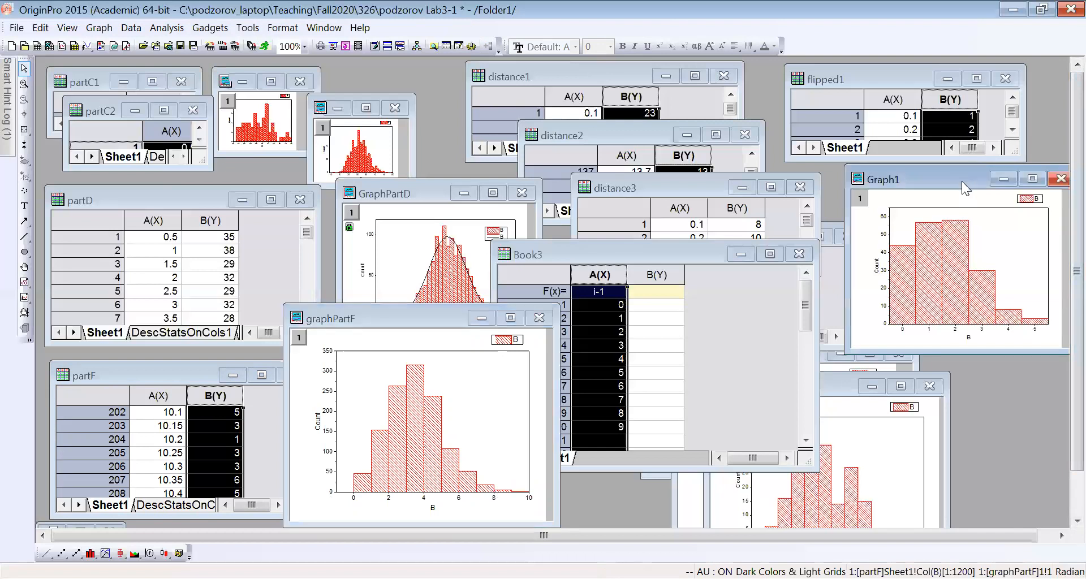
pyautogui.moveTo(961, 181); pyautogui.dragTo(927, 197)
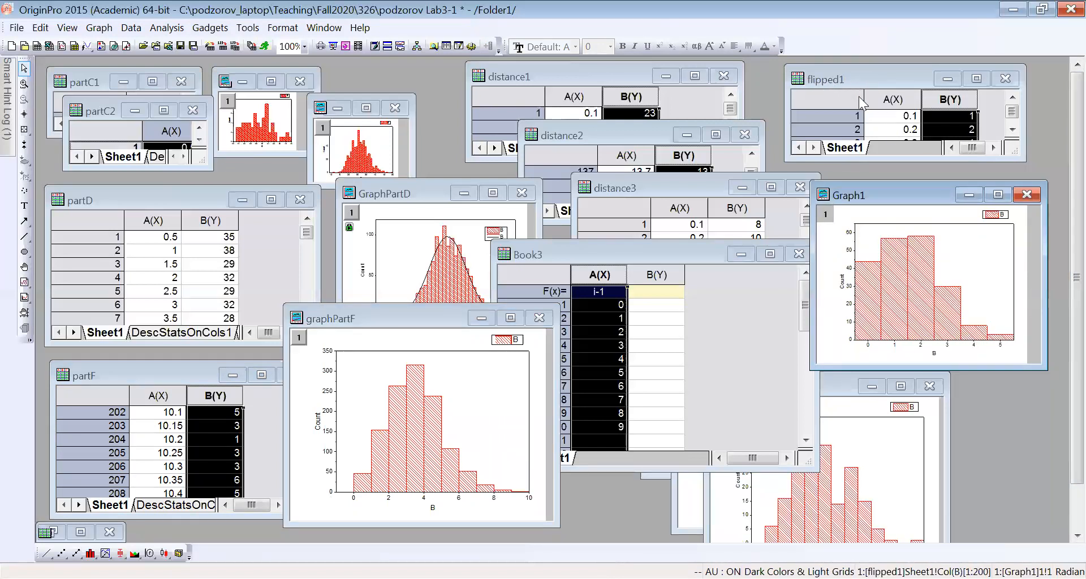
pyautogui.click(887, 157)
pyautogui.moveTo(886, 157); pyautogui.dragTo(899, 249)
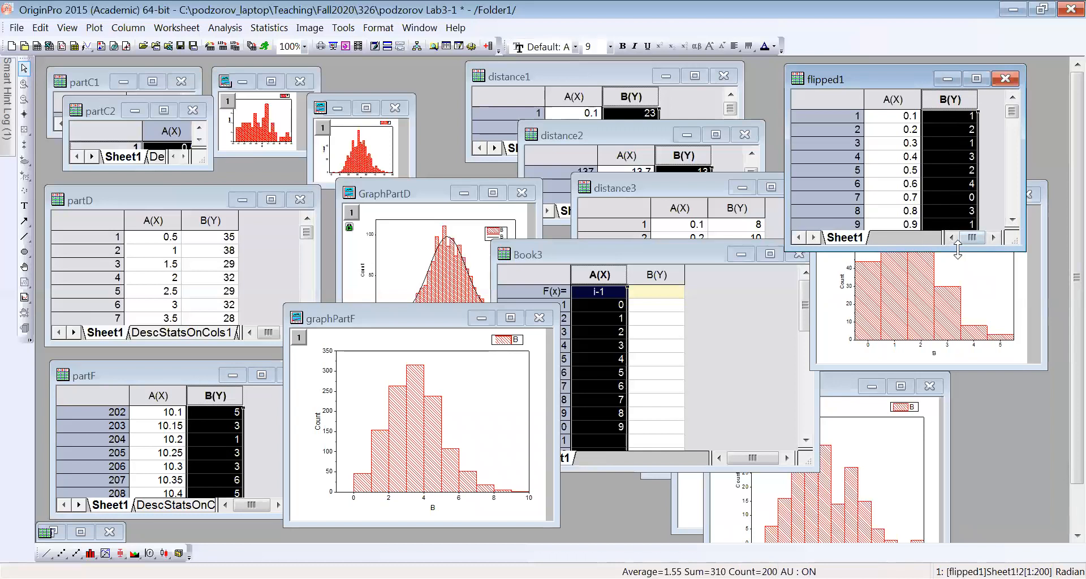
pyautogui.moveTo(958, 249); pyautogui.dragTo(957, 169)
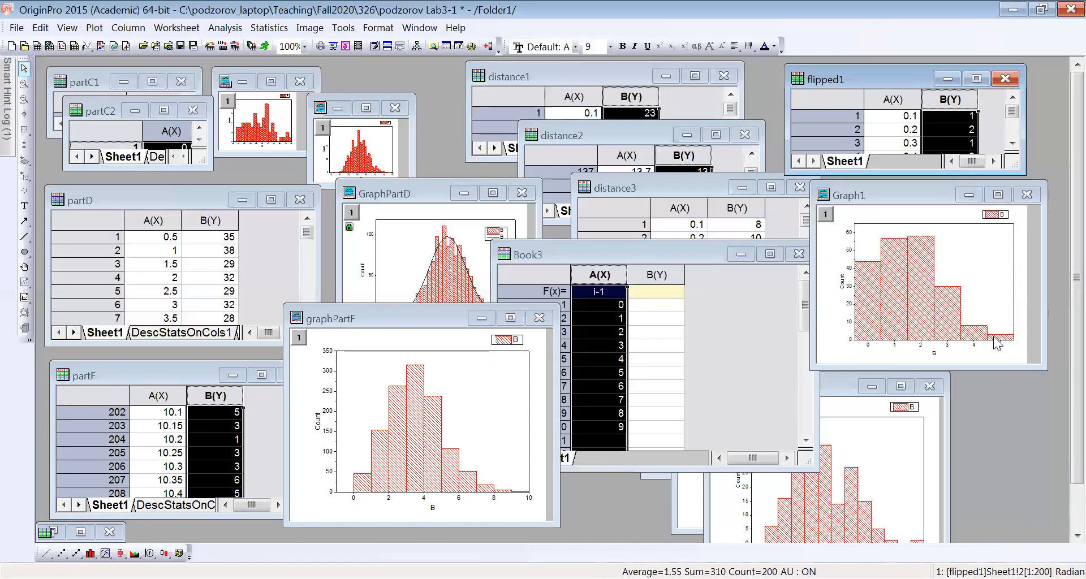
# - Shrink Graph1, place graphPartF and Book3 side by side, and enlarge Book3 to show more rows
pyautogui.moveTo(898, 194); pyautogui.dragTo(879, 197)
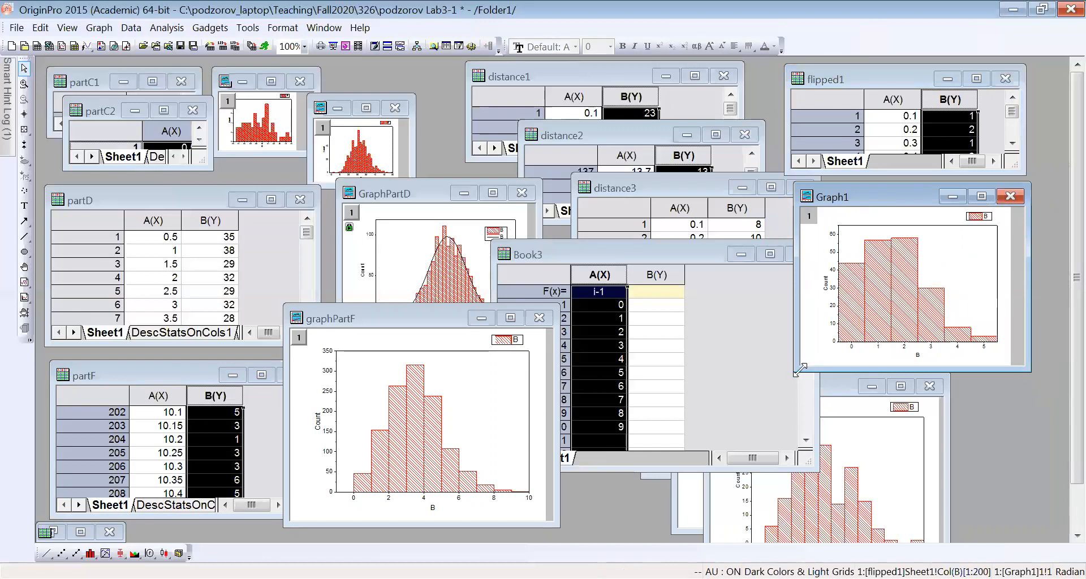
pyautogui.moveTo(799, 369); pyautogui.dragTo(819, 349)
pyautogui.moveTo(413, 319); pyautogui.dragTo(374, 326)
pyautogui.moveTo(652, 255); pyautogui.dragTo(689, 271)
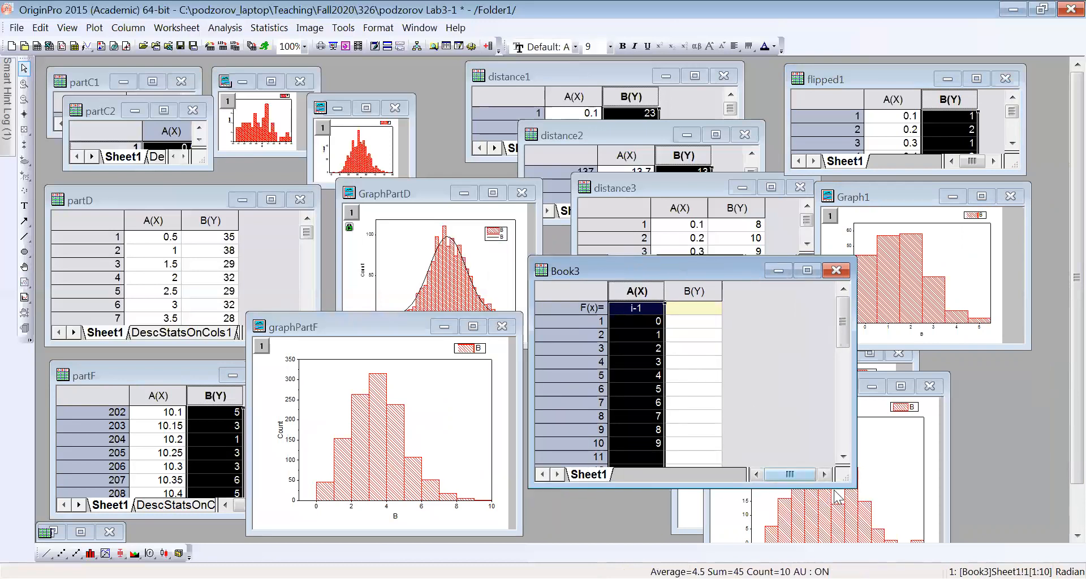
pyautogui.moveTo(846, 482); pyautogui.dragTo(874, 511)
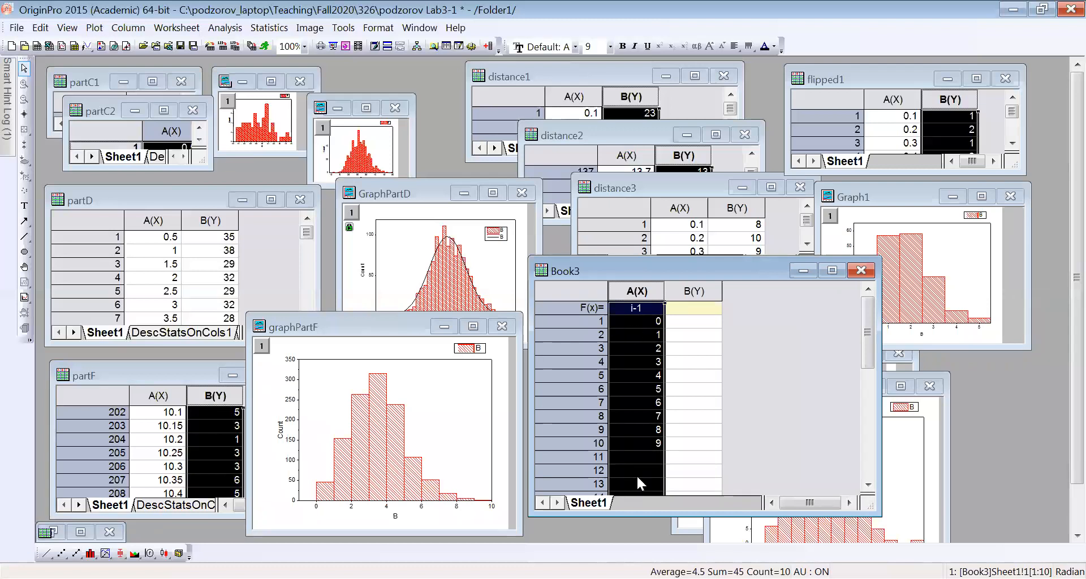
# - Extend the i-1 formula in Book3's column A to rows 1 through 15
pyautogui.rightClick(638, 292)
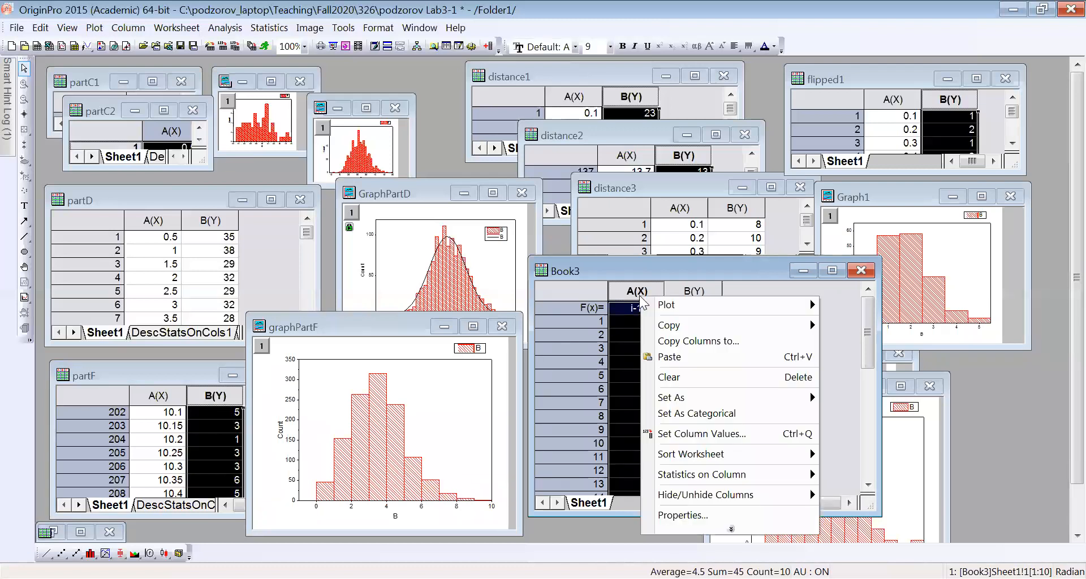
pyautogui.click(687, 437)
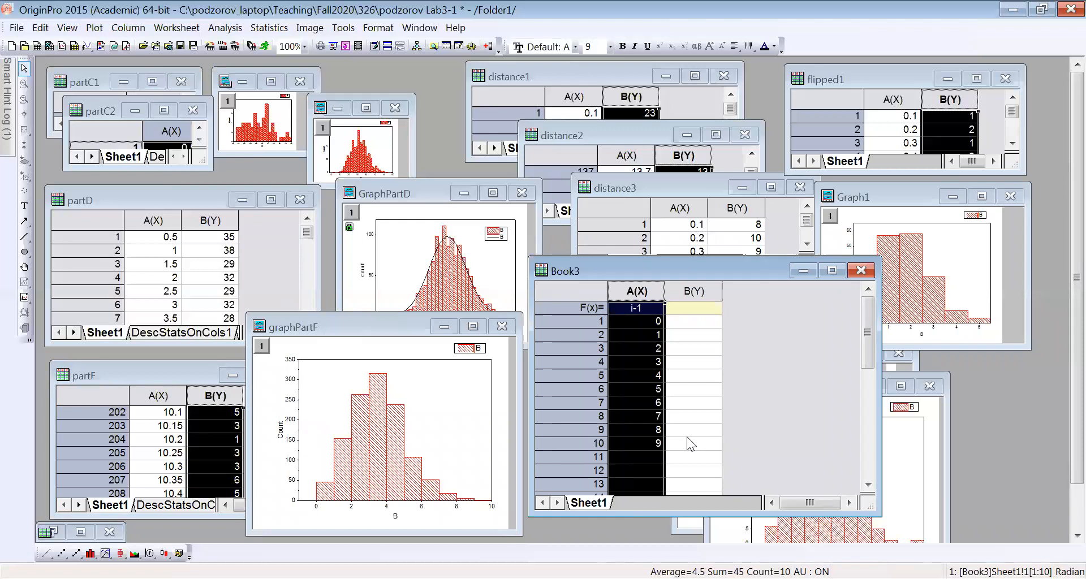
pyautogui.doubleClick(435, 233)
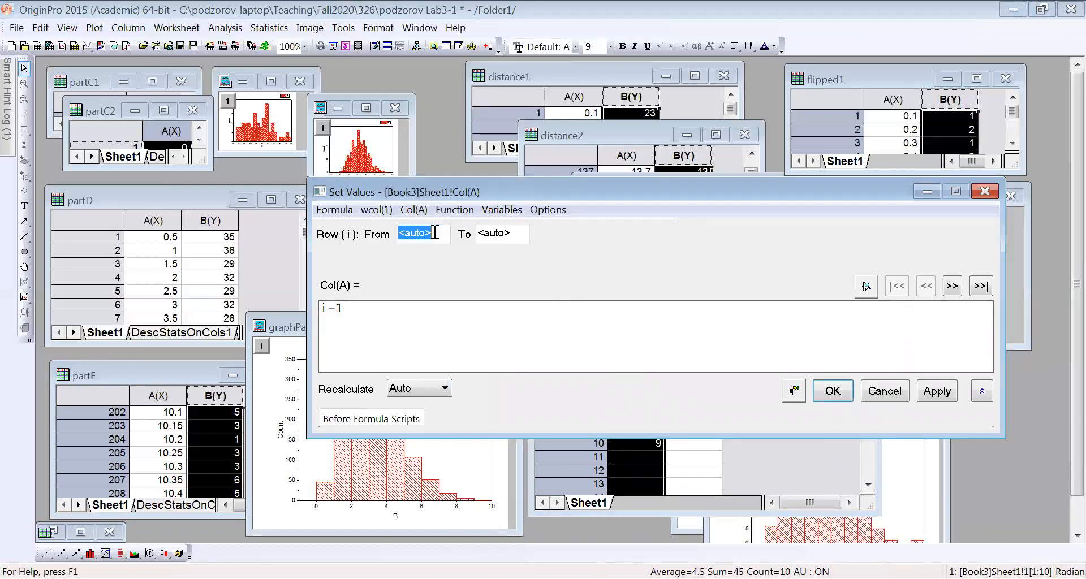
pyautogui.write('1')
pyautogui.doubleClick(524, 233)
pyautogui.write('15')
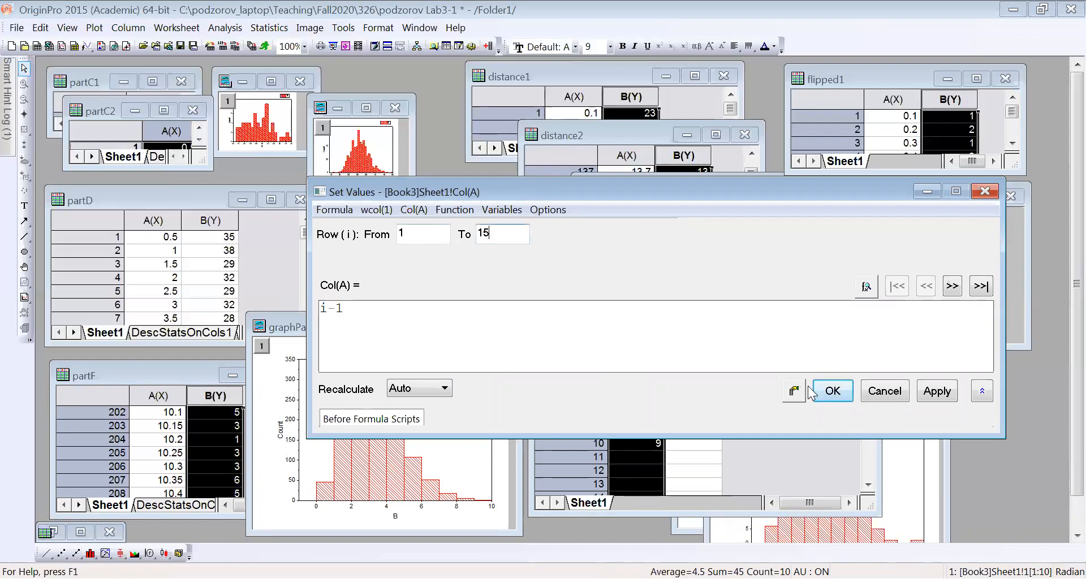
pyautogui.click(832, 392)
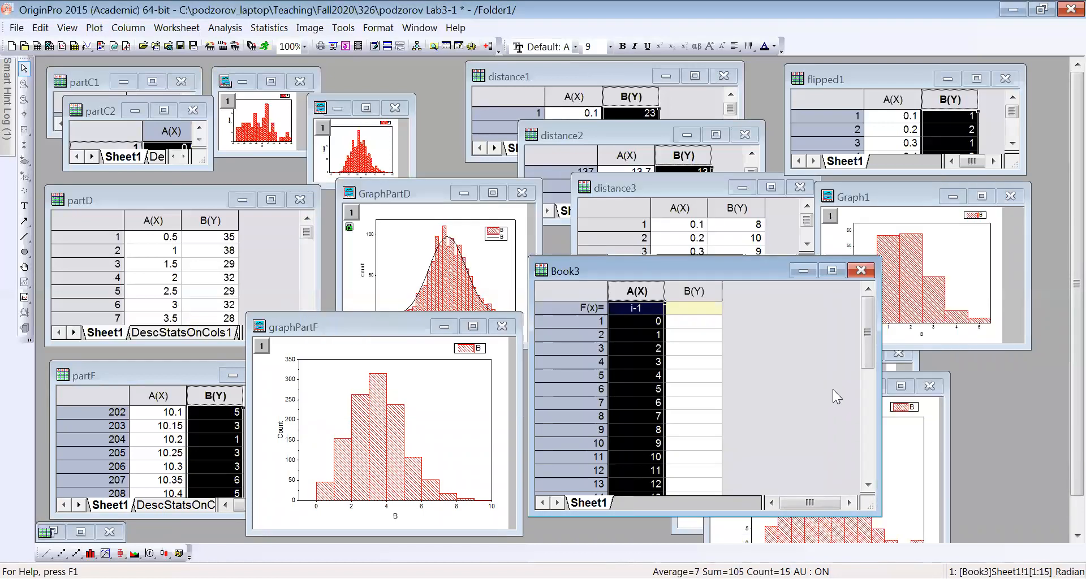
# - Fill Book3's column B with the formula exp(gammaln(col(A)+1))
pyautogui.click(695, 291)
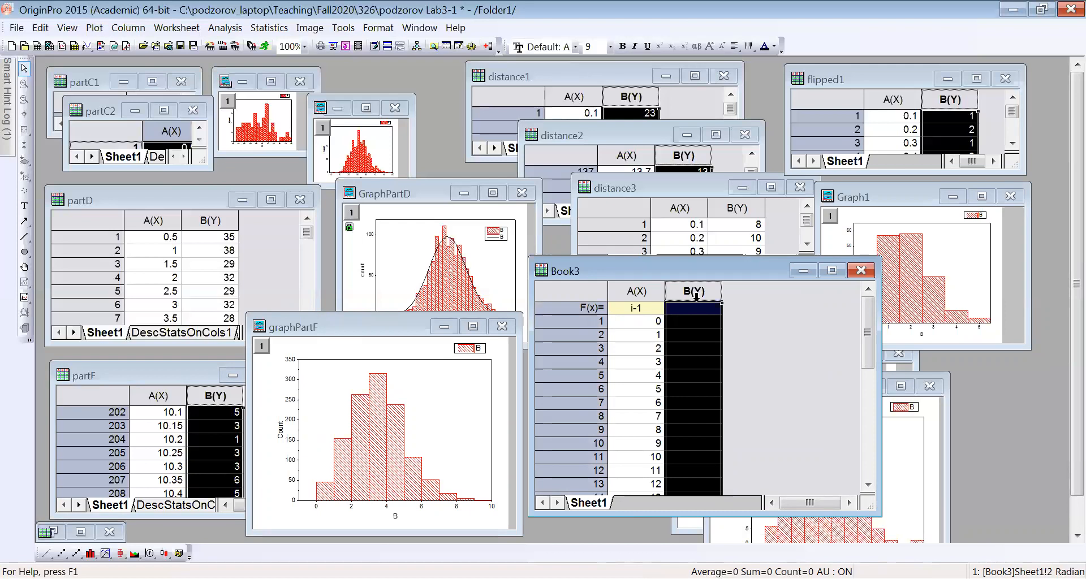
pyautogui.rightClick(695, 292)
pyautogui.click(744, 438)
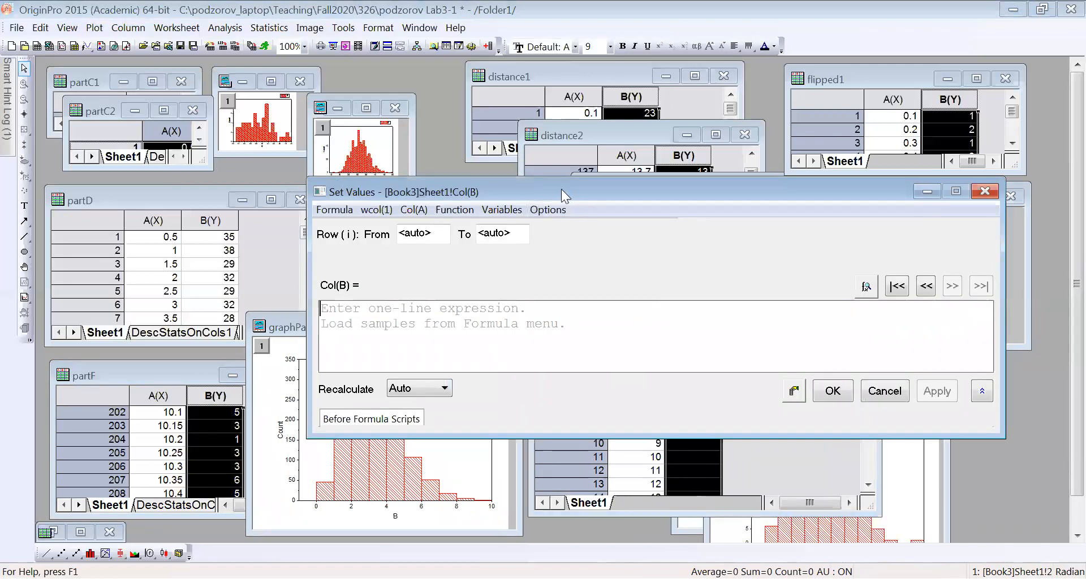
pyautogui.moveTo(561, 189); pyautogui.dragTo(530, 193)
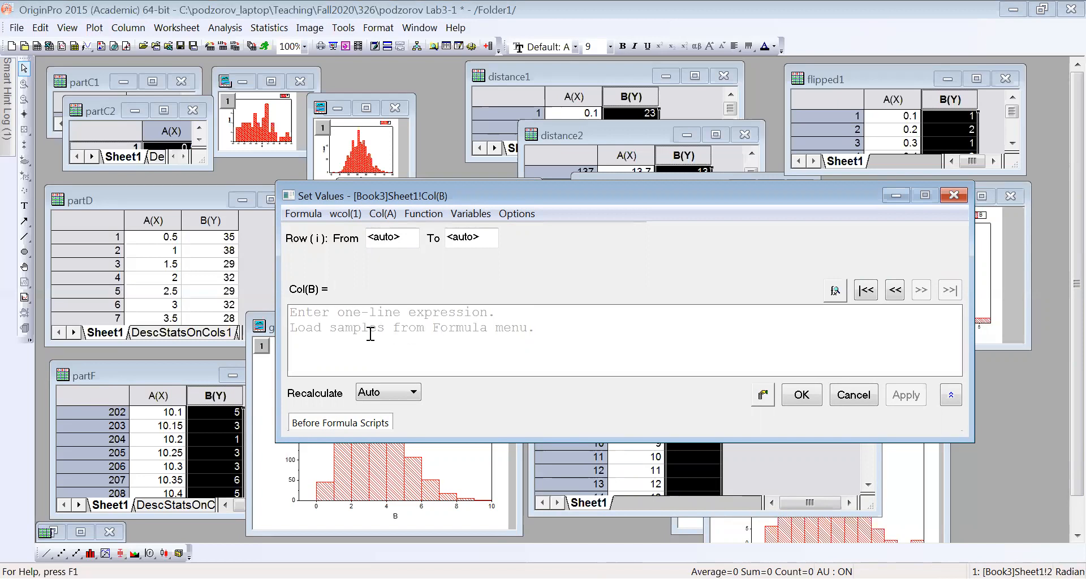
pyautogui.write('e')
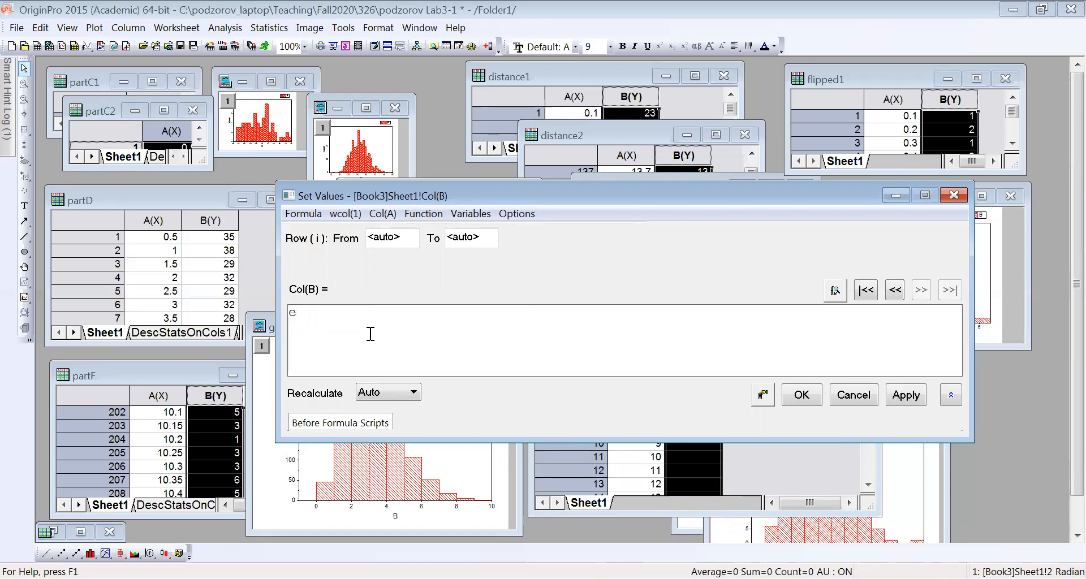
pyautogui.write('xp()')
pyautogui.press('Left')
pyautogui.write('gammaln')
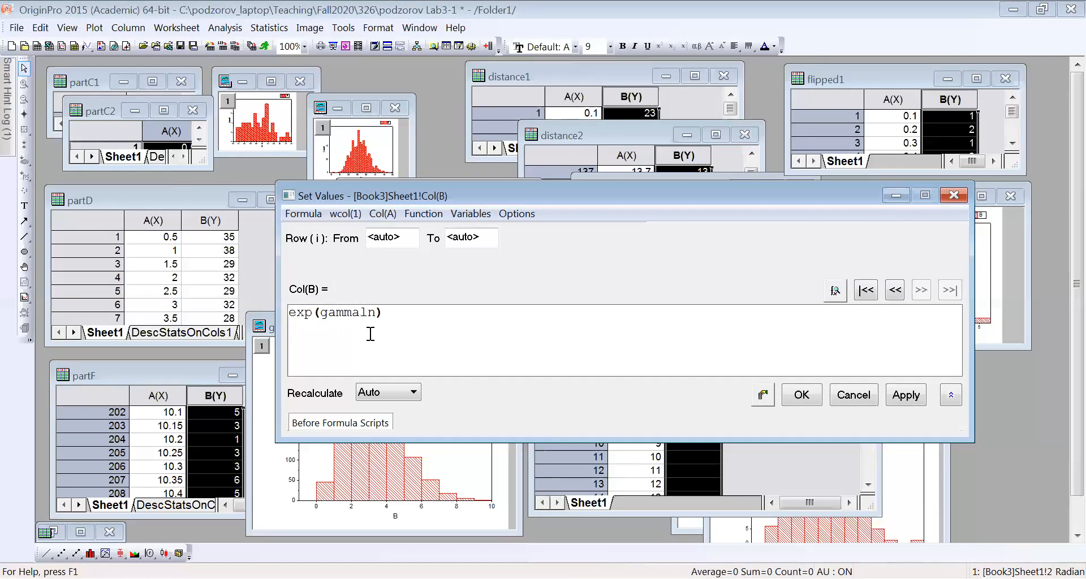
pyautogui.write('()')
pyautogui.press('Left')
pyautogui.write('col()A')
pyautogui.press('Right')
pyautogui.write('+1')
pyautogui.click(798, 394)
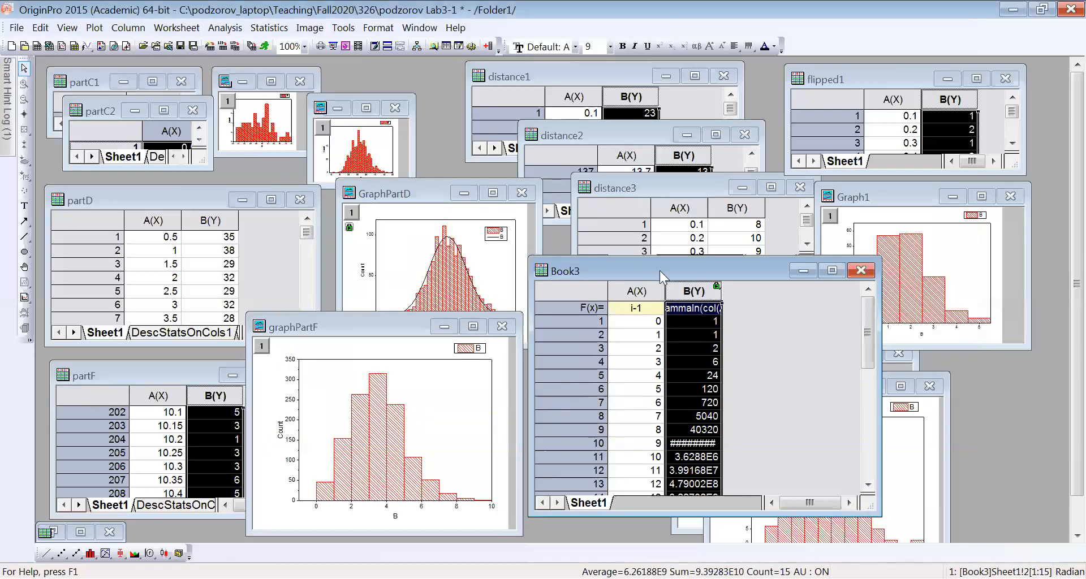
# - Move the Book3 window up beside the partF histogram and widen column B to show more of its formula and values
pyautogui.moveTo(659, 270); pyautogui.dragTo(586, 254)
pyautogui.click(662, 287)
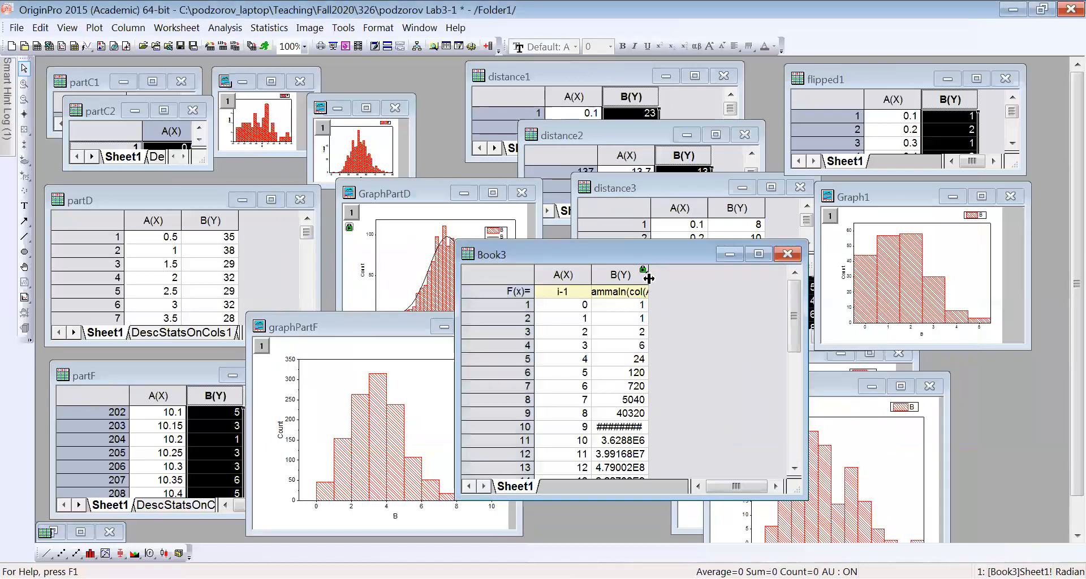
pyautogui.moveTo(649, 278); pyautogui.dragTo(687, 281)
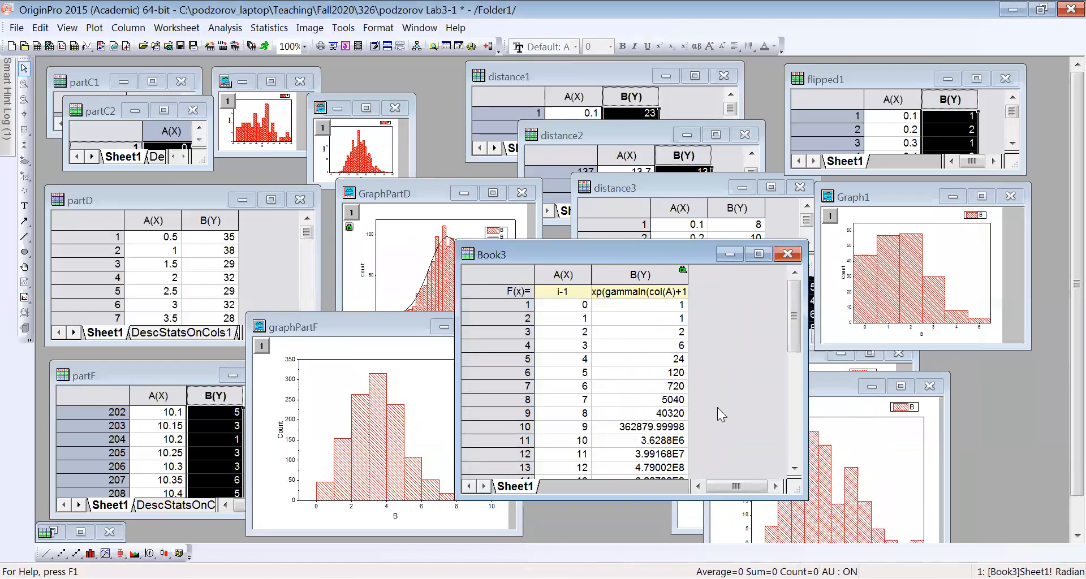
# - Examine Book3's first six rows, comparing each column A integer with its factorial in column B
pyautogui.click(545, 304)
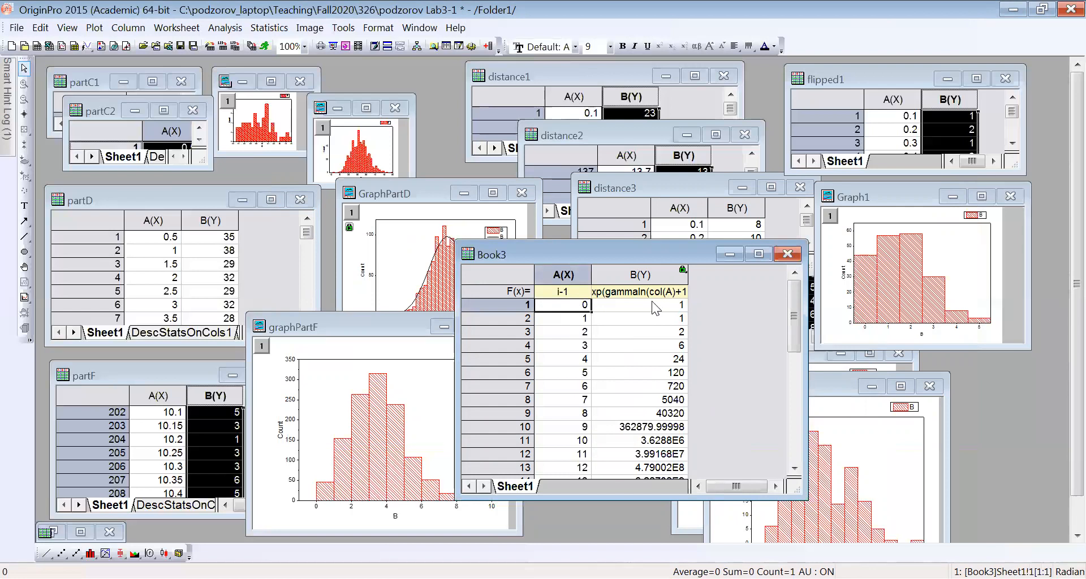
pyautogui.click(573, 320)
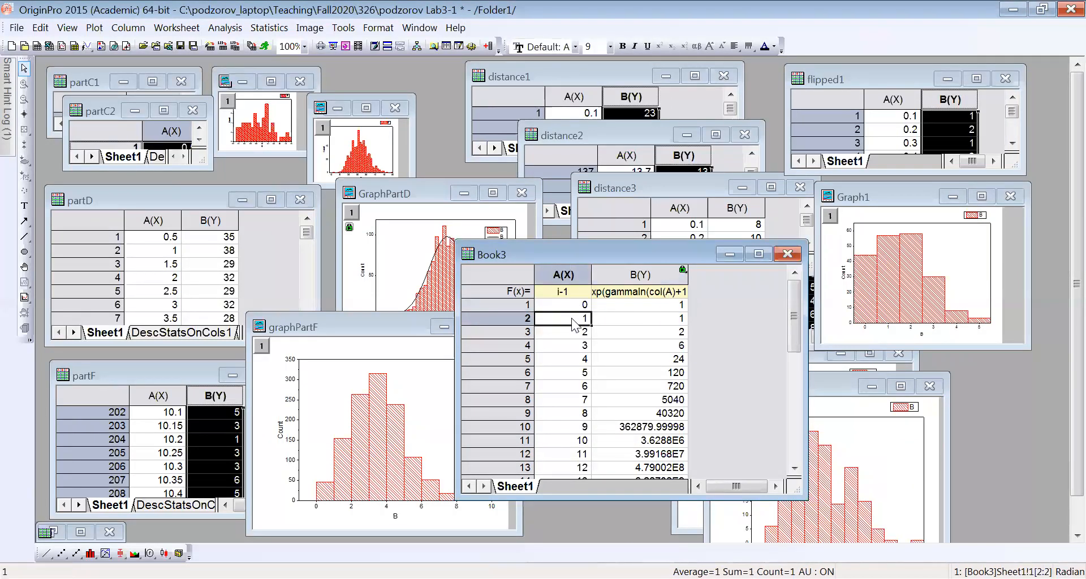
pyautogui.click(652, 318)
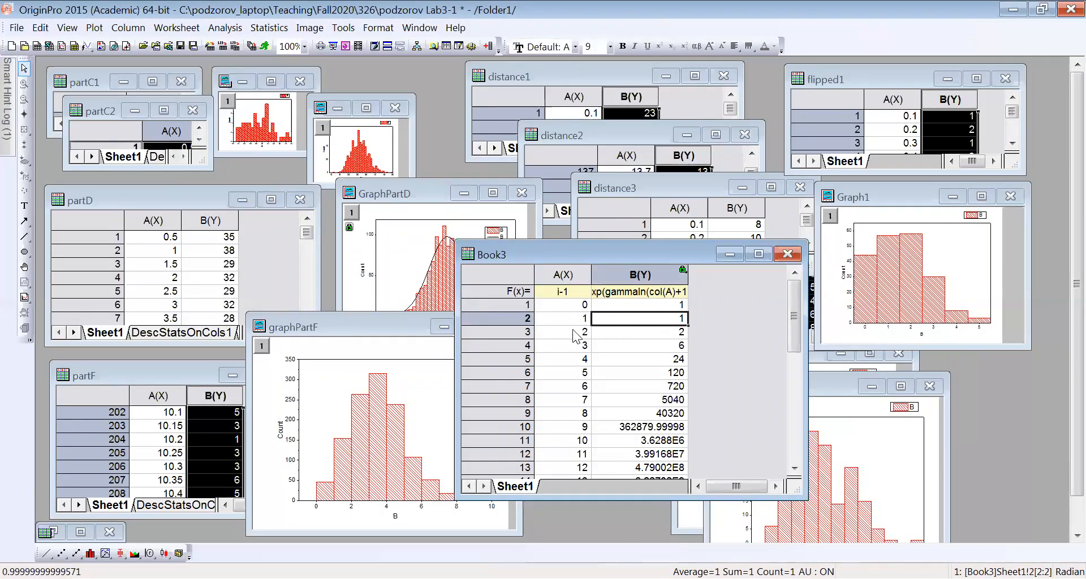
pyautogui.click(648, 333)
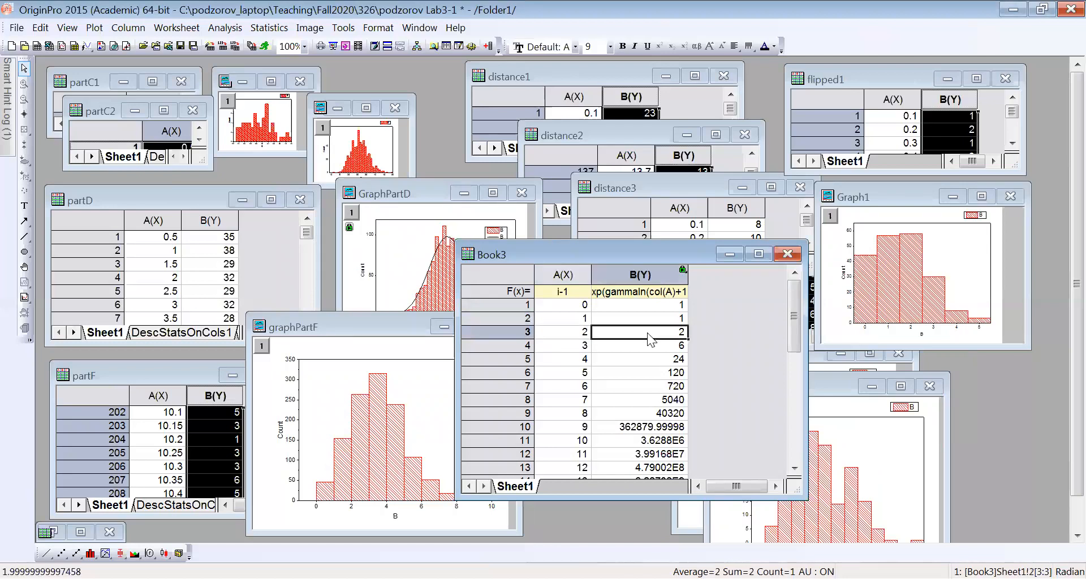
pyautogui.click(572, 346)
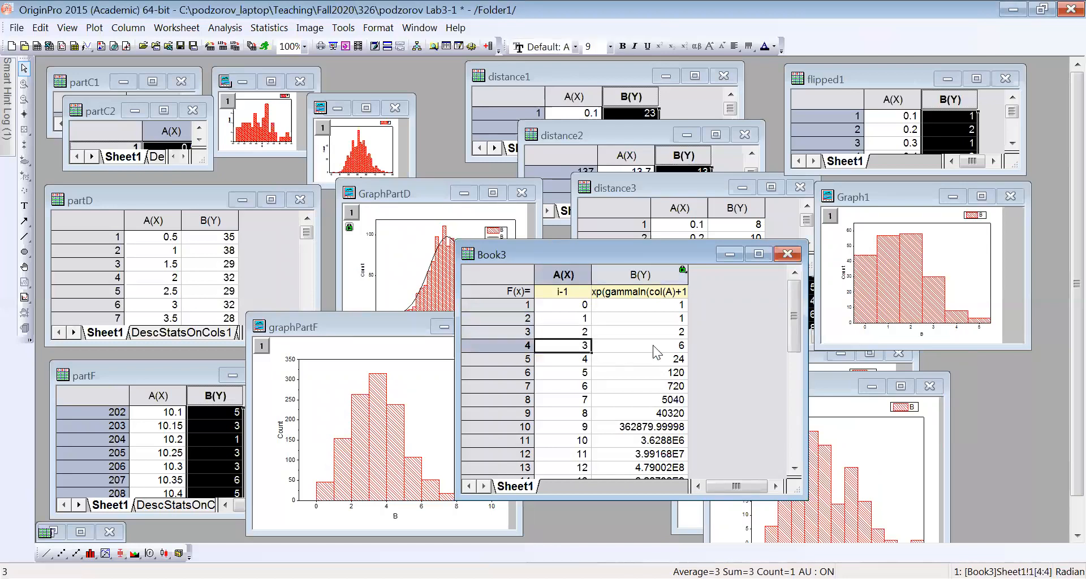
pyautogui.click(582, 360)
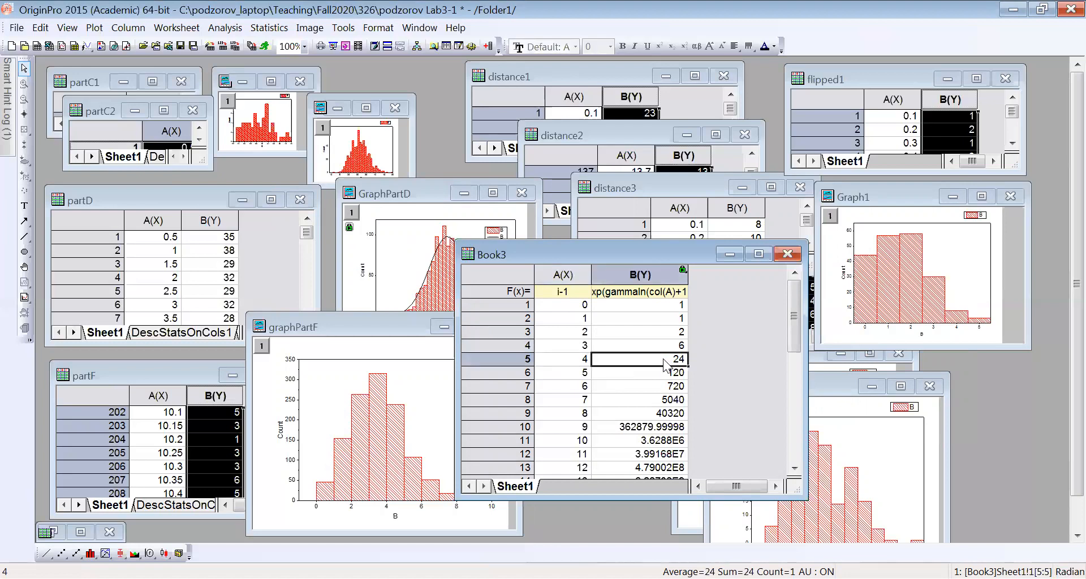
pyautogui.click(563, 374)
pyautogui.click(627, 373)
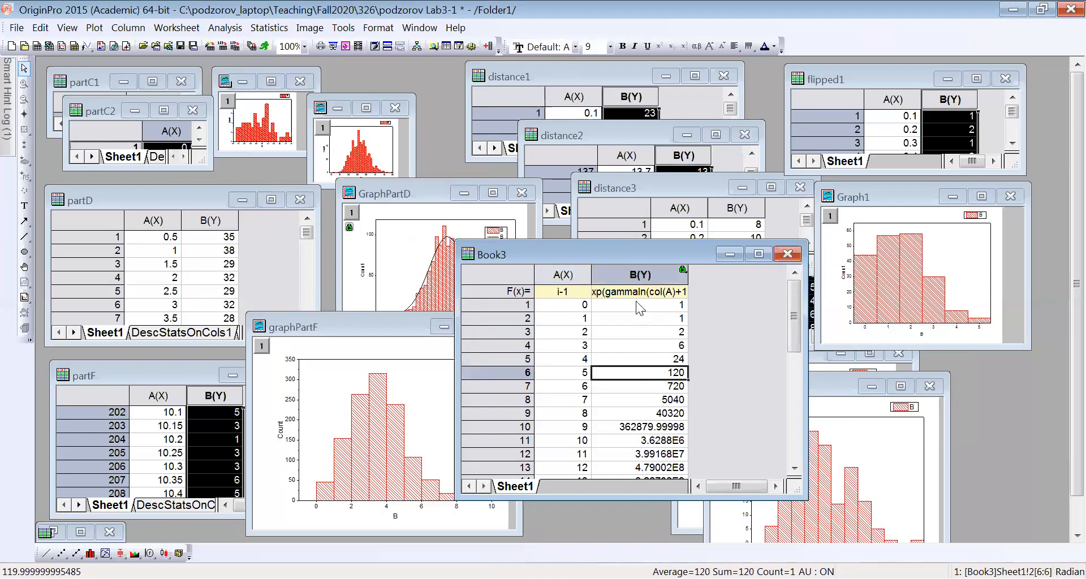
pyautogui.click(634, 275)
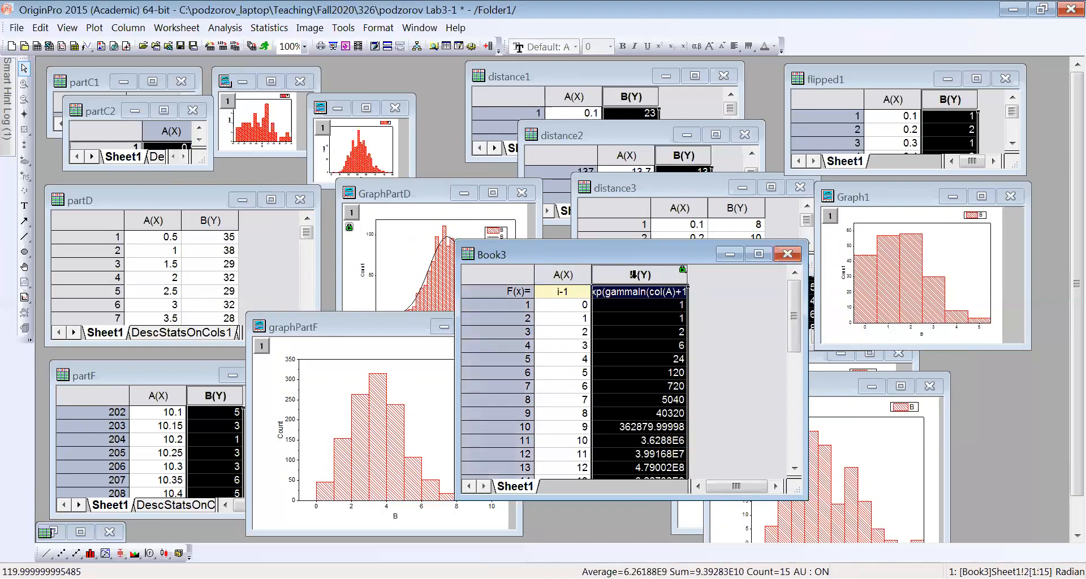
pyautogui.click(762, 345)
pyautogui.click(558, 275)
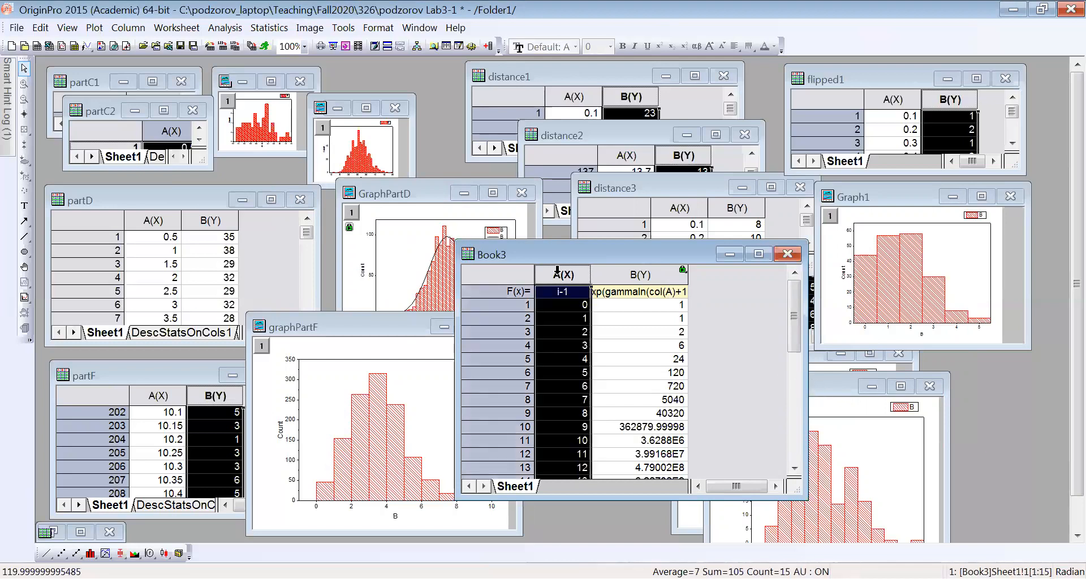
pyautogui.click(755, 363)
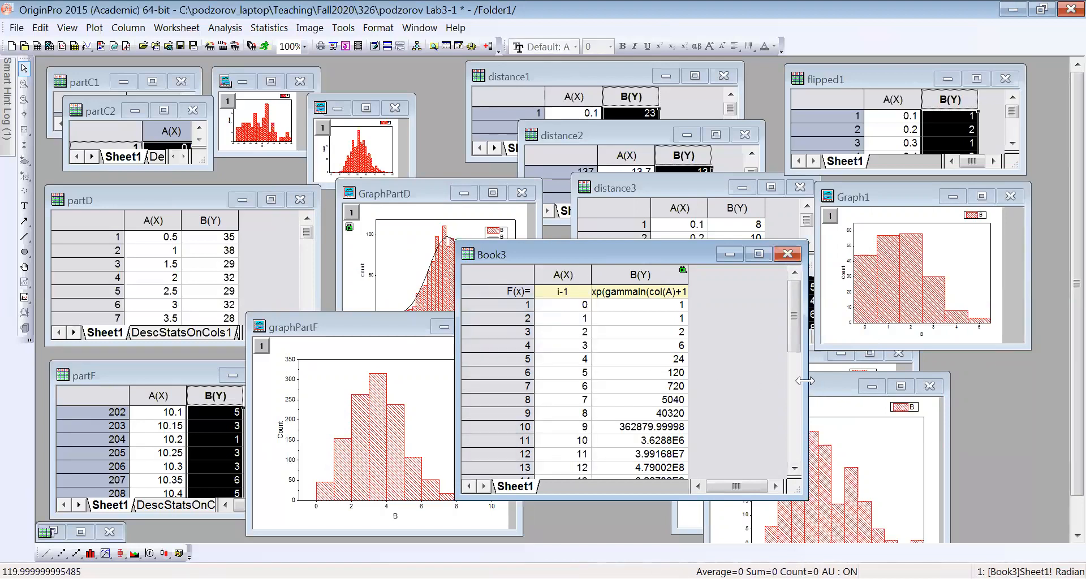
# - Widen the Book3 window, add a new column C, and widen that column
pyautogui.moveTo(804, 381); pyautogui.dragTo(987, 382)
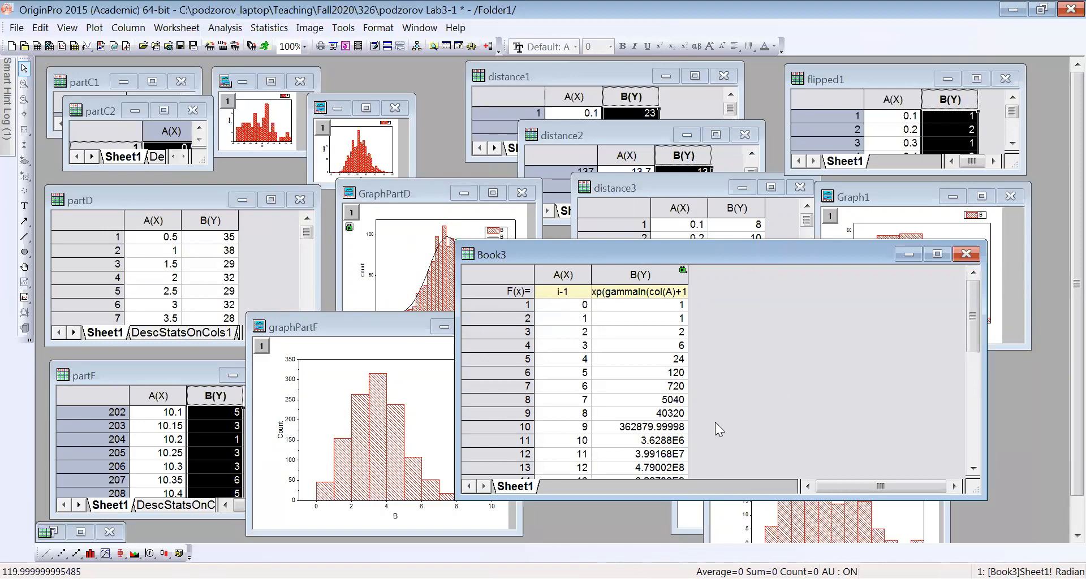
pyautogui.click(488, 47)
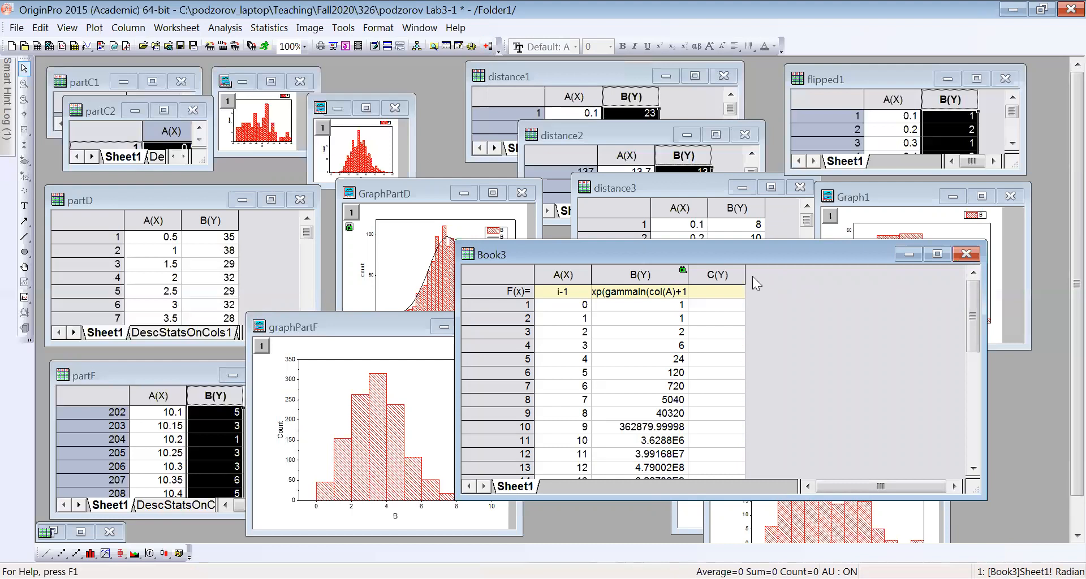
pyautogui.moveTo(745, 276); pyautogui.dragTo(807, 278)
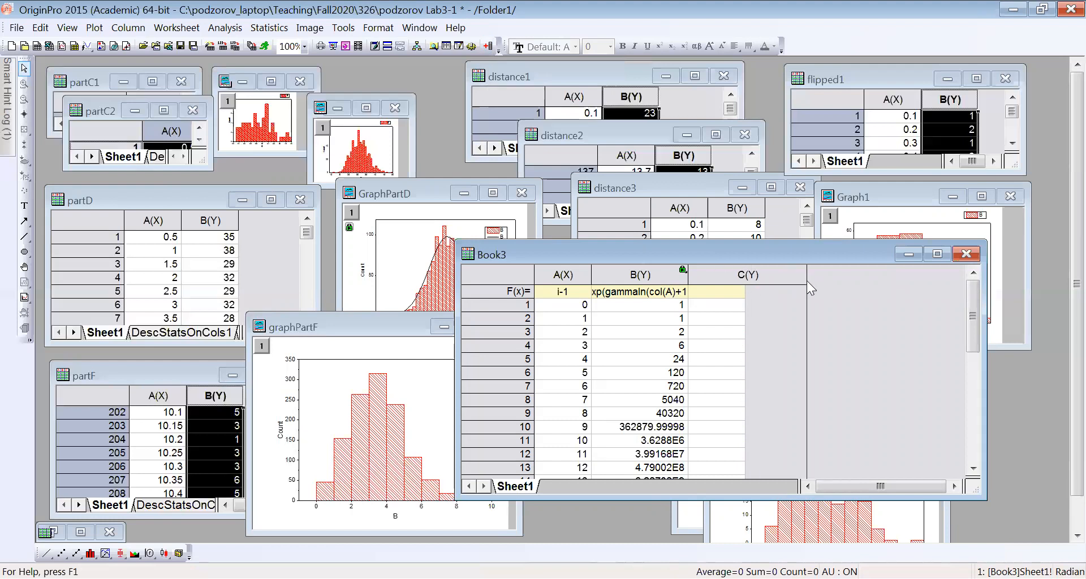
pyautogui.click(748, 276)
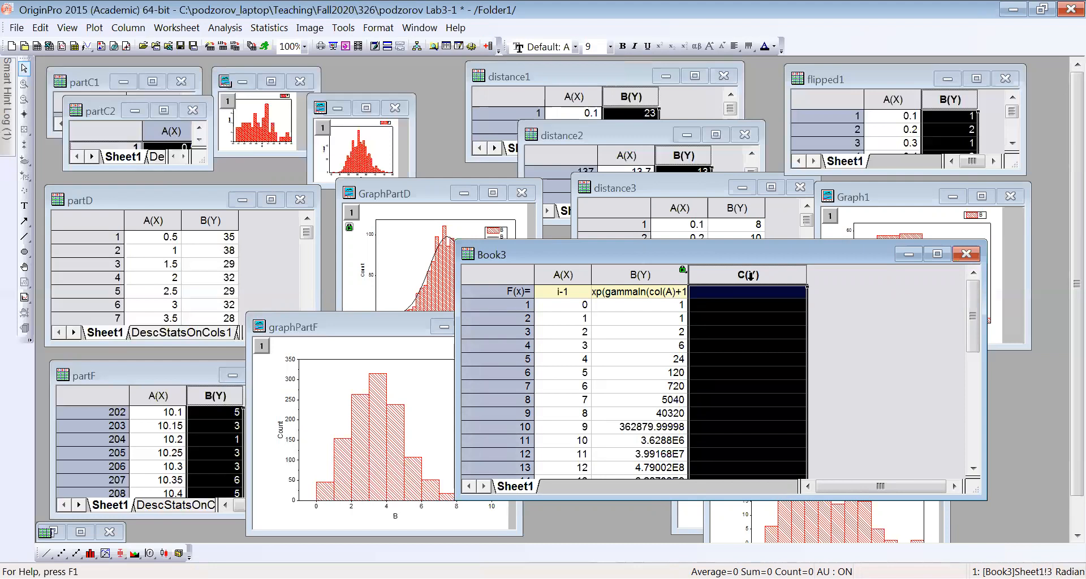
pyautogui.rightClick(750, 277)
pyautogui.click(770, 417)
pyautogui.moveTo(573, 192); pyautogui.dragTo(563, 218)
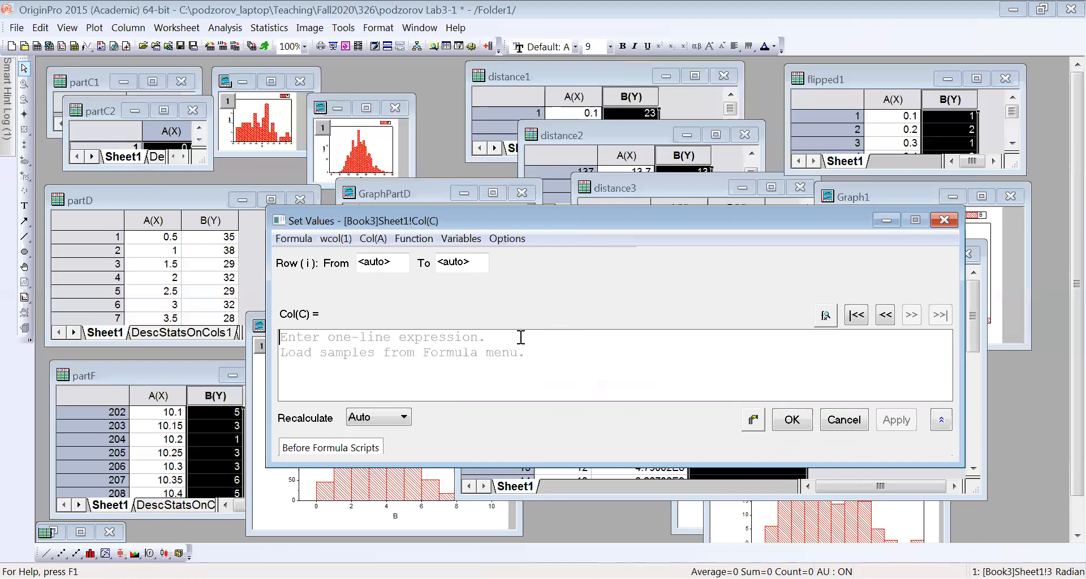
pyautogui.click(844, 420)
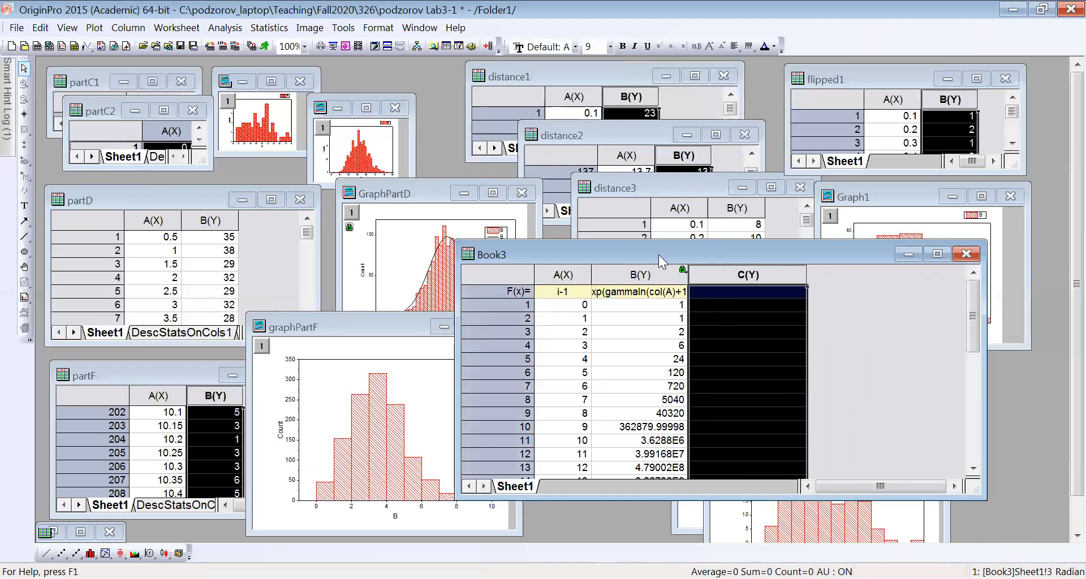
# - Move Book3 clear of graphPartF and examine the mean of column B in partF's DescStatsOnCols1 sheet, enlarging that window
pyautogui.moveTo(659, 255); pyautogui.dragTo(734, 286)
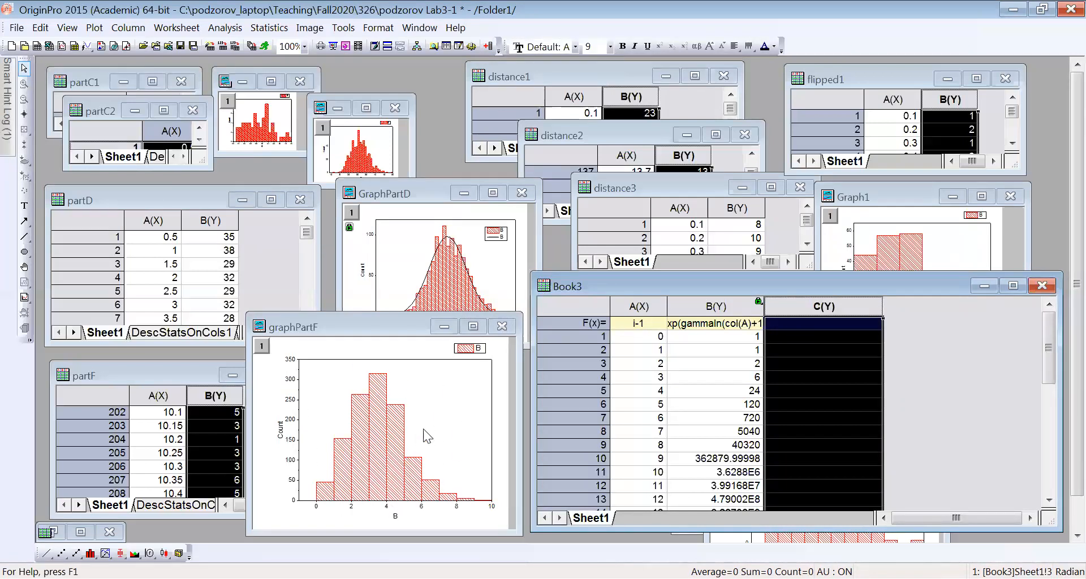
pyautogui.click(432, 416)
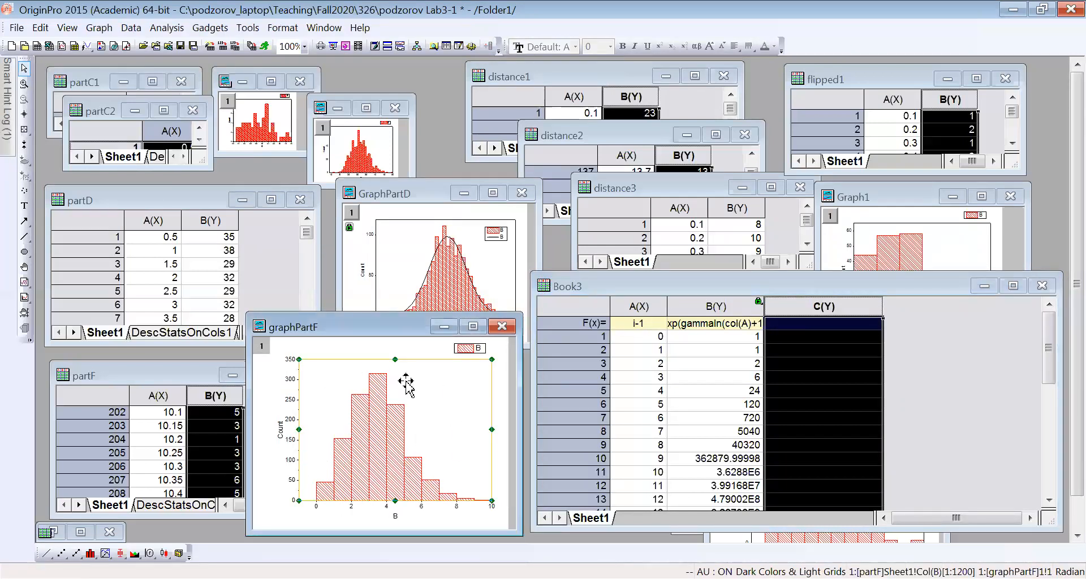
pyautogui.click(163, 374)
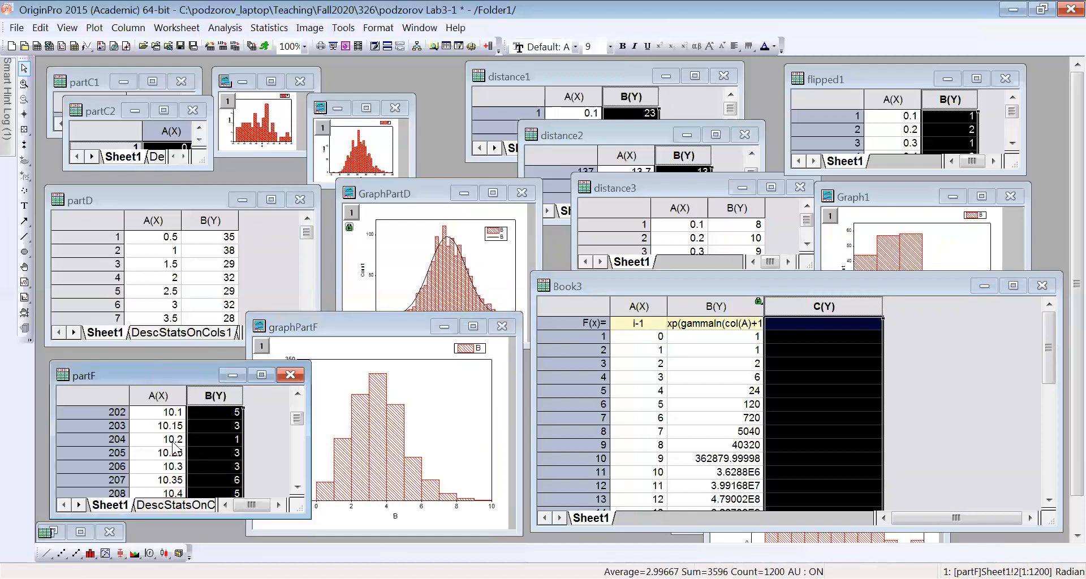
pyautogui.click(170, 505)
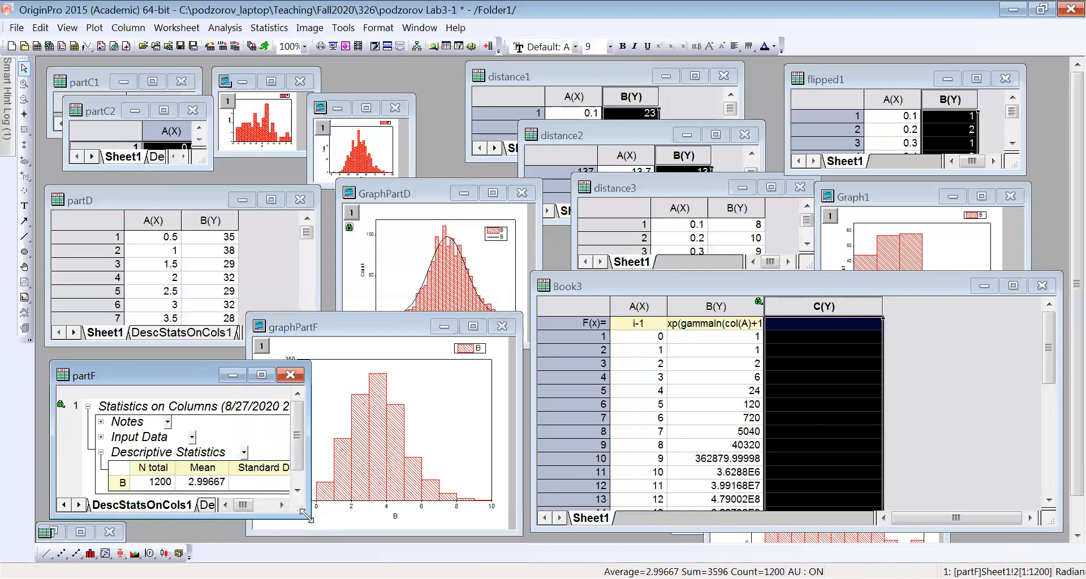
pyautogui.moveTo(305, 514); pyautogui.dragTo(450, 529)
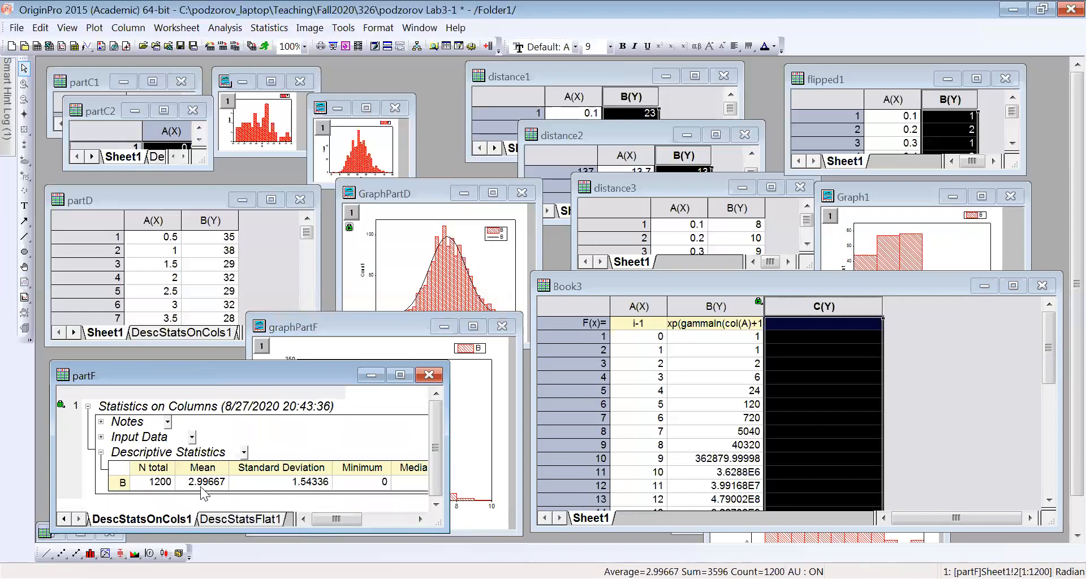
pyautogui.click(202, 490)
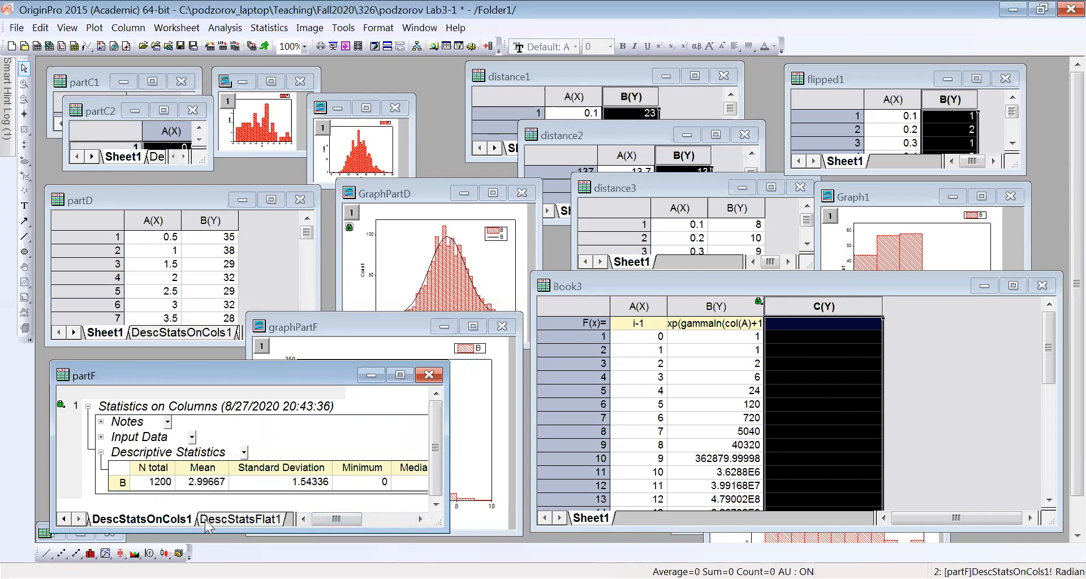
# - Return partF to Sheet1 and shrink its window to uncover the graphPartF histogram
pyautogui.click(64, 519)
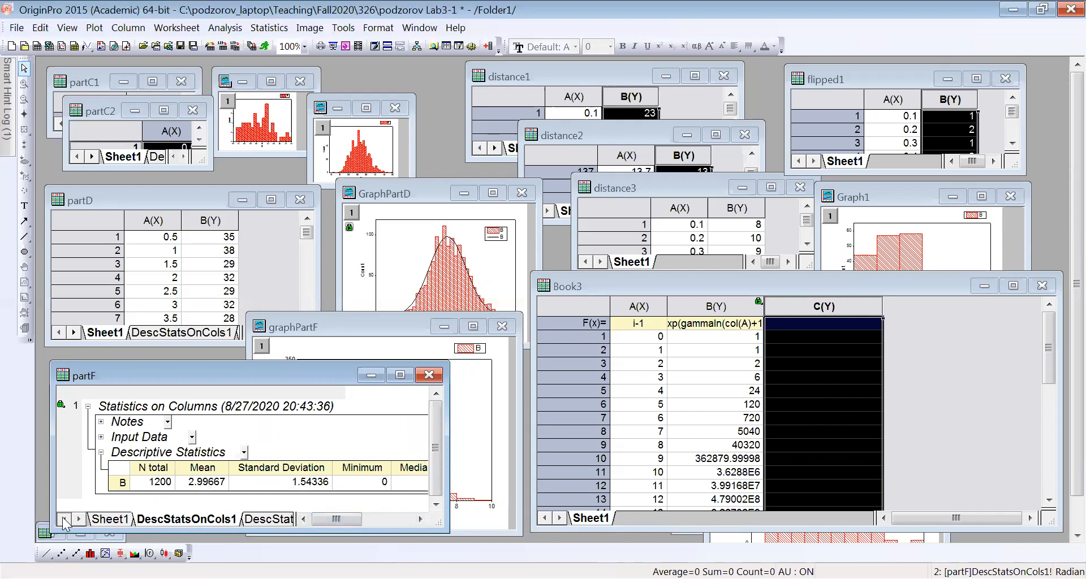
pyautogui.click(110, 519)
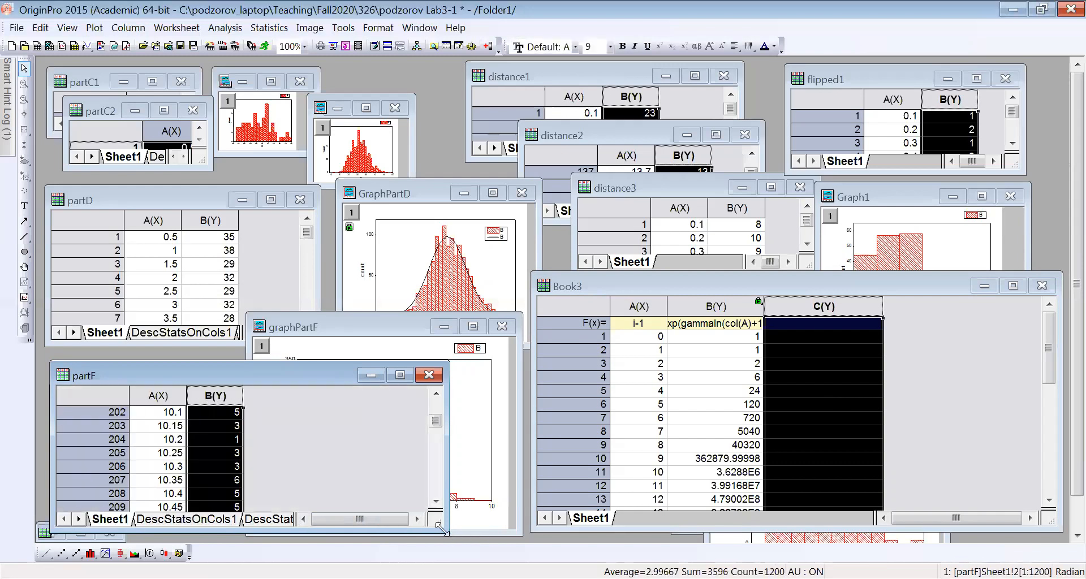
pyautogui.moveTo(440, 529); pyautogui.dragTo(287, 502)
# - Start a column formula for Book3's column C that raises 3 to column A: (3)^col(A)
pyautogui.rightClick(823, 315)
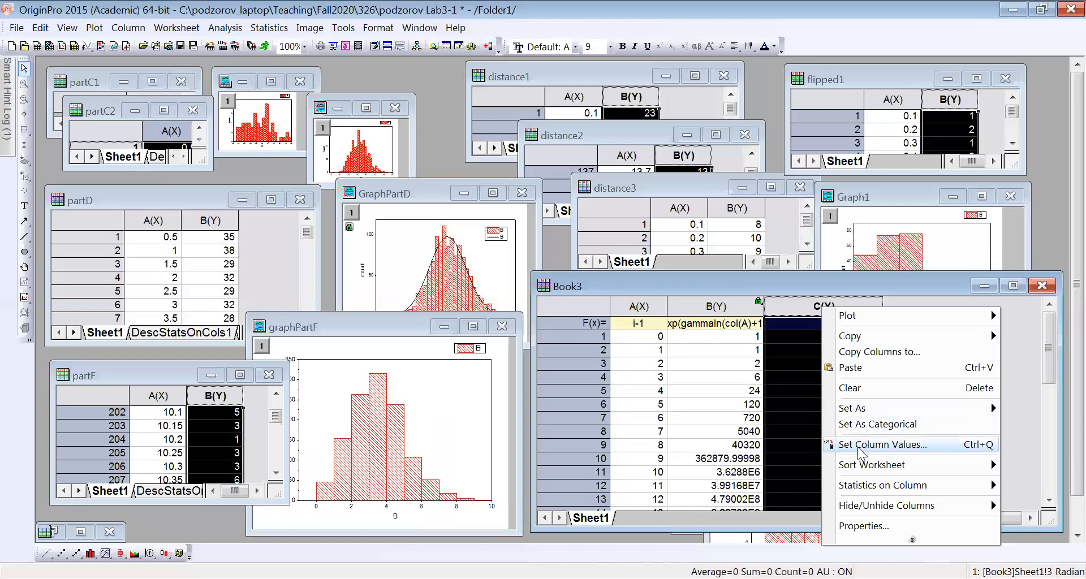
pyautogui.click(858, 447)
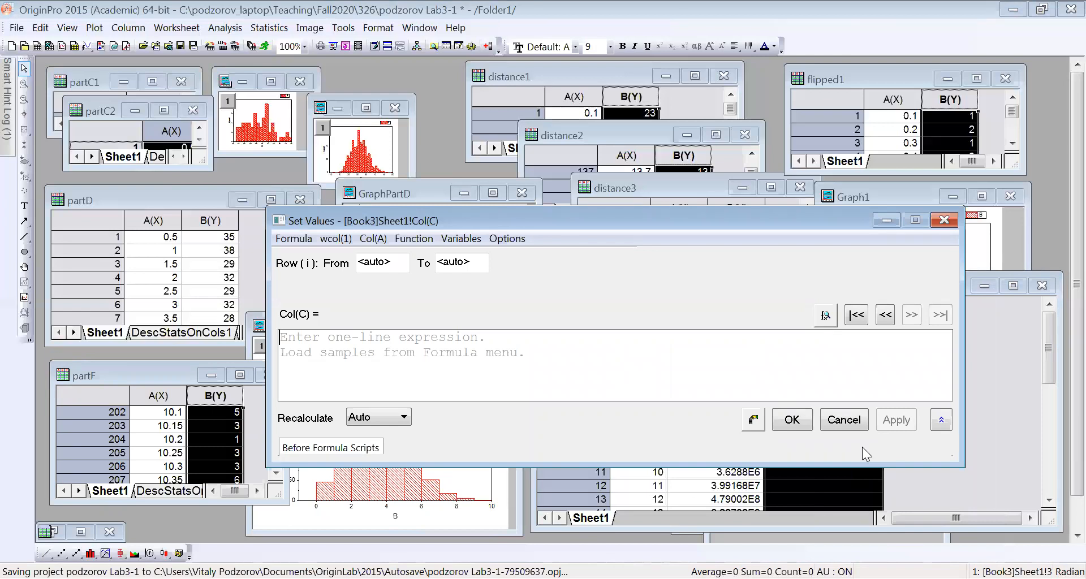
pyautogui.write('(')
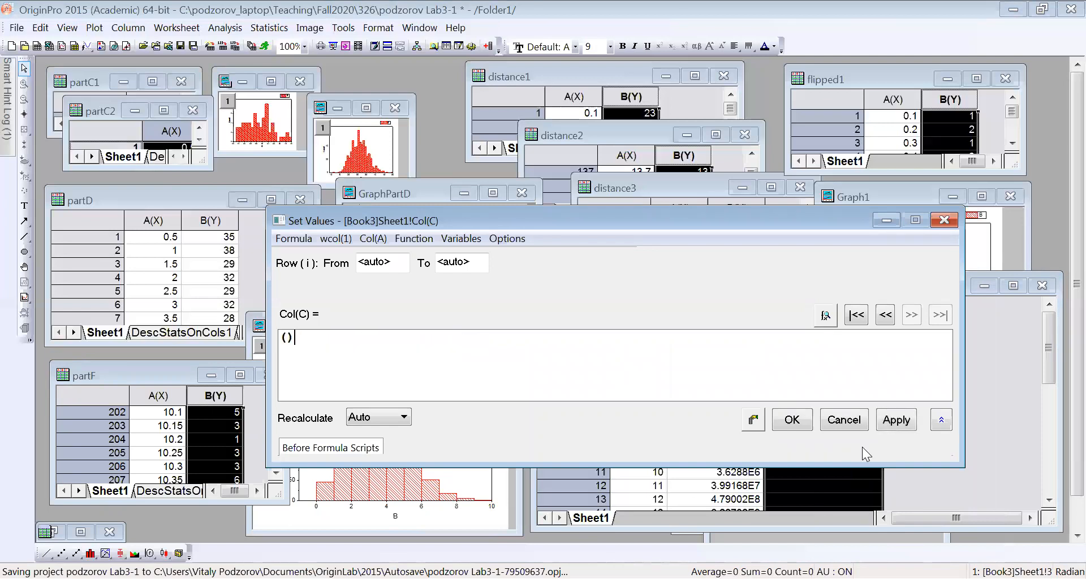
pyautogui.write('3')
pyautogui.write(')')
pyautogui.write('^col')
pyautogui.write('()')
pyautogui.write('A')
# - Enclose the power term in outer parentheses and divide it by column B, giving ((3)^col(A))/col(B)
pyautogui.press('Left')
pyautogui.press('Left')
pyautogui.press('Left')
pyautogui.press('Home')
pyautogui.write('9')
pyautogui.press('Right')
pyautogui.press('Right')
pyautogui.press('Right')
pyautogui.press('Right')
pyautogui.press('Left')
pyautogui.press('Left')
pyautogui.press('Left')
pyautogui.press('Left')
pyautogui.press('BackSpace')
pyautogui.write('(')
pyautogui.press('Right')
pyautogui.press('Right')
pyautogui.press('Right')
pyautogui.press('Right')
pyautogui.press('Right')
pyautogui.press('Right')
pyautogui.press('Right')
pyautogui.press('Right')
pyautogui.press('Right')
pyautogui.press('Right')
pyautogui.write(')')
pyautogui.write('/col')
pyautogui.write('()')
pyautogui.write('B')
pyautogui.moveTo(650, 220); pyautogui.dragTo(348, 161)
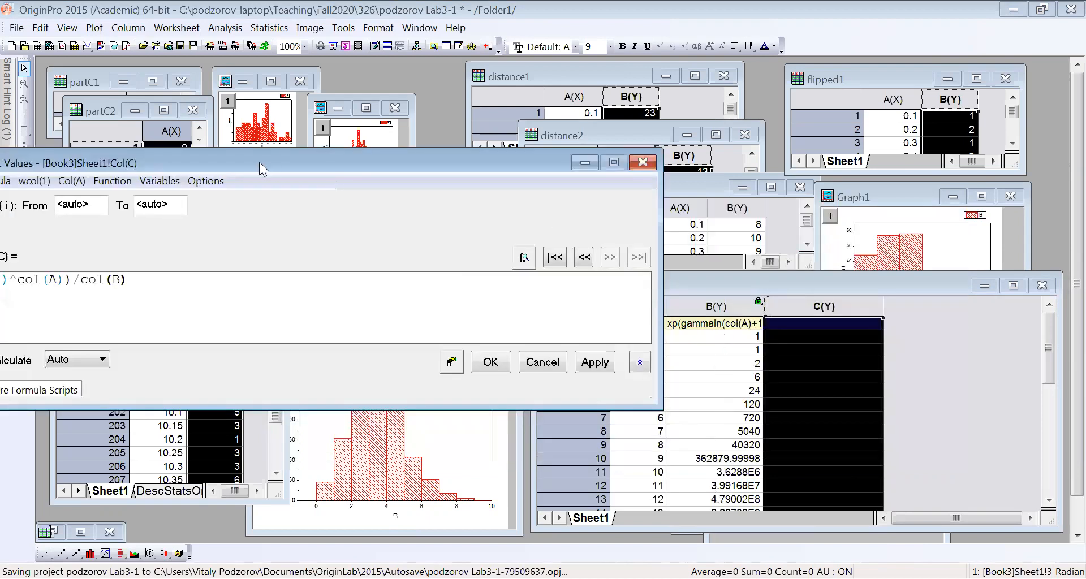
pyautogui.moveTo(230, 165); pyautogui.dragTo(526, 175)
pyautogui.click(450, 291)
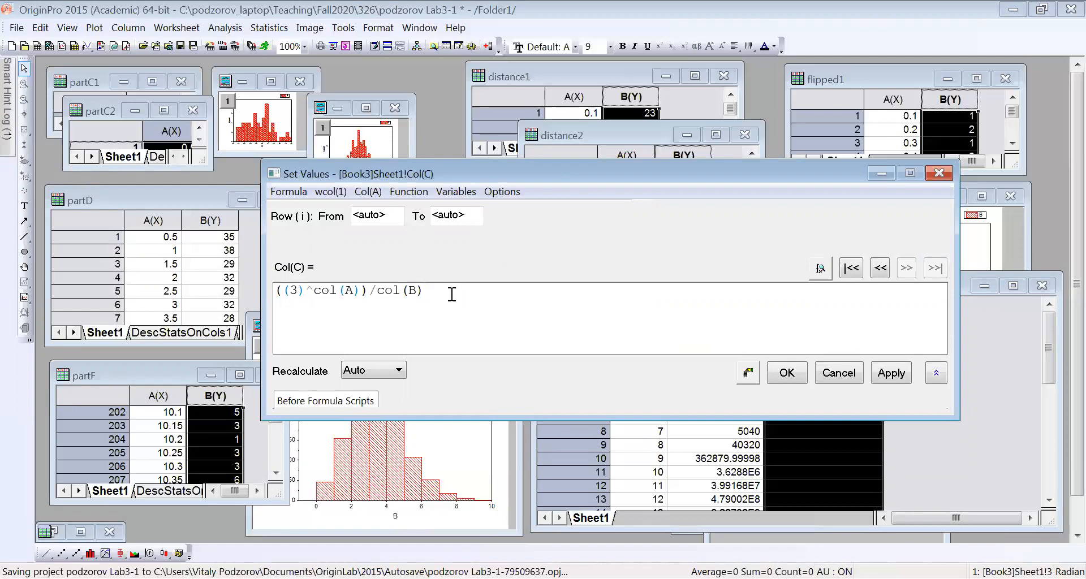
# - Wrap the quotient in parentheses, multiply it by exp(-3), and apply (((3)^col(A))/col(B))*exp(-3) to column C
pyautogui.click(276, 290)
pyautogui.write('(')
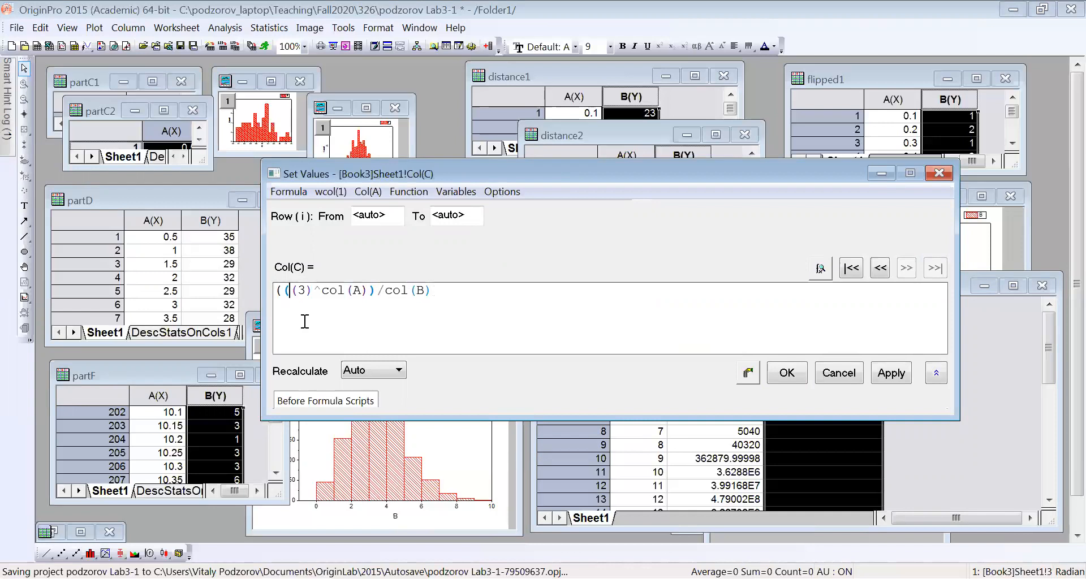
pyautogui.press('End')
pyautogui.write(')*exp()-3')
pyautogui.doubleClick(490, 290)
pyautogui.click(787, 376)
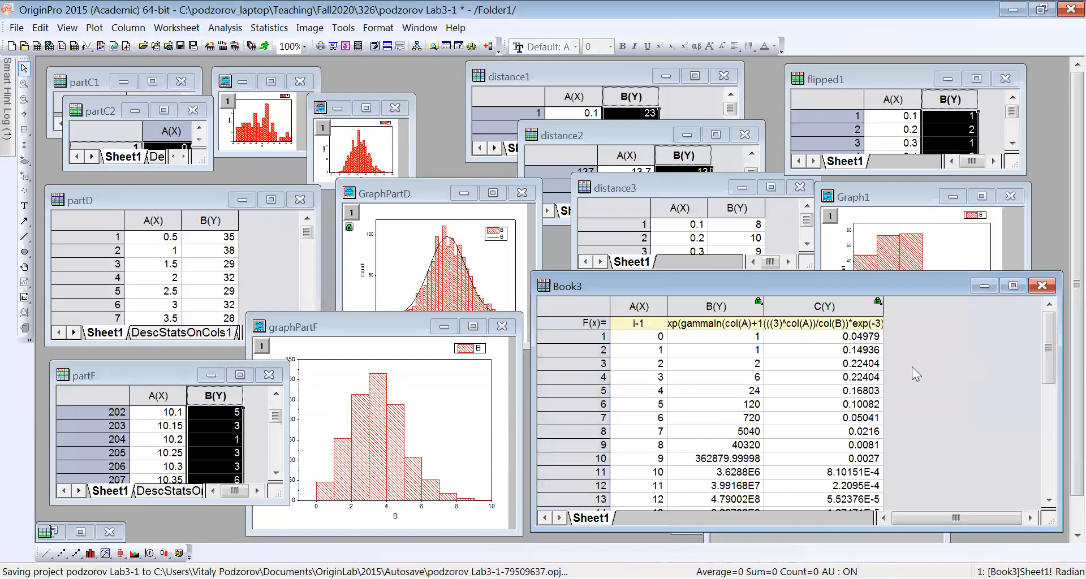
# - Preview Book3's column C as a line graph in an enlarged window and delete that graph
pyautogui.click(829, 306)
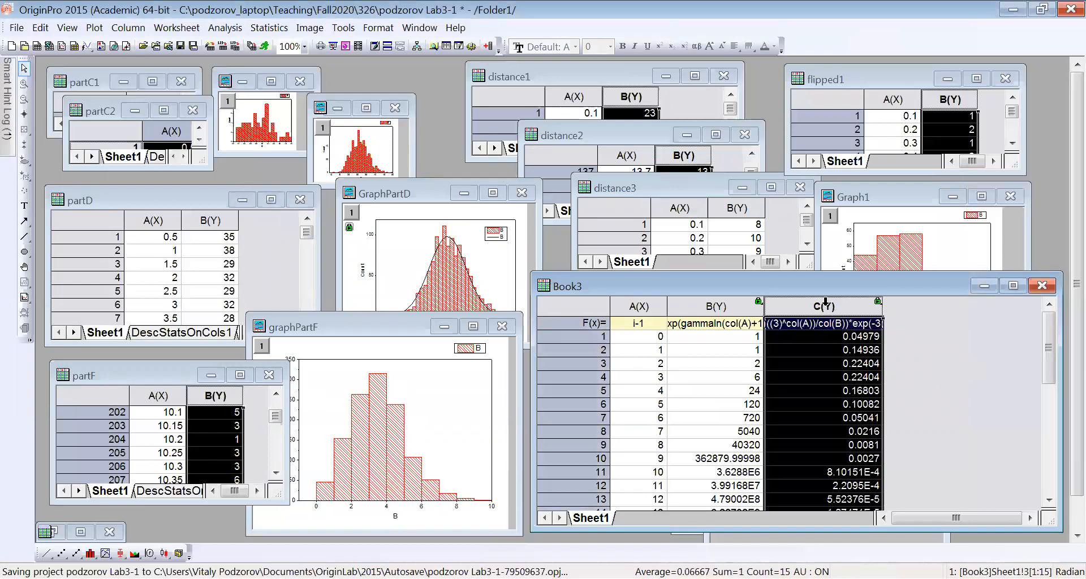
pyautogui.click(907, 354)
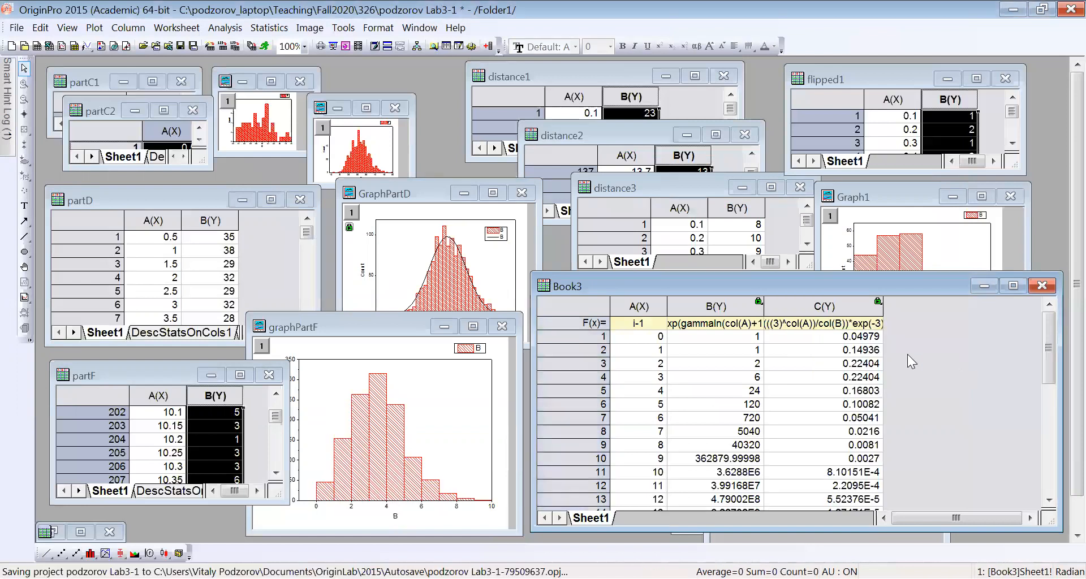
pyautogui.click(818, 309)
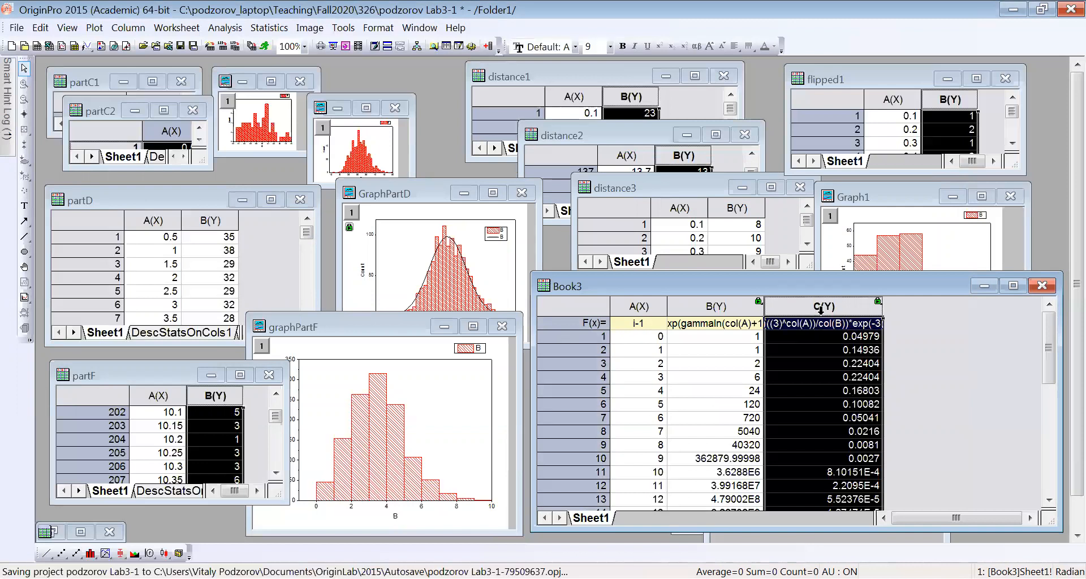
pyautogui.click(94, 28)
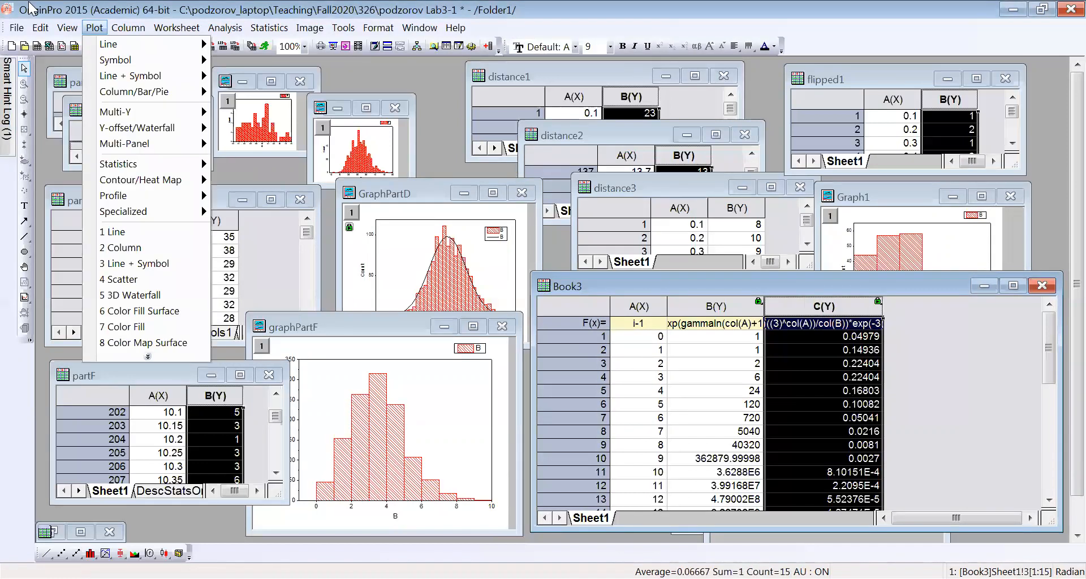
pyautogui.moveTo(104, 48)
pyautogui.click(237, 44)
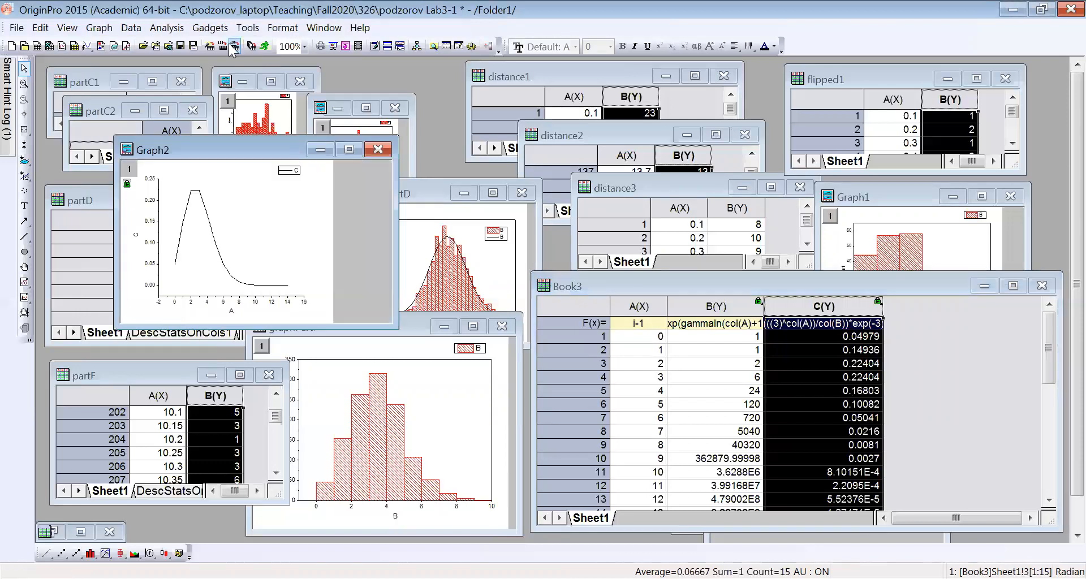
pyautogui.moveTo(285, 145); pyautogui.dragTo(428, 134)
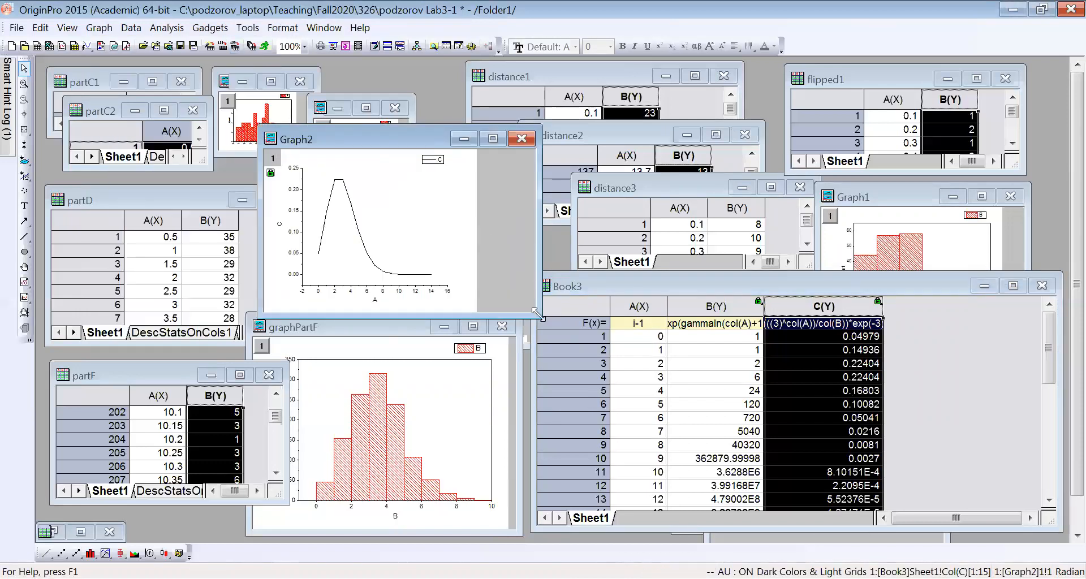
pyautogui.moveTo(538, 314); pyautogui.dragTo(760, 511)
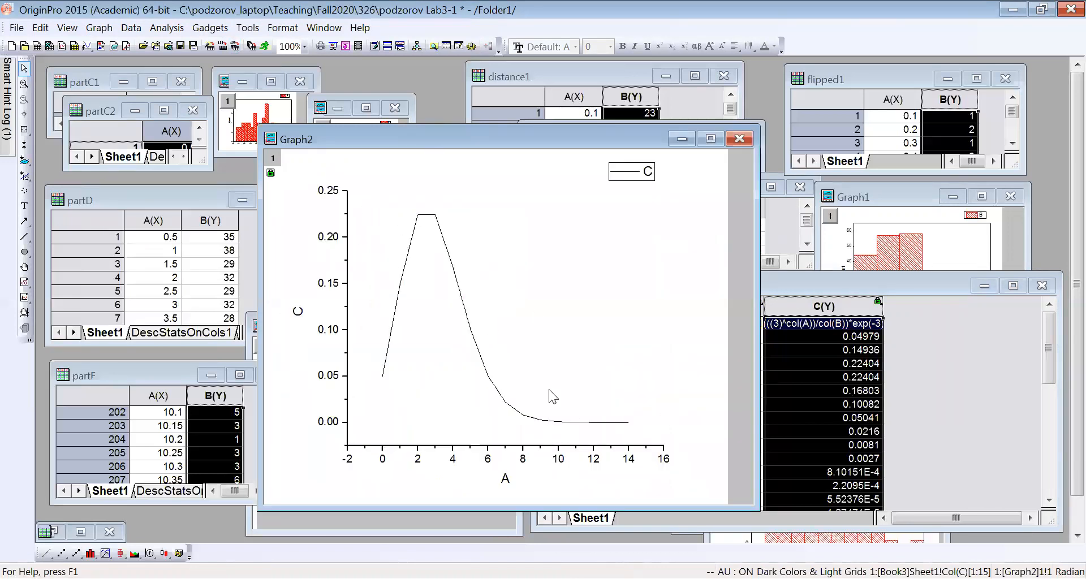
pyautogui.click(733, 144)
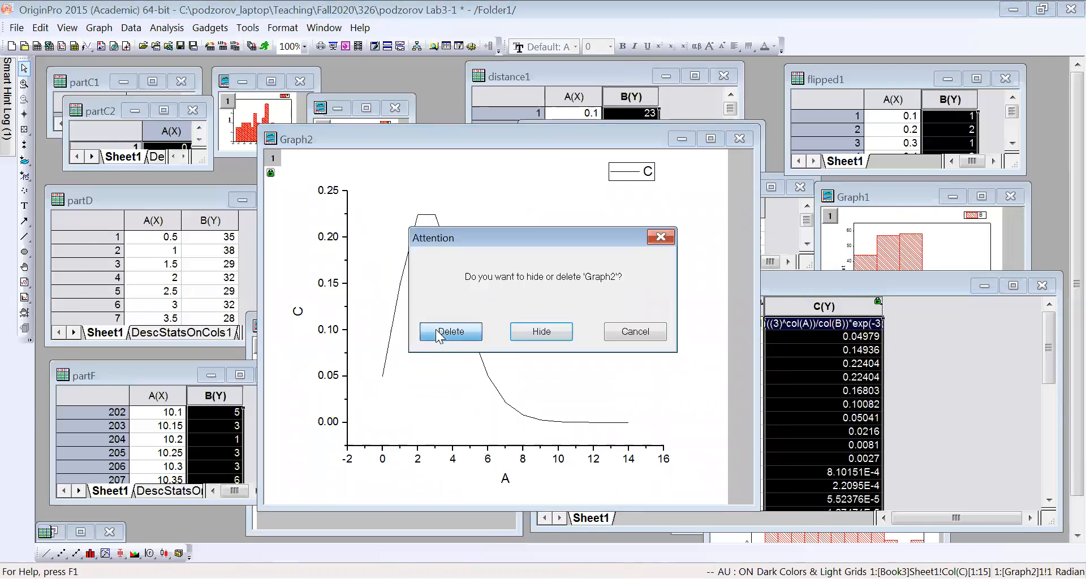
pyautogui.click(437, 331)
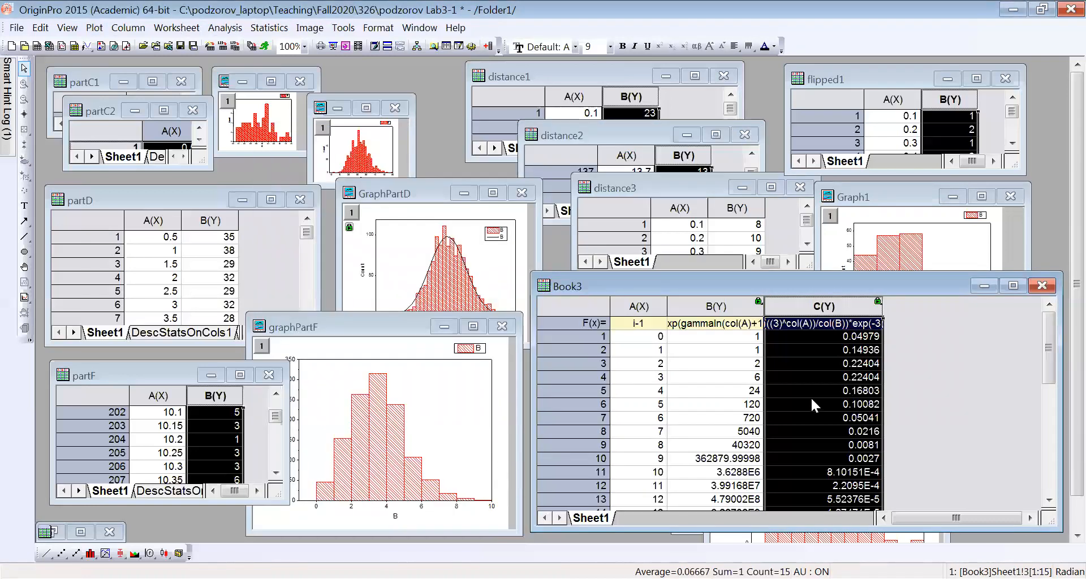
# - Shift the graphPartF window upward and compare its histogram with column B of partF
pyautogui.click(458, 391)
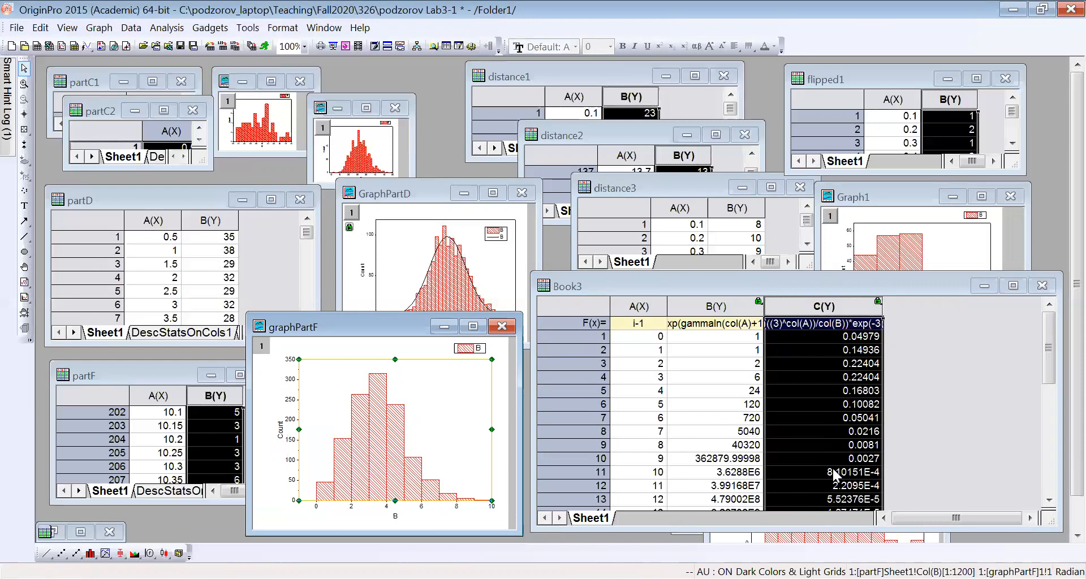
pyautogui.moveTo(335, 324); pyautogui.dragTo(328, 297)
pyautogui.click(394, 359)
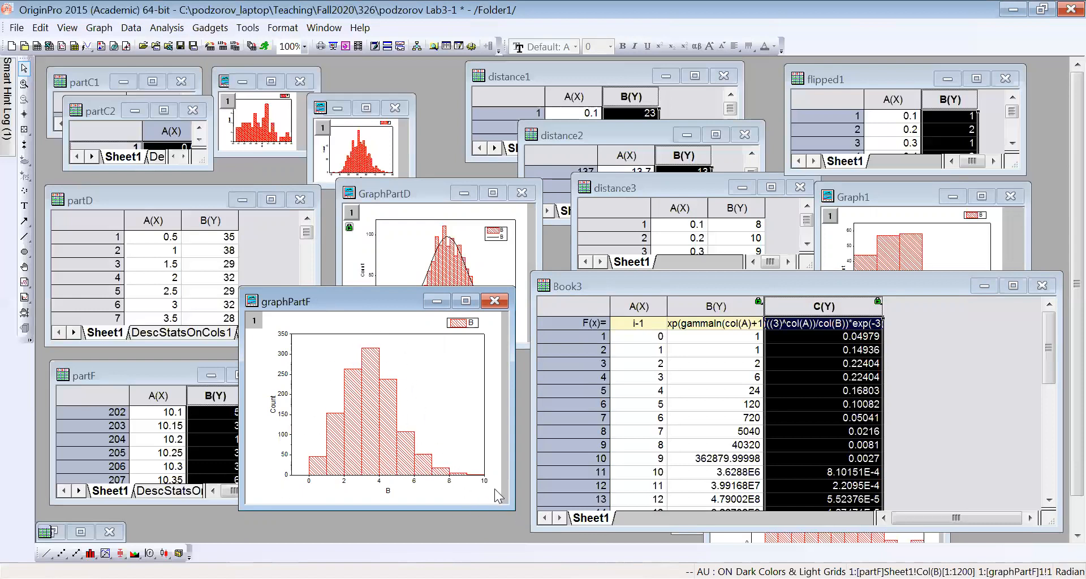
pyautogui.click(160, 375)
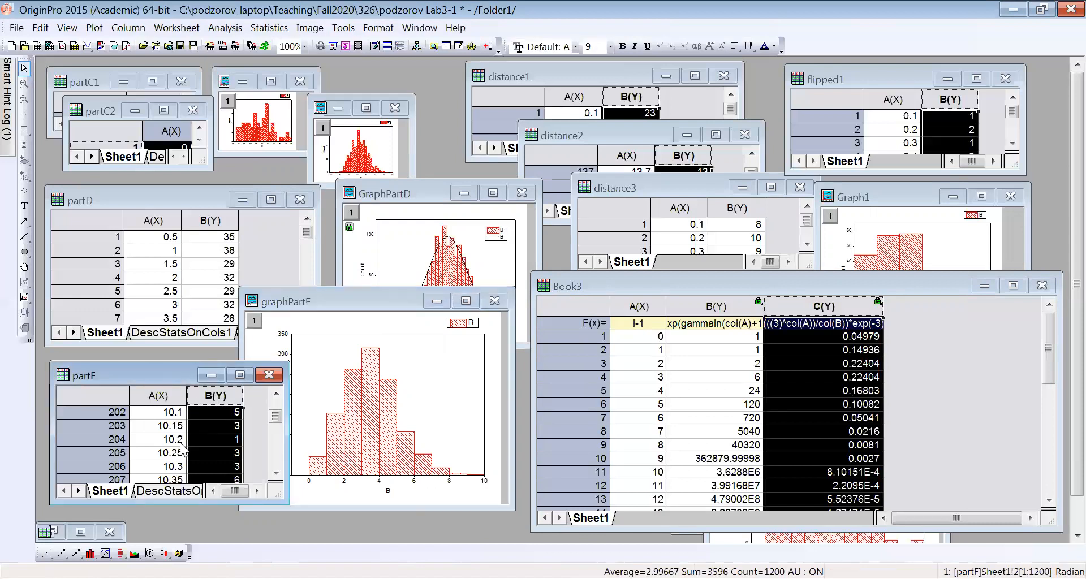
pyautogui.click(384, 334)
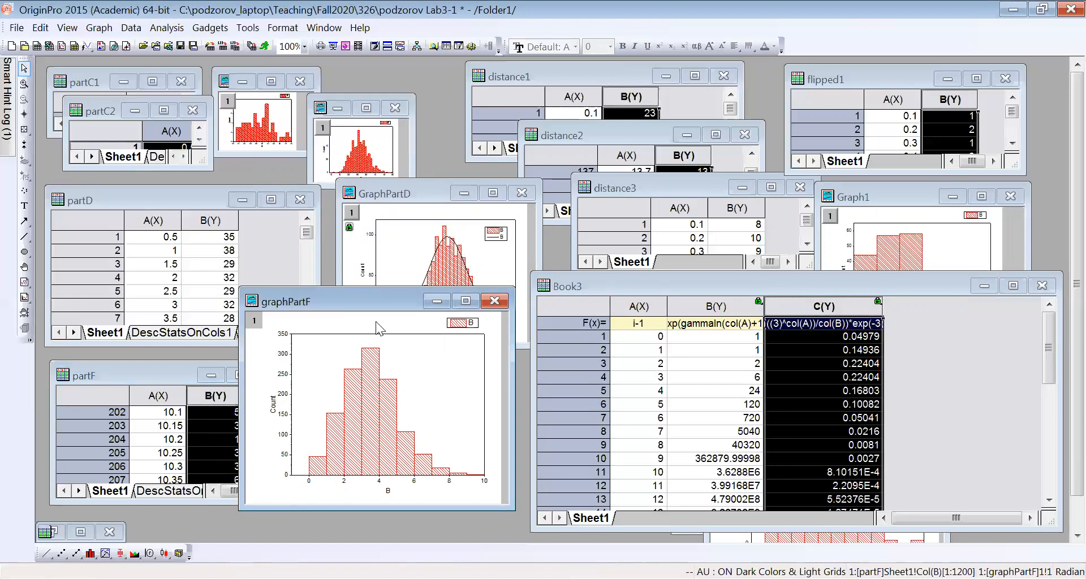
# - Scale Book3's column C formula by 1200, making it 1200*(((3)^col(A))/col(B))*exp(-3)
pyautogui.click(818, 310)
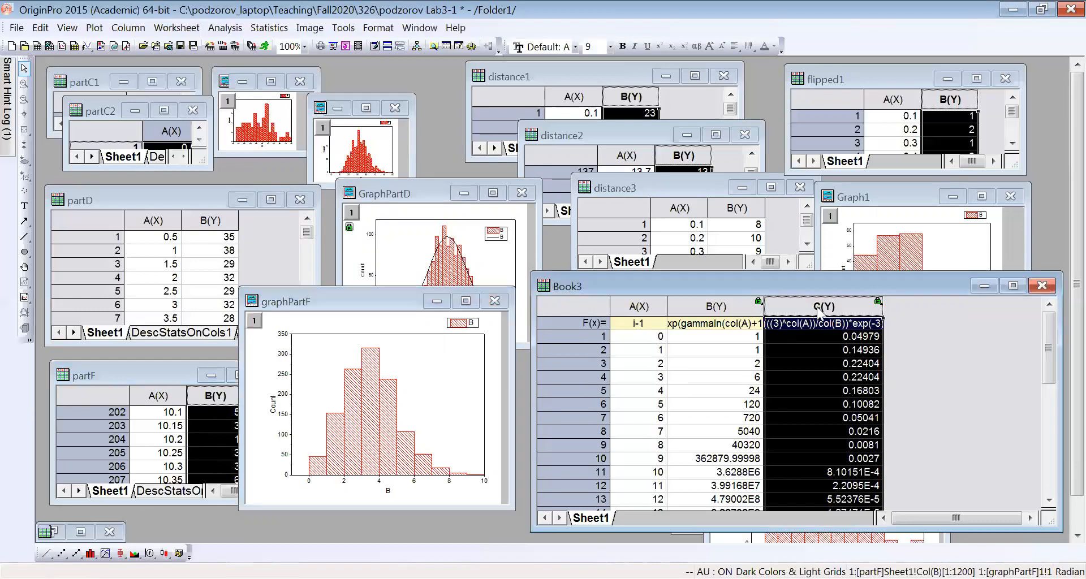
pyautogui.rightClick(819, 311)
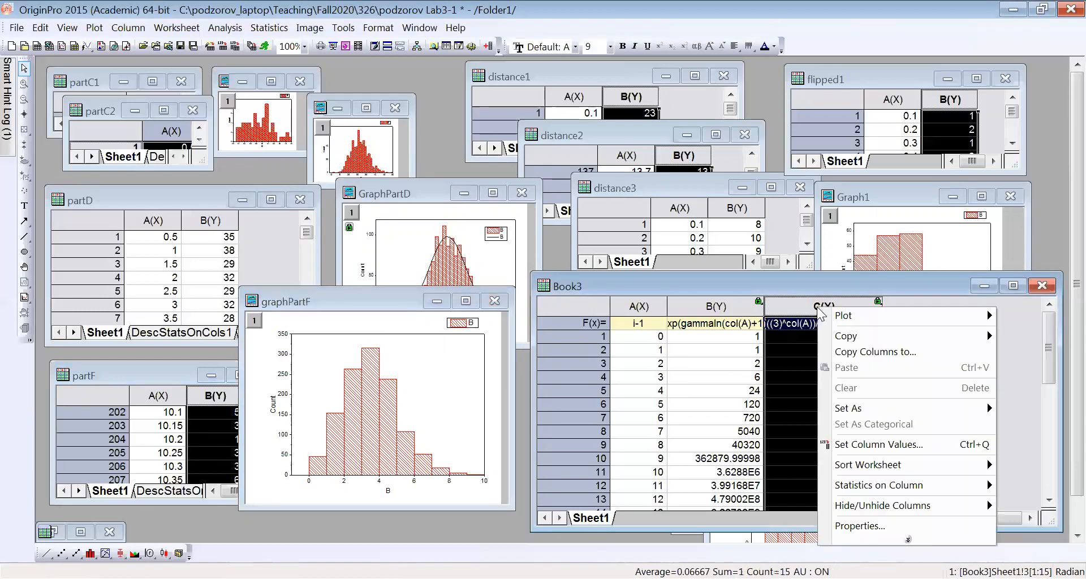
pyautogui.click(845, 445)
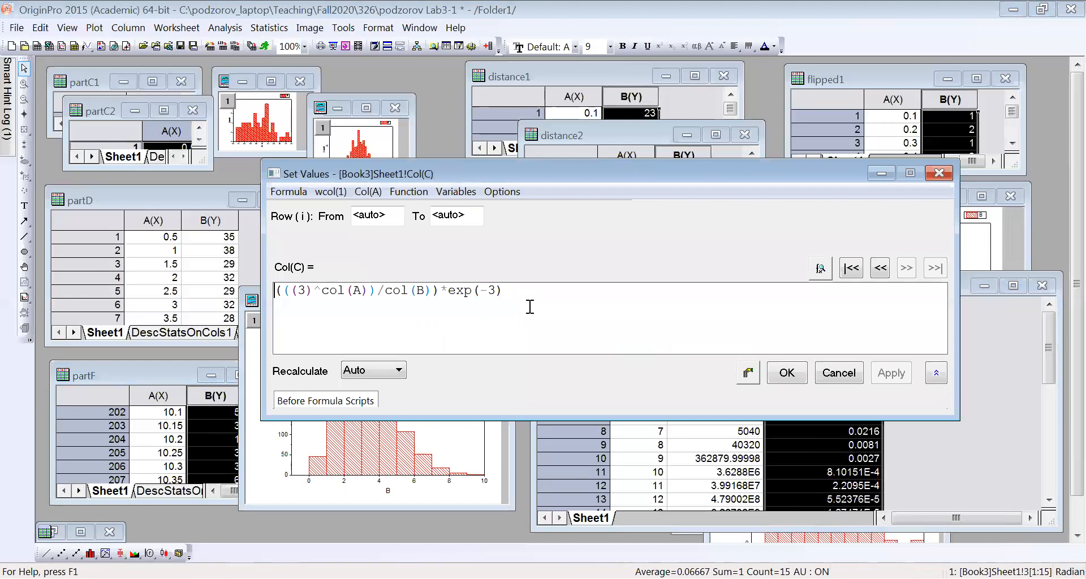
pyautogui.write('12')
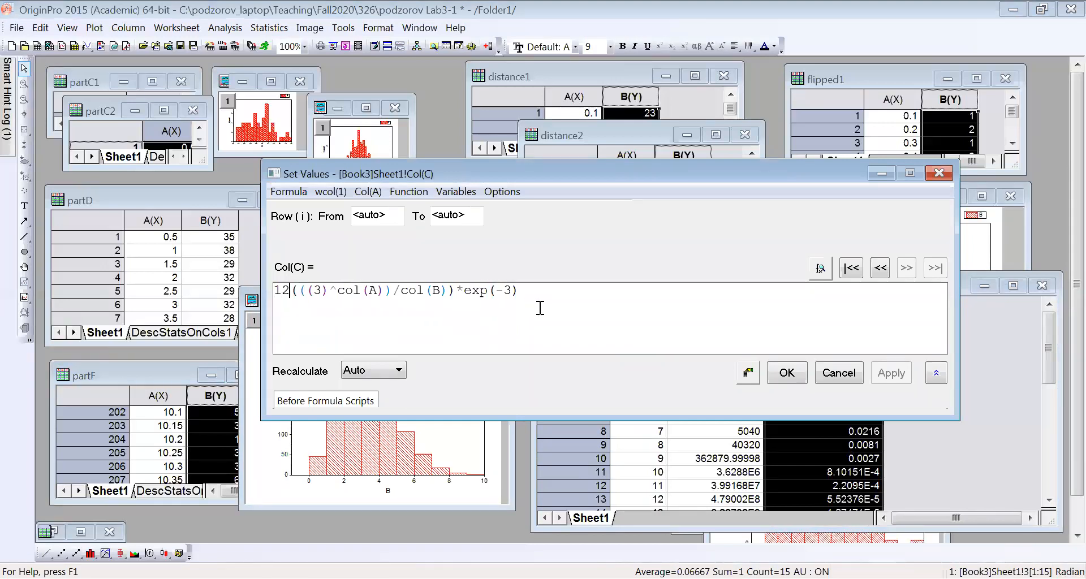
pyautogui.write('00*')
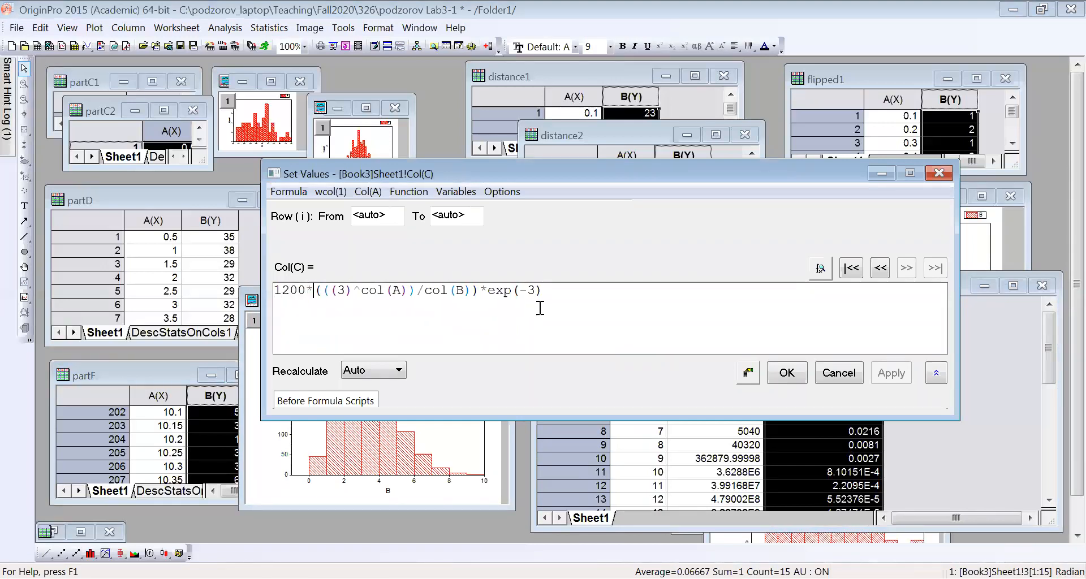
pyautogui.click(787, 373)
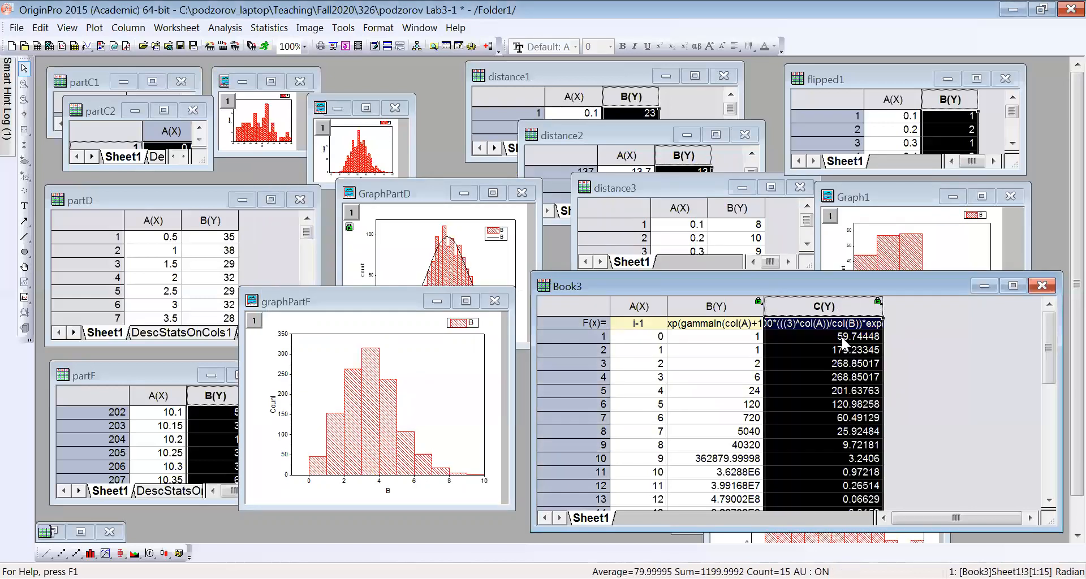
# - Add Book3's column C to the graphPartF histogram layer as a line plot
pyautogui.click(435, 389)
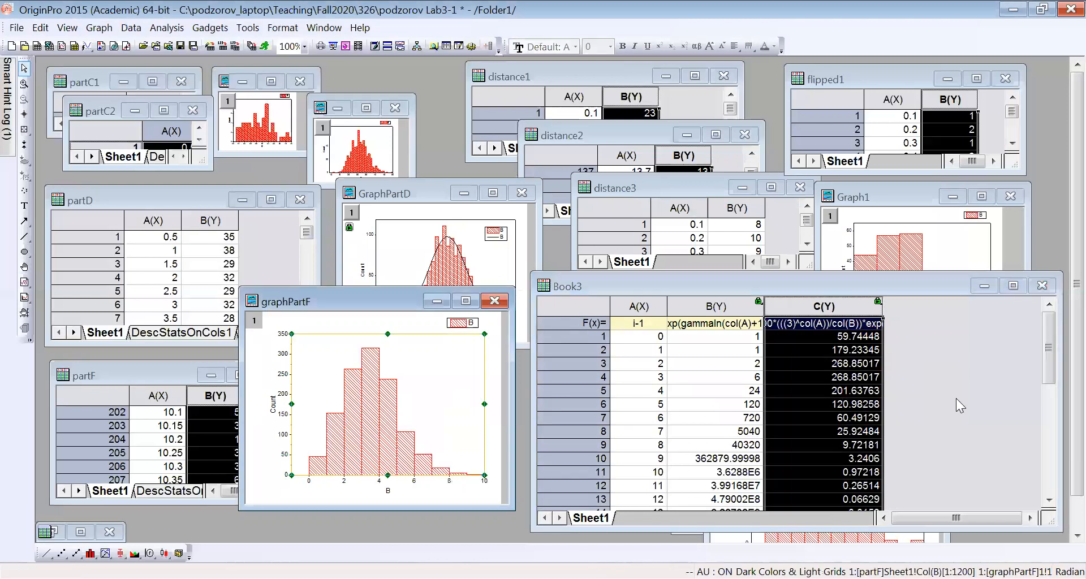
pyautogui.click(956, 399)
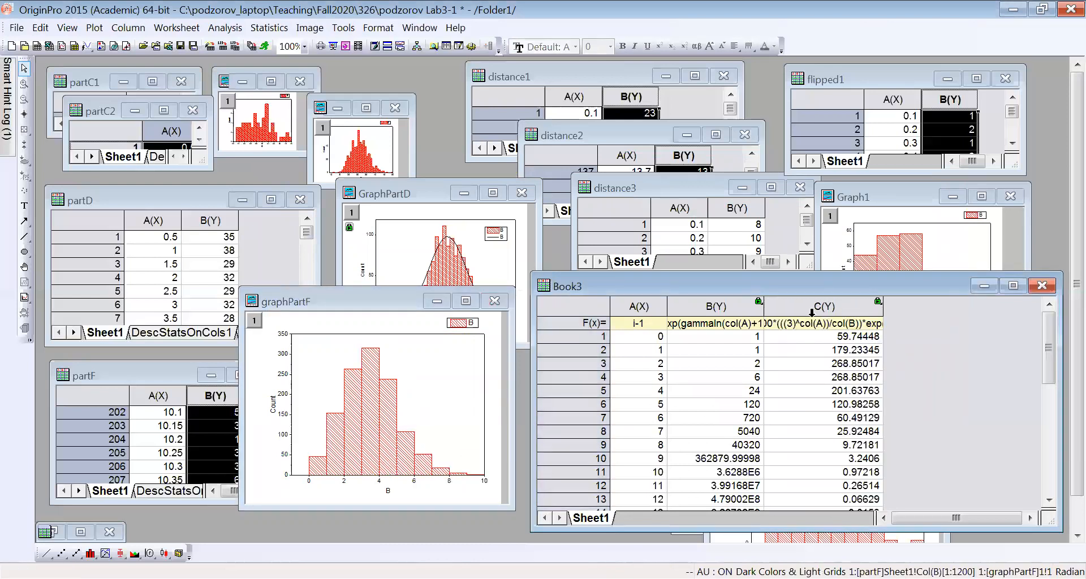
pyautogui.click(835, 306)
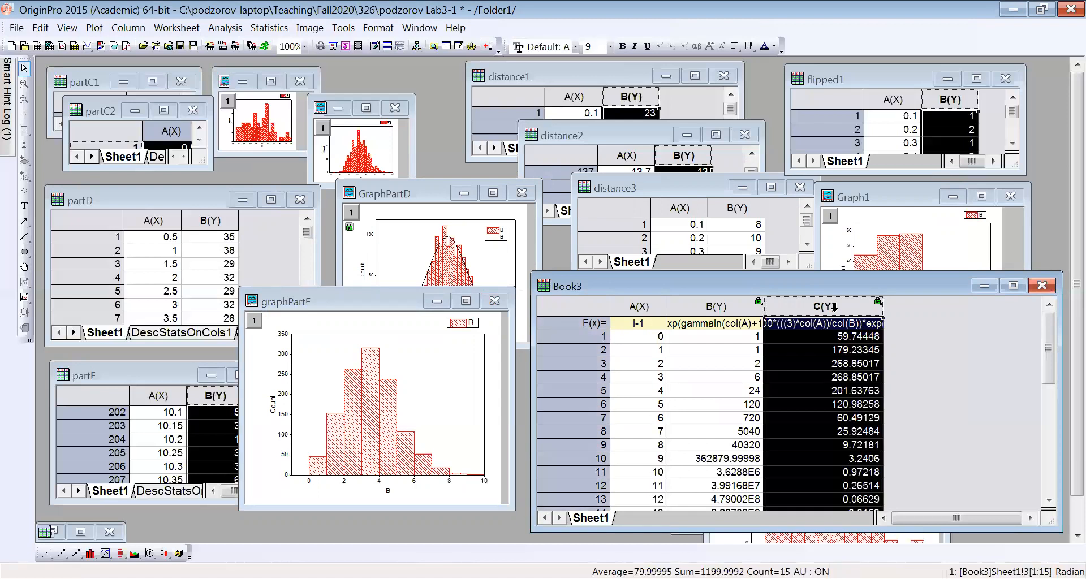
pyautogui.click(321, 301)
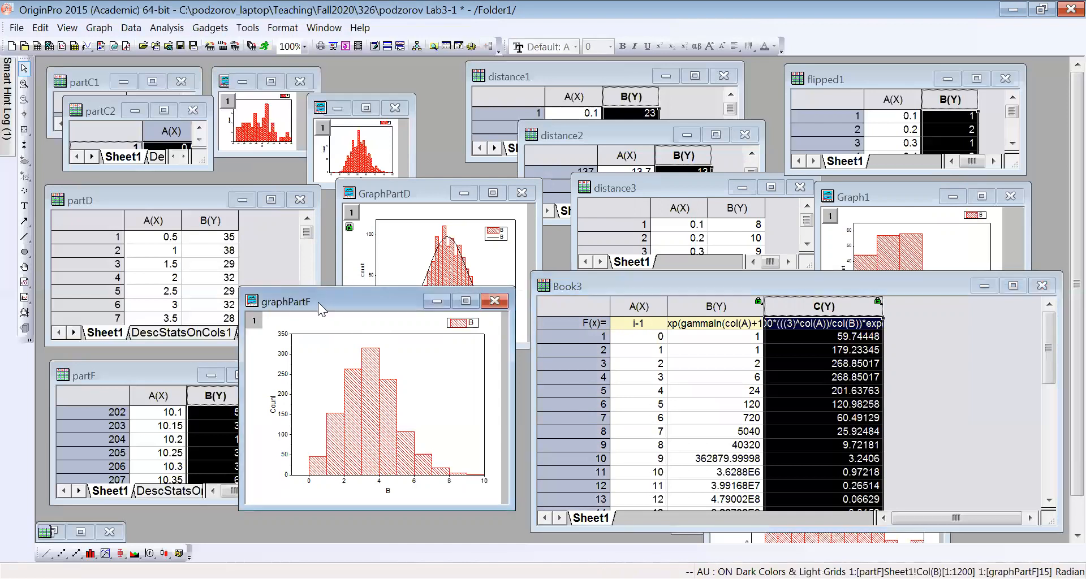
pyautogui.click(105, 31)
pyautogui.moveTo(109, 44)
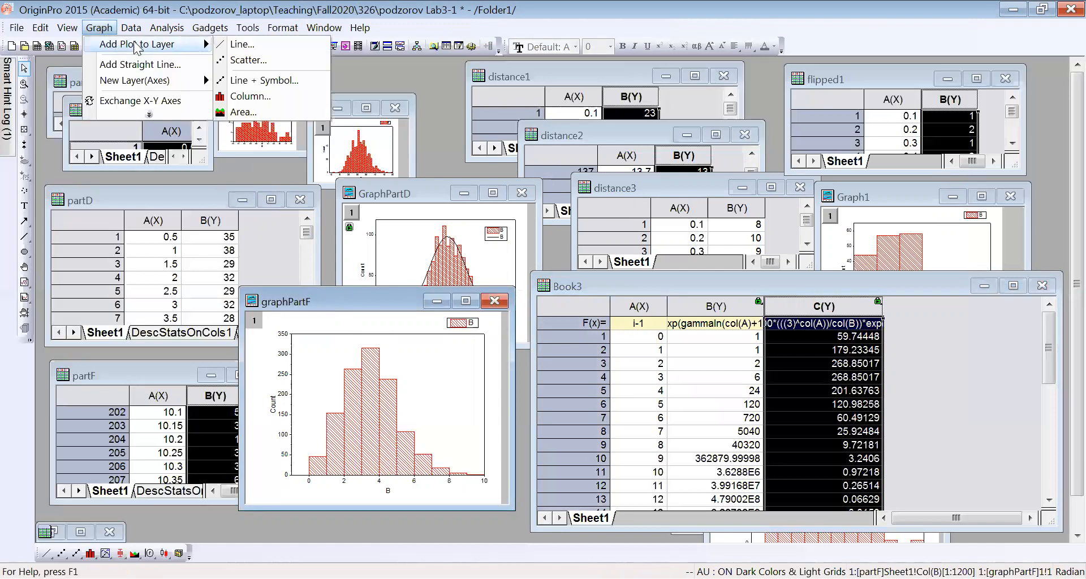
pyautogui.click(258, 45)
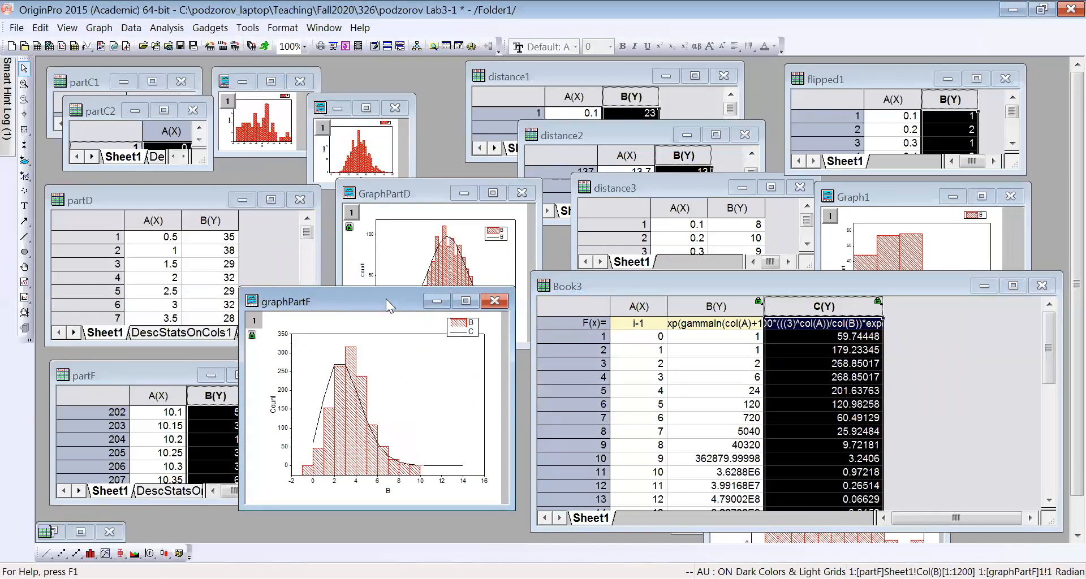
# - Move and enlarge the graphPartF window, and reposition the legend inside the plot frame
pyautogui.moveTo(390, 305); pyautogui.dragTo(367, 190)
pyautogui.moveTo(487, 391); pyautogui.dragTo(661, 512)
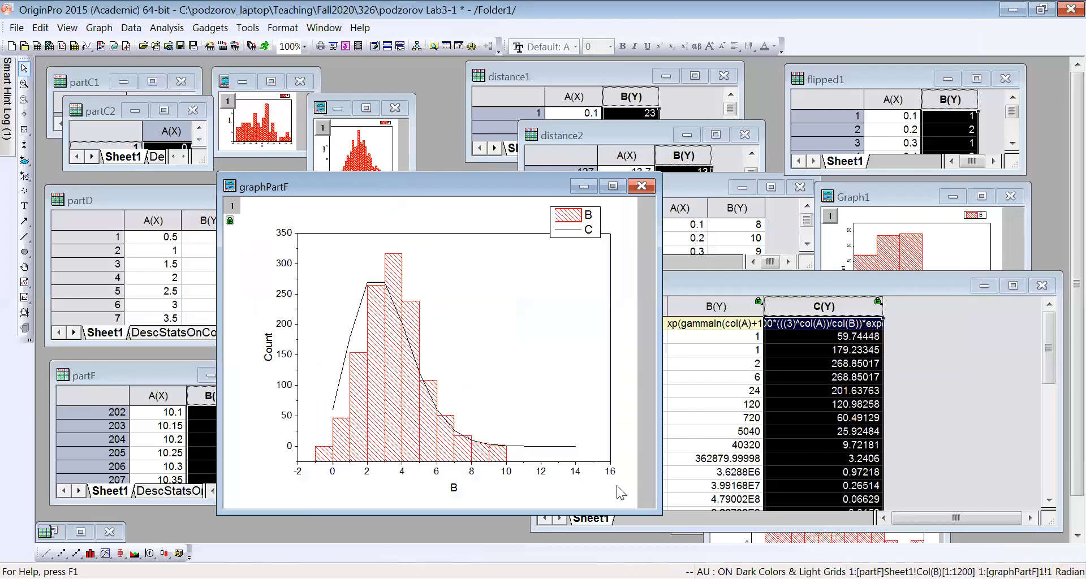
pyautogui.click(584, 221)
pyautogui.moveTo(584, 220); pyautogui.dragTo(531, 267)
pyautogui.click(545, 338)
# - Format the column C line on graphPartF with width 3 and color Olive
pyautogui.doubleClick(519, 277)
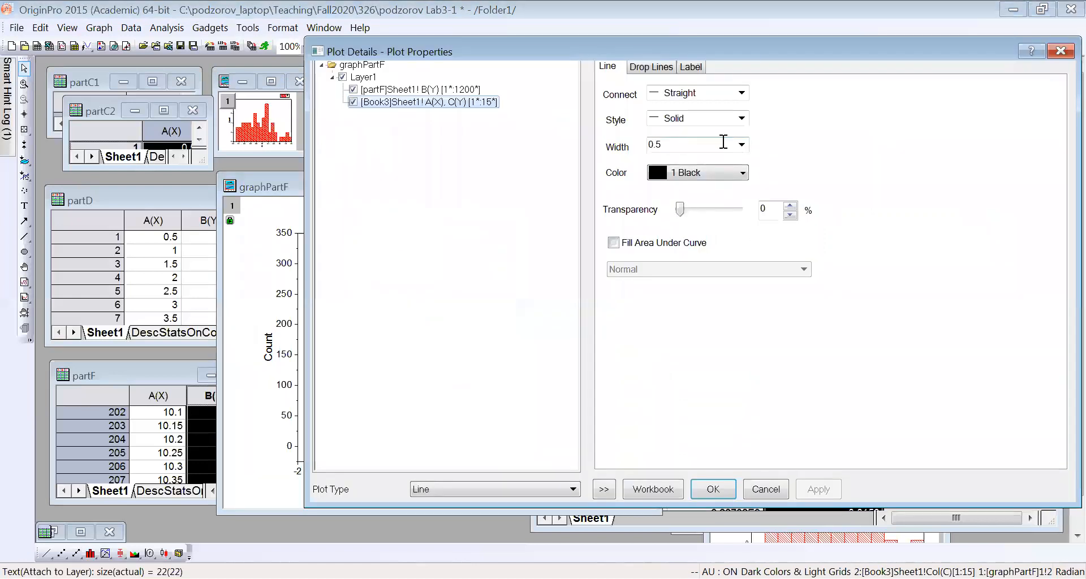
pyautogui.click(742, 144)
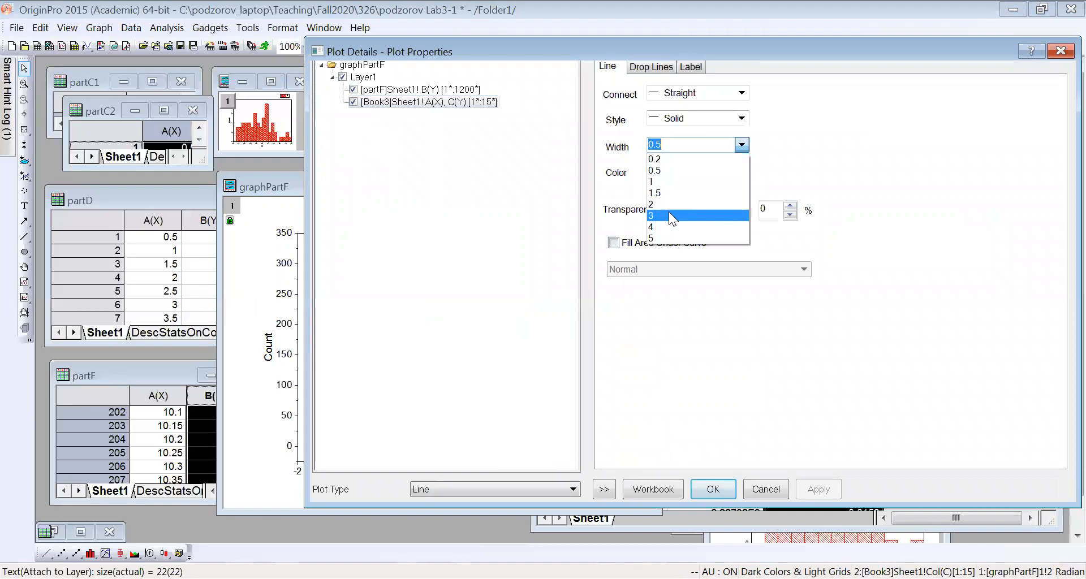
pyautogui.click(672, 216)
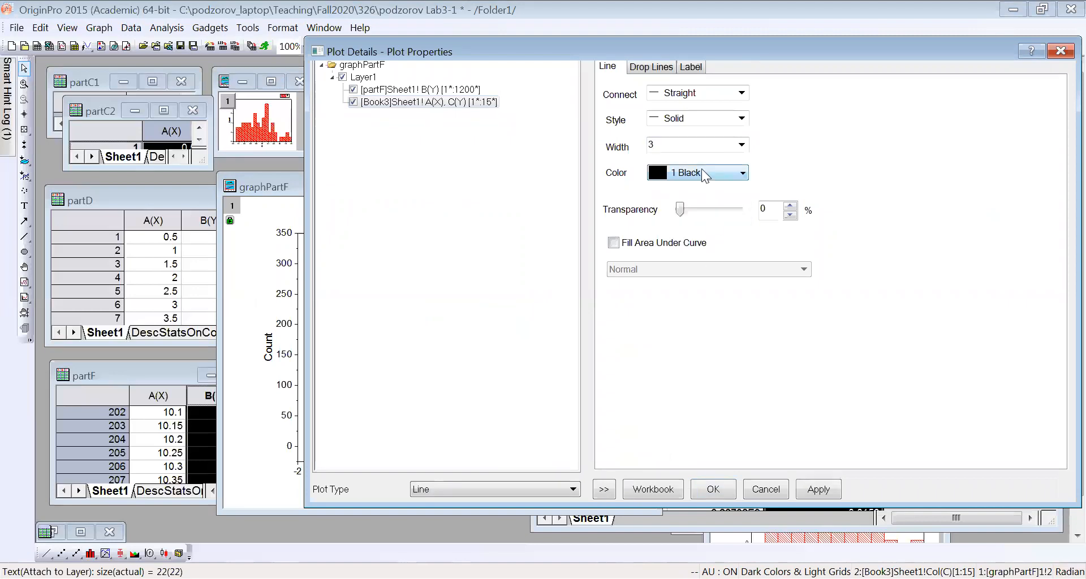
pyautogui.click(701, 170)
pyautogui.moveTo(699, 190)
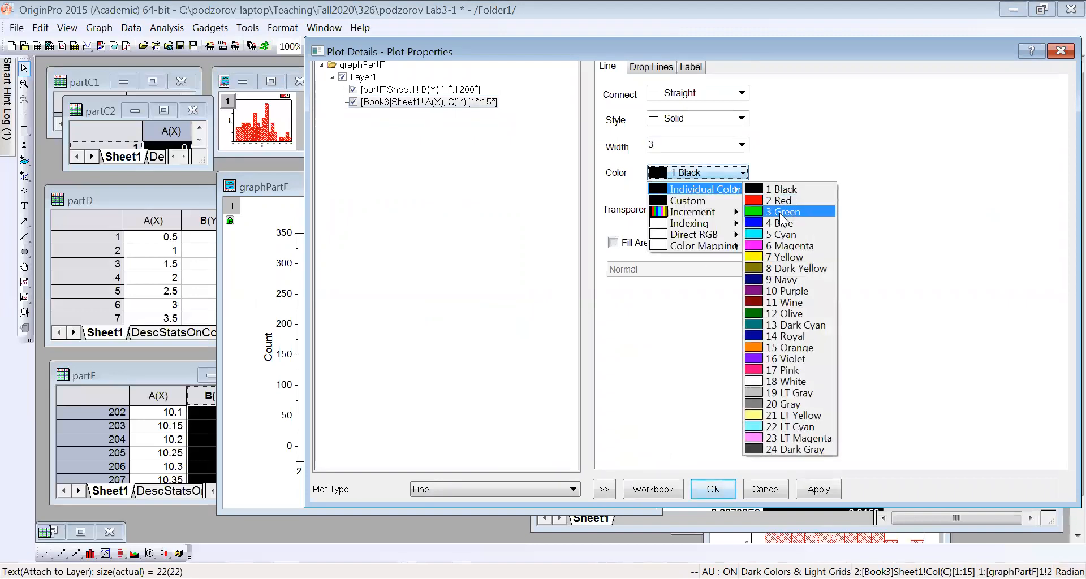
pyautogui.click(789, 314)
pyautogui.click(712, 490)
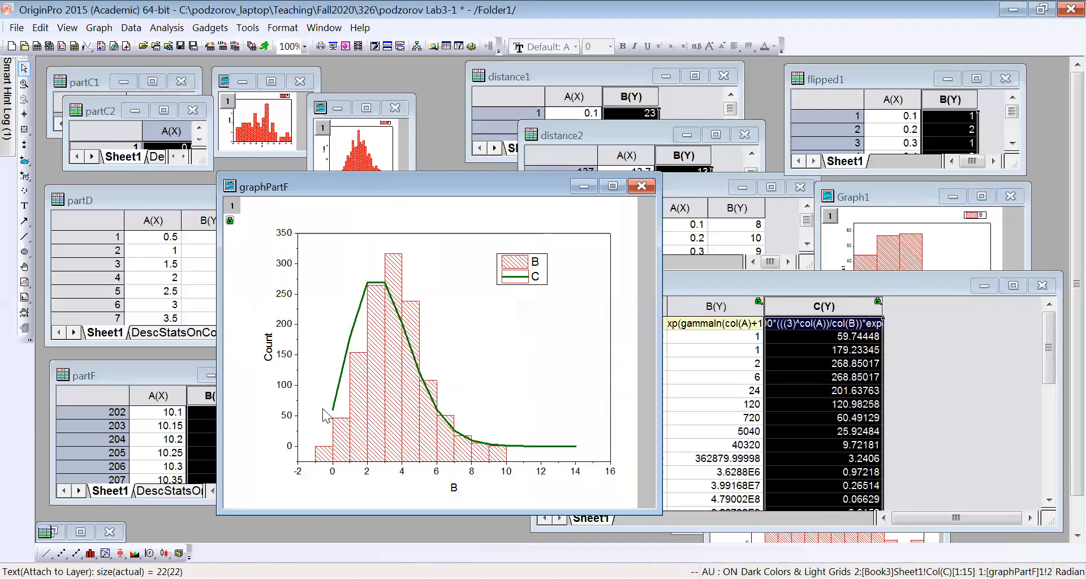
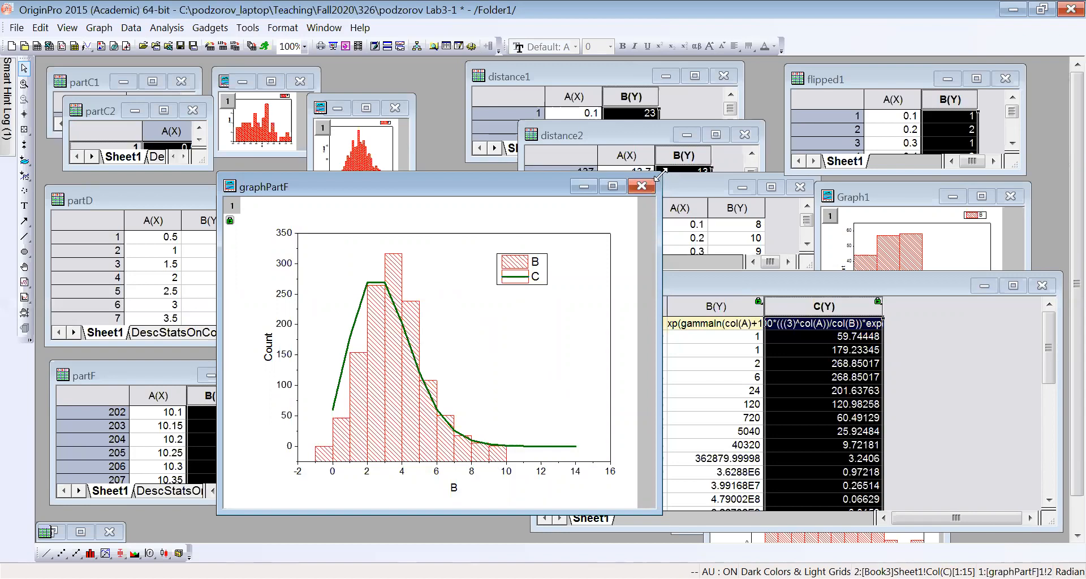
# - Shrink the graphPartF window and place it beside partF, and shift the Book3 window away from the Graph1 histogram
pyautogui.moveTo(658, 177); pyautogui.dragTo(419, 356)
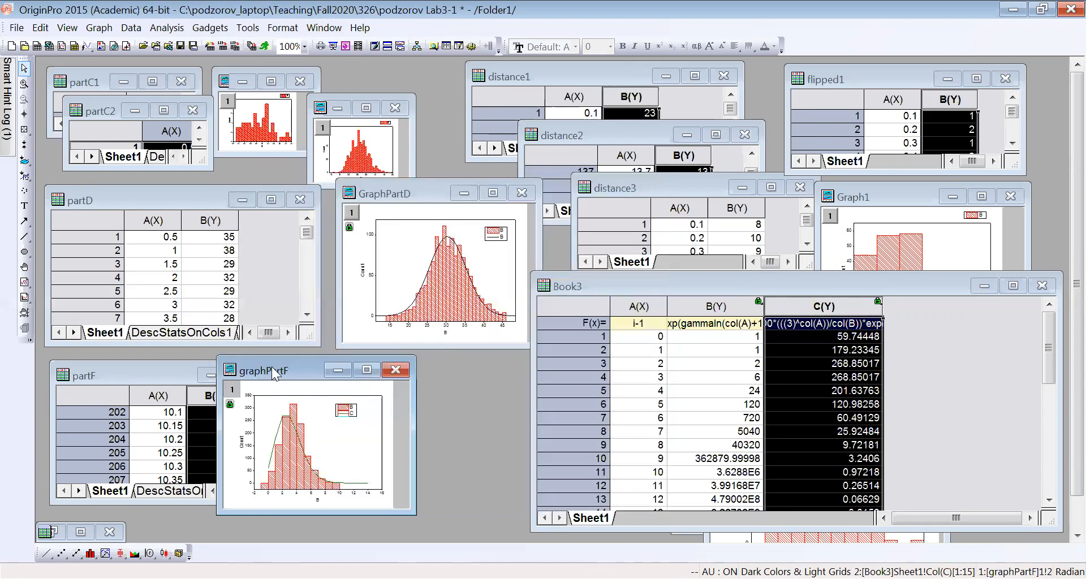
pyautogui.moveTo(277, 374); pyautogui.dragTo(351, 378)
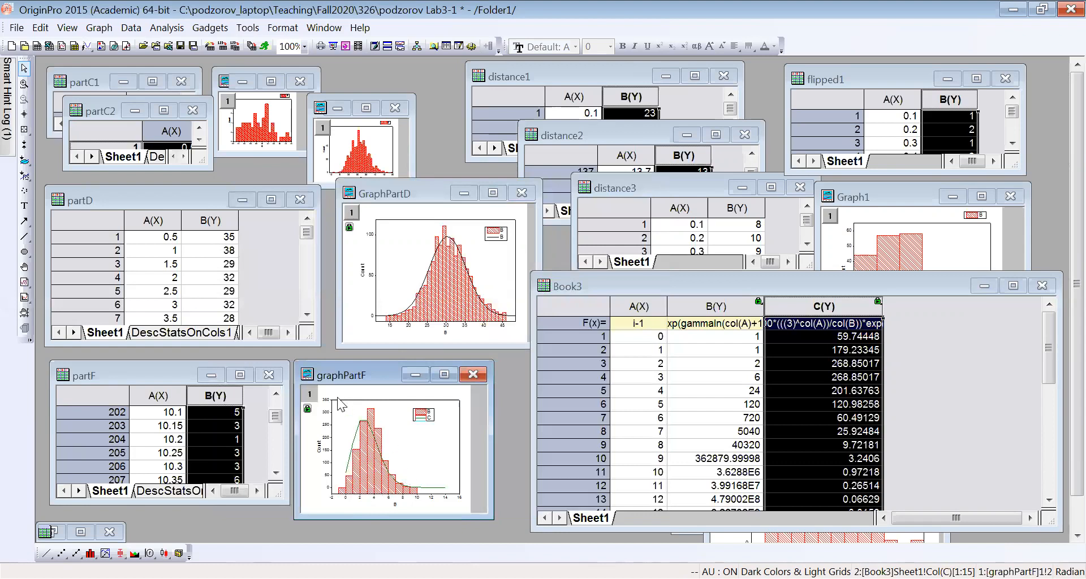
pyautogui.click(762, 282)
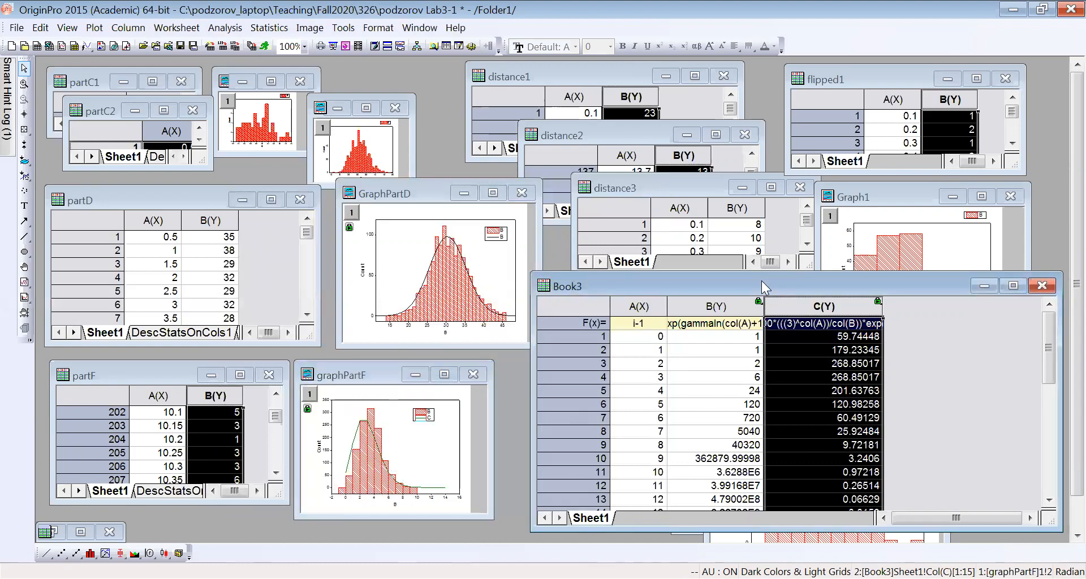
pyautogui.moveTo(761, 282); pyautogui.dragTo(631, 239)
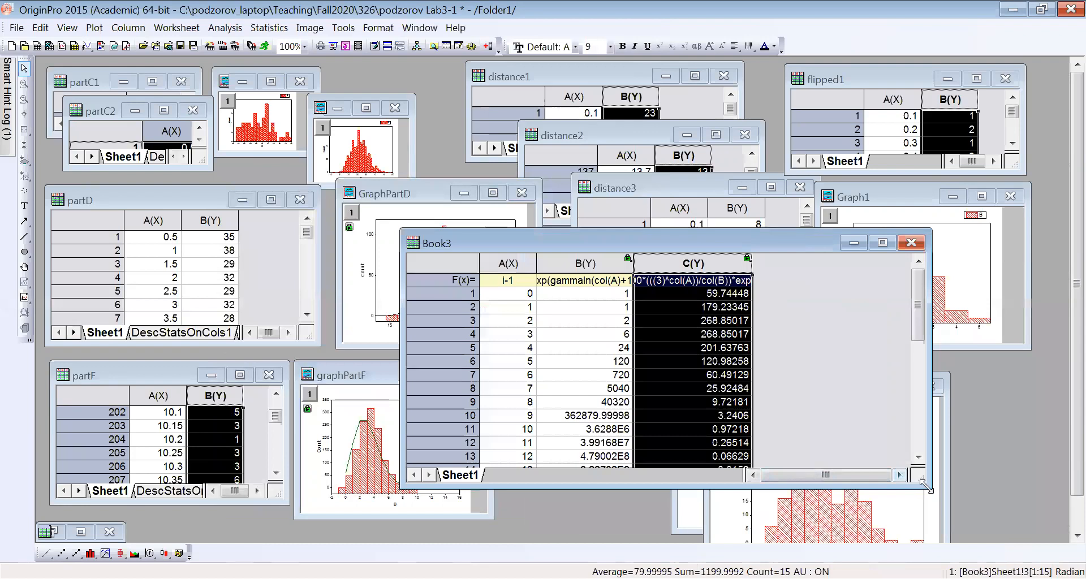
pyautogui.moveTo(926, 485); pyautogui.dragTo(934, 478)
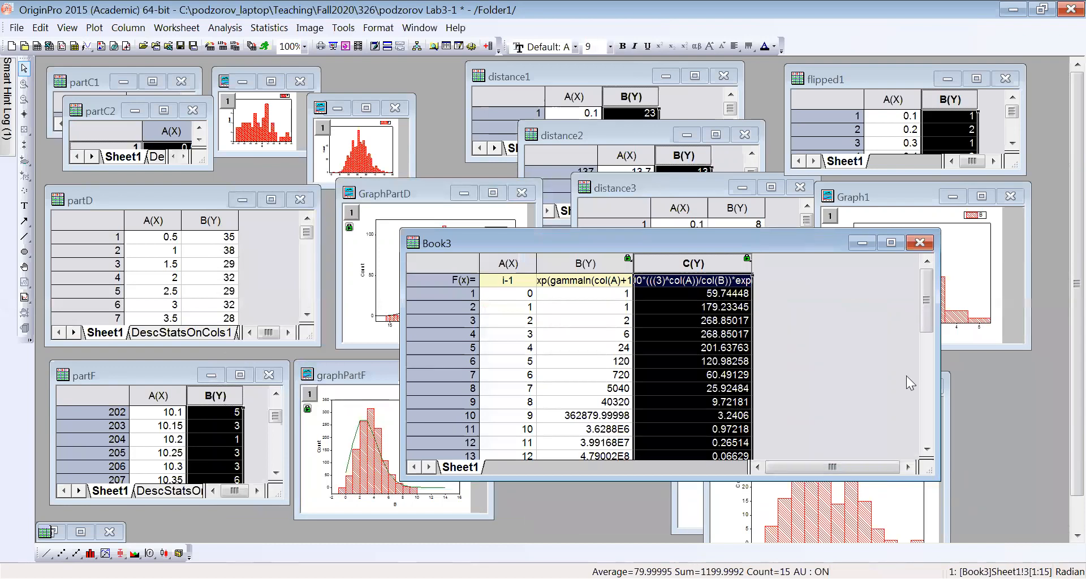
pyautogui.moveTo(769, 245); pyautogui.dragTo(543, 242)
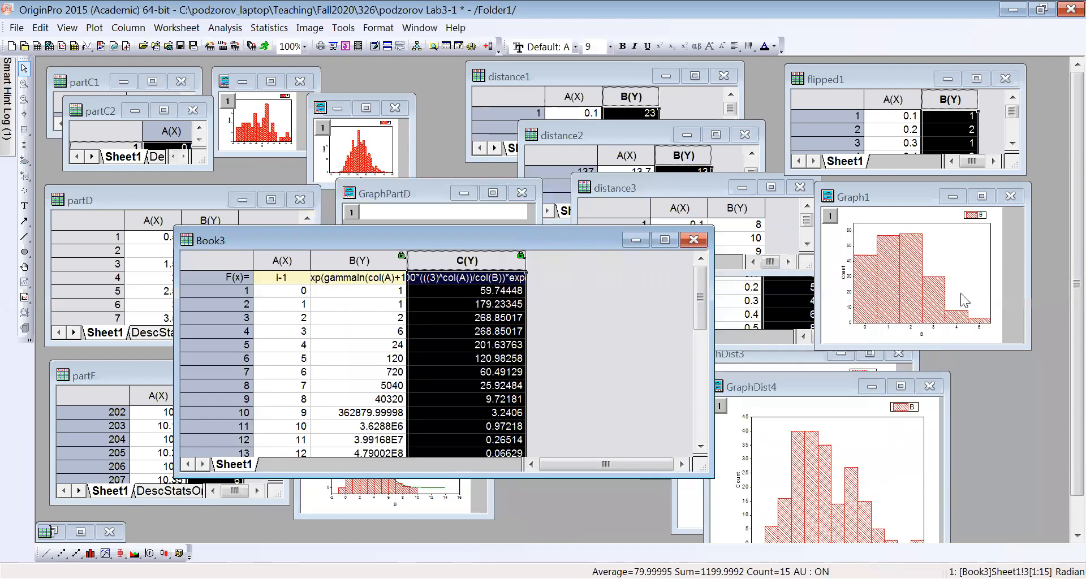
# - Make the flipped1 window taller to show more rows, and move Book3 slightly down toward the workspace's center
pyautogui.click(967, 252)
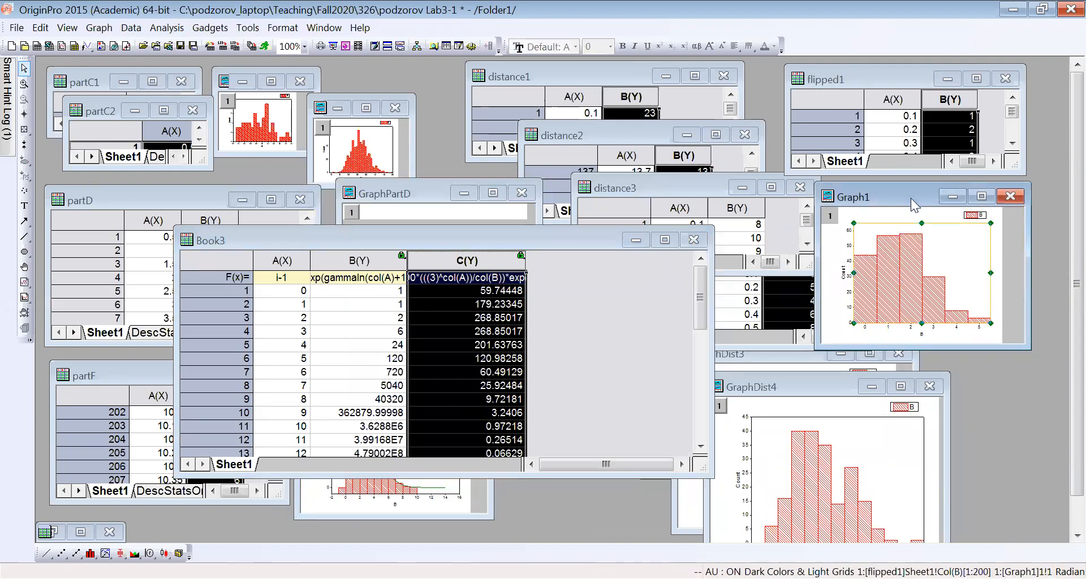
pyautogui.click(1020, 271)
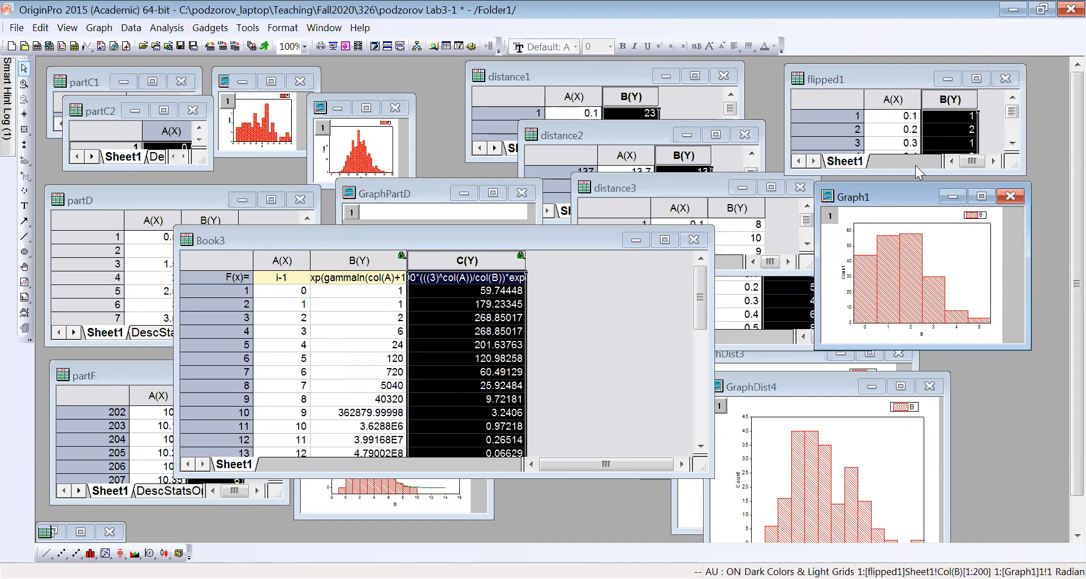
pyautogui.click(853, 175)
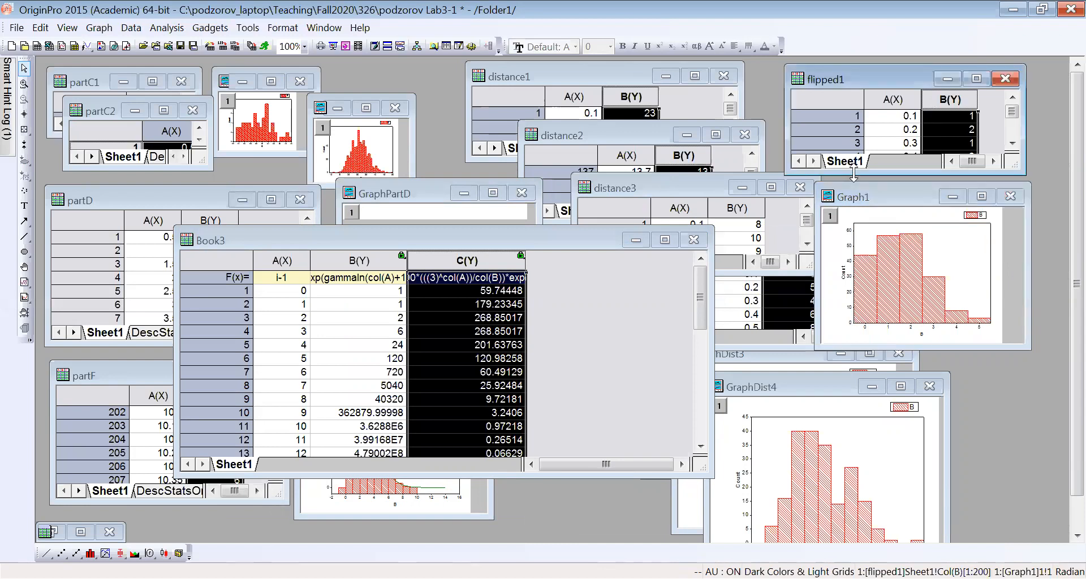
pyautogui.moveTo(853, 175); pyautogui.dragTo(855, 216)
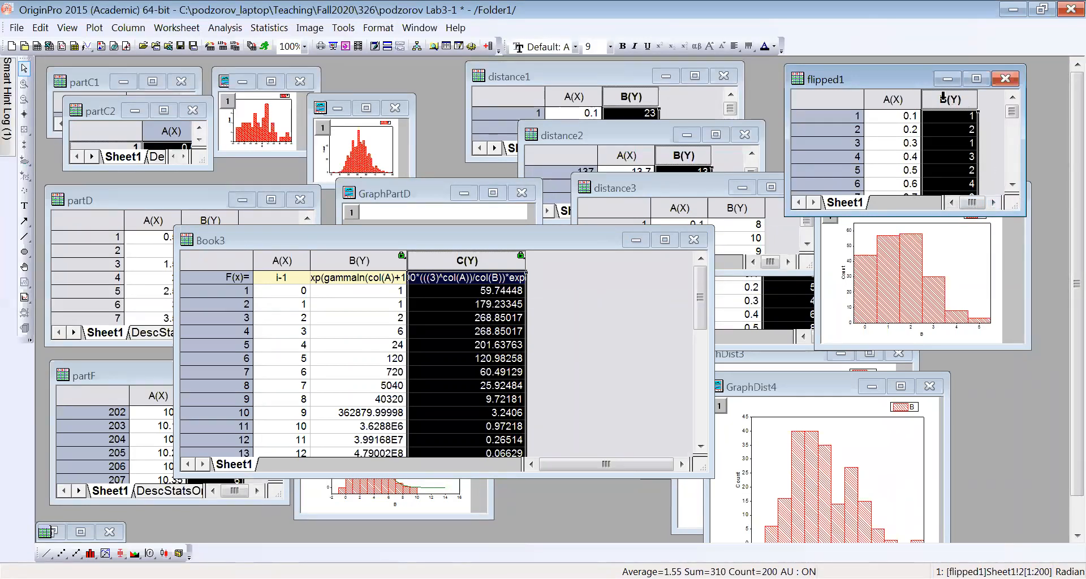
pyautogui.moveTo(590, 241); pyautogui.dragTo(674, 263)
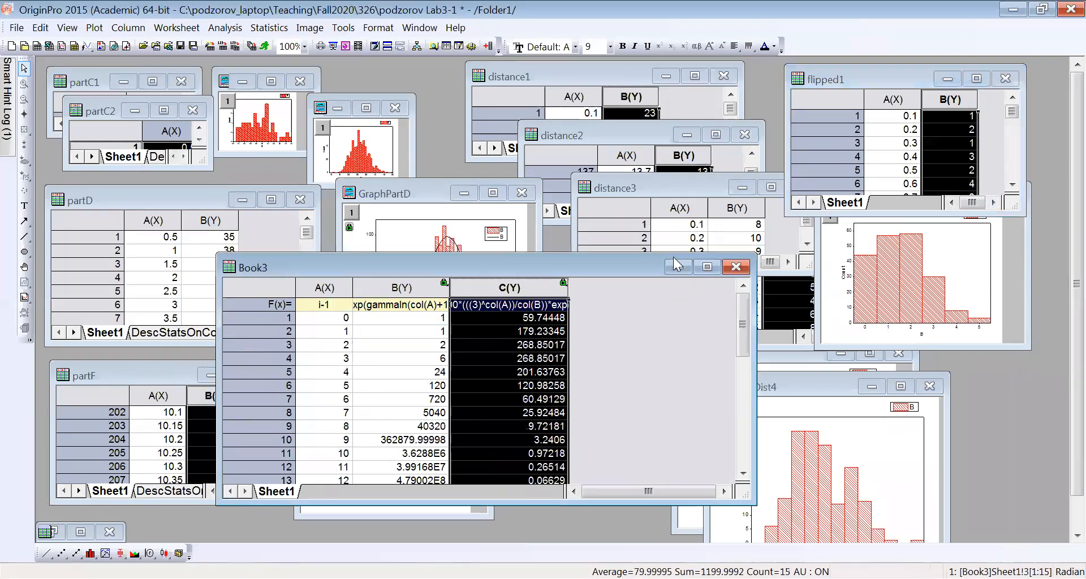
# - Run Statistics on Column for column B of flipped1 using the last used settings
pyautogui.click(950, 102)
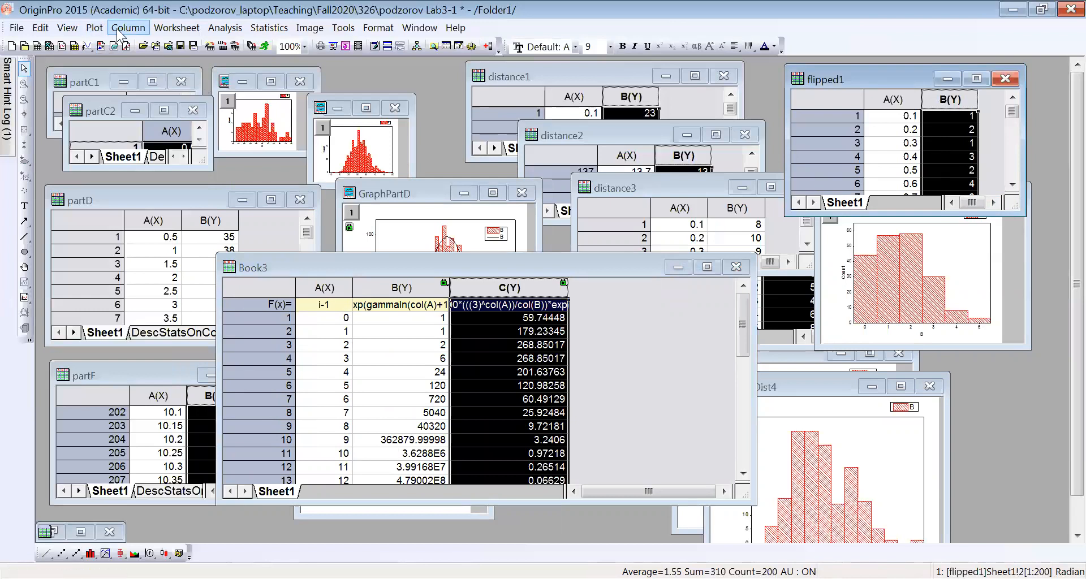
pyautogui.click(269, 29)
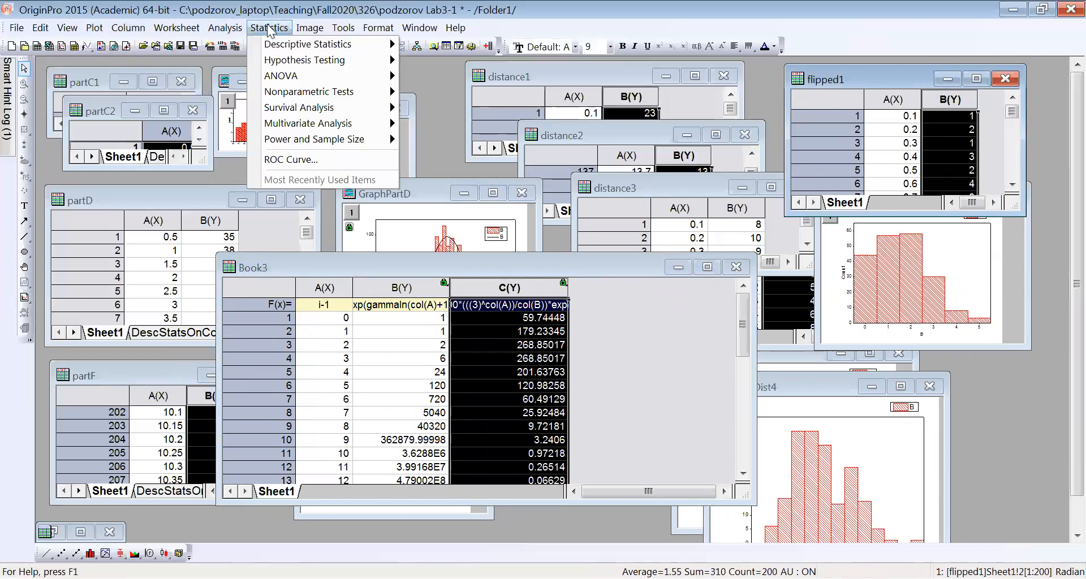
pyautogui.click(944, 106)
pyautogui.rightClick(943, 106)
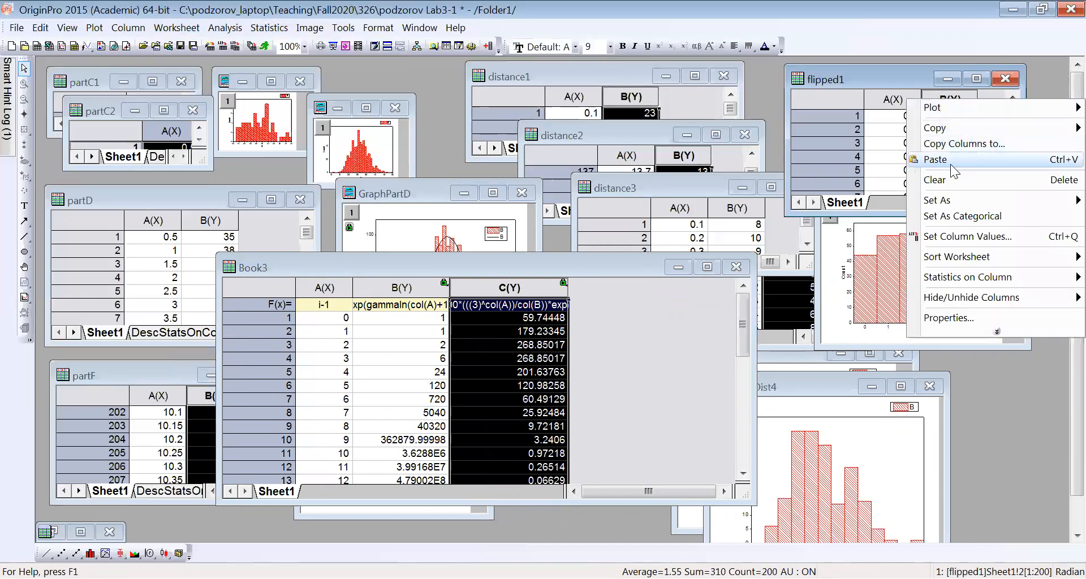
pyautogui.moveTo(951, 283)
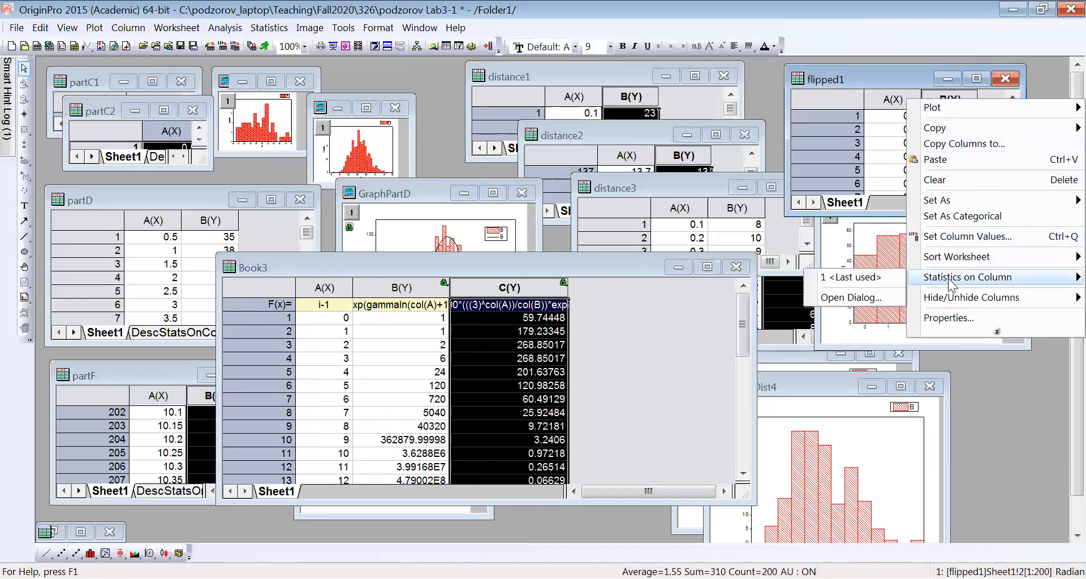
pyautogui.click(863, 276)
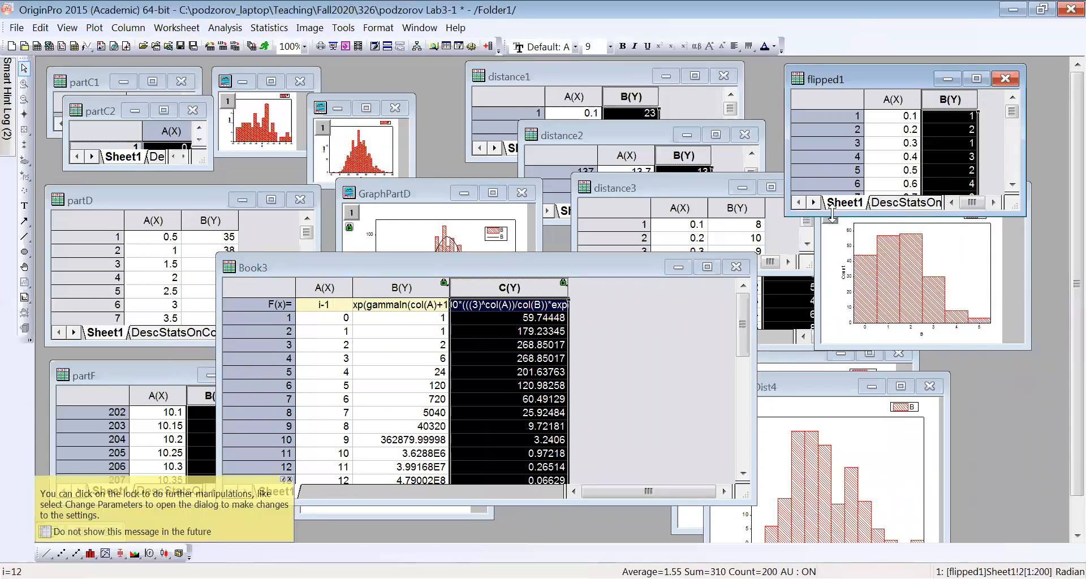
# - Enlarge flipped1 to examine the DescStatsOnCols1 sheet, return to Sheet1, and shrink and move the window above Graph1
pyautogui.moveTo(787, 214); pyautogui.dragTo(607, 246)
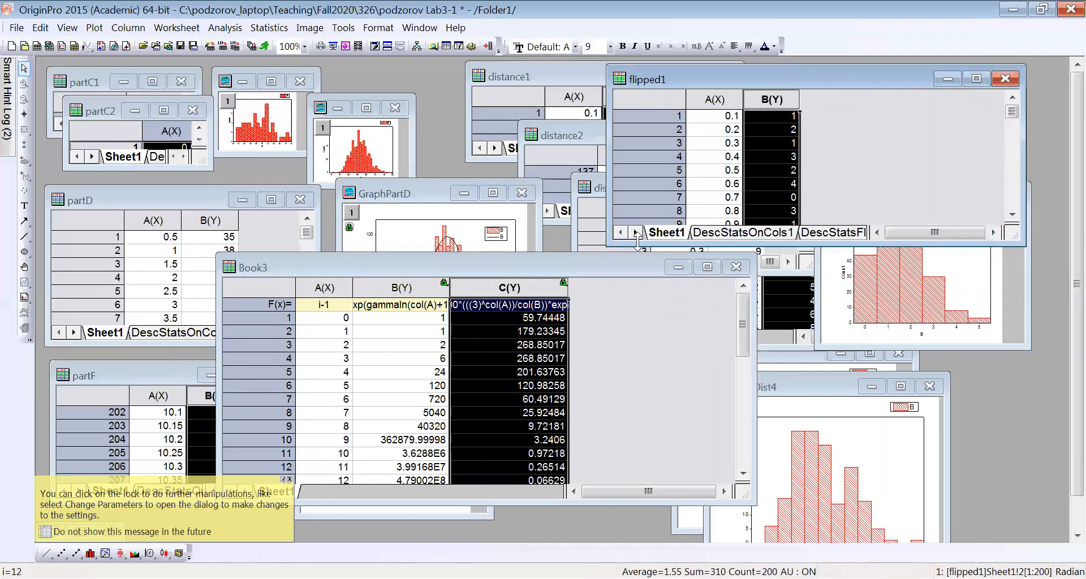
pyautogui.click(747, 232)
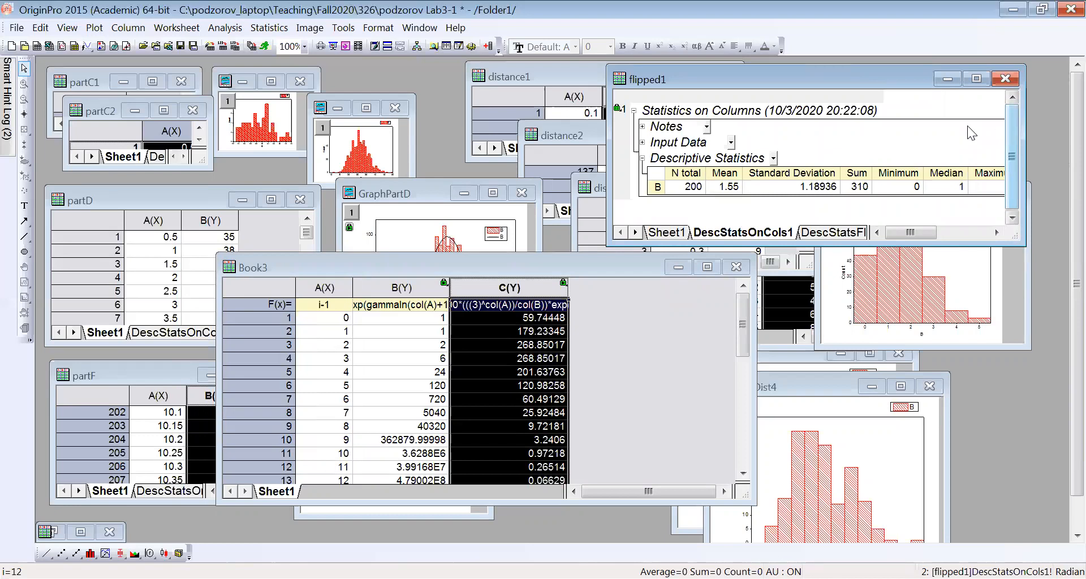
pyautogui.click(659, 232)
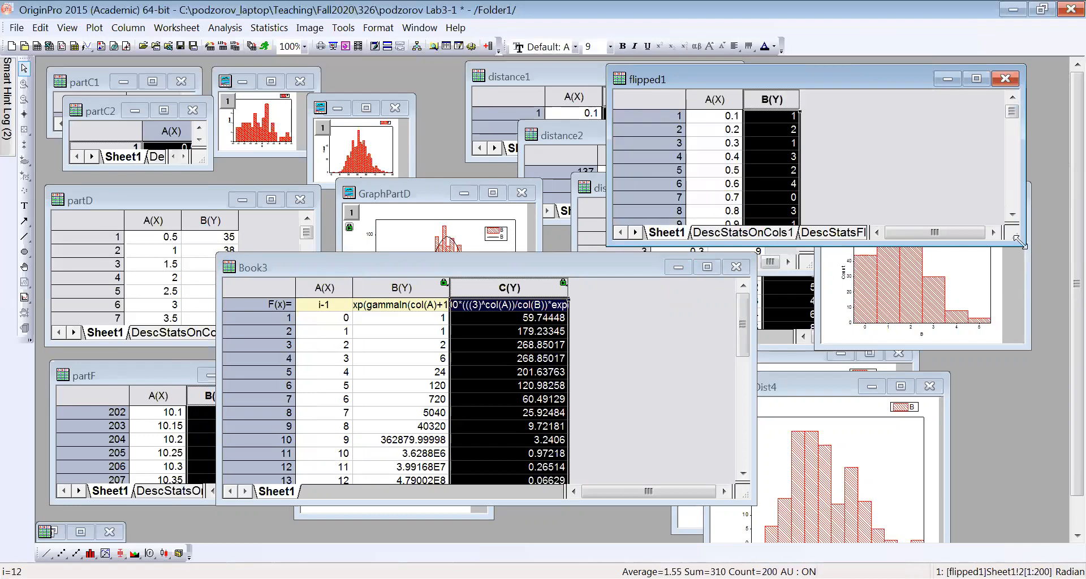
pyautogui.moveTo(1020, 242); pyautogui.dragTo(835, 206)
pyautogui.moveTo(705, 76); pyautogui.dragTo(909, 65)
# - Add a new column D to Book3 and widen it
pyautogui.click(622, 349)
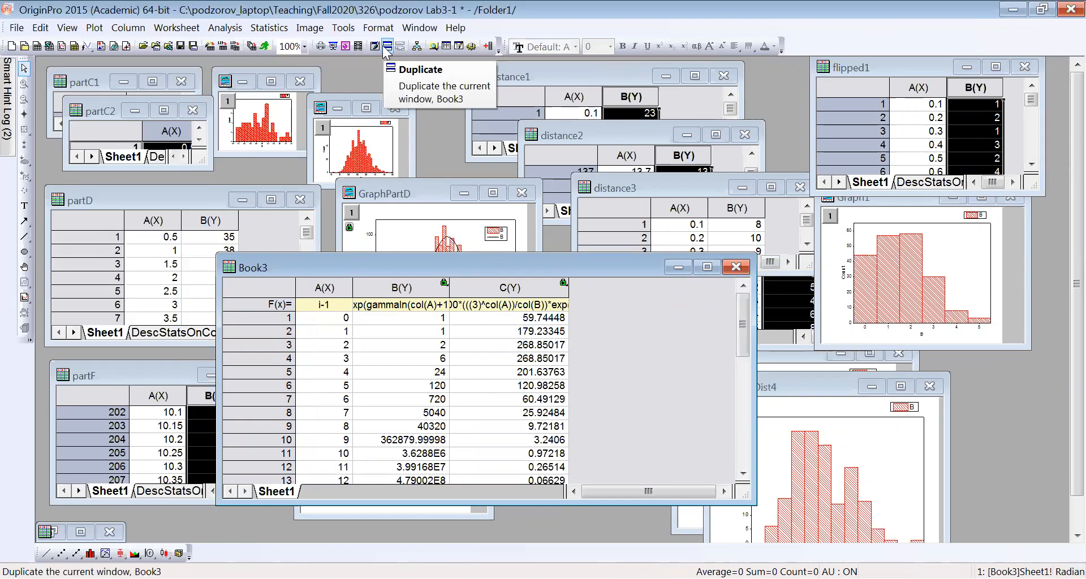
pyautogui.click(490, 48)
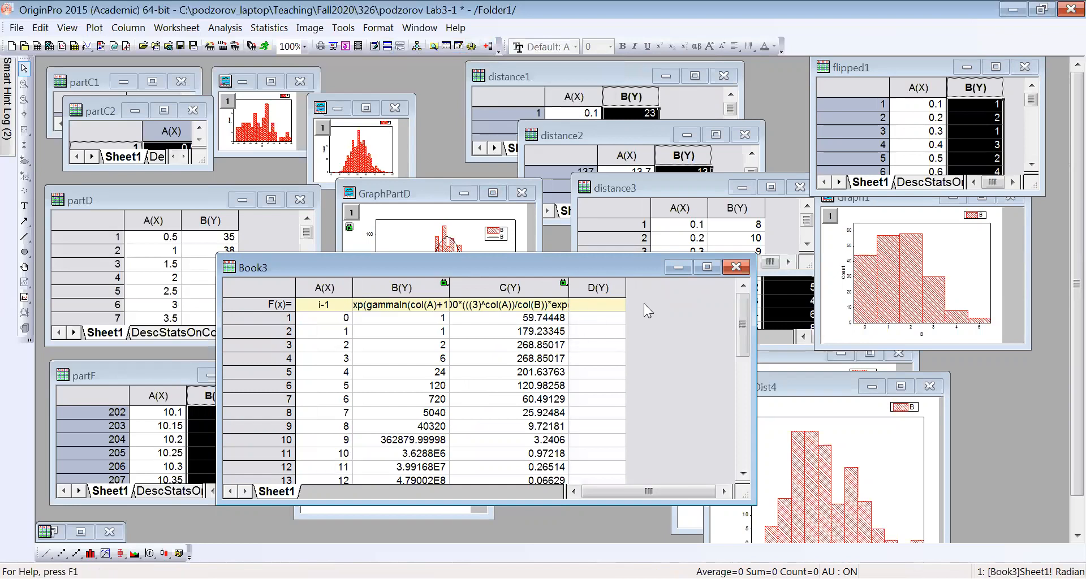
pyautogui.moveTo(625, 287); pyautogui.dragTo(701, 289)
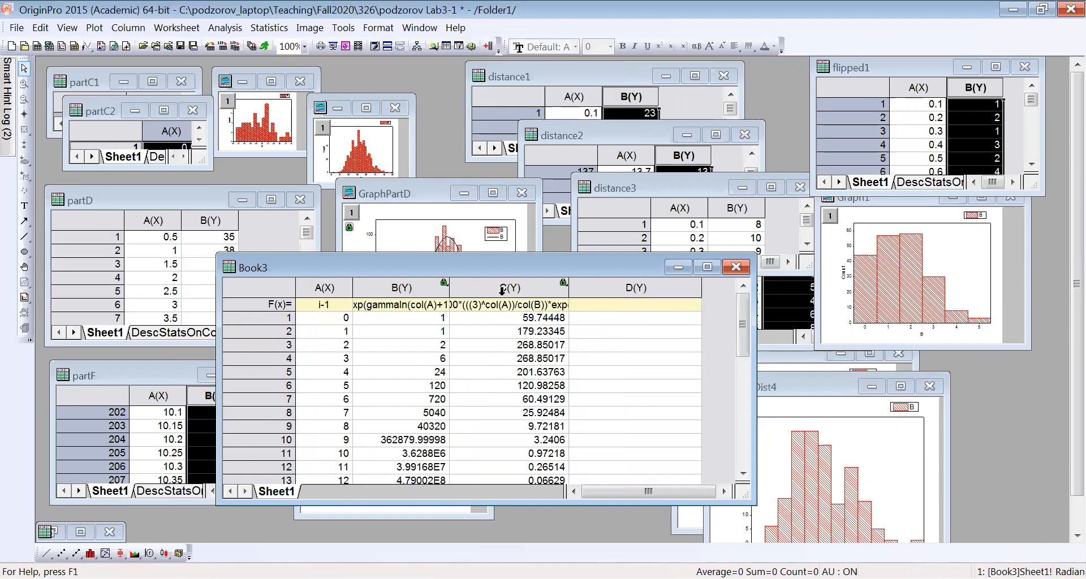
# - Copy the full formula 1200*(((3)^col(A))/col(B))*exp(-3) from Book3's column C without changing that column
pyautogui.click(502, 289)
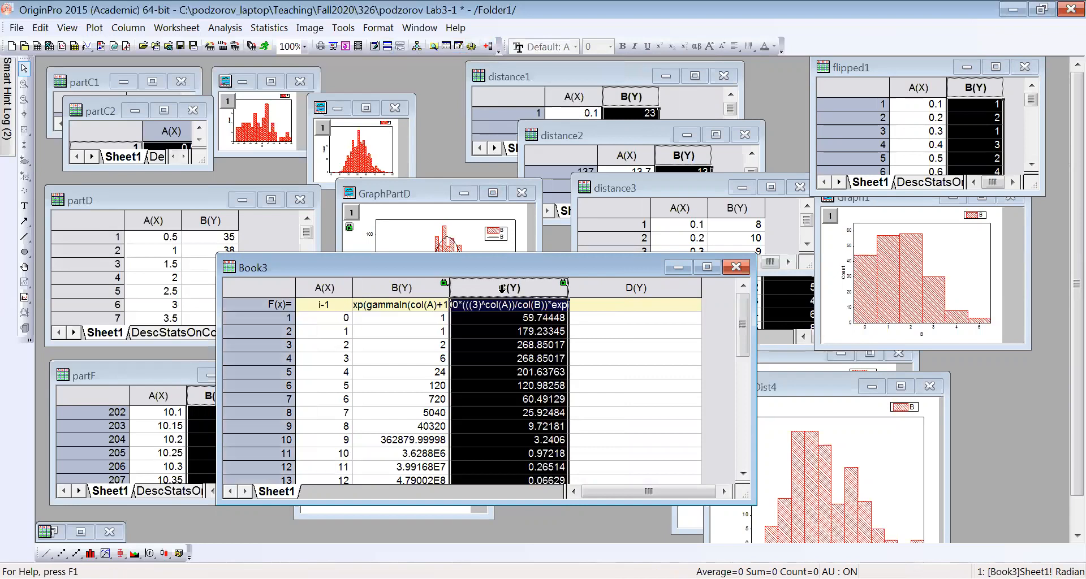
pyautogui.rightClick(503, 289)
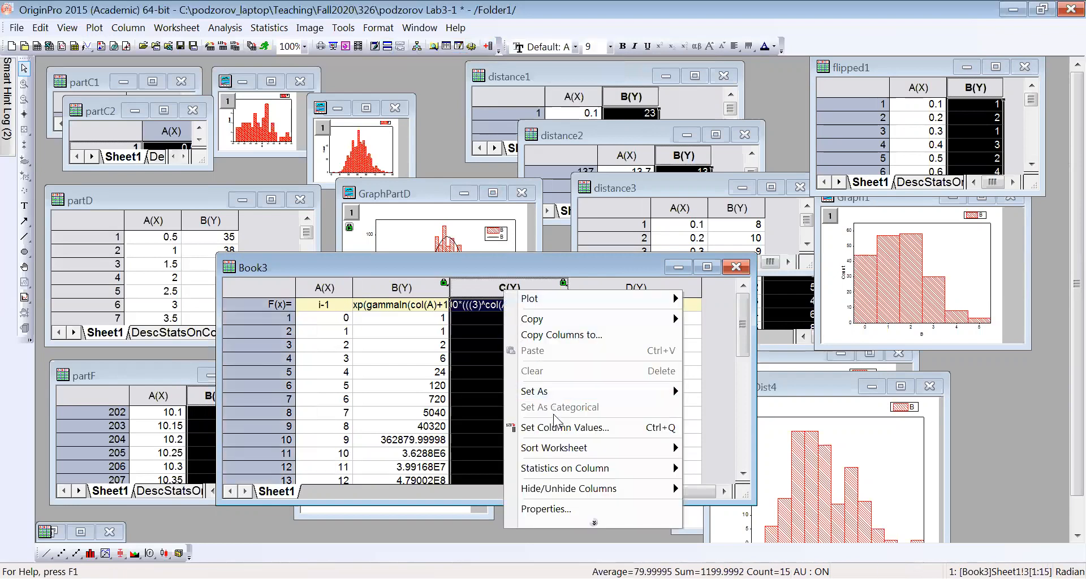
pyautogui.click(557, 428)
pyautogui.moveTo(543, 291); pyautogui.dragTo(207, 273)
pyautogui.rightClick(366, 291)
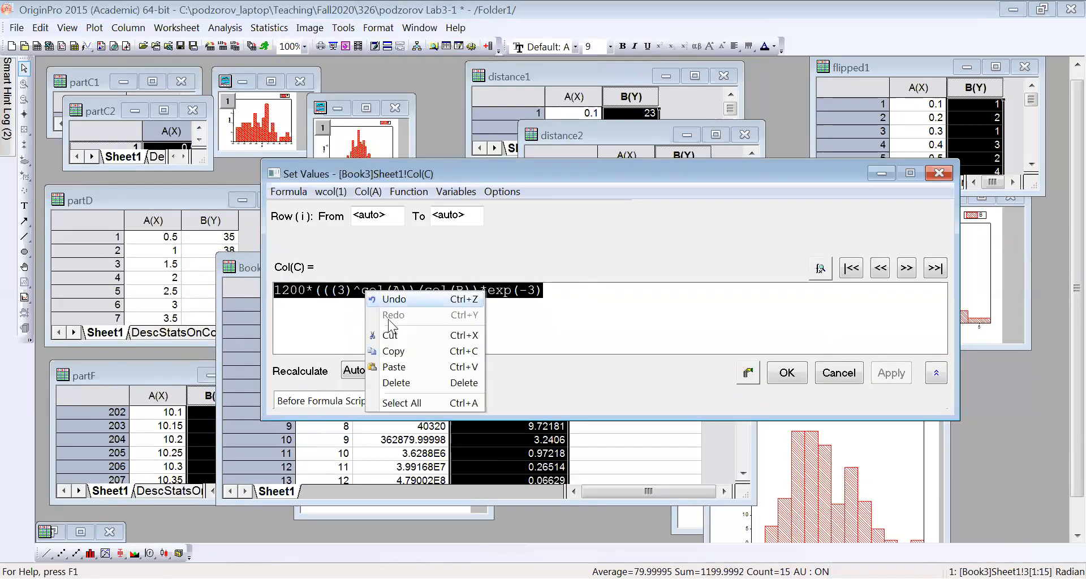
pyautogui.click(395, 351)
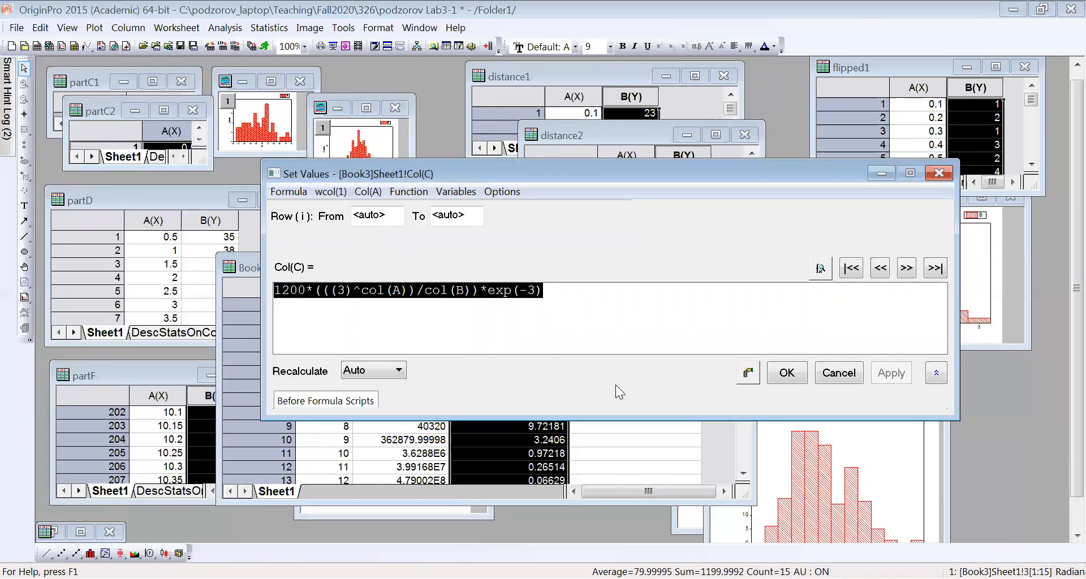
pyautogui.click(834, 378)
# - Set Book3's column D values to 1200*(((1.55)^col(A))/col(B))*exp(-1.55), reusing the copied formula
pyautogui.click(631, 289)
pyautogui.rightClick(630, 291)
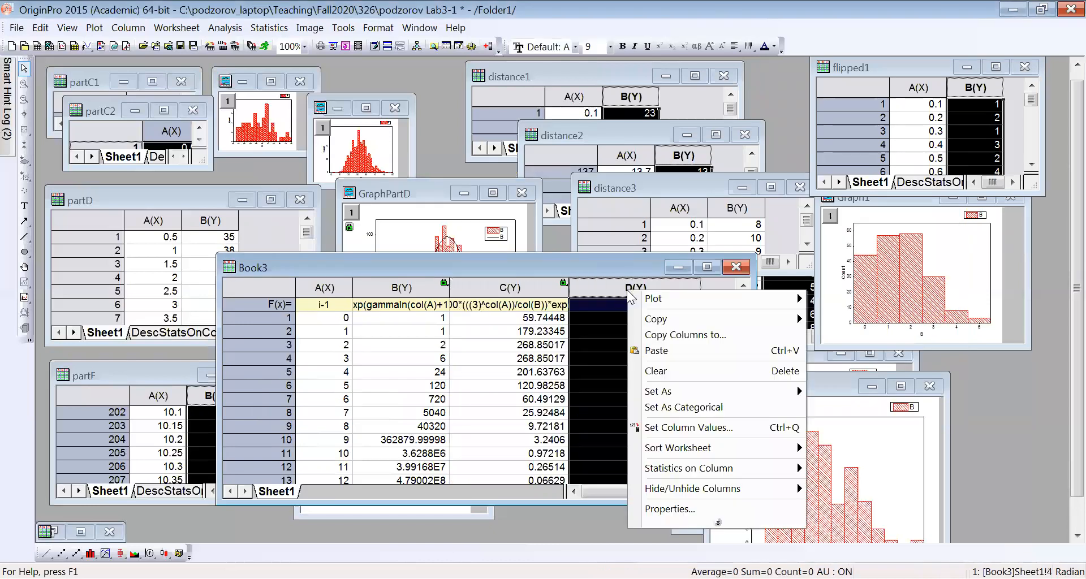
pyautogui.click(665, 429)
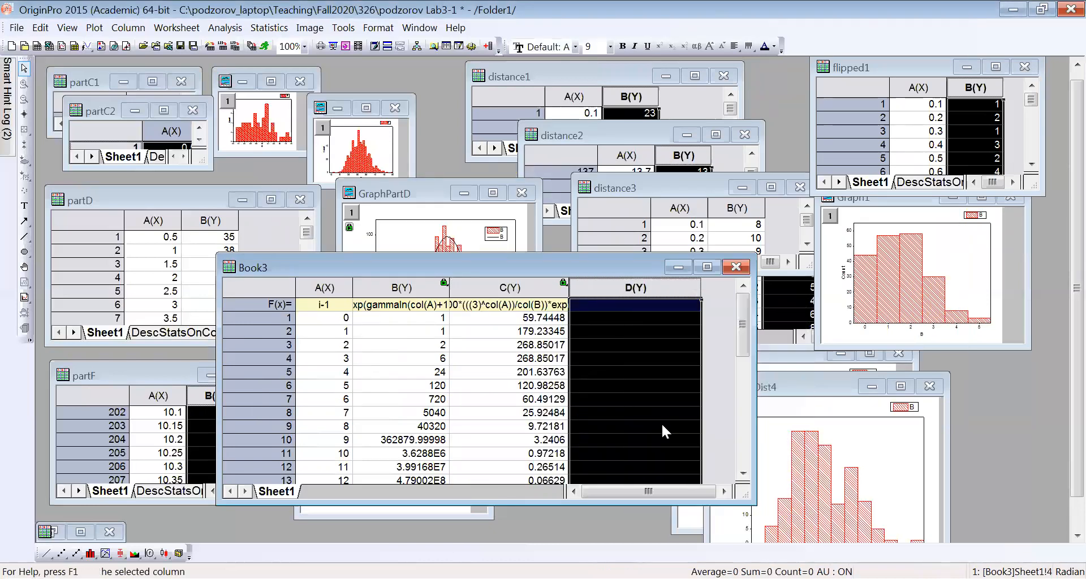
pyautogui.rightClick(464, 311)
pyautogui.click(498, 388)
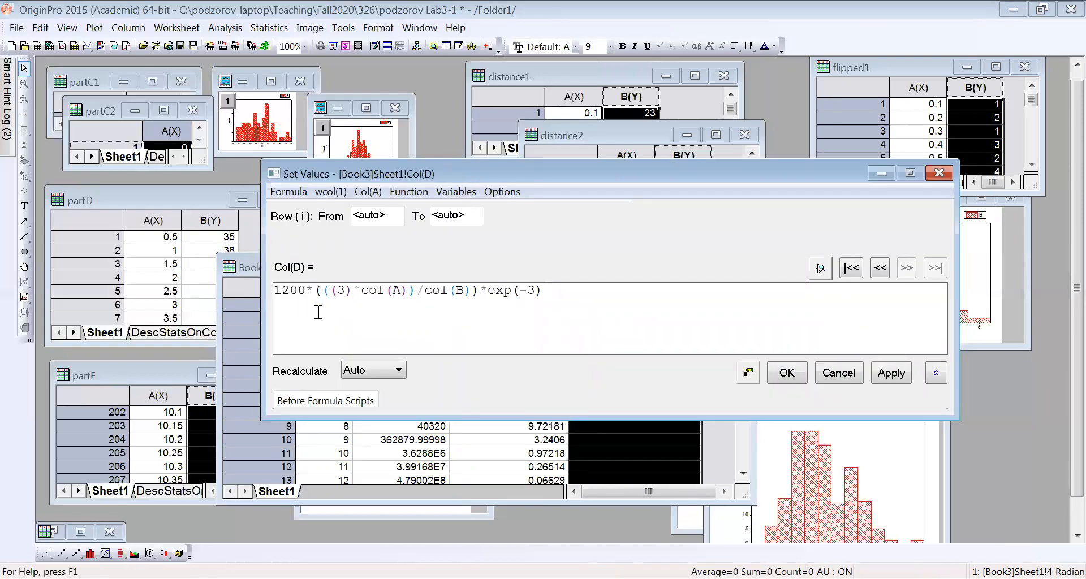
pyautogui.click(346, 290)
pyautogui.press('BackSpace')
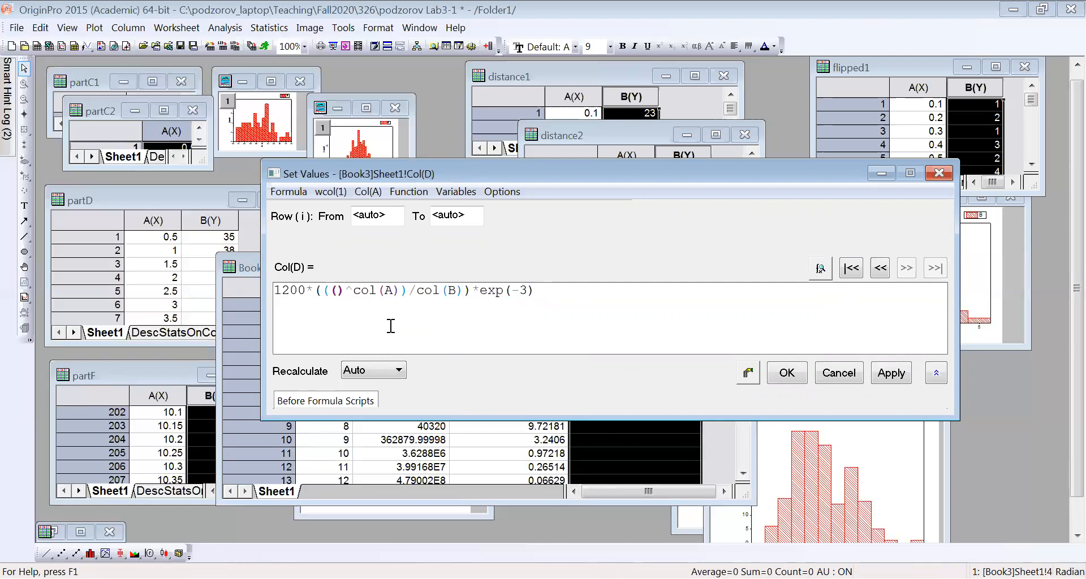
pyautogui.write('1.55')
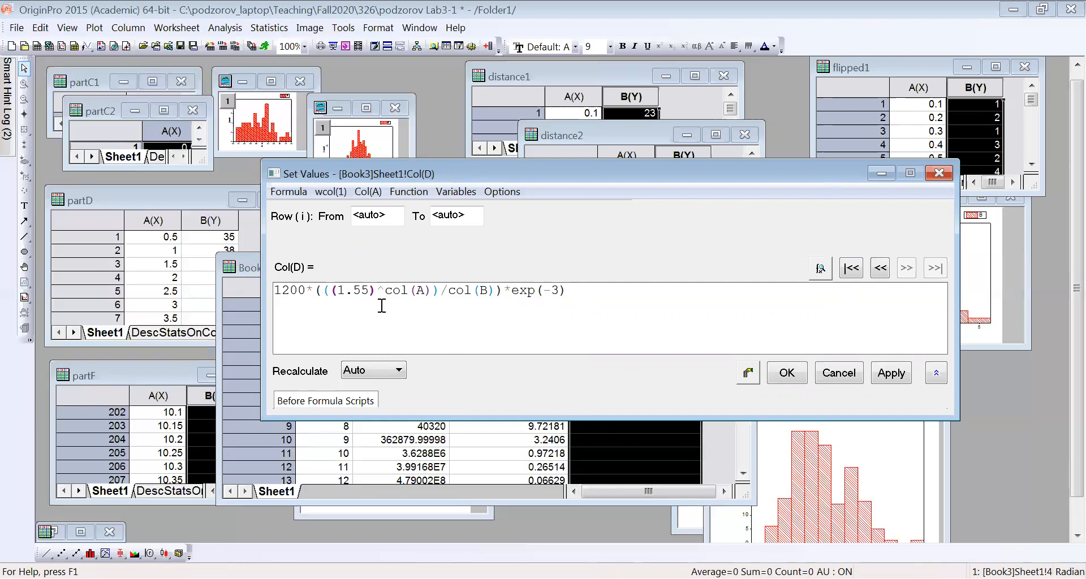
pyautogui.click(551, 290)
pyautogui.write('1.55')
pyautogui.click(792, 372)
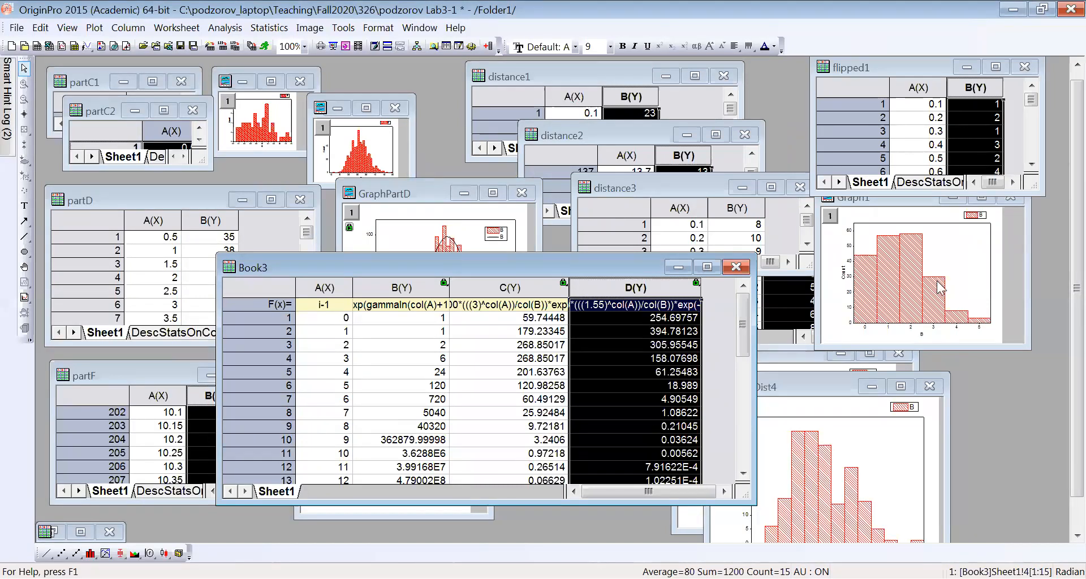
# - Check the number of data rows in flipped1's Sheet1 and the N total in DescStatsOnCols1, then return to Sheet1
pyautogui.moveTo(1032, 101); pyautogui.dragTo(975, 145)
pyautogui.scroll(3, 971, 139)
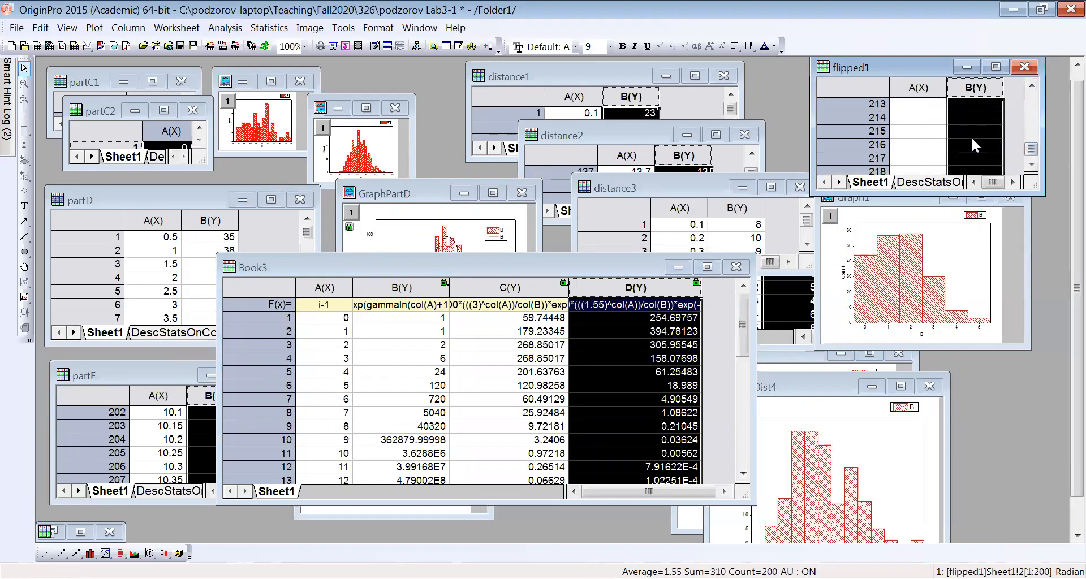
pyautogui.scroll(4, 964, 141)
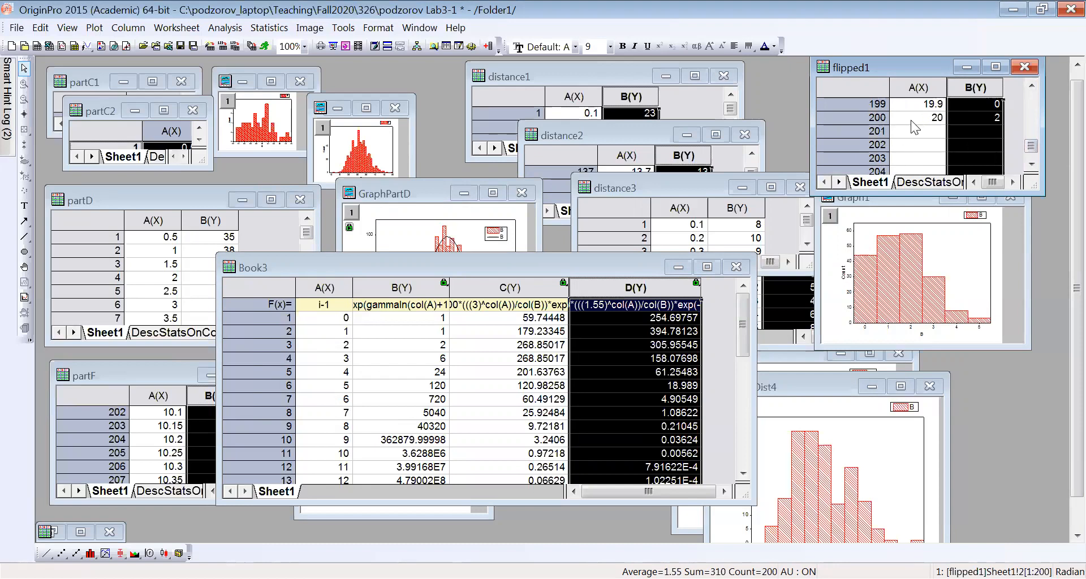
pyautogui.click(925, 182)
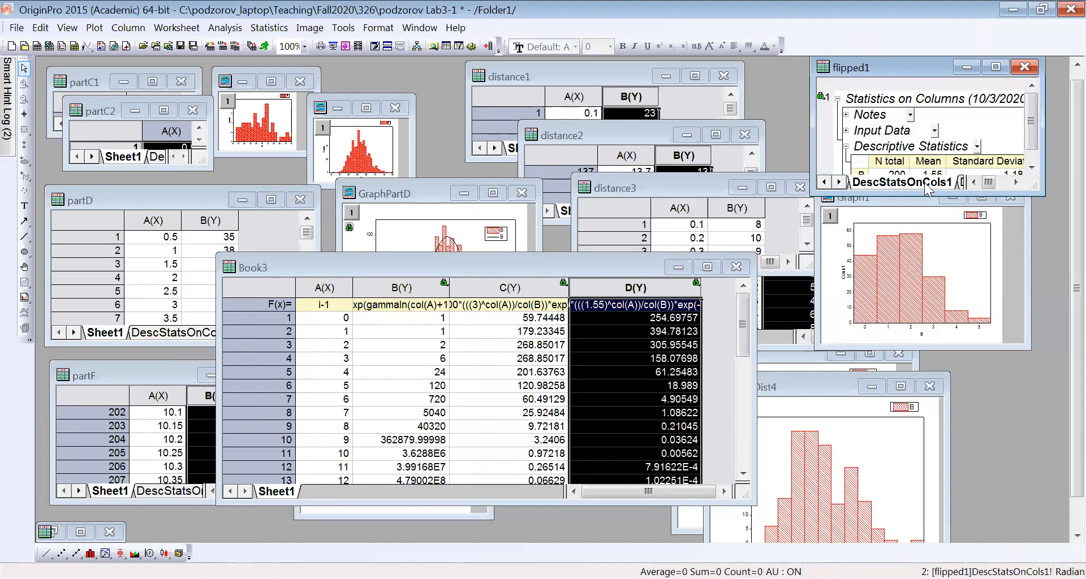
pyautogui.scroll(-1, 916, 160)
pyautogui.click(894, 161)
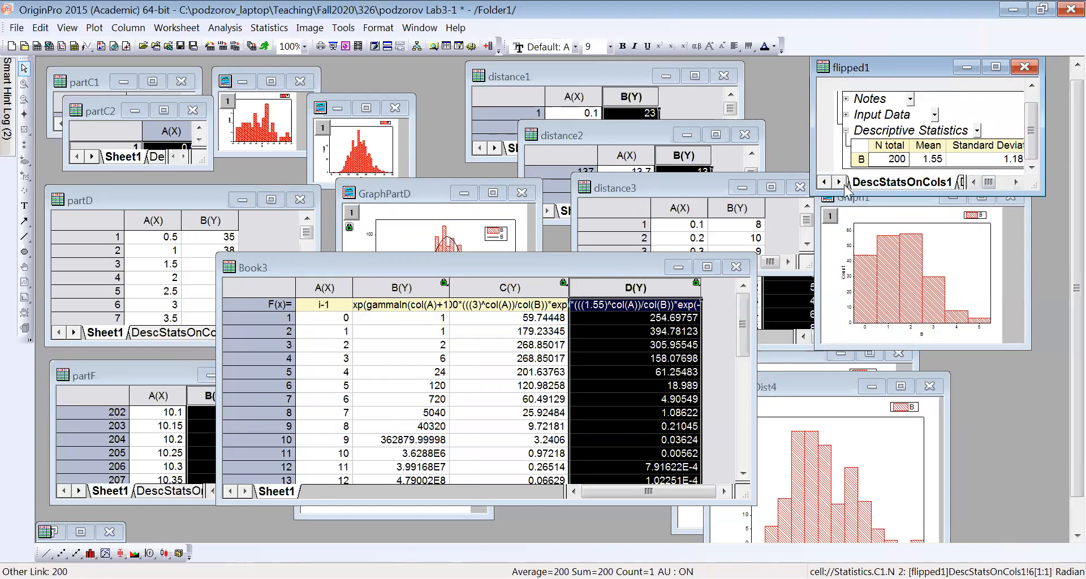
pyautogui.click(823, 182)
pyautogui.click(869, 183)
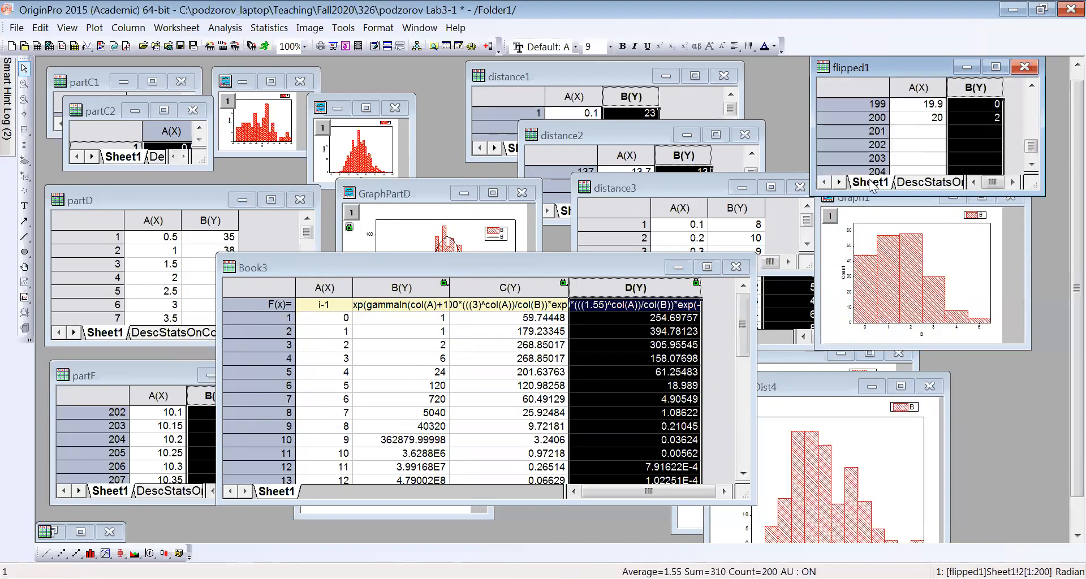
# - Change the leading factor in Book3's column D formula to 200
pyautogui.click(636, 288)
pyautogui.rightClick(636, 290)
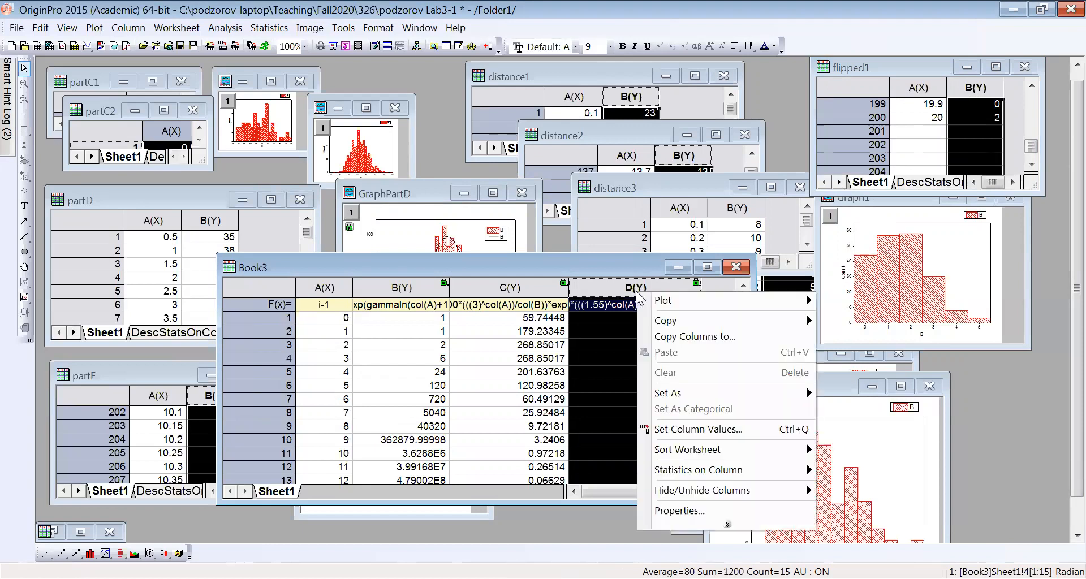
pyautogui.click(673, 434)
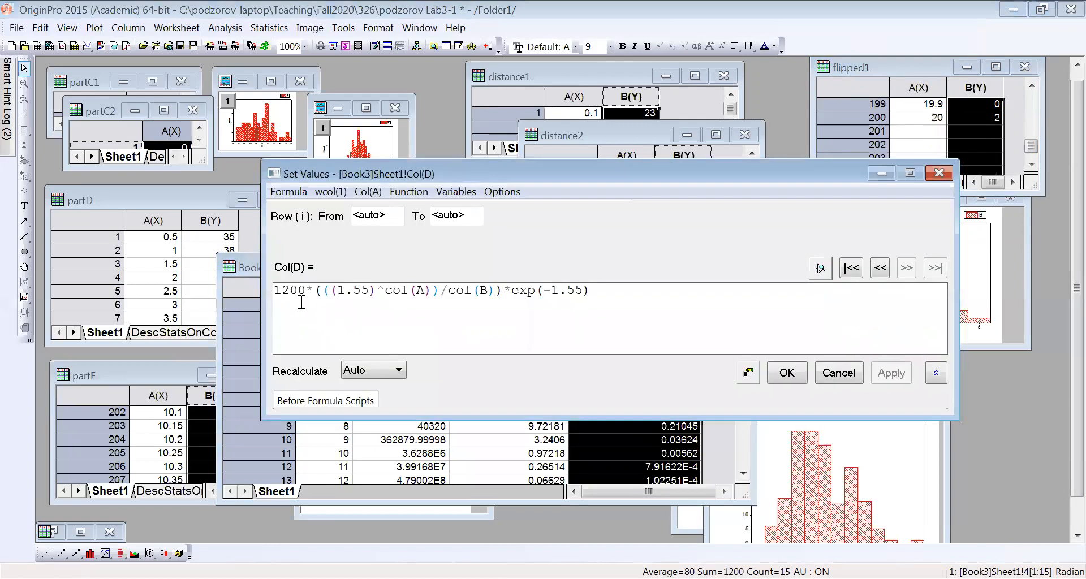
pyautogui.click(282, 291)
pyautogui.press('BackSpace')
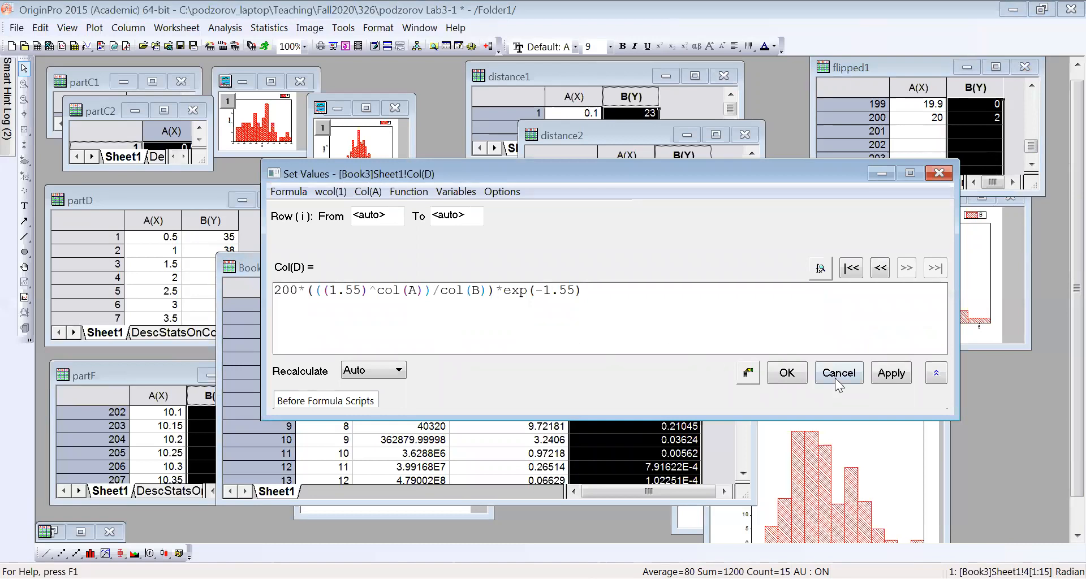
pyautogui.click(798, 375)
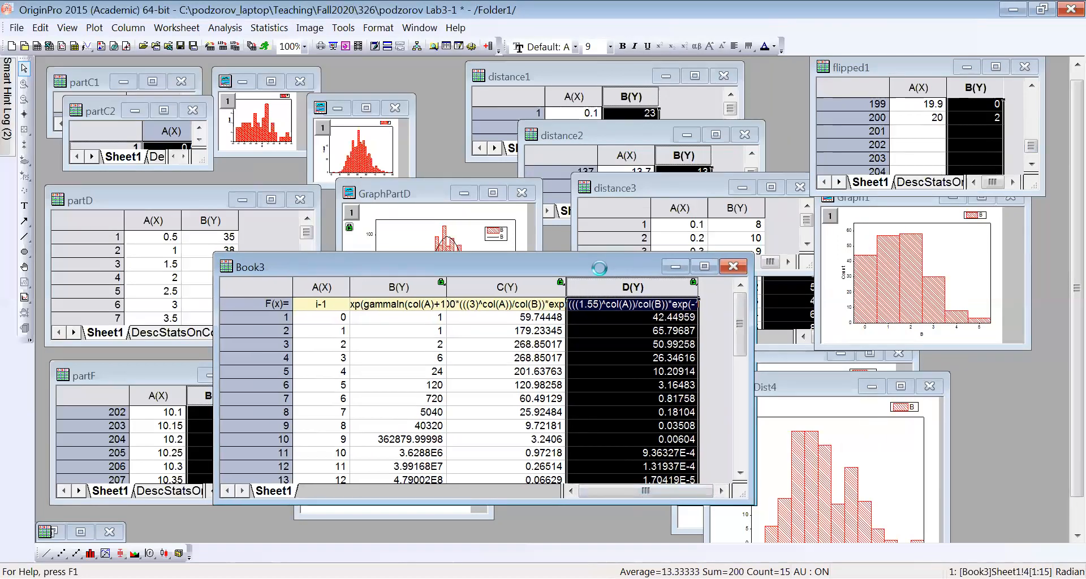
# - Move Book3 away from Graph1 and enlarge Graph1 beside it
pyautogui.moveTo(599, 267); pyautogui.dragTo(515, 293)
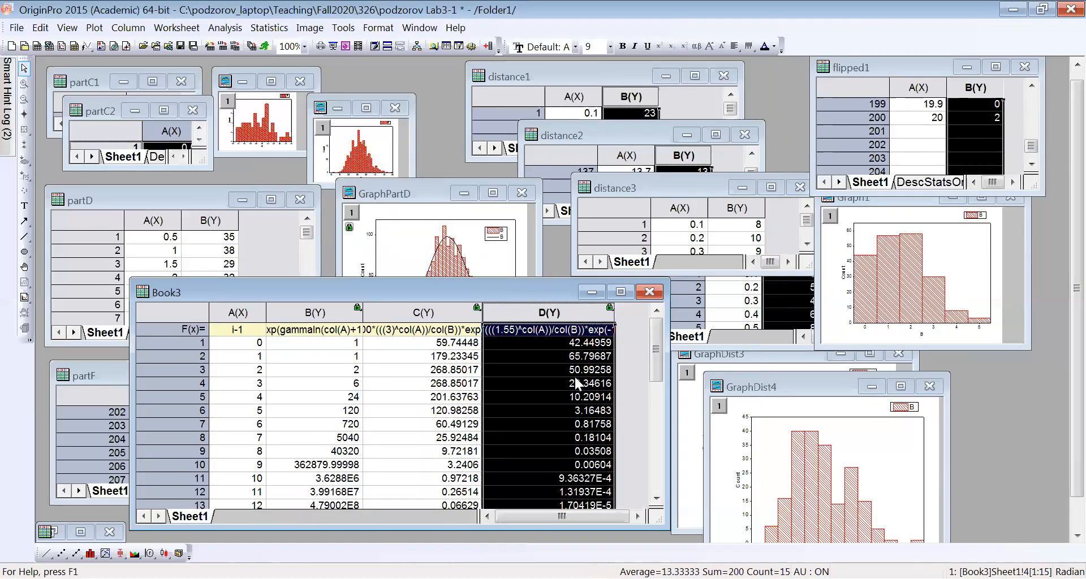
pyautogui.click(817, 345)
pyautogui.moveTo(818, 345); pyautogui.dragTo(692, 508)
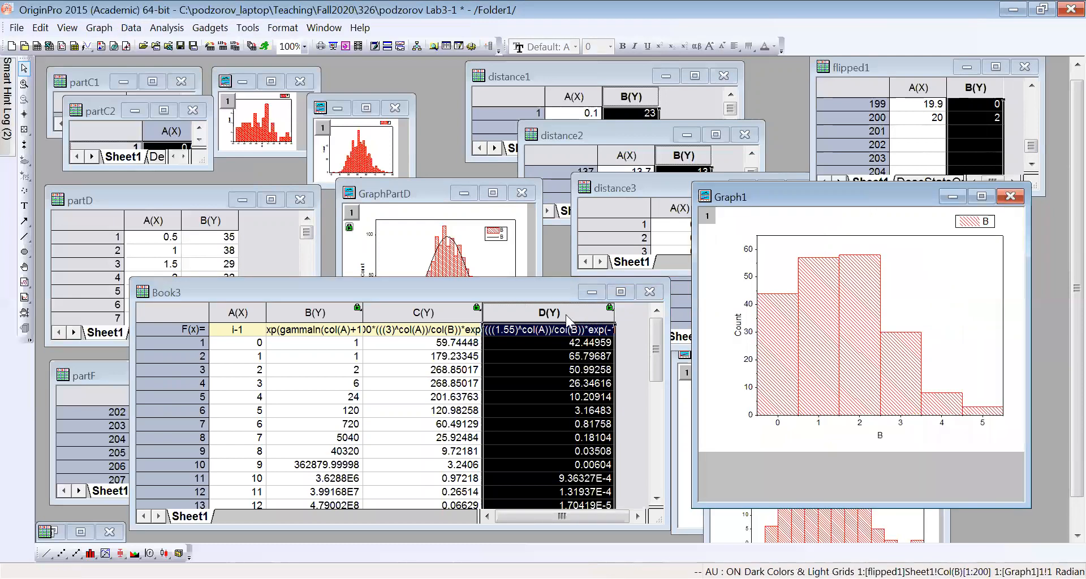
# - Add Book3's column D to Graph1 as a line plot and rescale the axes to frame the histogram bars
pyautogui.click(566, 314)
pyautogui.click(920, 282)
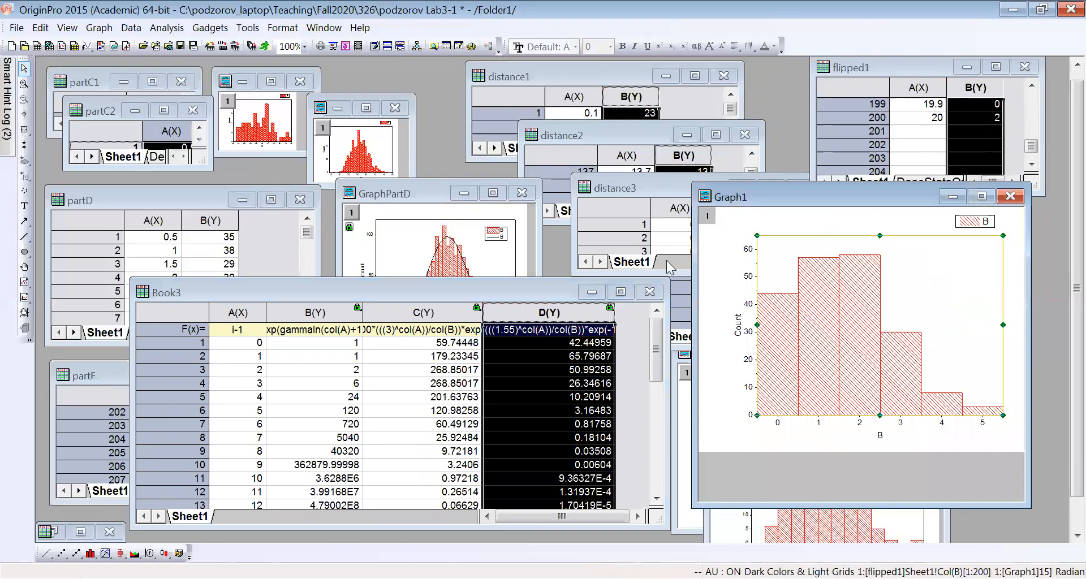
pyautogui.click(99, 30)
pyautogui.moveTo(105, 45)
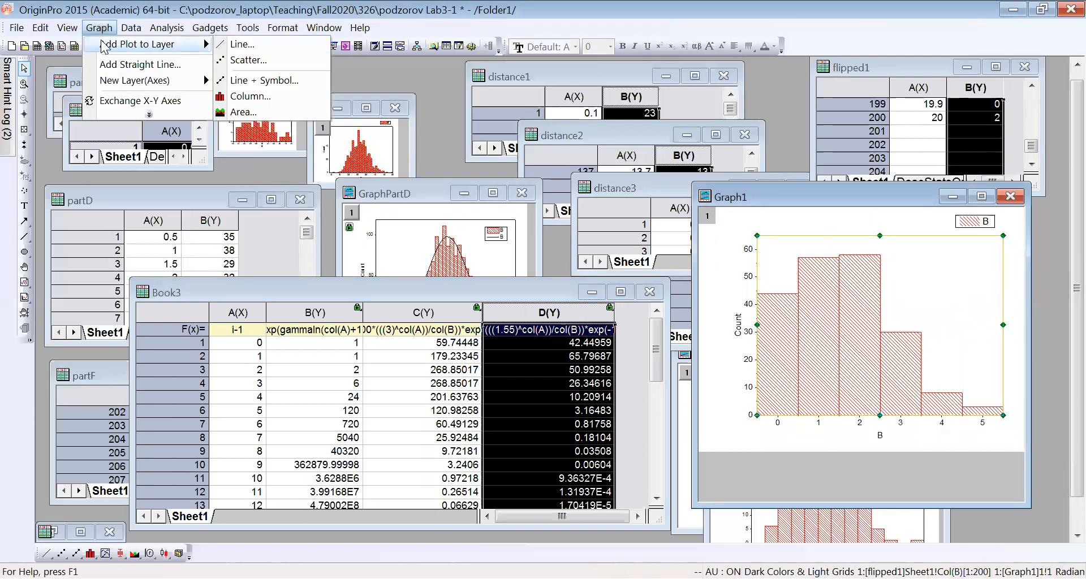
pyautogui.click(232, 46)
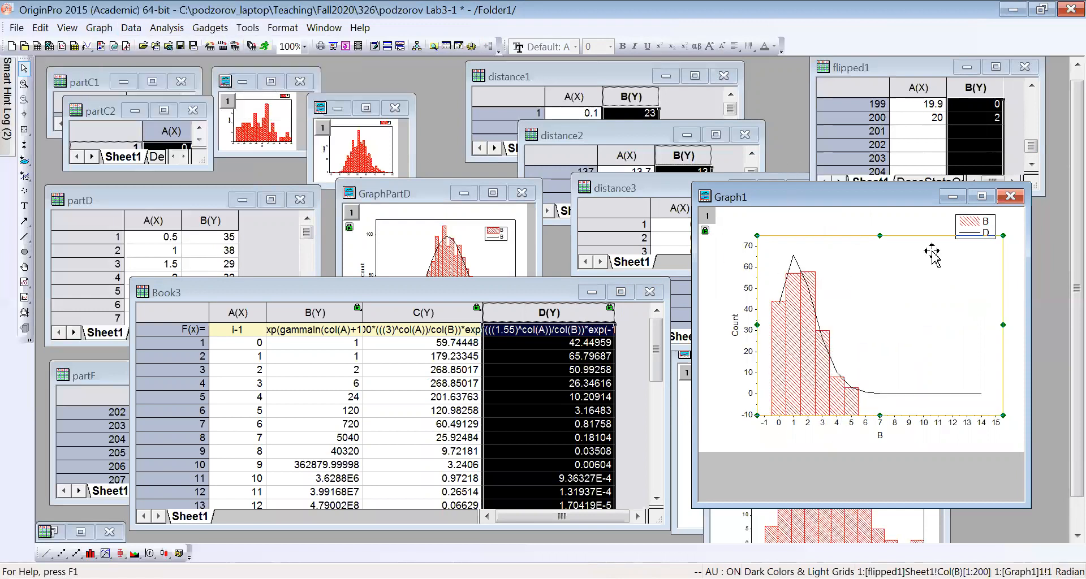
pyautogui.click(1015, 294)
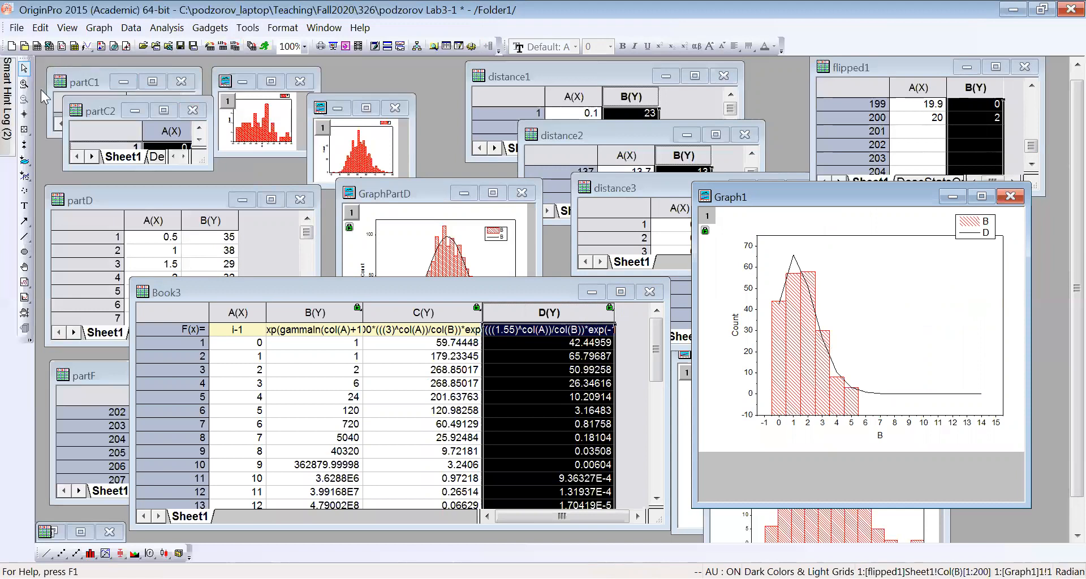
pyautogui.click(23, 83)
pyautogui.moveTo(770, 414); pyautogui.dragTo(866, 253)
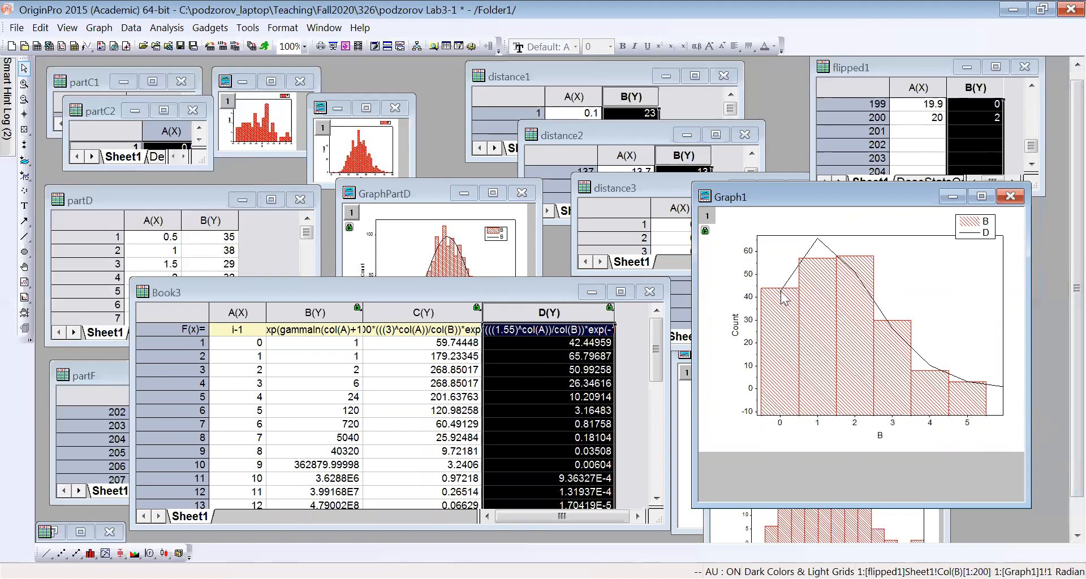
# - Change Graph1's column D curve to Line + Symbol with filled circle symbols of size 12
pyautogui.click(967, 233)
pyautogui.doubleClick(967, 235)
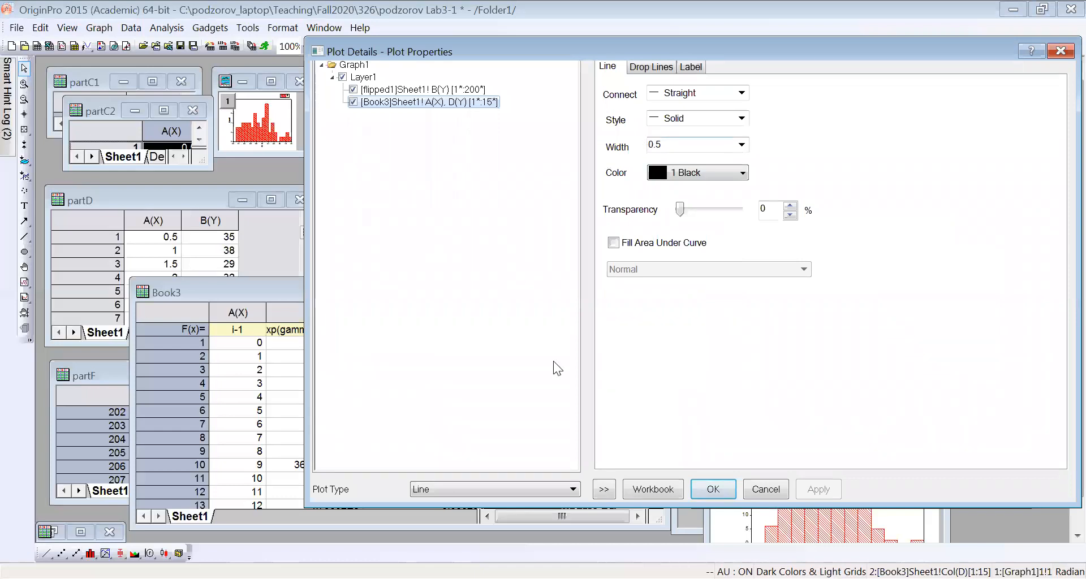
pyautogui.click(469, 487)
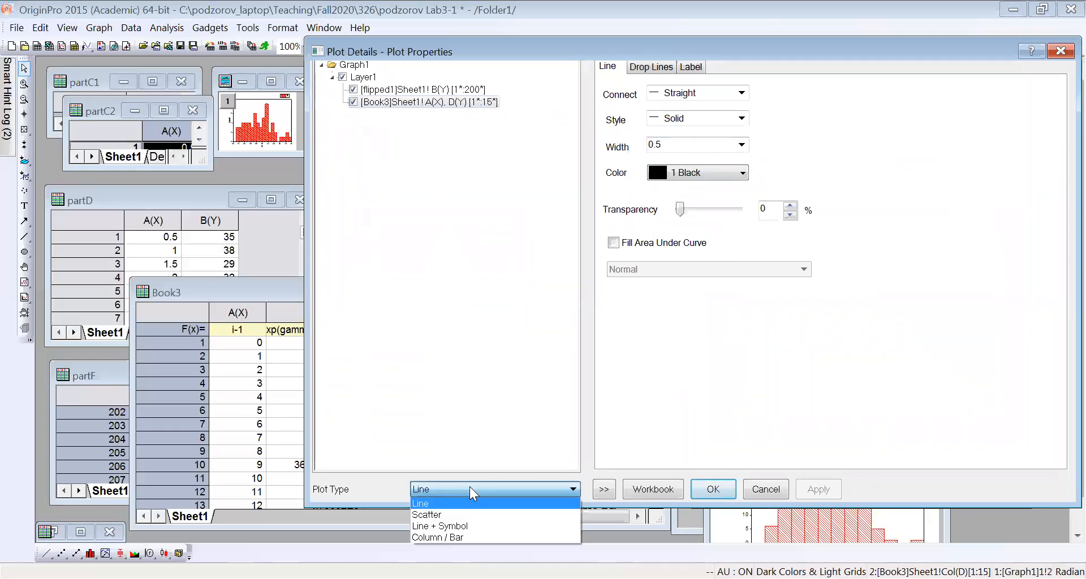
pyautogui.click(456, 525)
pyautogui.click(642, 69)
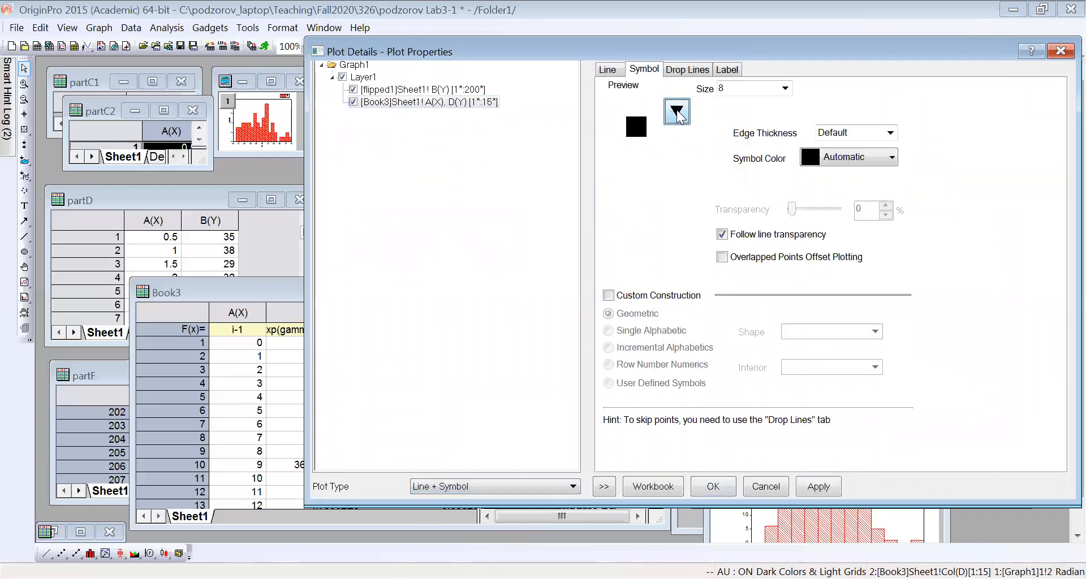
pyautogui.click(678, 115)
pyautogui.click(618, 136)
pyautogui.click(747, 88)
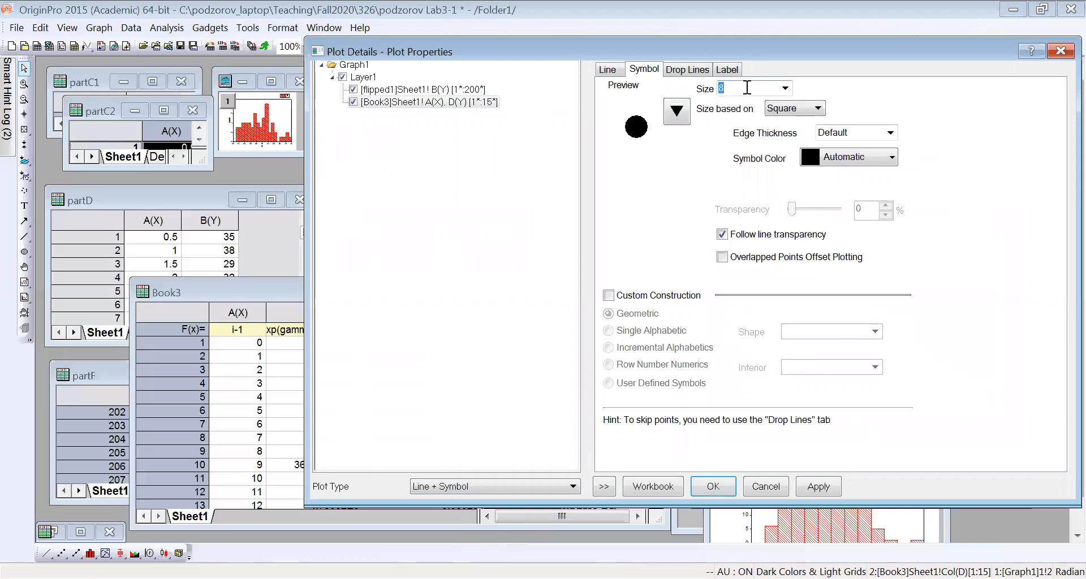
pyautogui.write('12')
pyautogui.click(702, 486)
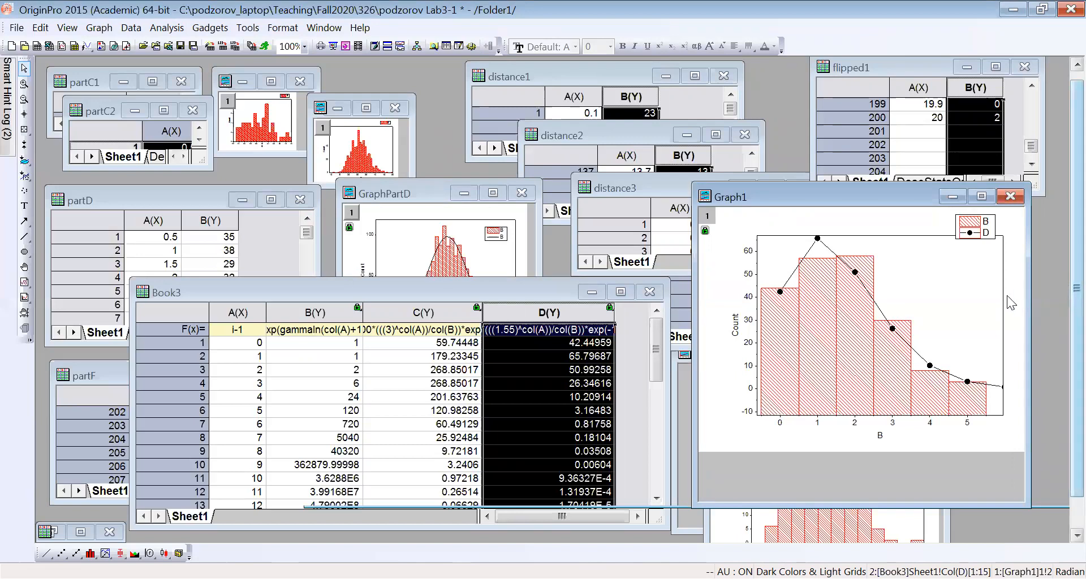
# - Shrink Graph1 and move it below the flipped1 window
pyautogui.click(809, 285)
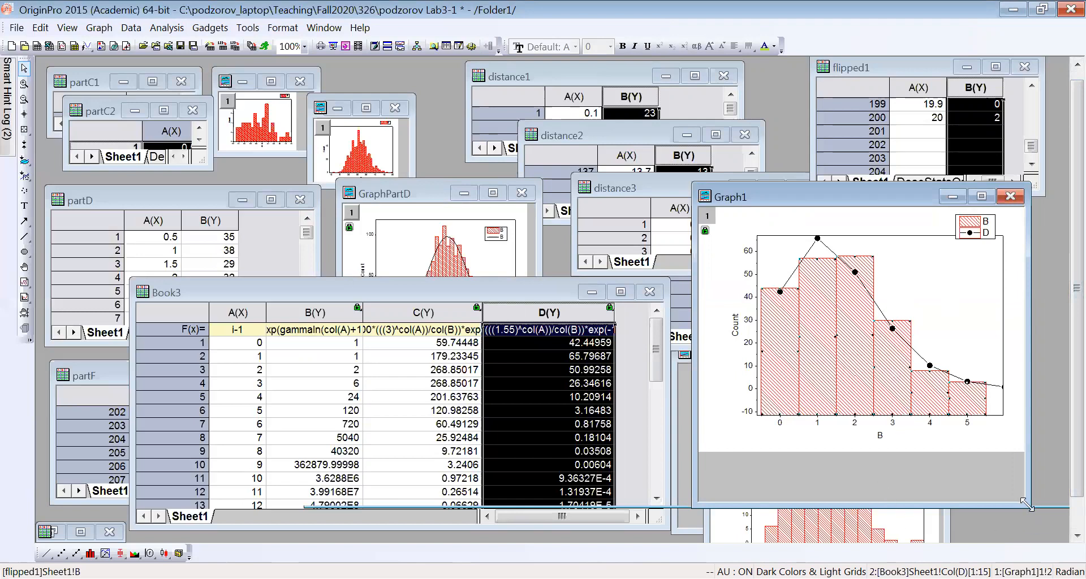
pyautogui.moveTo(1027, 505); pyautogui.dragTo(924, 375)
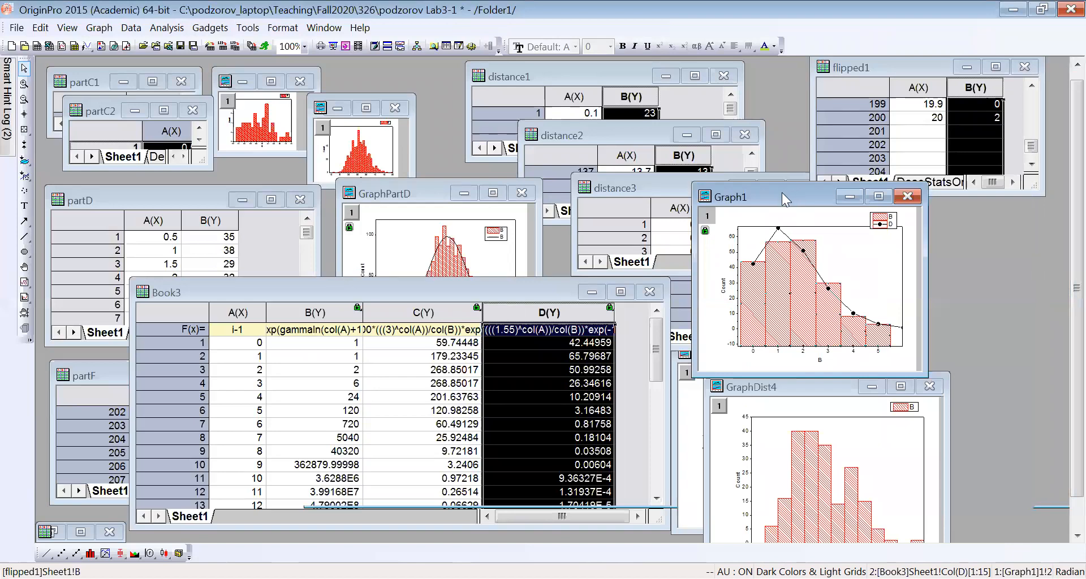
pyautogui.moveTo(781, 192); pyautogui.dragTo(901, 212)
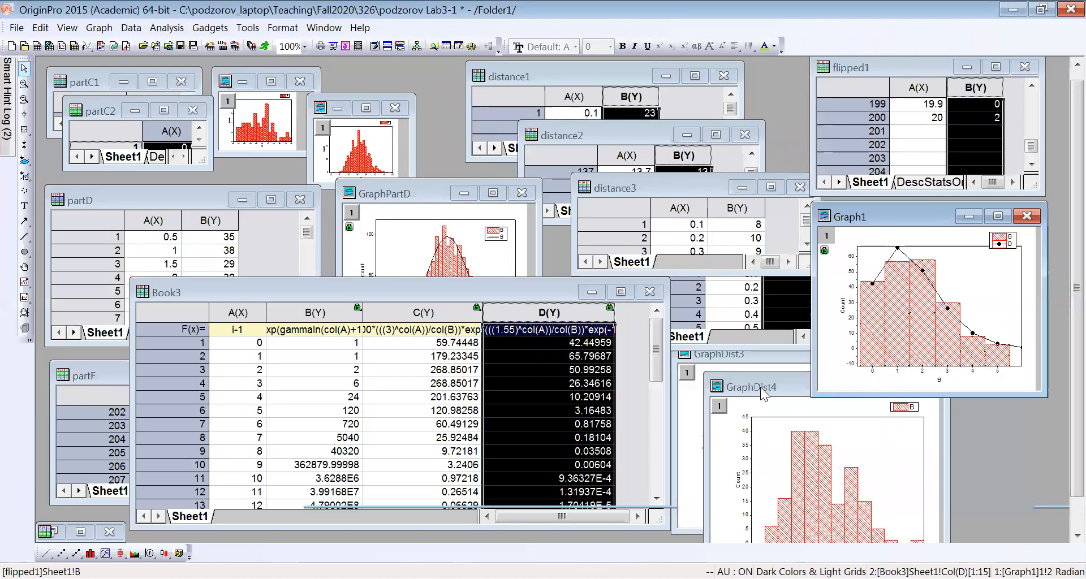
# - Widen the Book3 window, add and widen a new column E, and move the window clear of Graph1
pyautogui.click(666, 430)
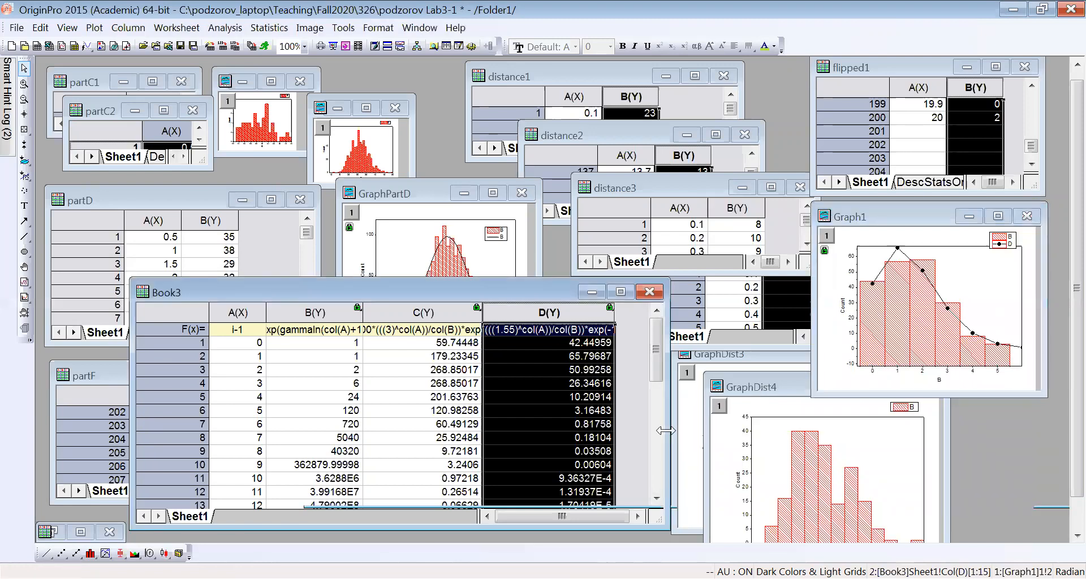
pyautogui.moveTo(665, 430); pyautogui.dragTo(1001, 430)
pyautogui.click(757, 436)
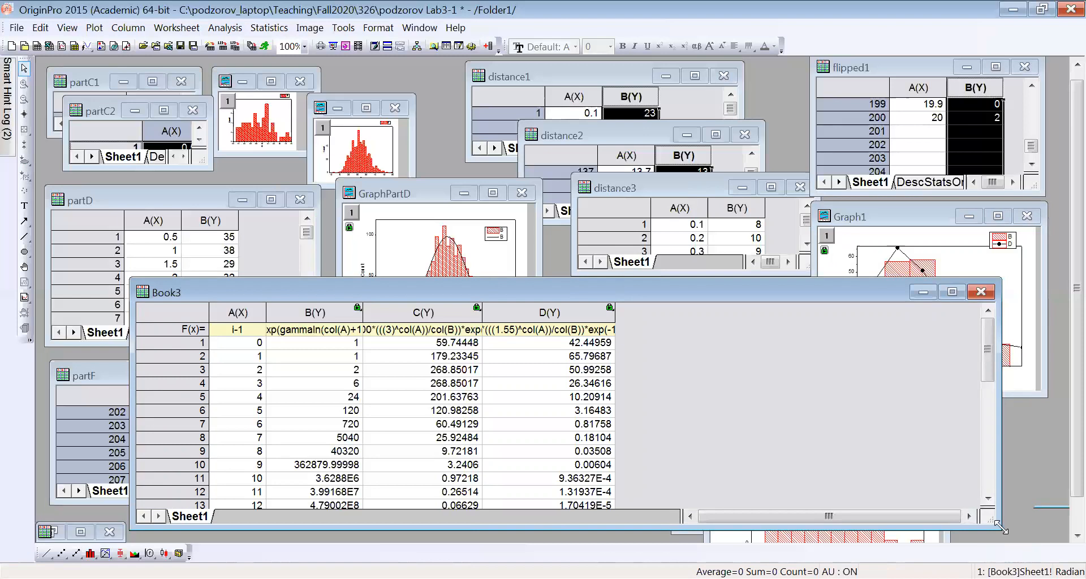
pyautogui.moveTo(1000, 528); pyautogui.dragTo(912, 516)
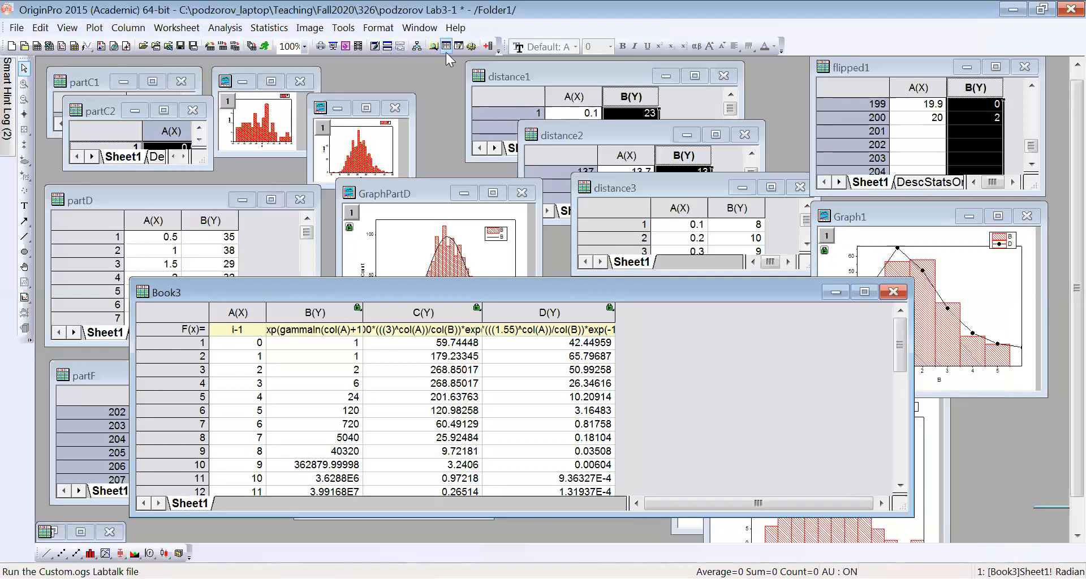
pyautogui.click(488, 47)
pyautogui.moveTo(672, 312); pyautogui.dragTo(738, 314)
pyautogui.click(553, 321)
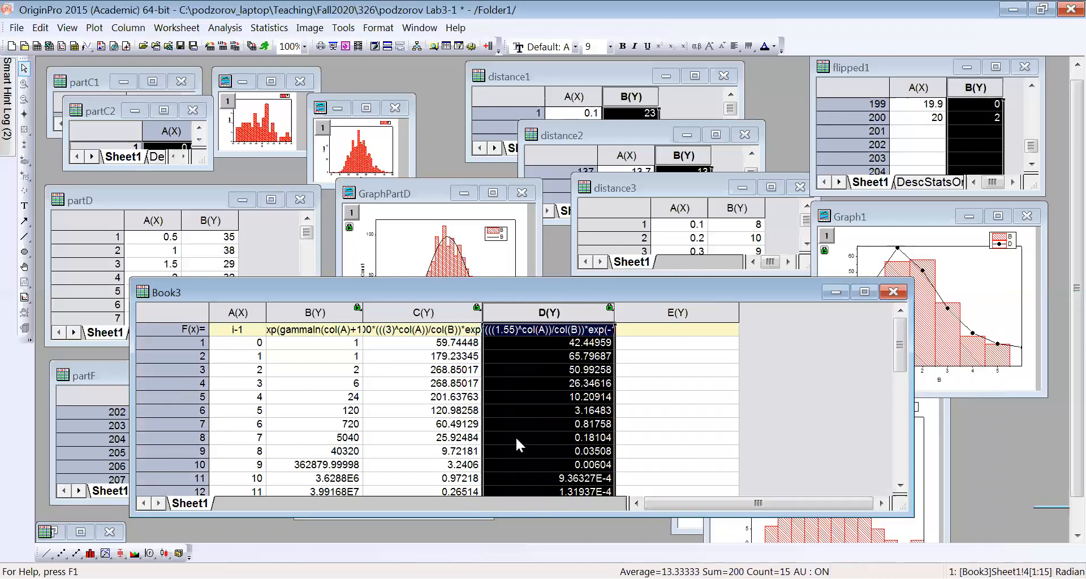
pyautogui.moveTo(784, 290); pyautogui.dragTo(694, 298)
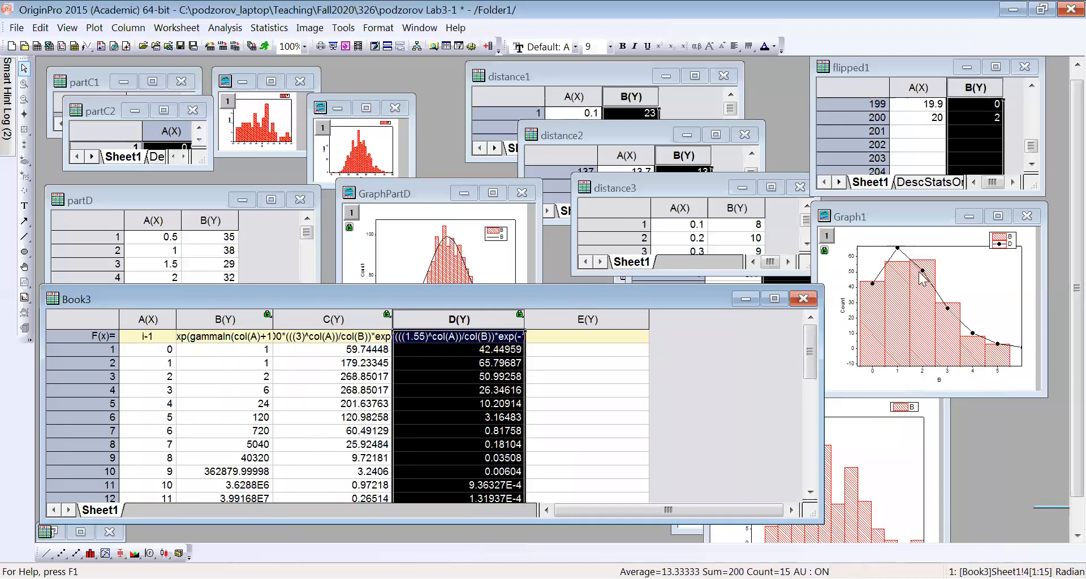
# - Move the Book3 window and copy column D's formula without changing it
pyautogui.moveTo(393, 289); pyautogui.dragTo(470, 283)
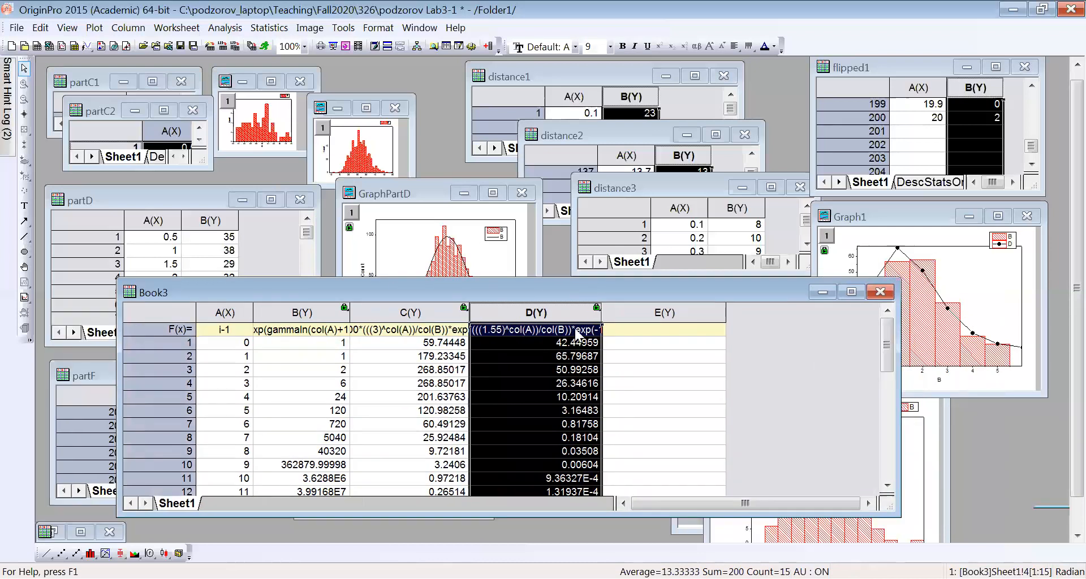
pyautogui.rightClick(529, 312)
pyautogui.click(577, 448)
pyautogui.moveTo(601, 291); pyautogui.dragTo(260, 286)
pyautogui.rightClick(340, 294)
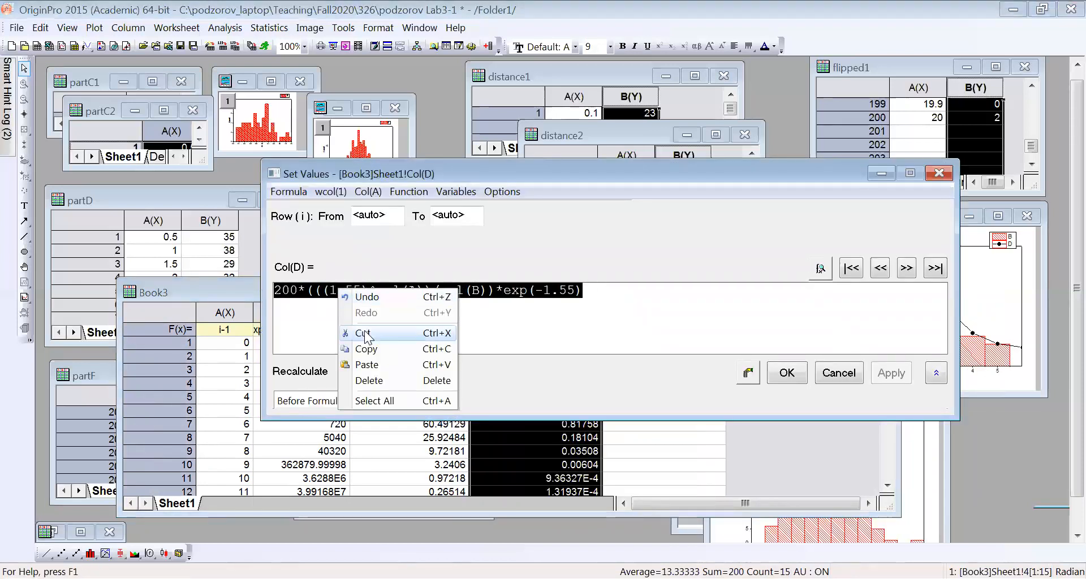
pyautogui.click(366, 350)
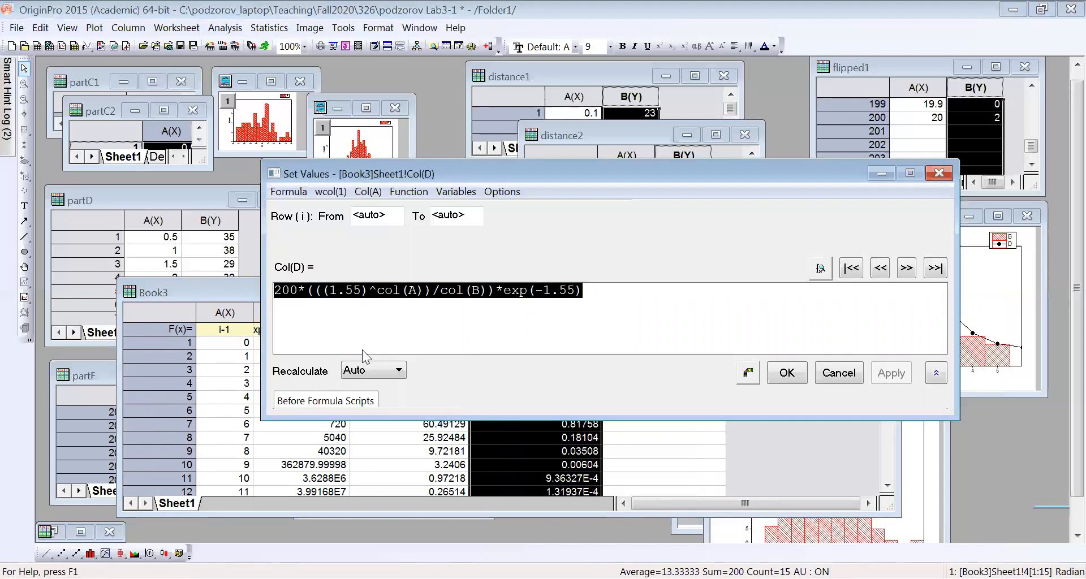
pyautogui.click(836, 376)
# - Set Book3's column E values with the copied formula, replacing 1.55 with 0.5 in both the power term and the exponential
pyautogui.click(672, 314)
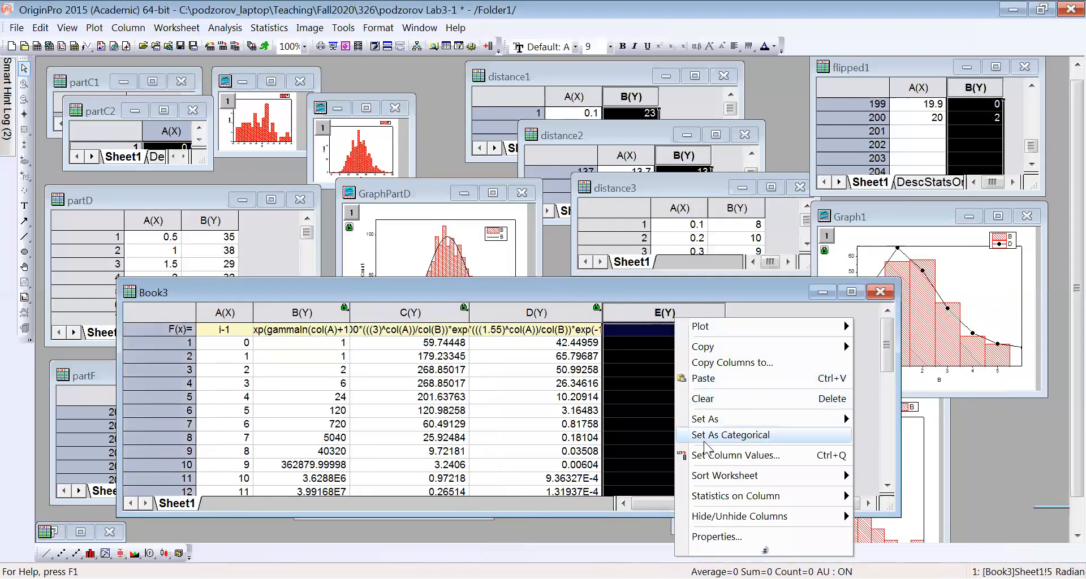
pyautogui.click(703, 453)
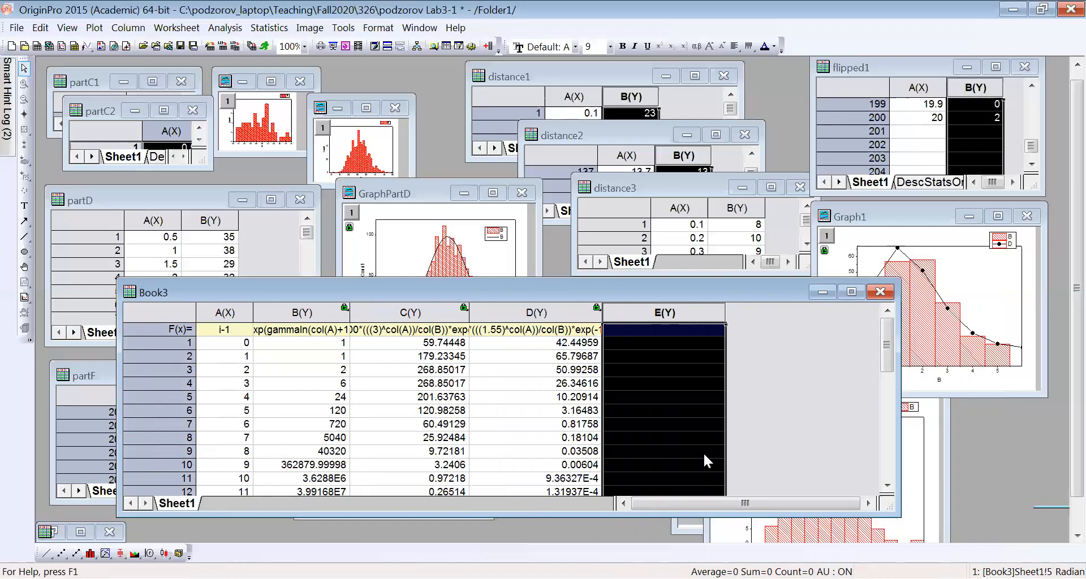
pyautogui.rightClick(487, 326)
pyautogui.click(533, 401)
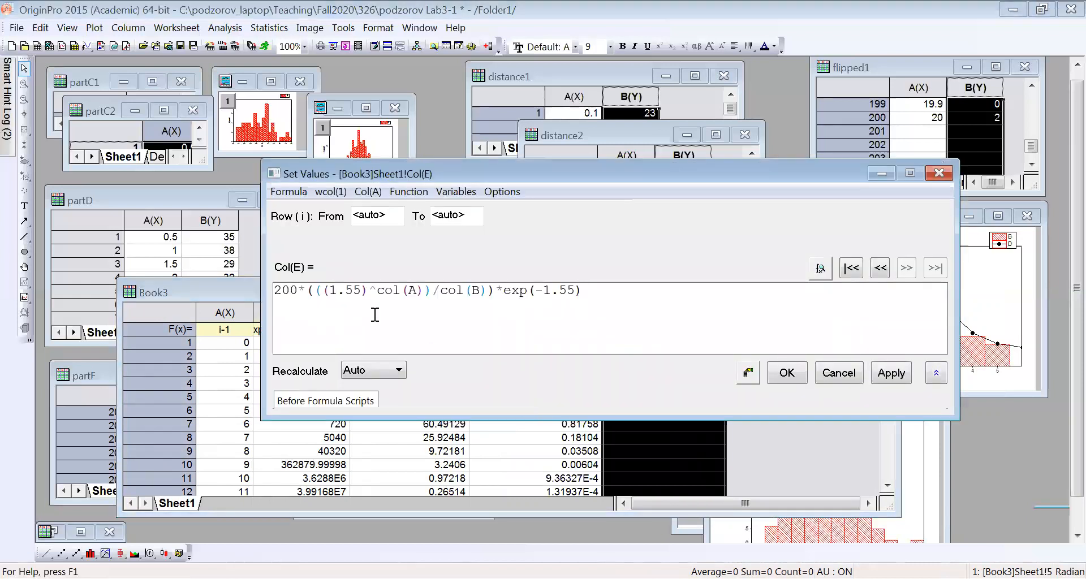
pyautogui.click(336, 289)
pyautogui.press('BackSpace')
pyautogui.write('0')
pyautogui.press('Right')
pyautogui.press('Delete')
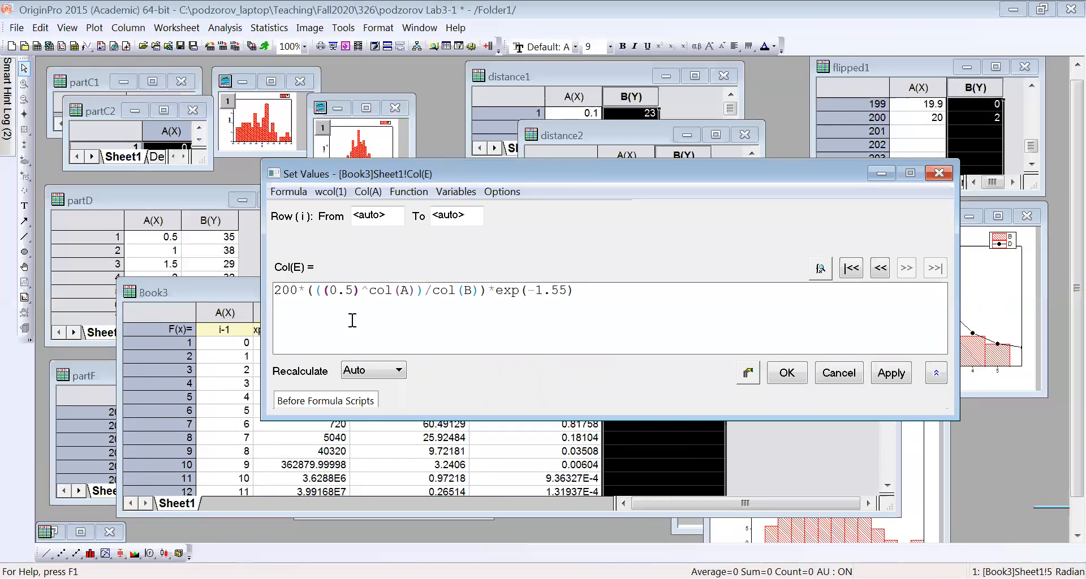
pyautogui.doubleClick(543, 291)
pyautogui.write('0')
pyautogui.click(786, 375)
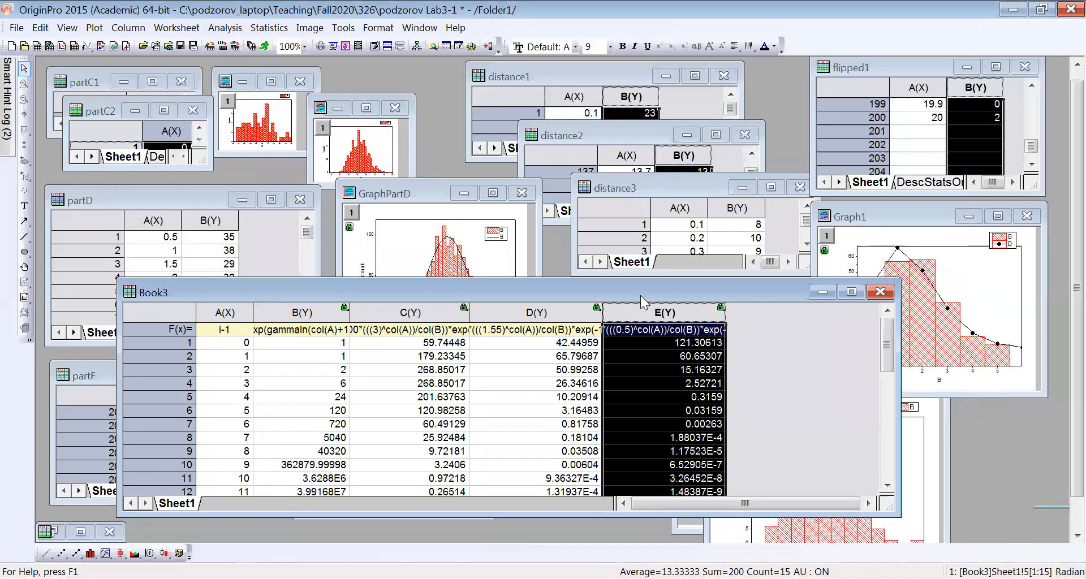
# - Move the Book3 window lower and plot column E as a line graph
pyautogui.moveTo(640, 295); pyautogui.dragTo(648, 349)
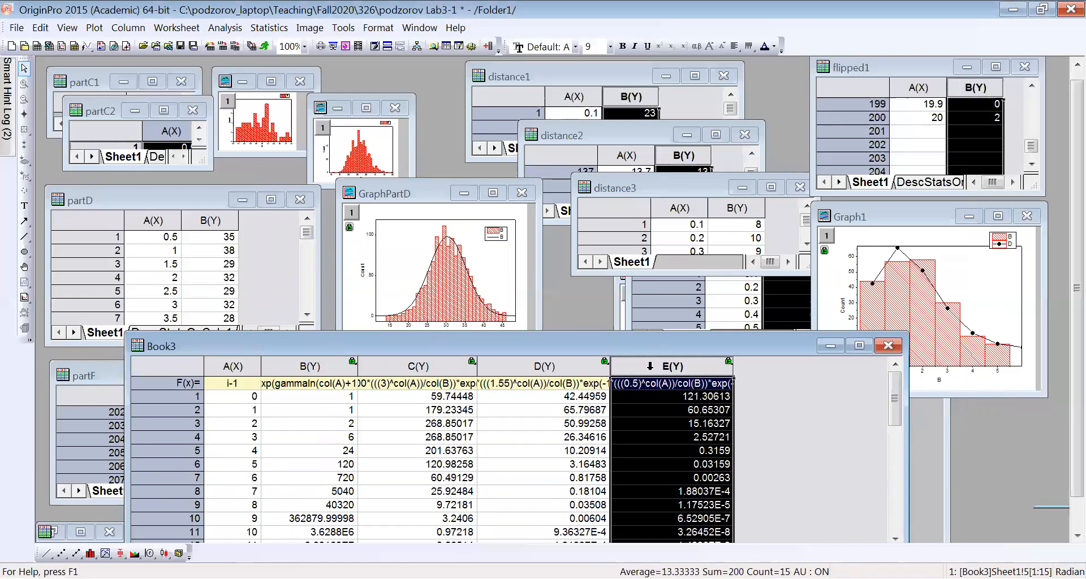
pyautogui.click(94, 28)
pyautogui.moveTo(102, 45)
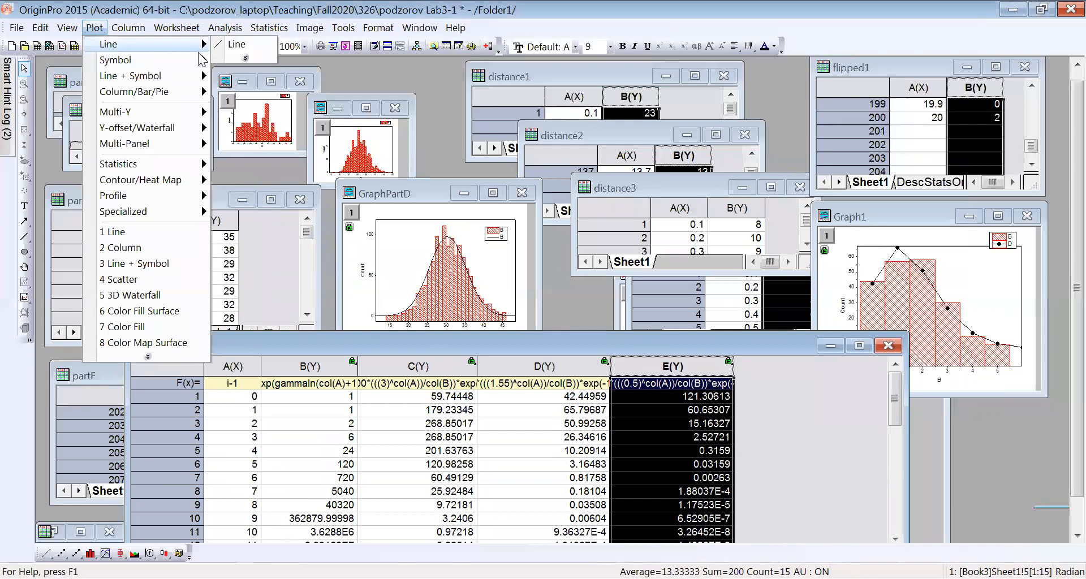
pyautogui.click(245, 49)
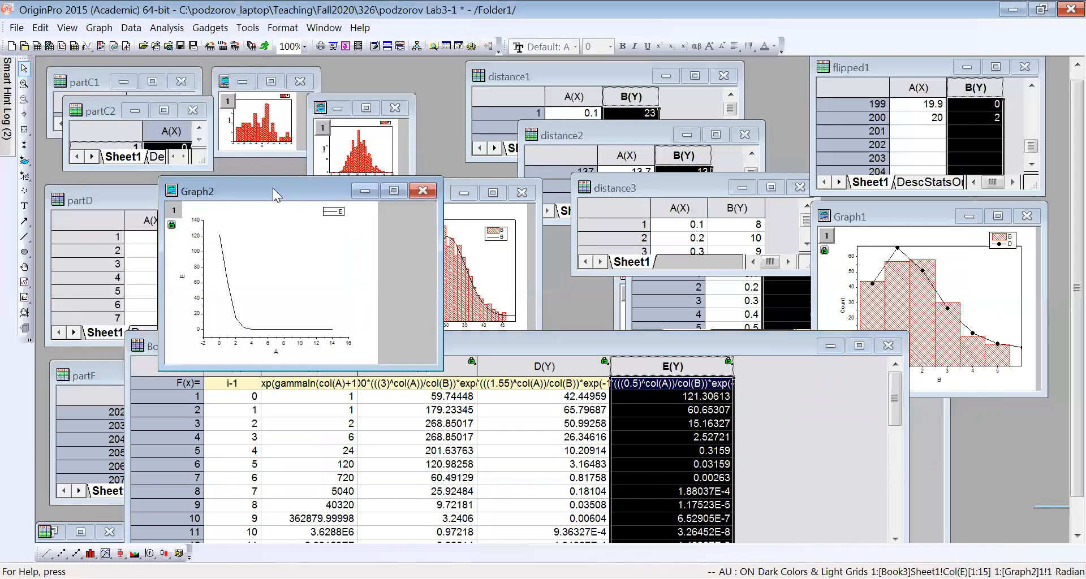
# - Enlarge the Graph2 window and move it up, clear of most of Book3's data
pyautogui.moveTo(273, 188); pyautogui.dragTo(281, 147)
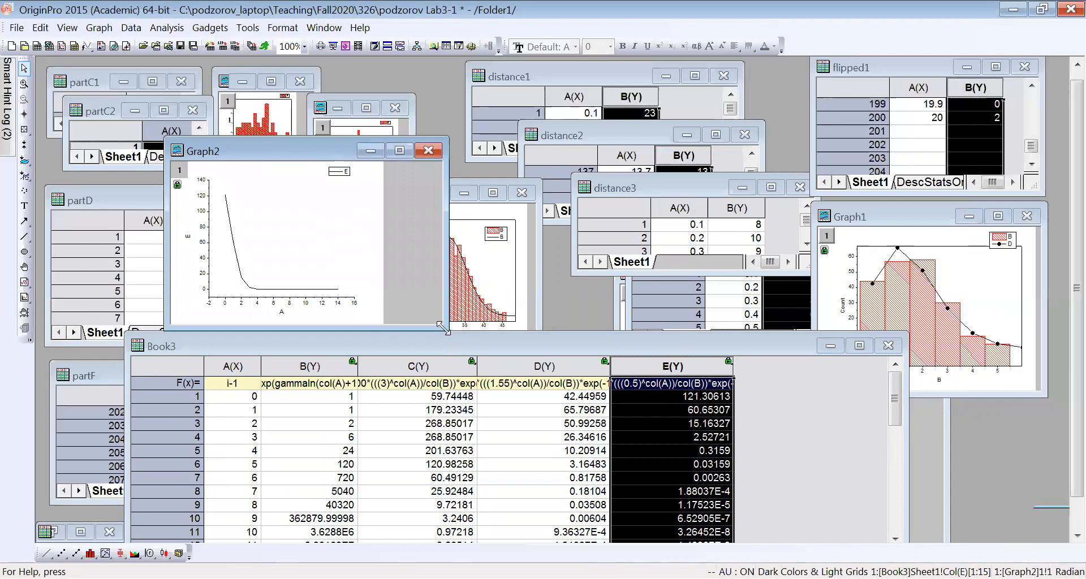
pyautogui.moveTo(443, 328); pyautogui.dragTo(508, 429)
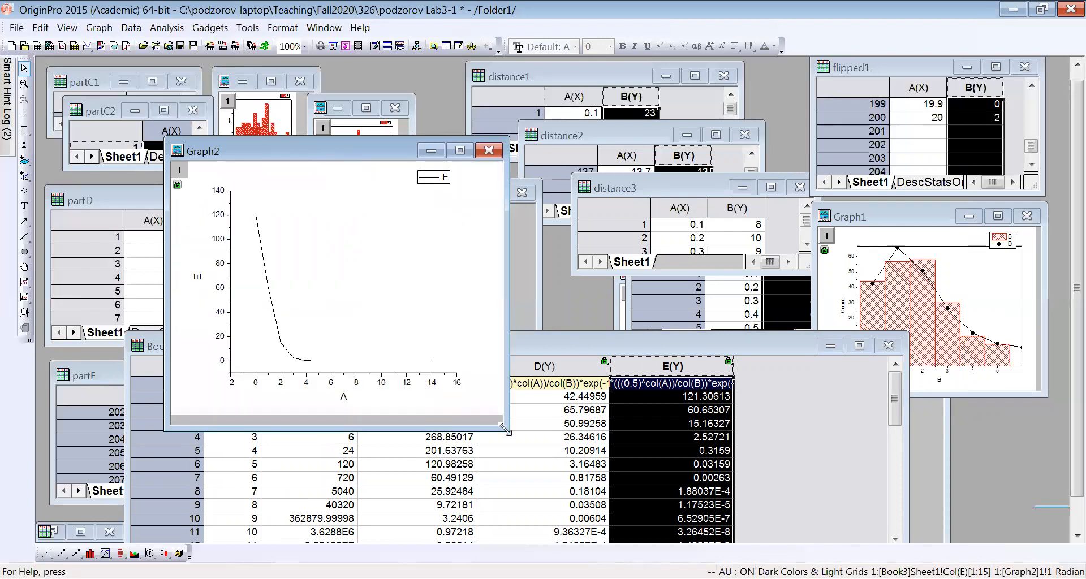
pyautogui.moveTo(285, 153); pyautogui.dragTo(205, 99)
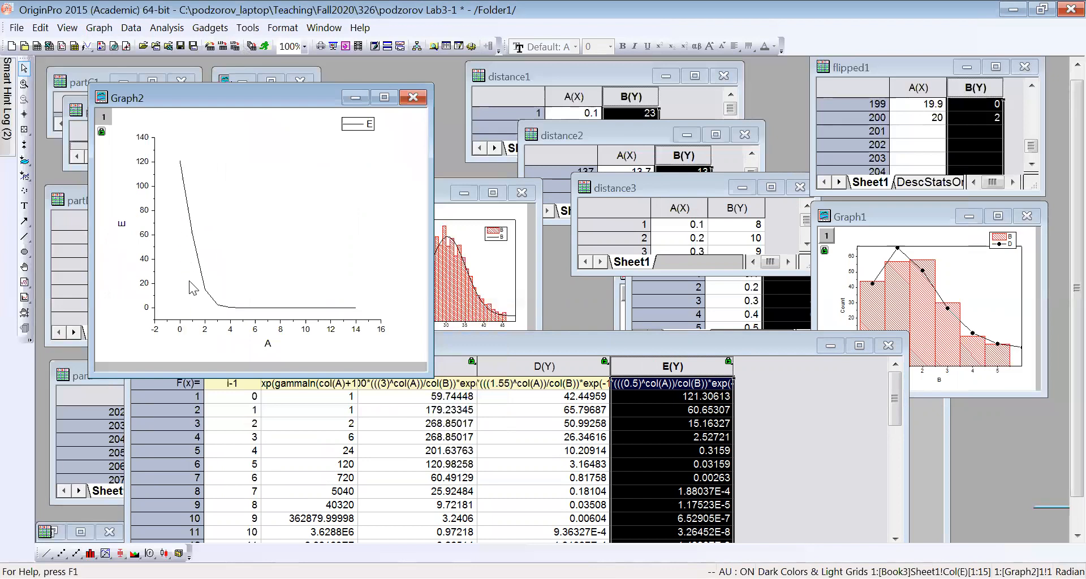
# - Widen the Book3 window and add a new column F
pyautogui.click(780, 417)
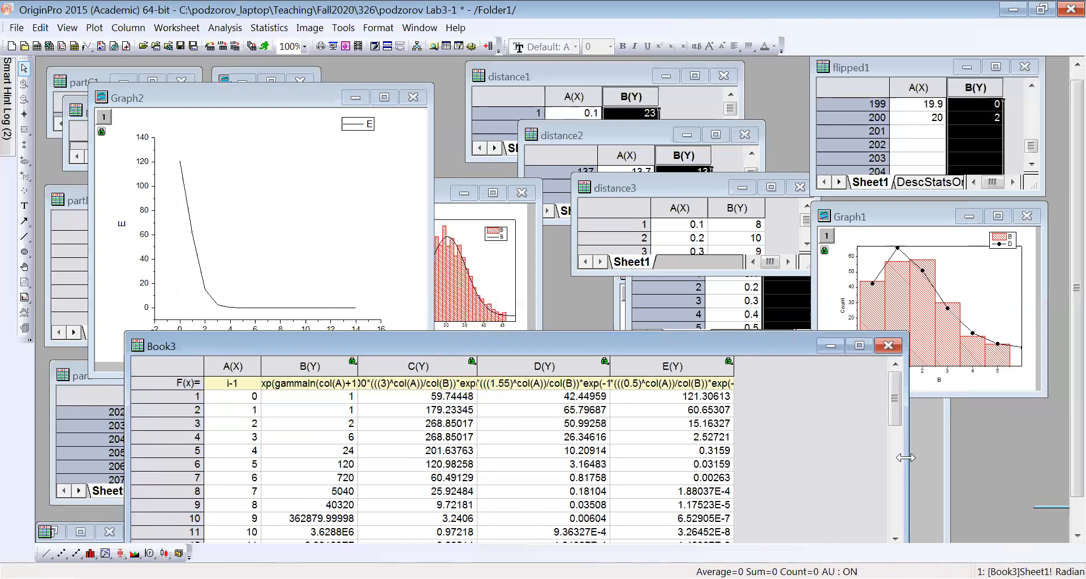
pyautogui.moveTo(905, 458); pyautogui.dragTo(1022, 458)
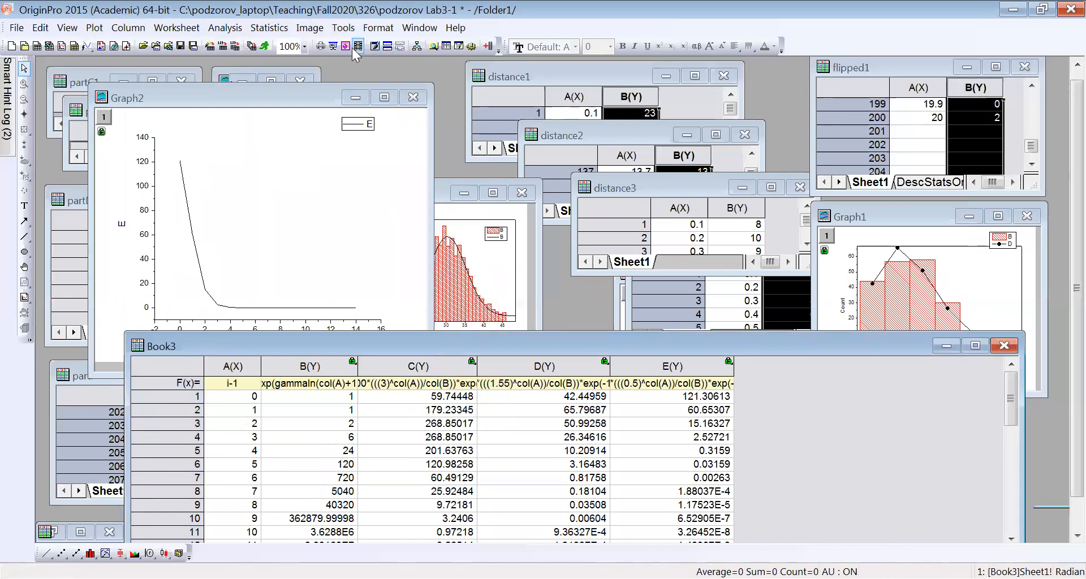
pyautogui.click(488, 47)
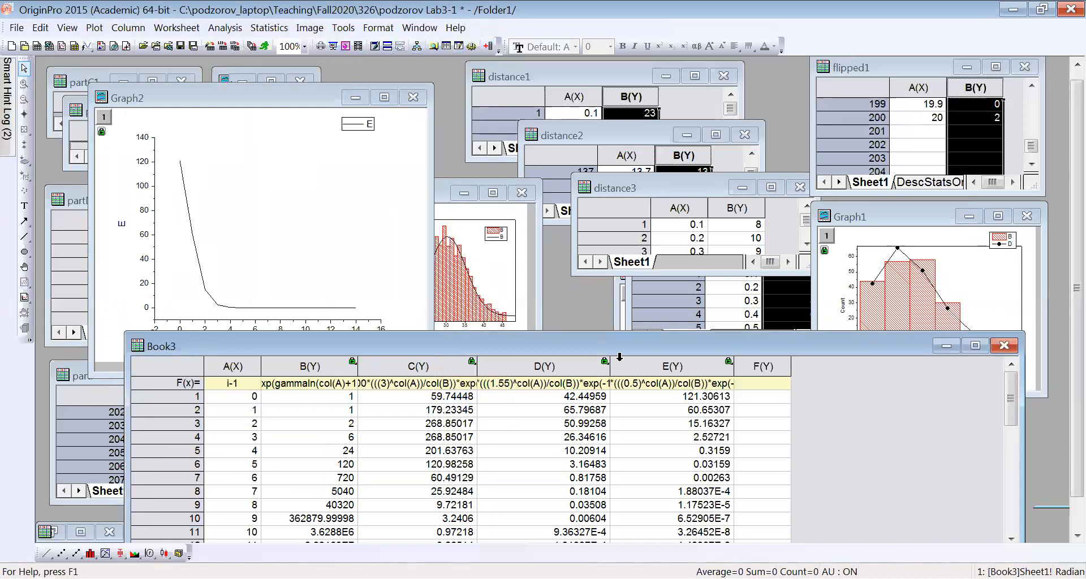
# - Set column F's values with the copied formula, replacing 1.55 with 1 in both the power term and the exponential
pyautogui.click(758, 369)
pyautogui.rightClick(758, 369)
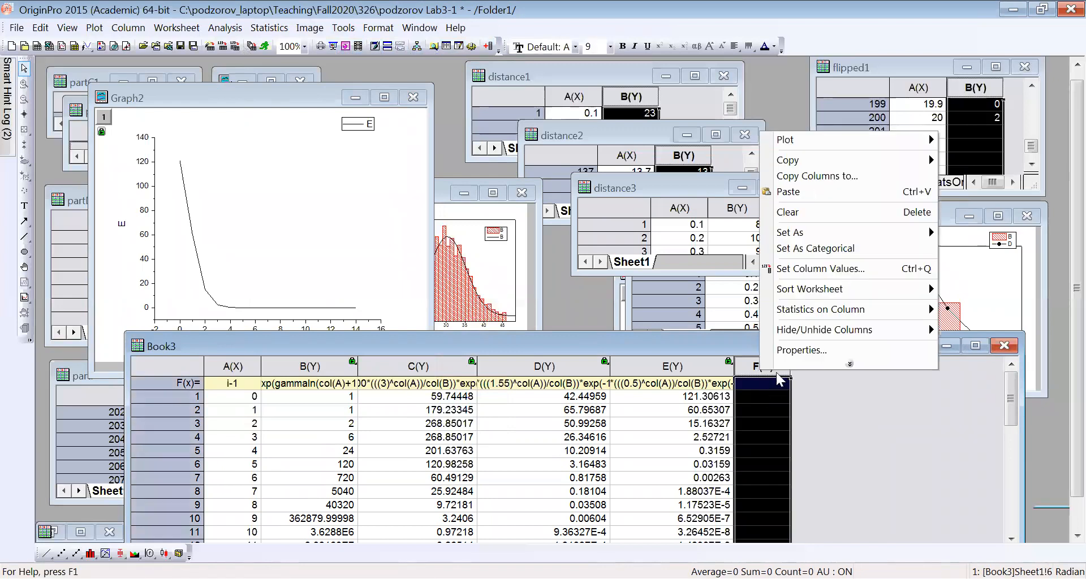
pyautogui.click(801, 270)
pyautogui.rightClick(532, 312)
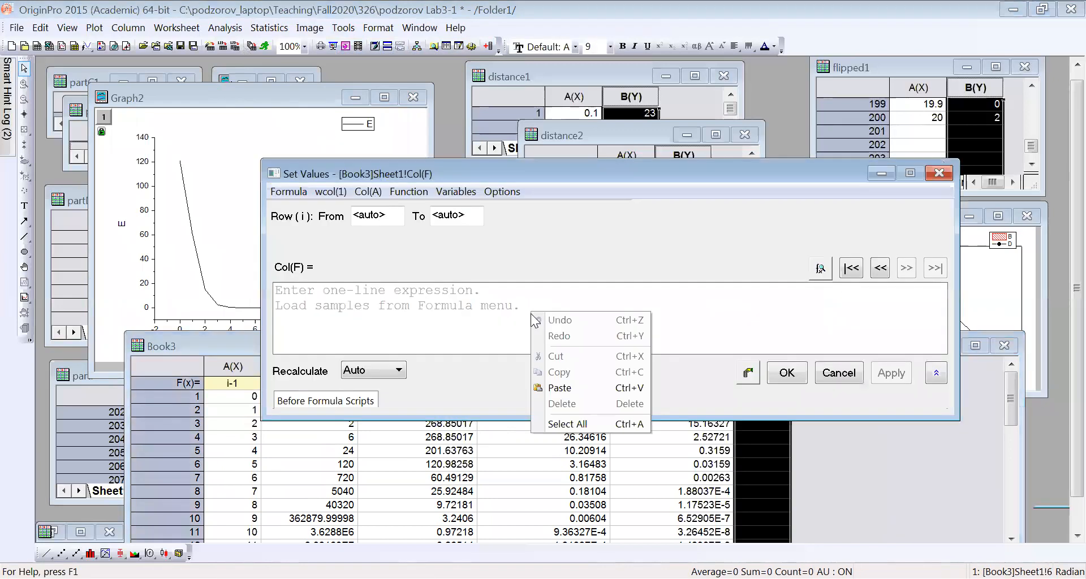
pyautogui.click(563, 382)
pyautogui.click(333, 290)
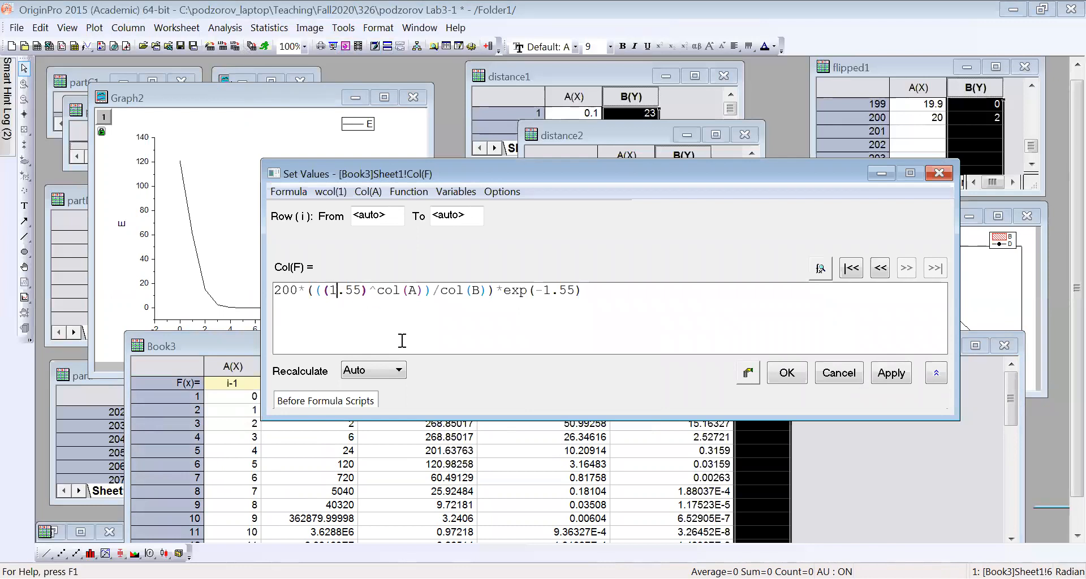
pyautogui.press('Right')
pyautogui.press('Delete')
pyautogui.press('Delete')
pyautogui.press('Delete')
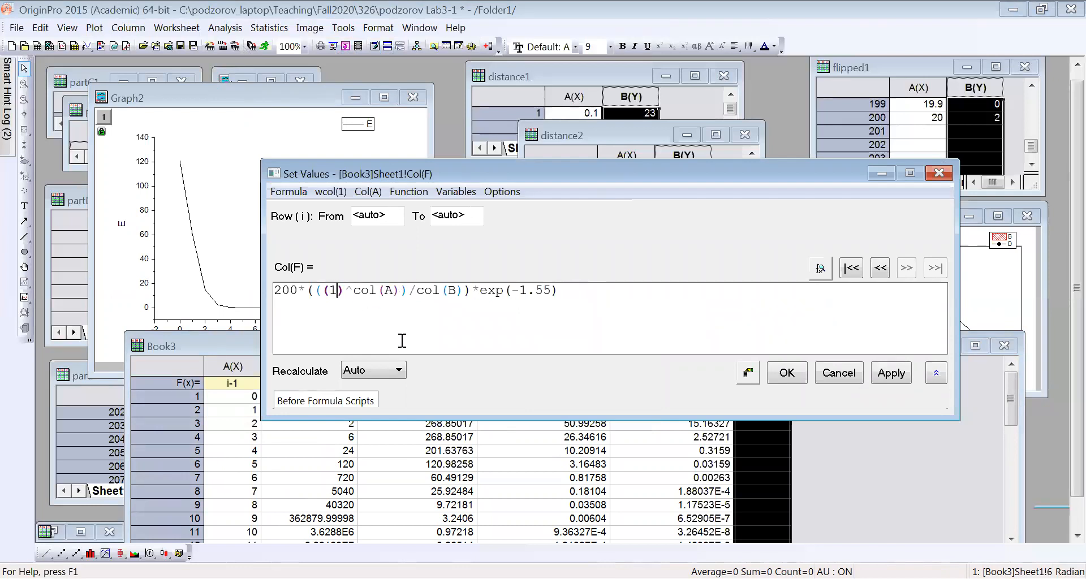
pyautogui.click(526, 290)
pyautogui.press('Delete')
pyautogui.press('Delete')
pyautogui.press('Delete')
pyautogui.click(785, 376)
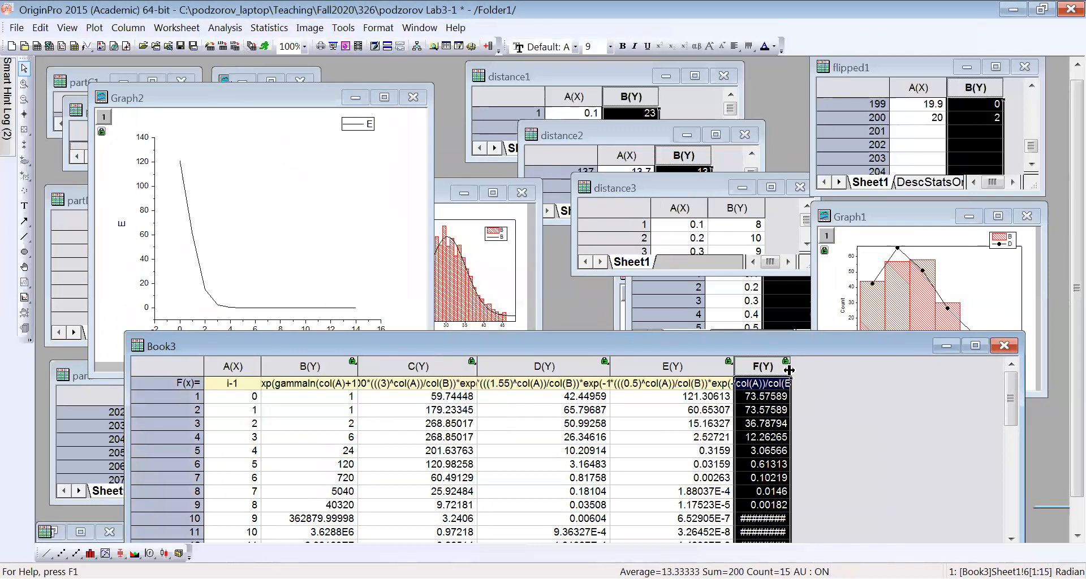
# - Widen Book3's column F so its values and formula fit better
pyautogui.click(797, 374)
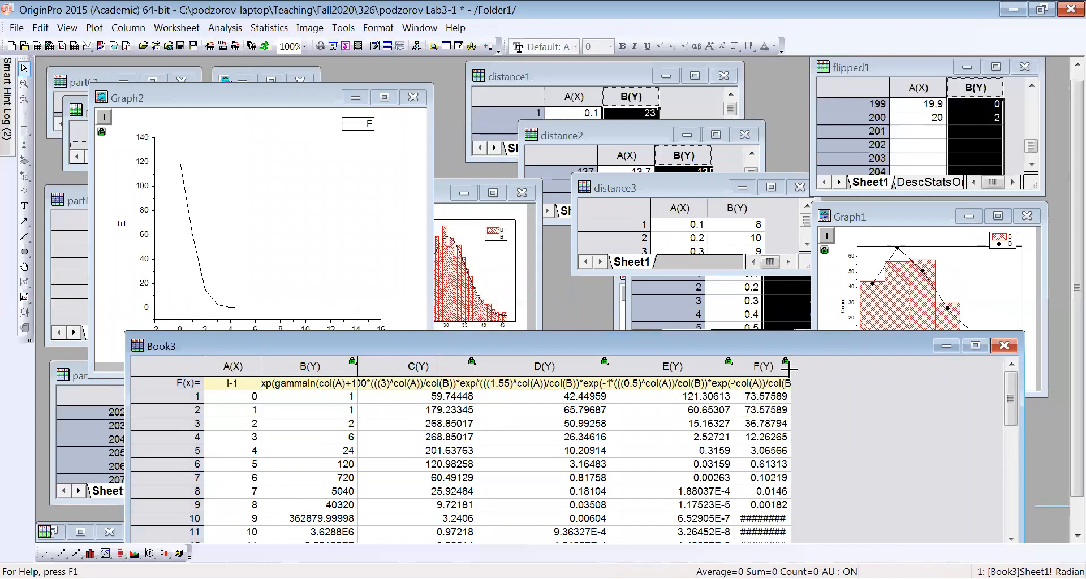
pyautogui.moveTo(790, 368); pyautogui.dragTo(822, 369)
pyautogui.click(777, 366)
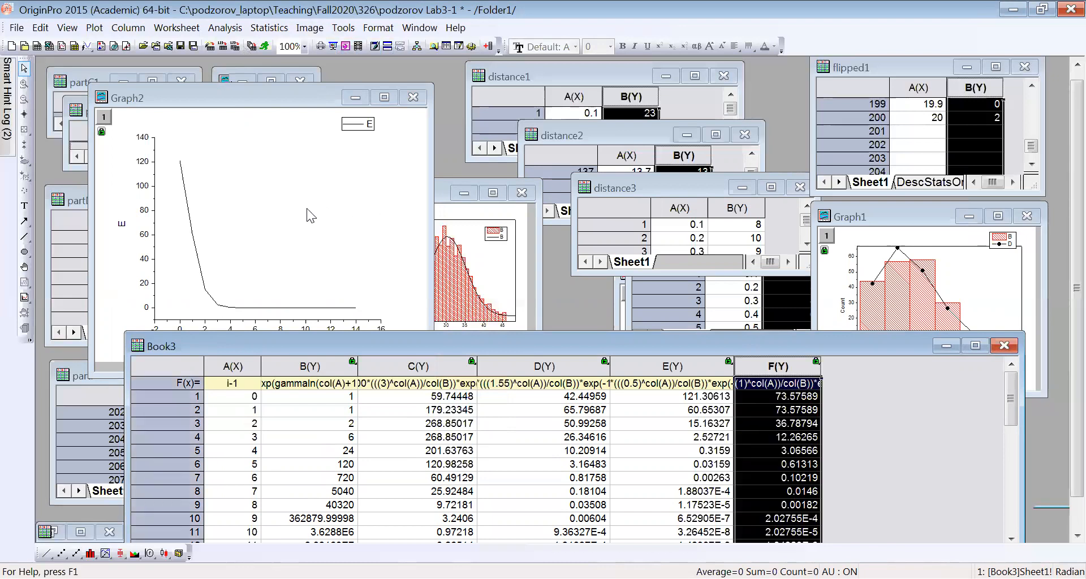
pyautogui.click(898, 404)
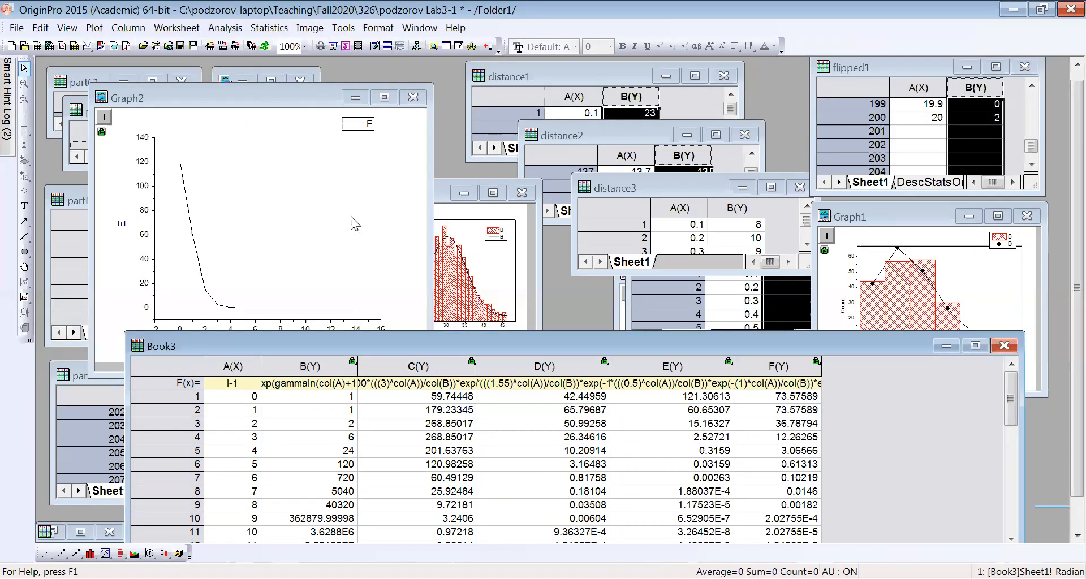
# - Add Book3's column F to Graph2 as a line plot
pyautogui.click(778, 367)
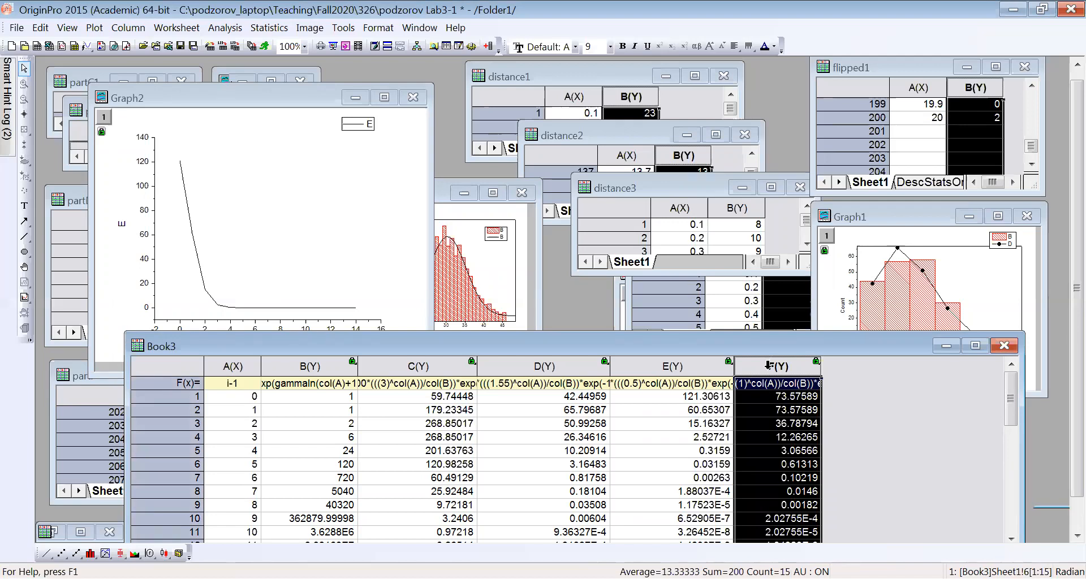
pyautogui.click(263, 204)
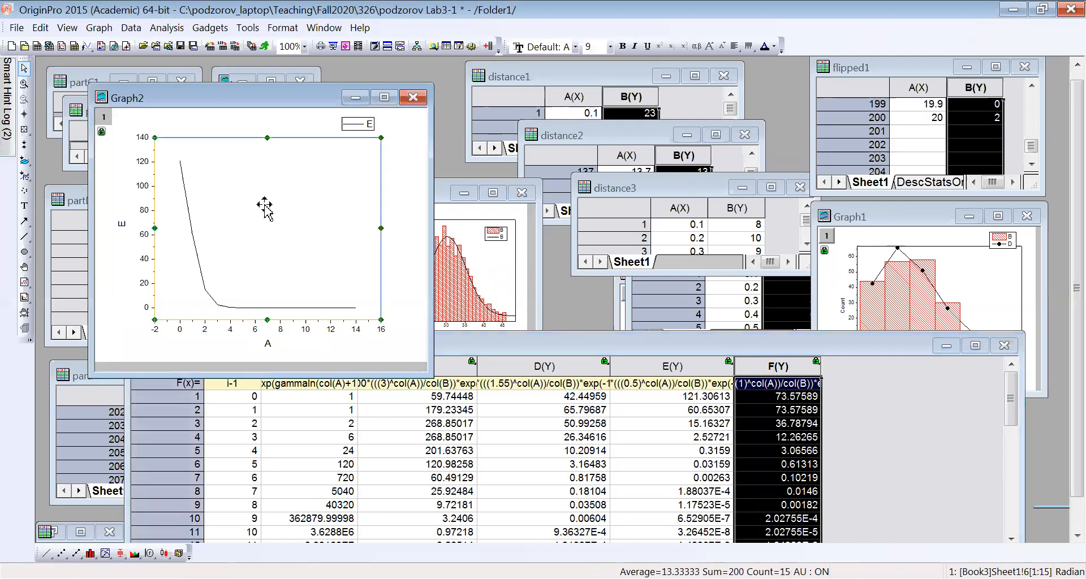
pyautogui.click(210, 122)
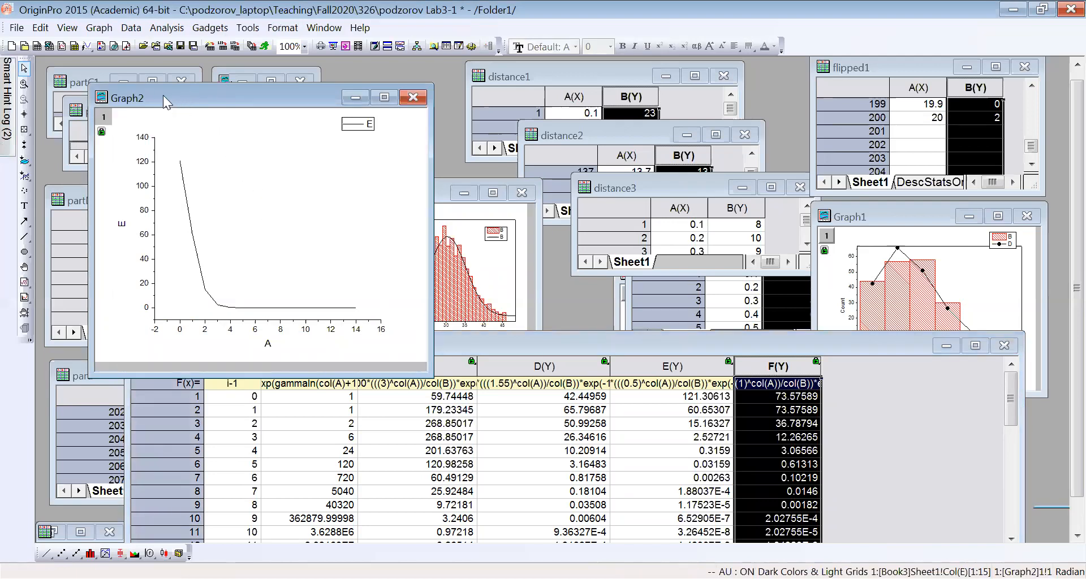
pyautogui.moveTo(164, 95); pyautogui.dragTo(172, 106)
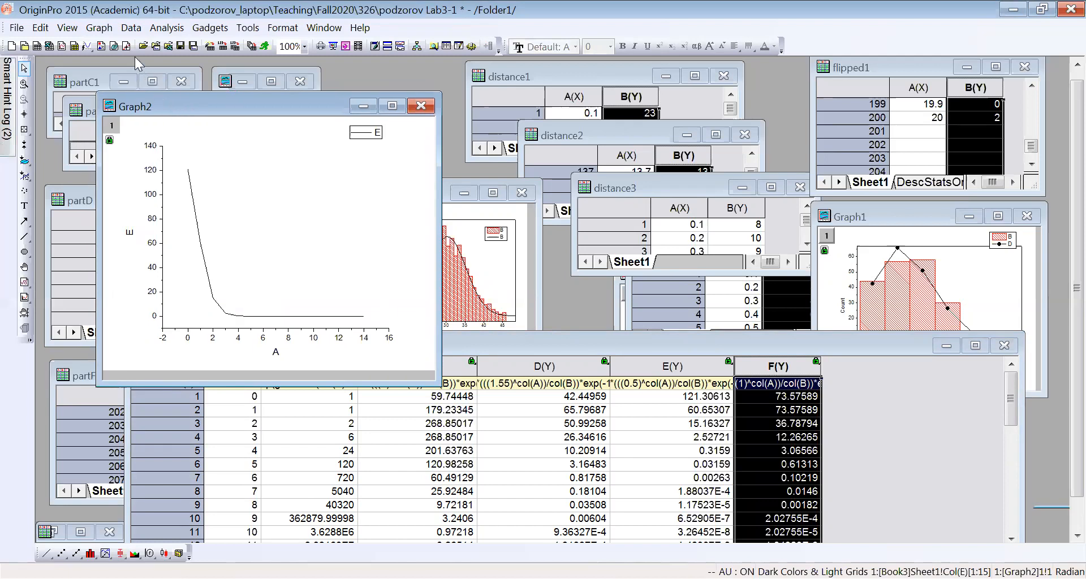
pyautogui.click(99, 27)
pyautogui.moveTo(130, 50)
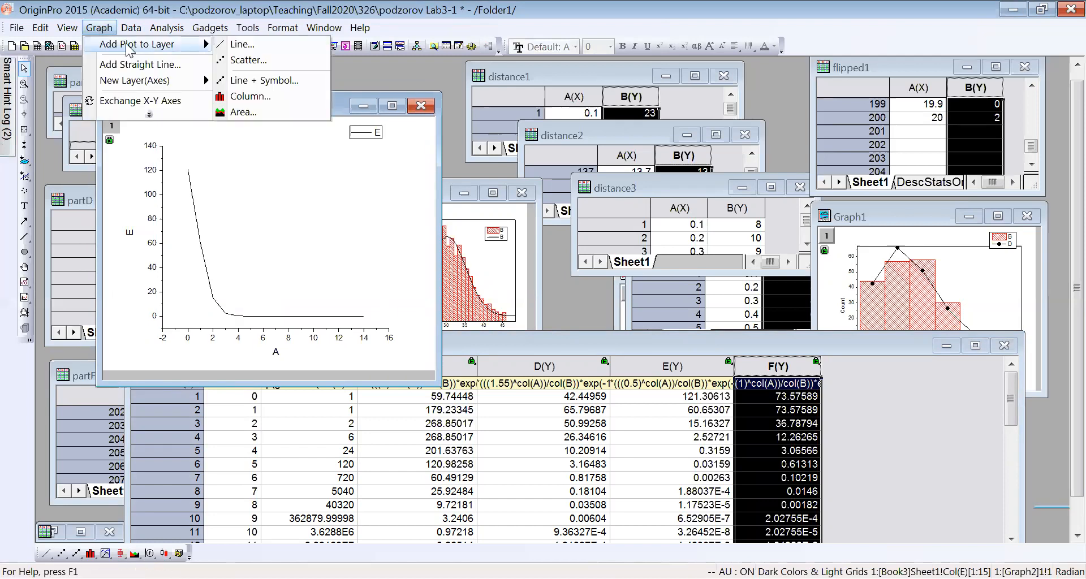
pyautogui.click(266, 45)
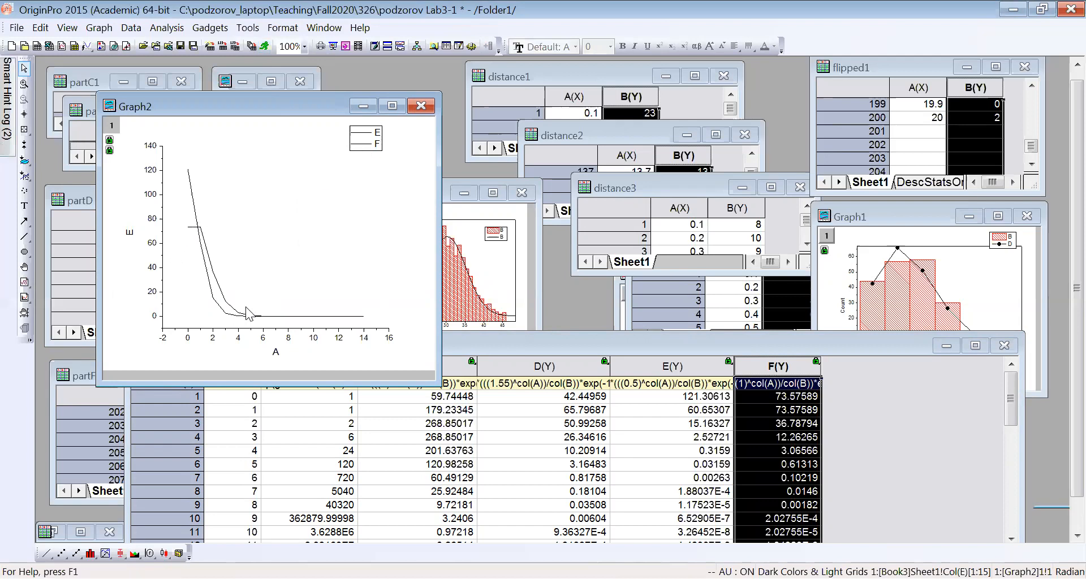
# - Move Graph2's legend down into the plot area, inside the frame's corner
pyautogui.click(365, 171)
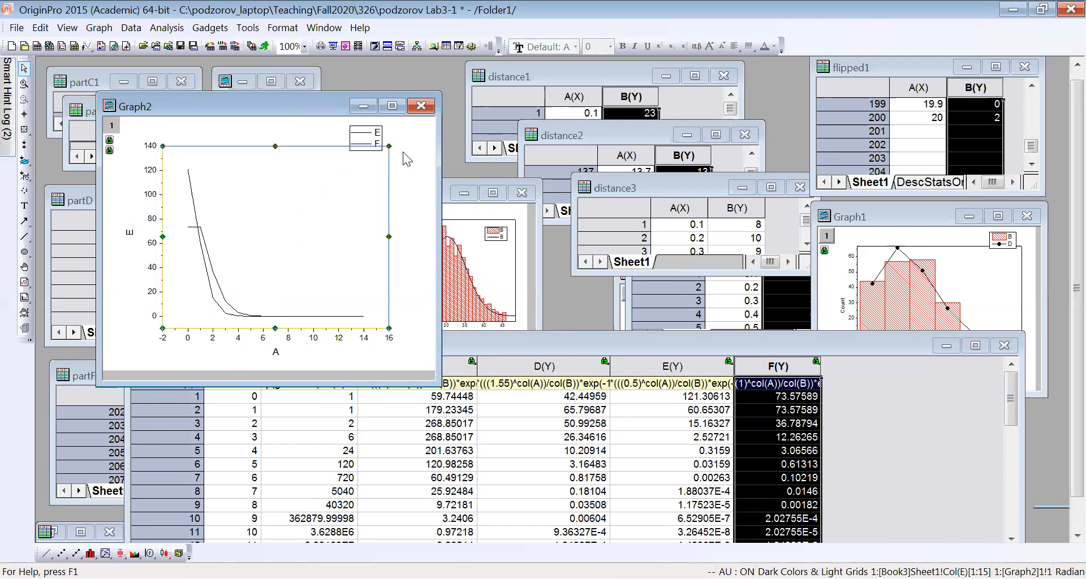
pyautogui.click(376, 142)
pyautogui.moveTo(376, 142); pyautogui.dragTo(352, 168)
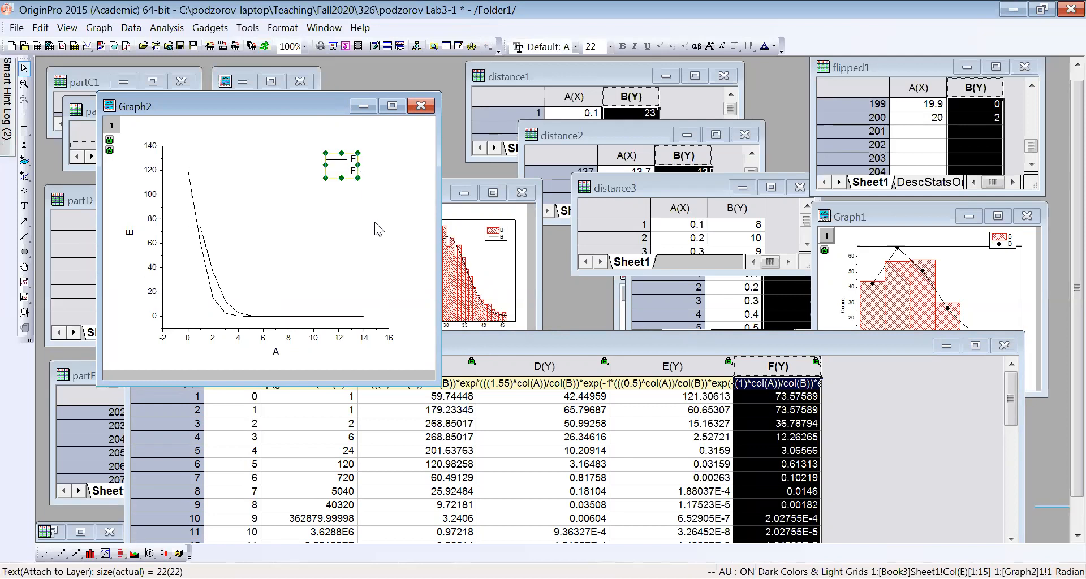
# - Set the colour of column F's line in Graph2 to red
pyautogui.doubleClick(341, 171)
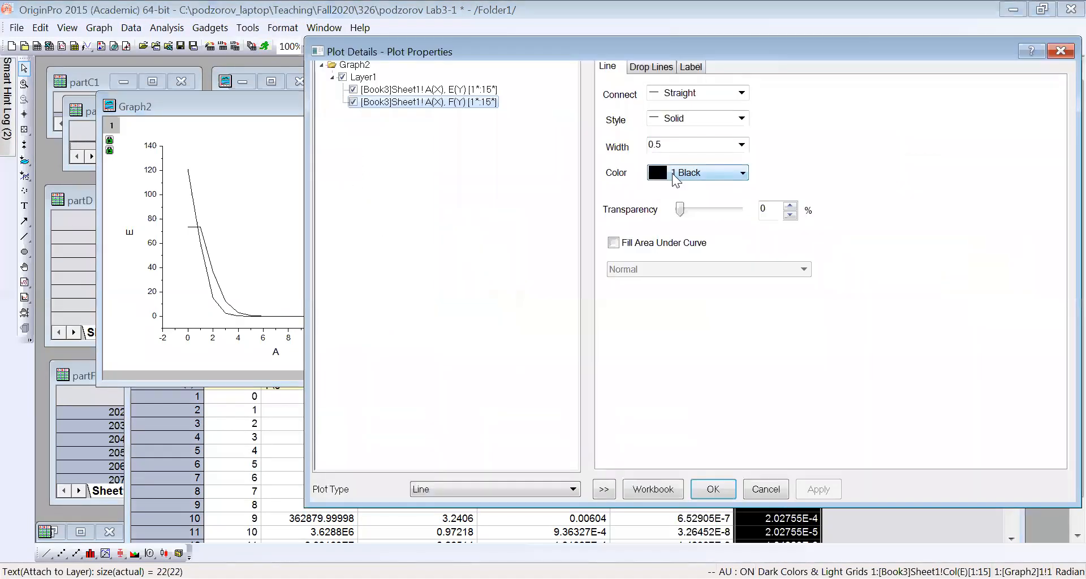
pyautogui.click(672, 173)
pyautogui.moveTo(739, 189)
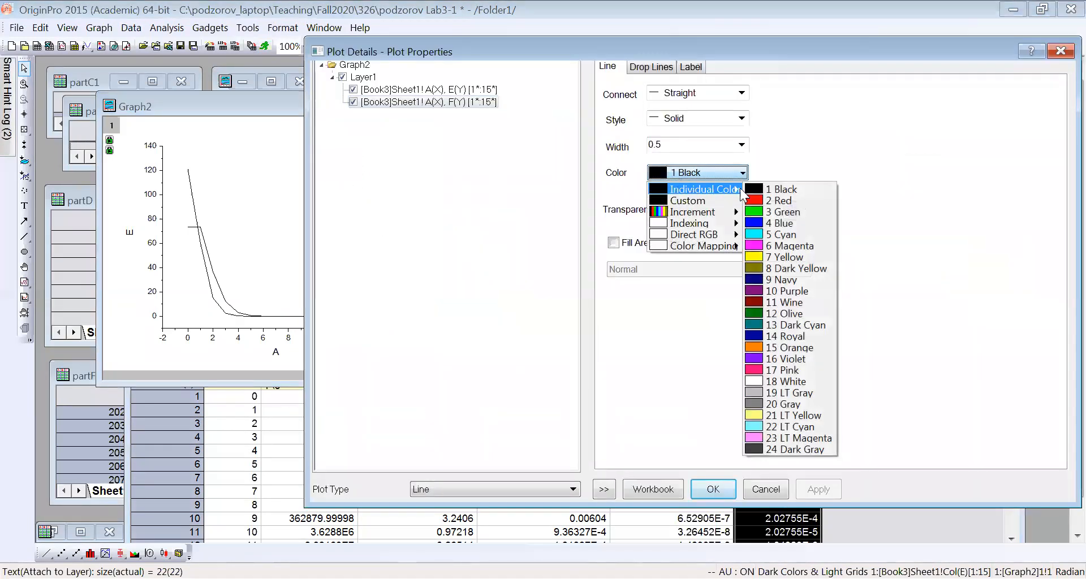
pyautogui.click(769, 201)
pyautogui.click(713, 489)
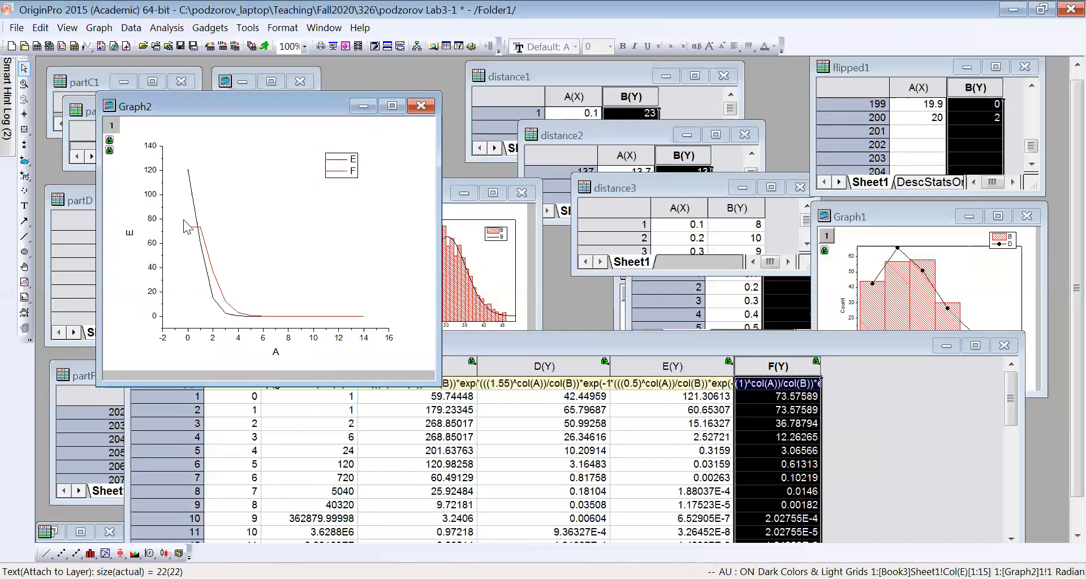
# - Add a column G to Book3 and set its values with the copied formula, replacing 1.55 with 2 in both the power term and exponential
pyautogui.click(860, 435)
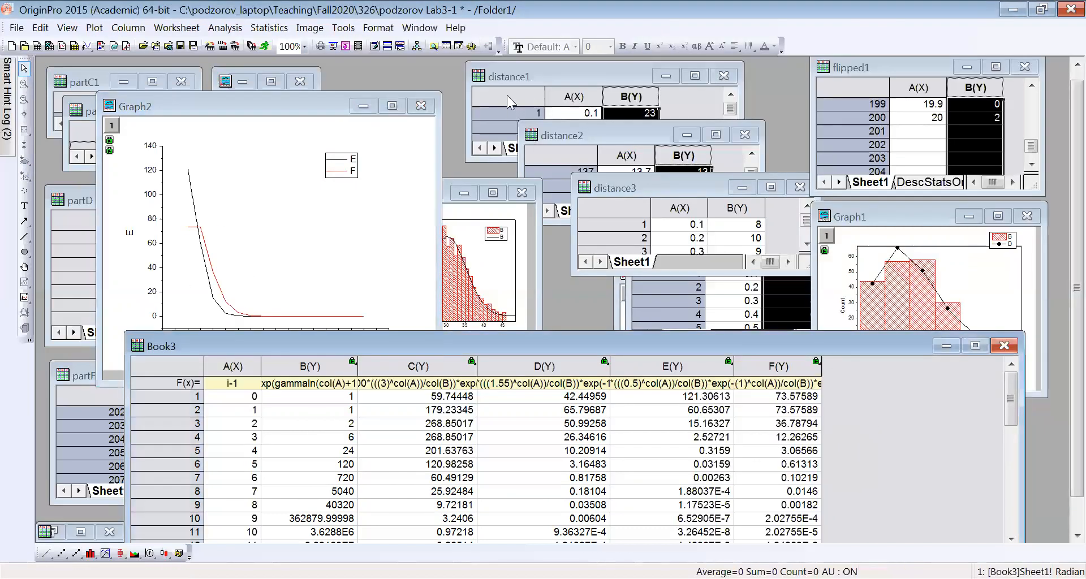
pyautogui.click(488, 46)
pyautogui.click(860, 367)
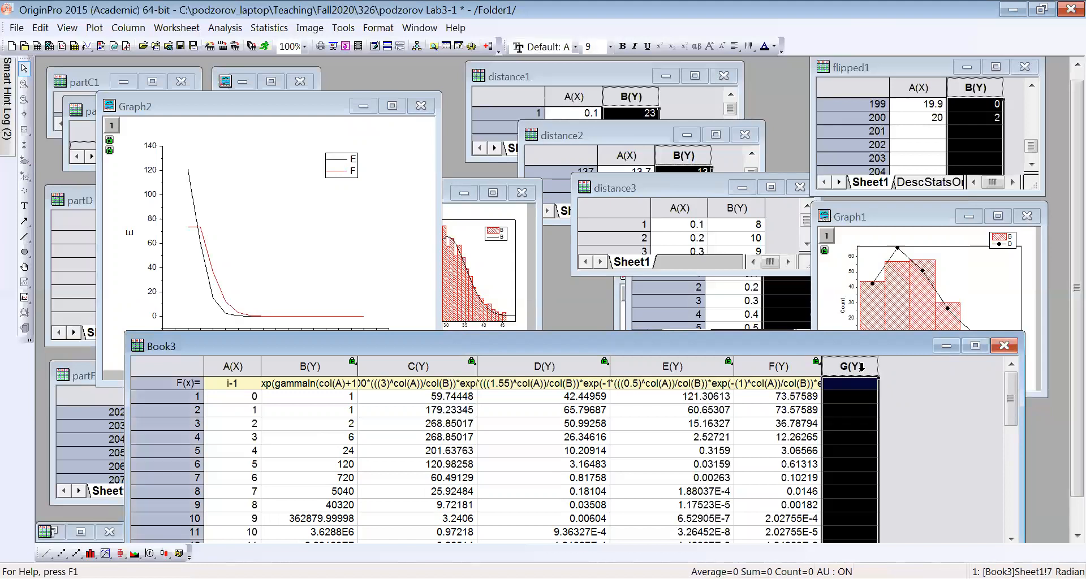
pyautogui.rightClick(862, 369)
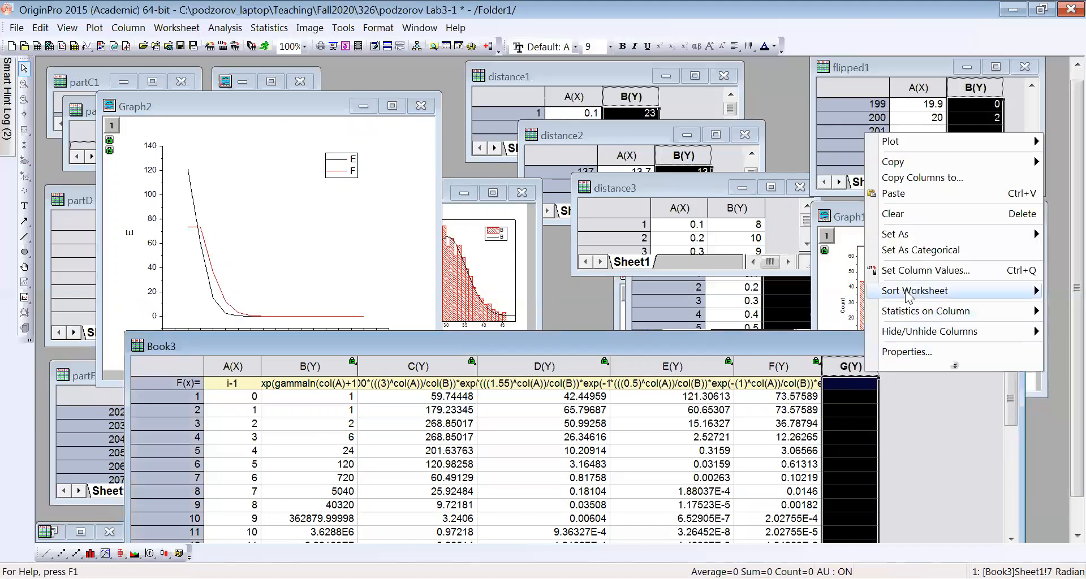
pyautogui.click(909, 272)
pyautogui.rightClick(551, 316)
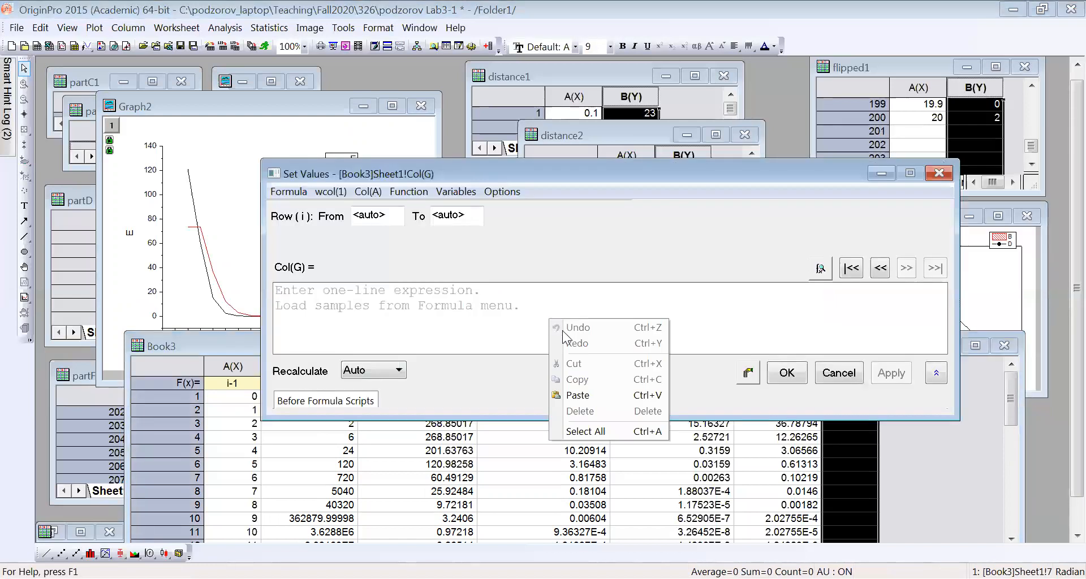
pyautogui.click(591, 394)
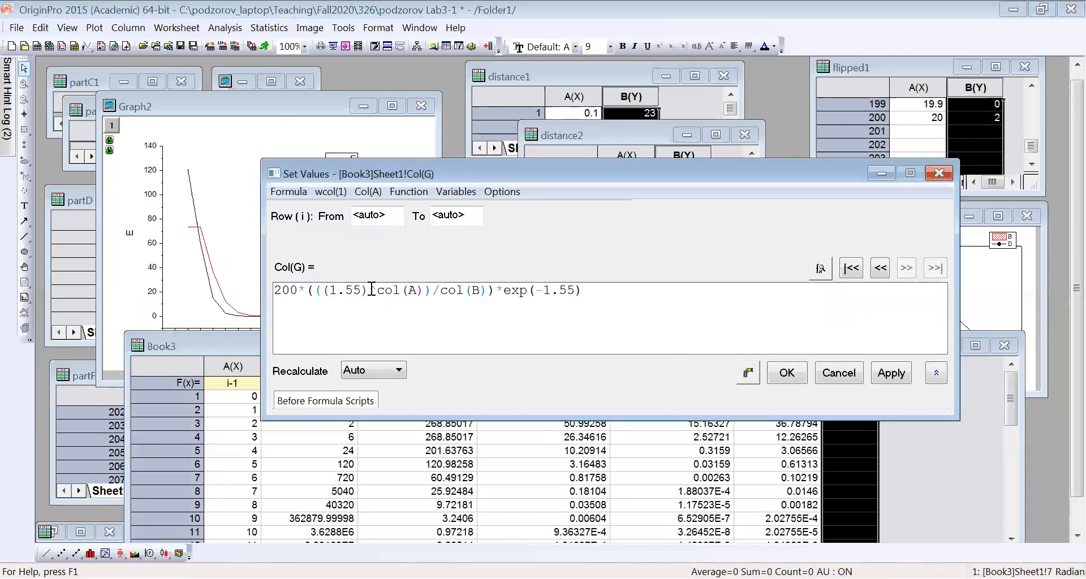
pyautogui.moveTo(328, 291); pyautogui.dragTo(363, 291)
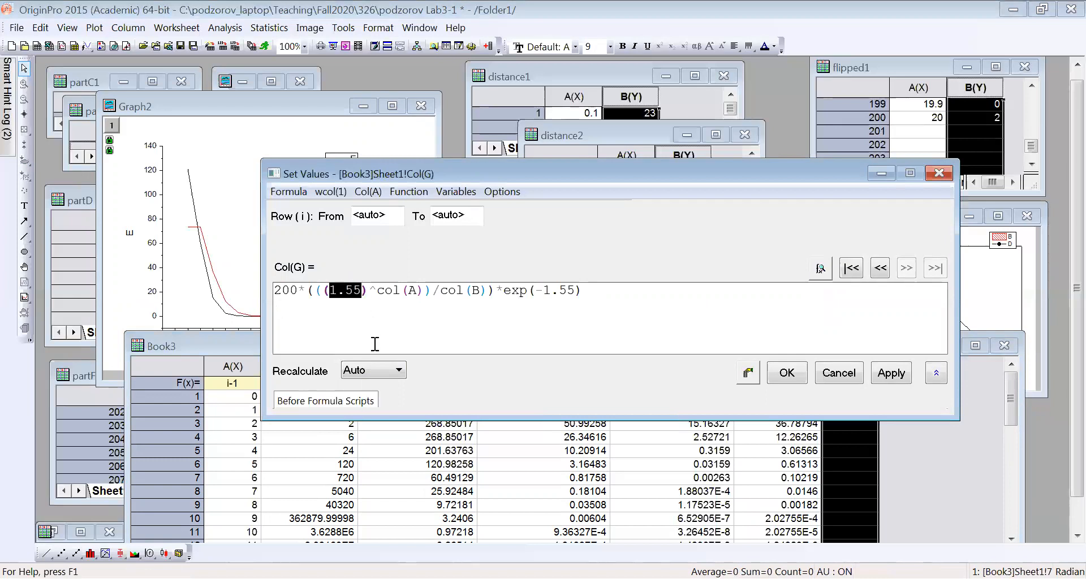
pyautogui.write('2')
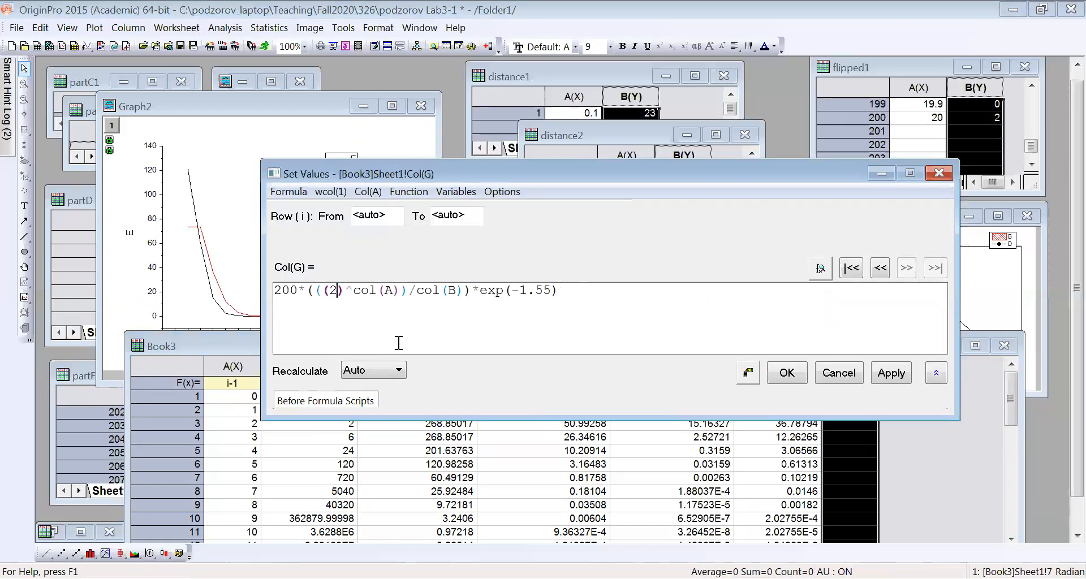
pyautogui.moveTo(520, 291); pyautogui.dragTo(553, 292)
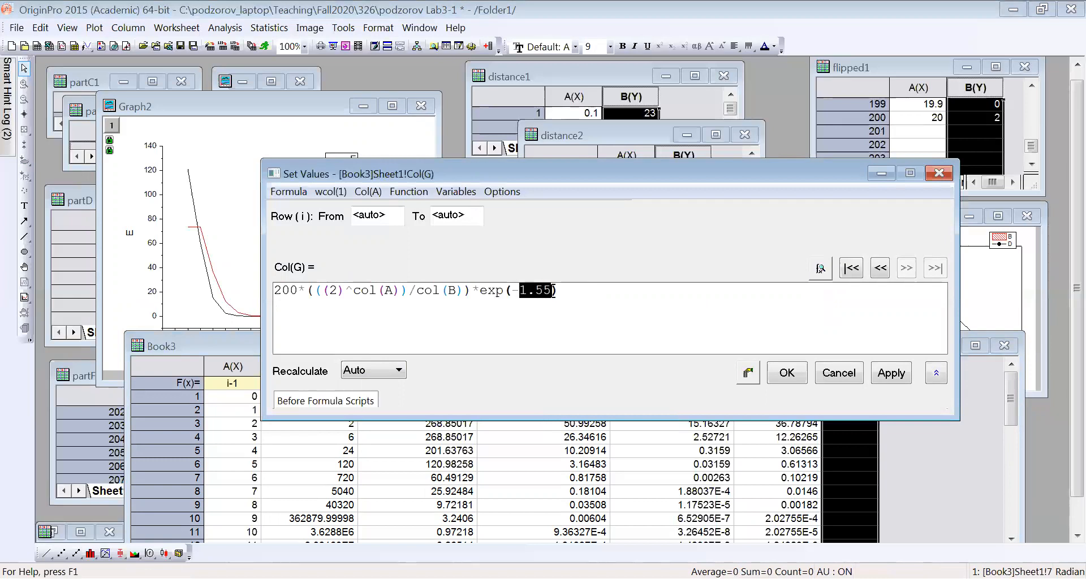
pyautogui.write('2')
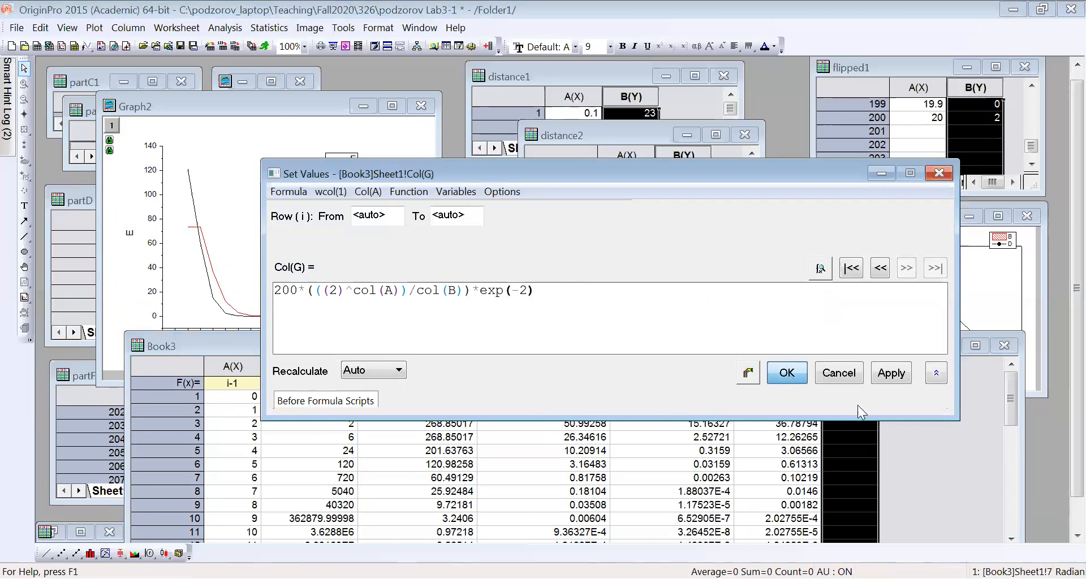
pyautogui.press('Return')
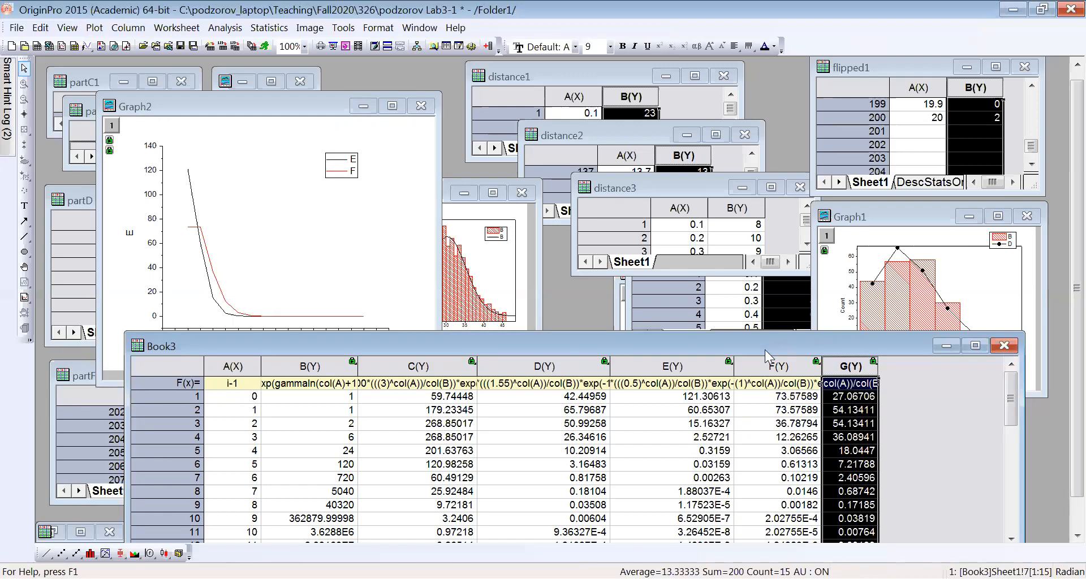
# - Add Book3's column D to Graph2 as a line plot
pyautogui.click(987, 268)
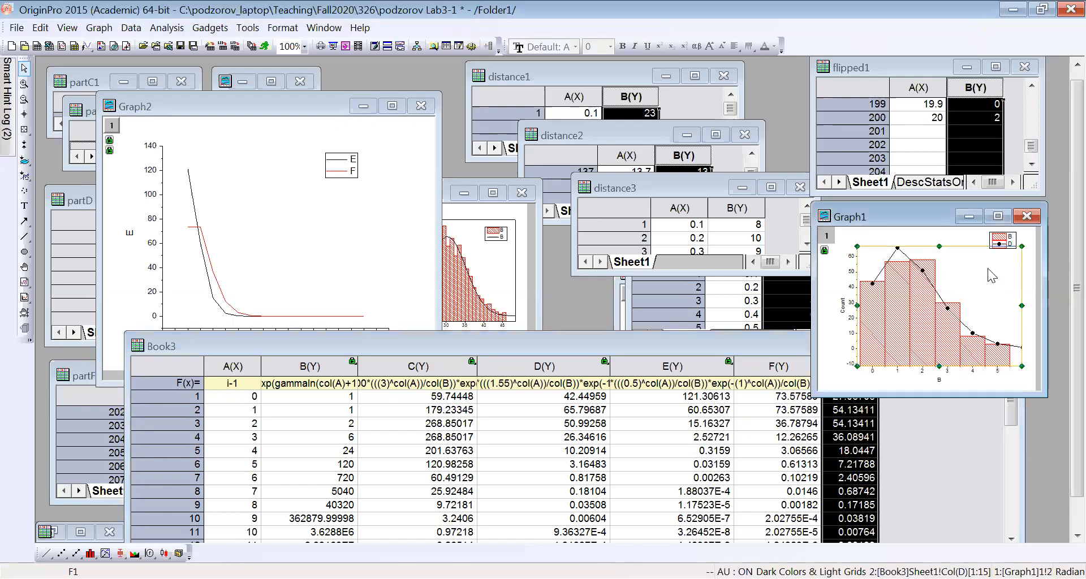
pyautogui.click(552, 369)
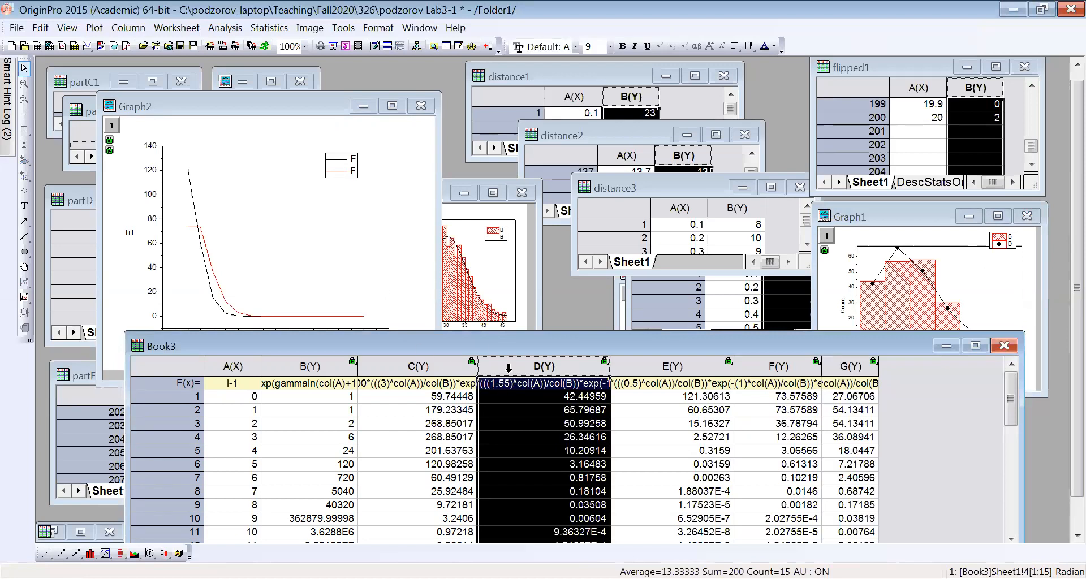
pyautogui.click(315, 256)
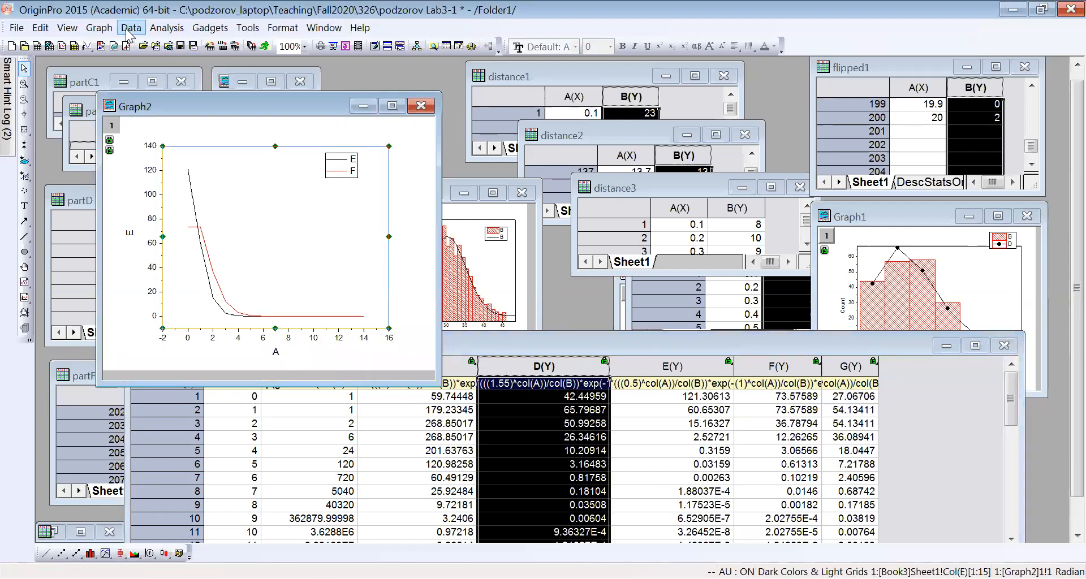
pyautogui.click(99, 27)
pyautogui.moveTo(164, 45)
pyautogui.click(242, 45)
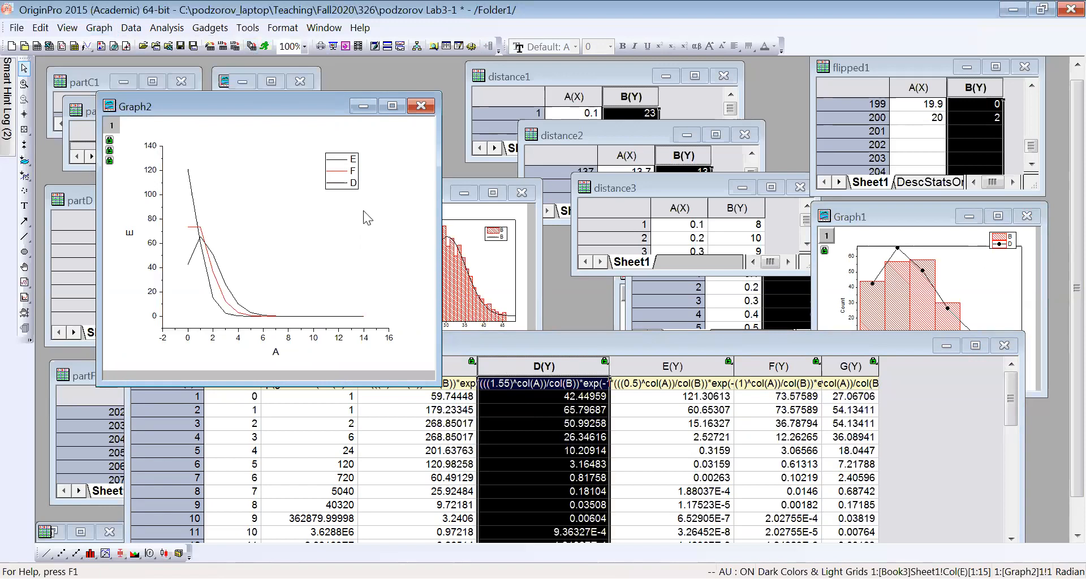
# - Set the colour of column D's line in Graph2 to green
pyautogui.doubleClick(341, 186)
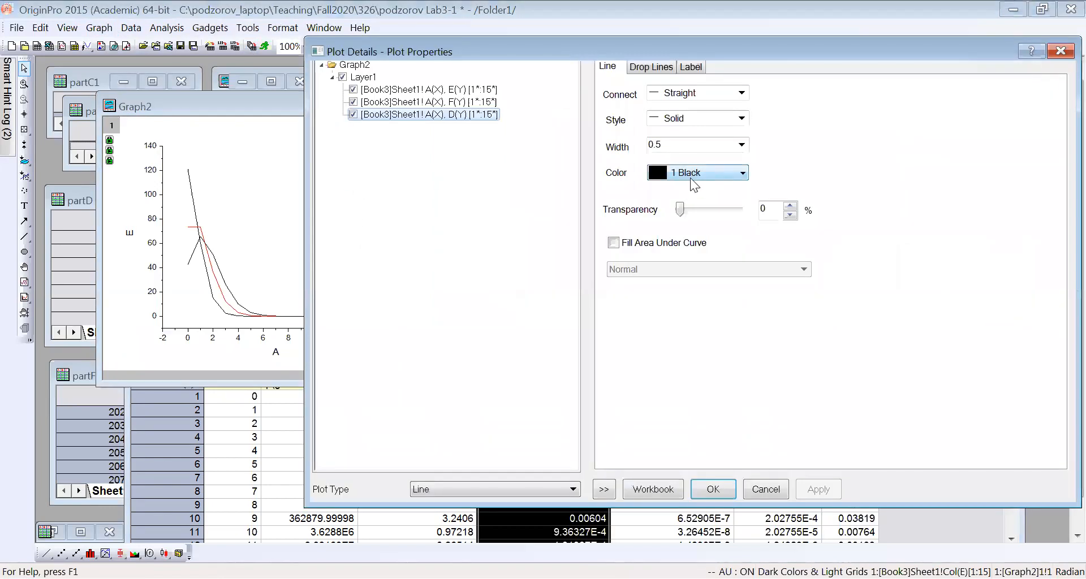
pyautogui.click(696, 173)
pyautogui.moveTo(701, 191)
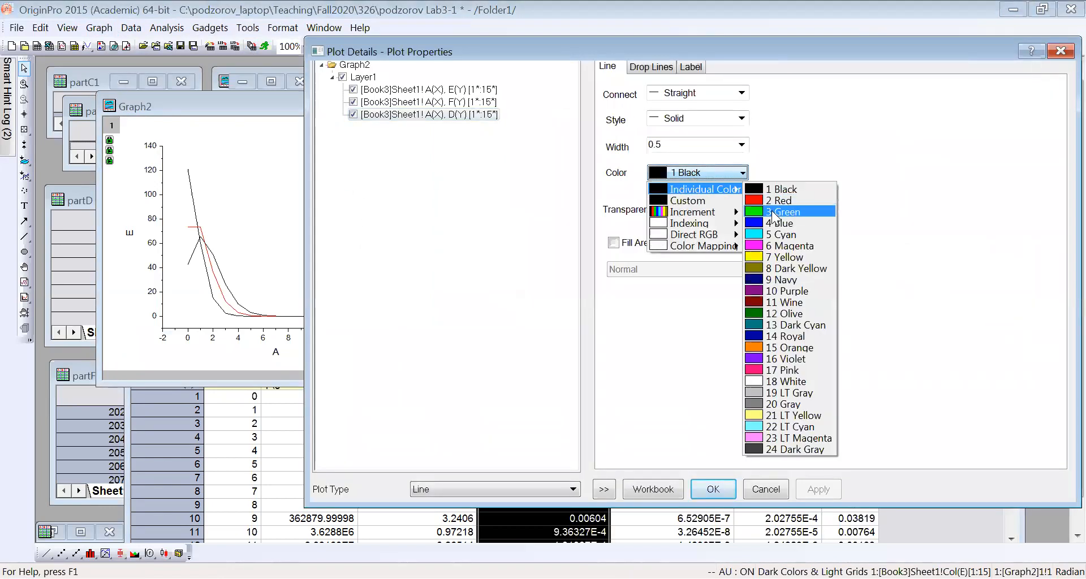
pyautogui.click(779, 212)
pyautogui.click(713, 486)
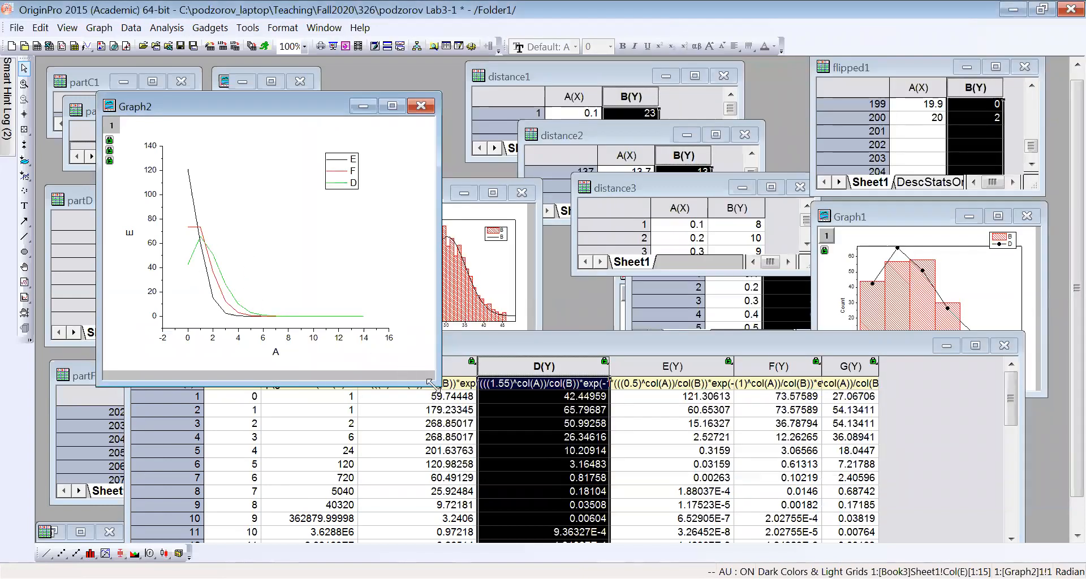
# - Enlarge the Graph2 window and add Book3's column G to the graph as a line plot
pyautogui.moveTo(431, 385); pyautogui.dragTo(600, 542)
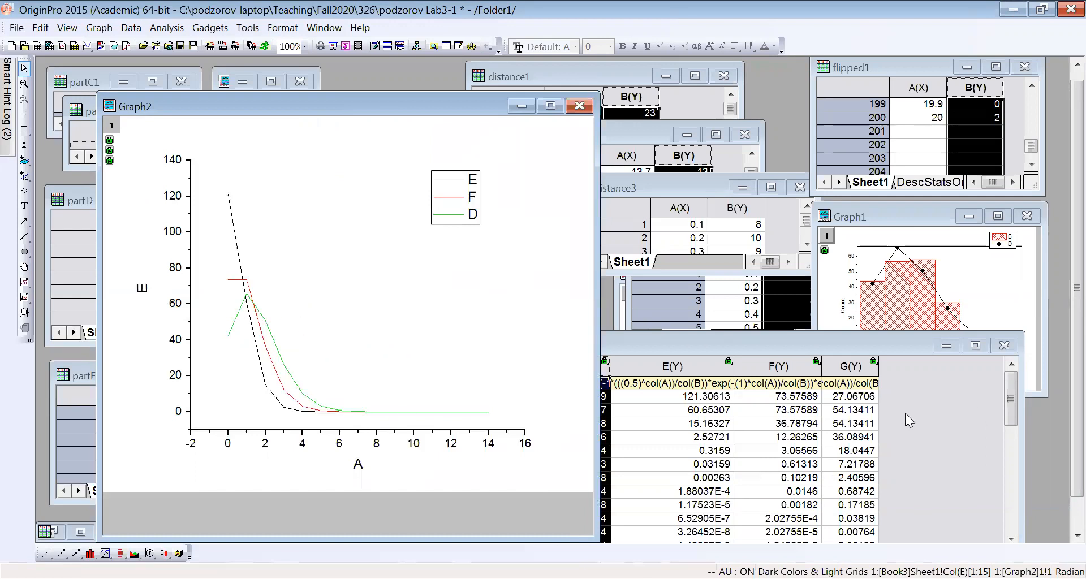
pyautogui.click(848, 367)
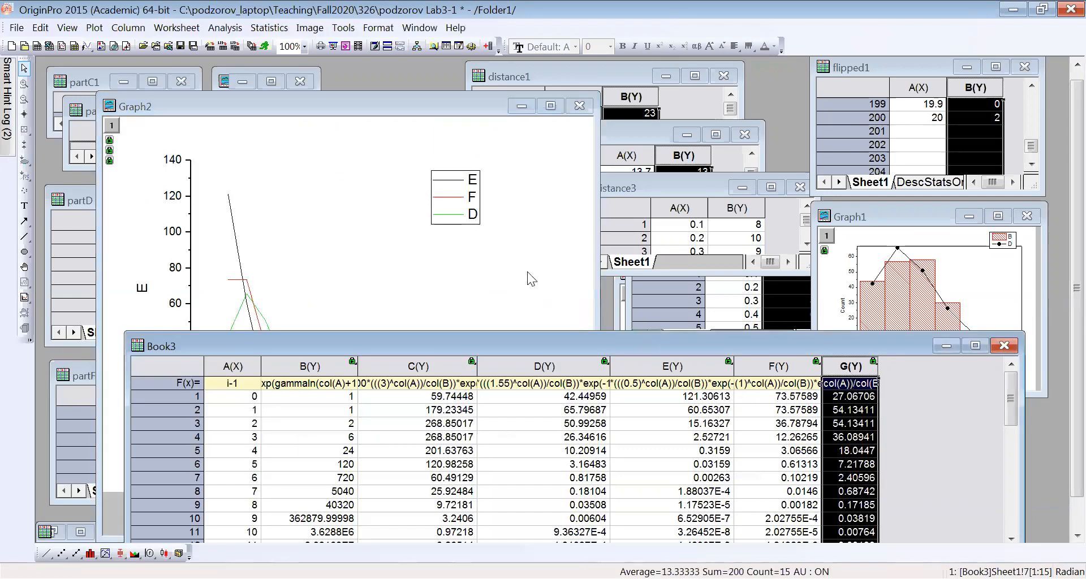
pyautogui.click(371, 270)
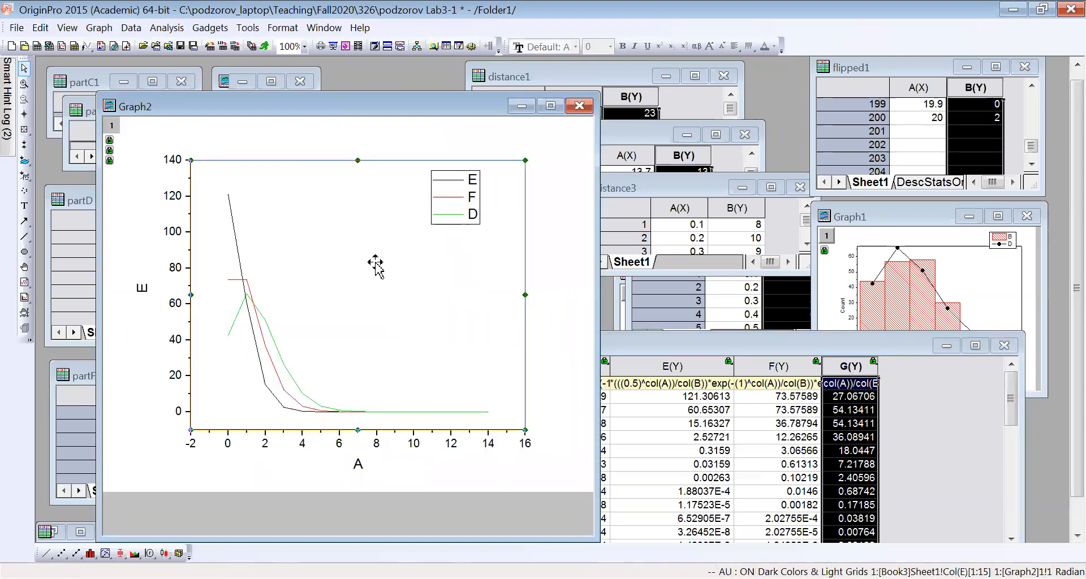
pyautogui.click(99, 27)
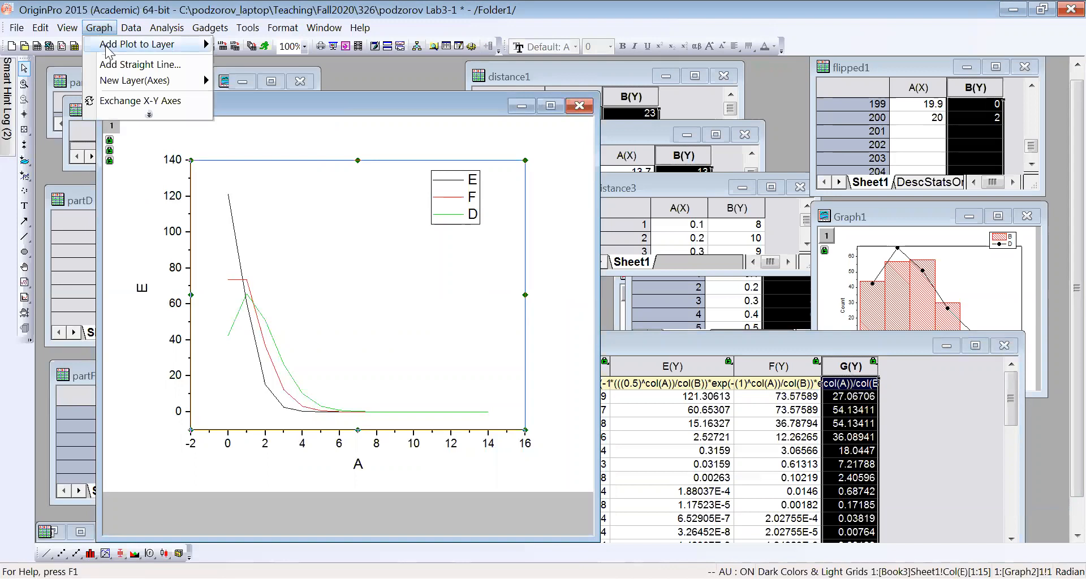
pyautogui.moveTo(147, 44)
pyautogui.click(241, 45)
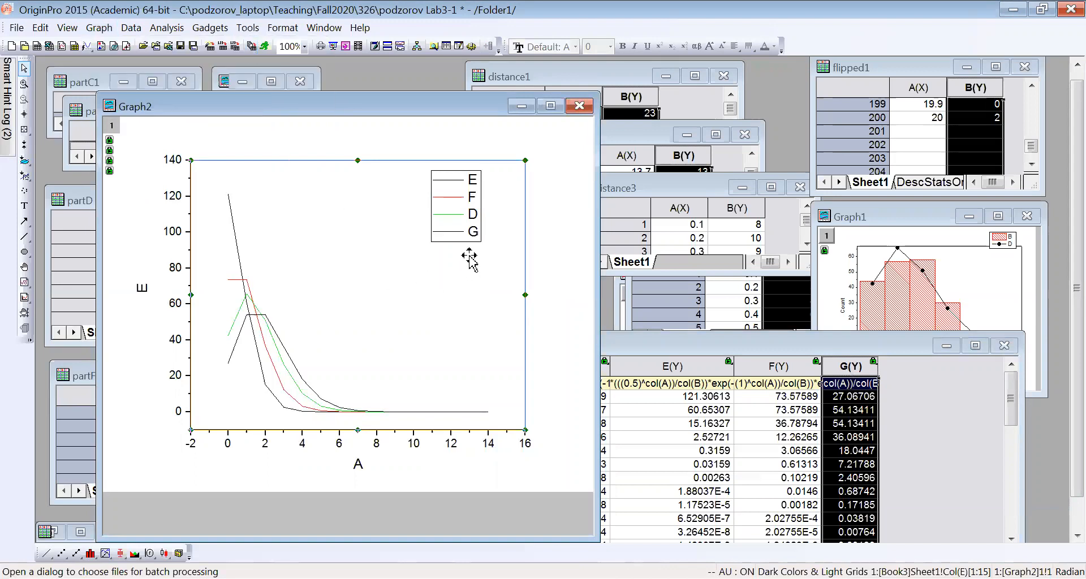
pyautogui.click(570, 303)
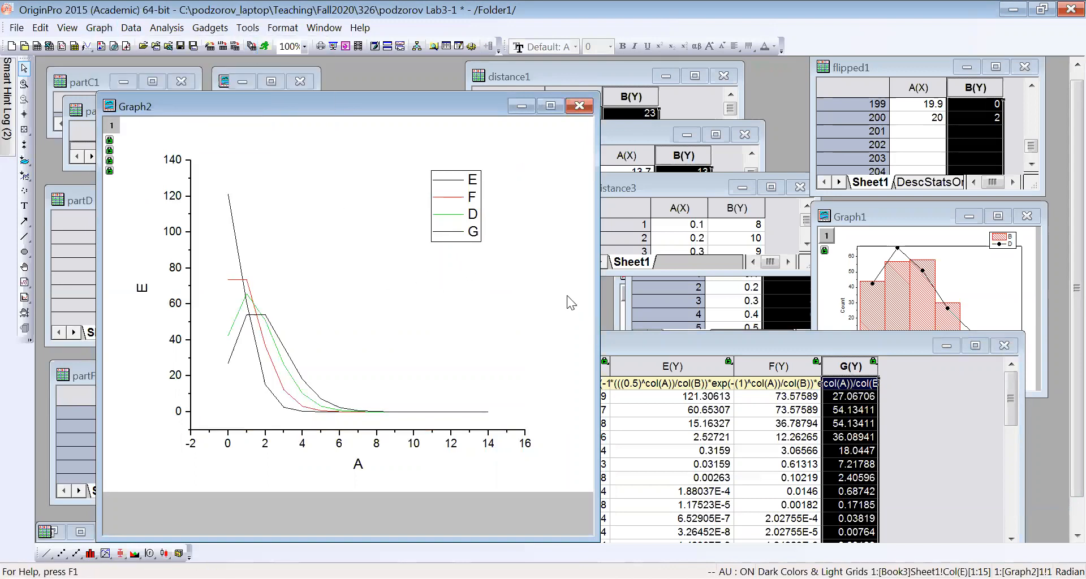
# - Set the colour of column G's line in Graph2 to blue
pyautogui.doubleClick(457, 238)
pyautogui.click(698, 172)
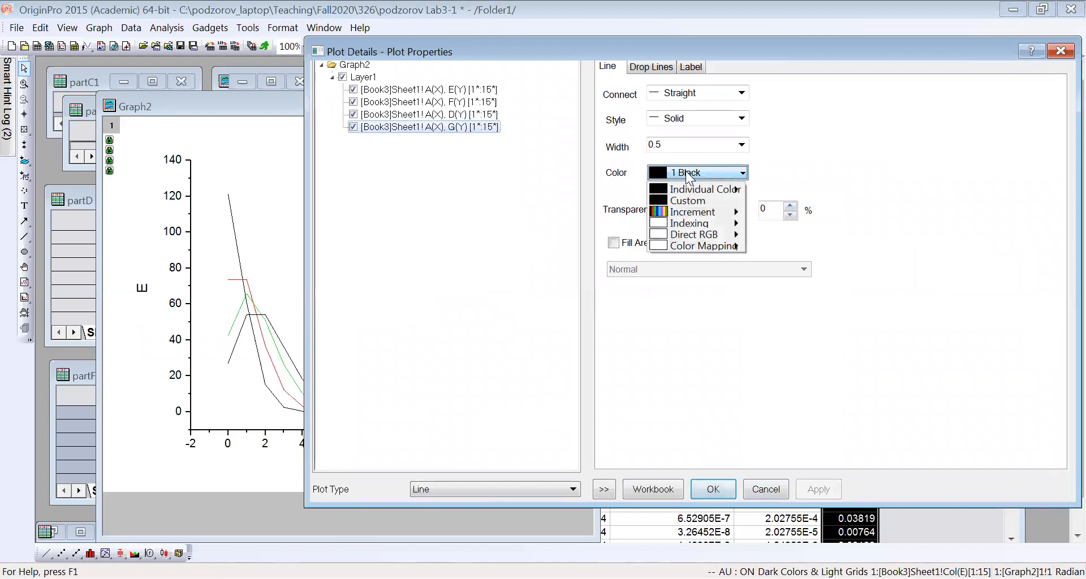
pyautogui.moveTo(693, 191)
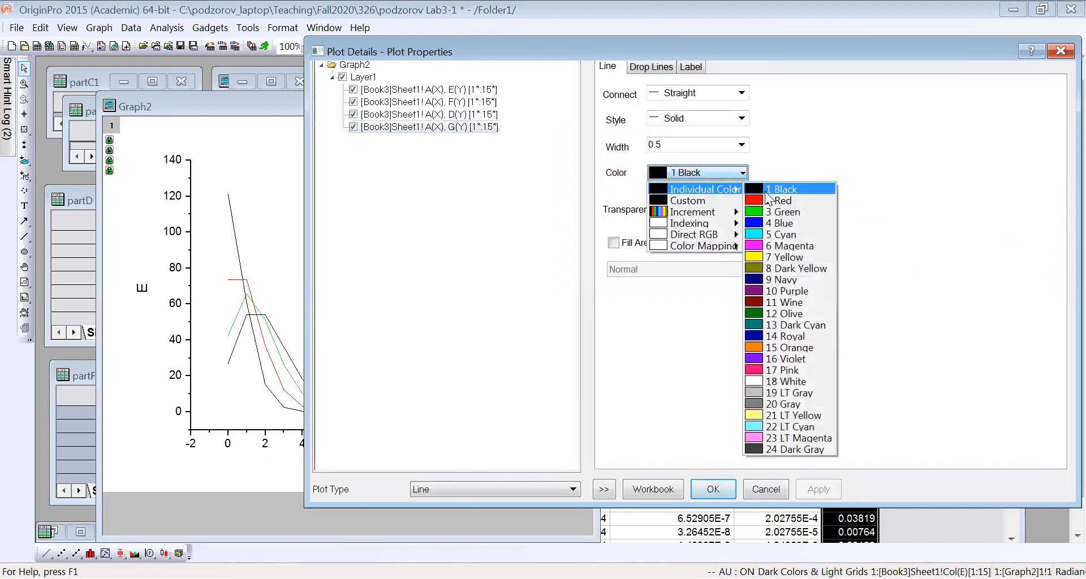
pyautogui.click(783, 224)
pyautogui.click(714, 487)
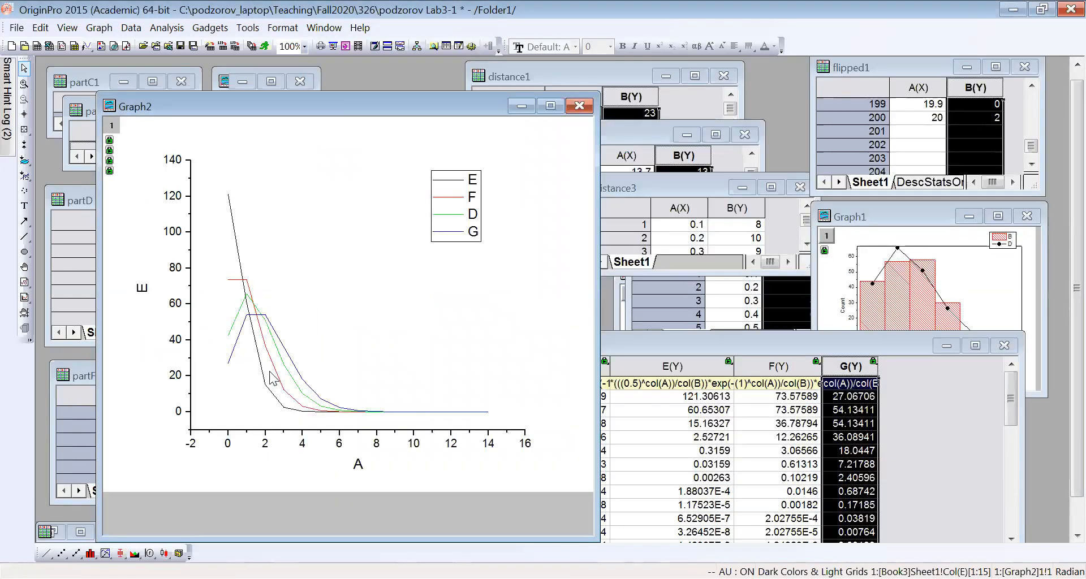
# - Widen the Book3 window slightly and add a new column after column G
pyautogui.click(931, 409)
pyautogui.moveTo(1023, 439); pyautogui.dragTo(1055, 439)
pyautogui.click(850, 366)
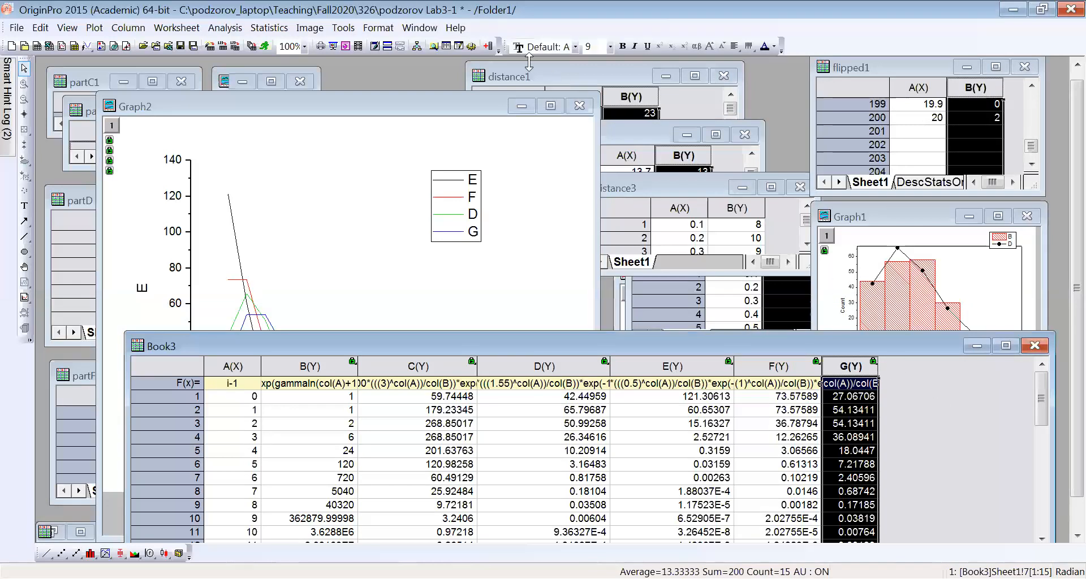
pyautogui.click(489, 46)
# - Set column H's values with the copied formula, replacing 1.55 with 5 in both the power term and the exponential
pyautogui.click(903, 367)
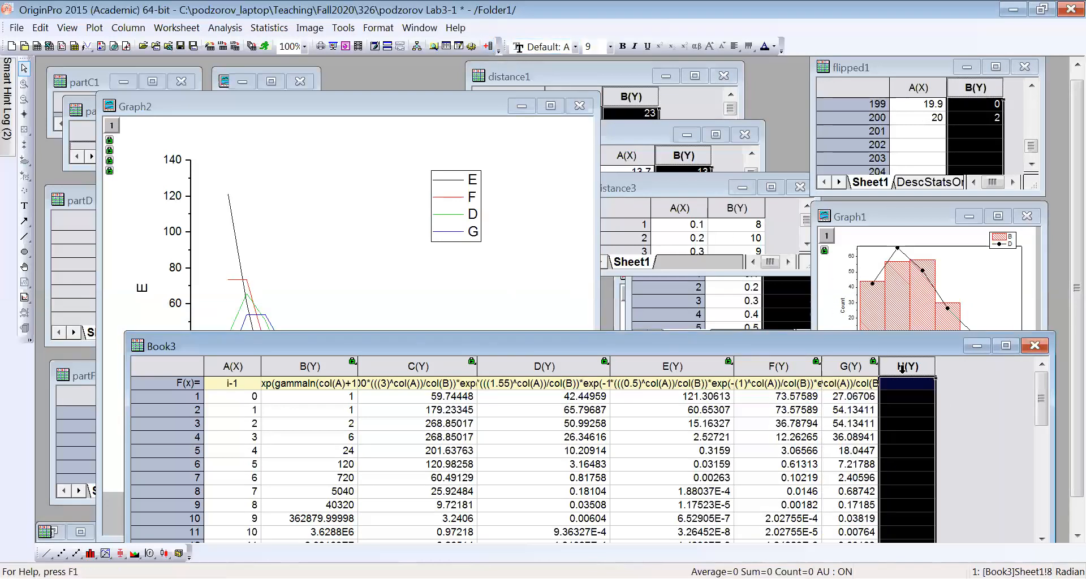
pyautogui.rightClick(902, 368)
pyautogui.click(939, 283)
pyautogui.rightClick(499, 309)
pyautogui.click(537, 380)
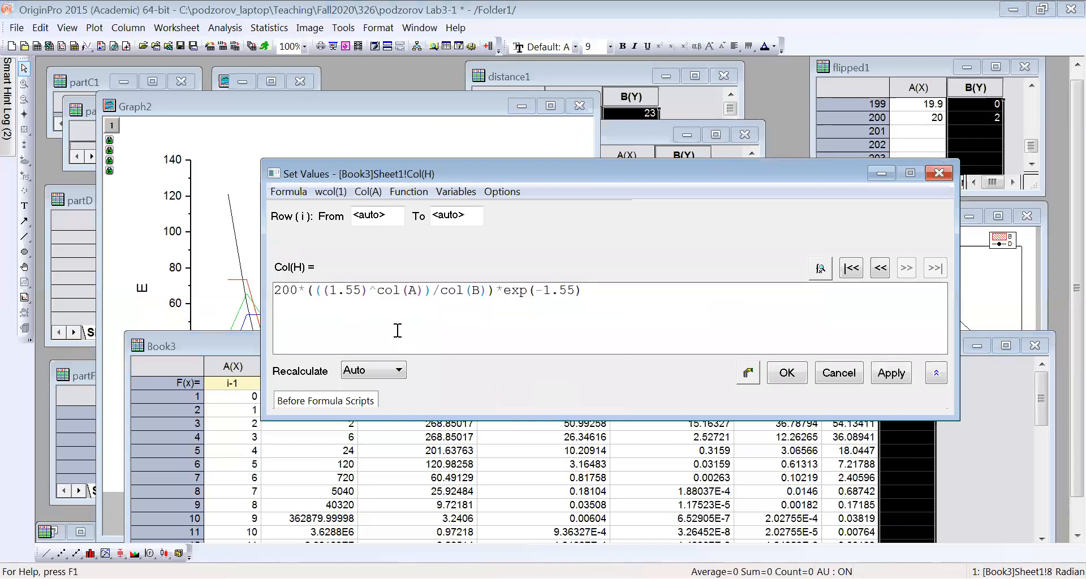
pyautogui.moveTo(330, 291); pyautogui.dragTo(364, 291)
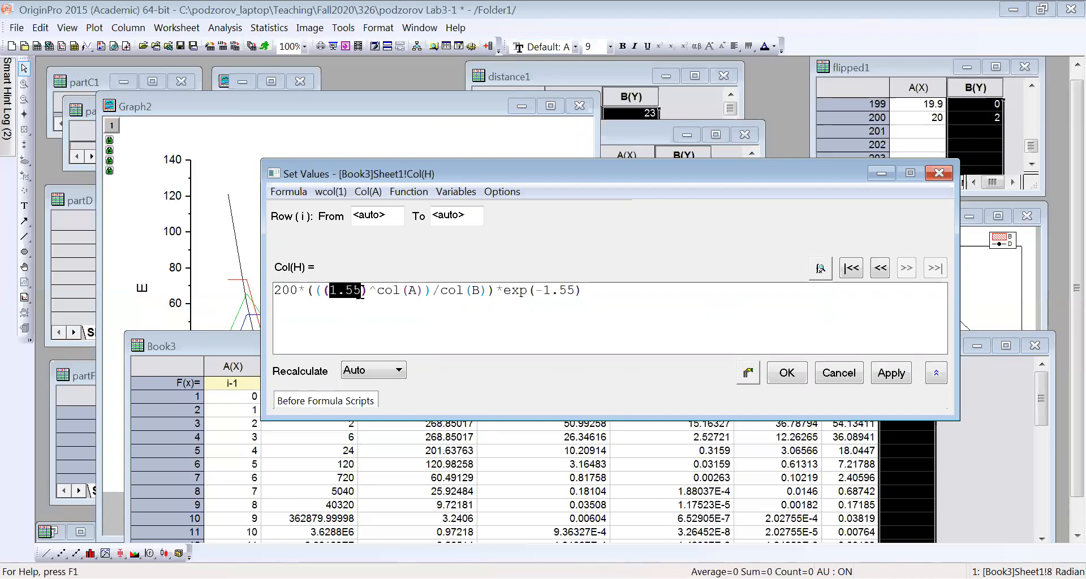
pyautogui.write('5')
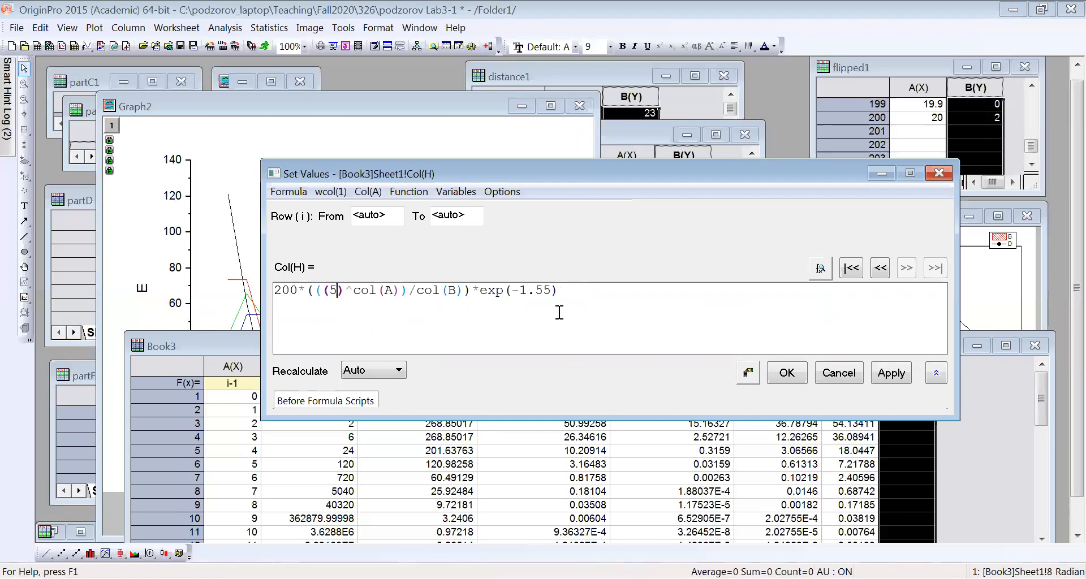
pyautogui.moveTo(521, 290); pyautogui.dragTo(548, 294)
pyautogui.write('5')
pyautogui.click(787, 373)
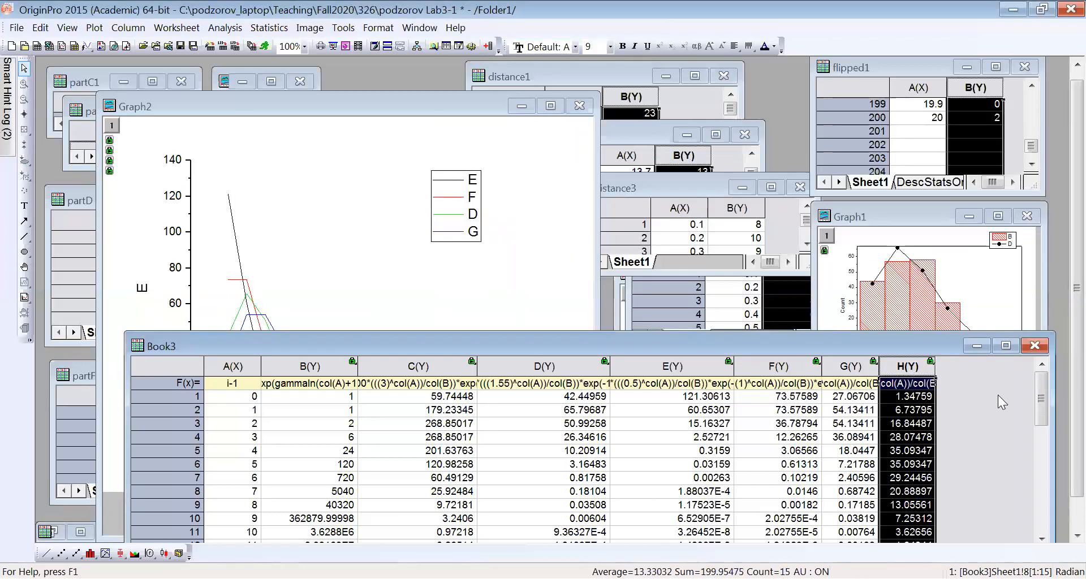
# - Add Book3's column H to Graph2 as a line plot
pyautogui.click(362, 228)
pyautogui.click(99, 28)
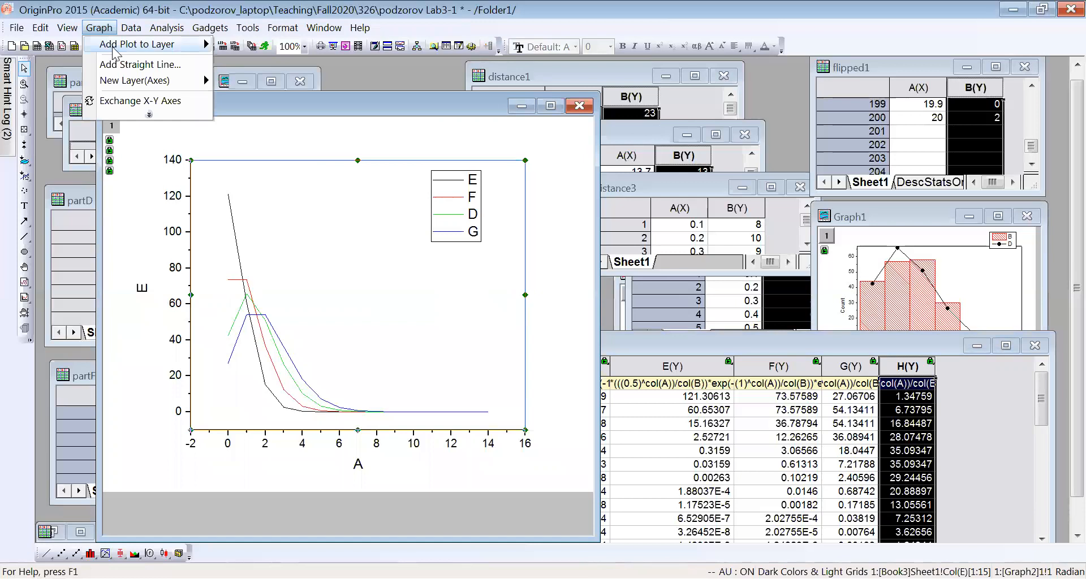
pyautogui.moveTo(138, 44)
pyautogui.click(235, 49)
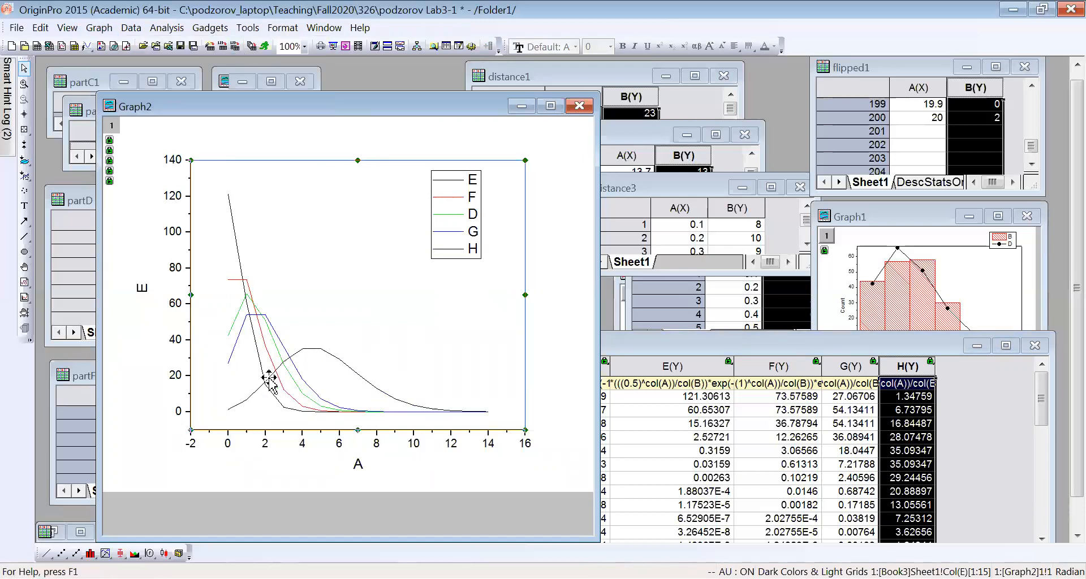
# - Add a new column after column H in Book3 and paste the copied formula into its Set Column Values dialog
pyautogui.click(976, 404)
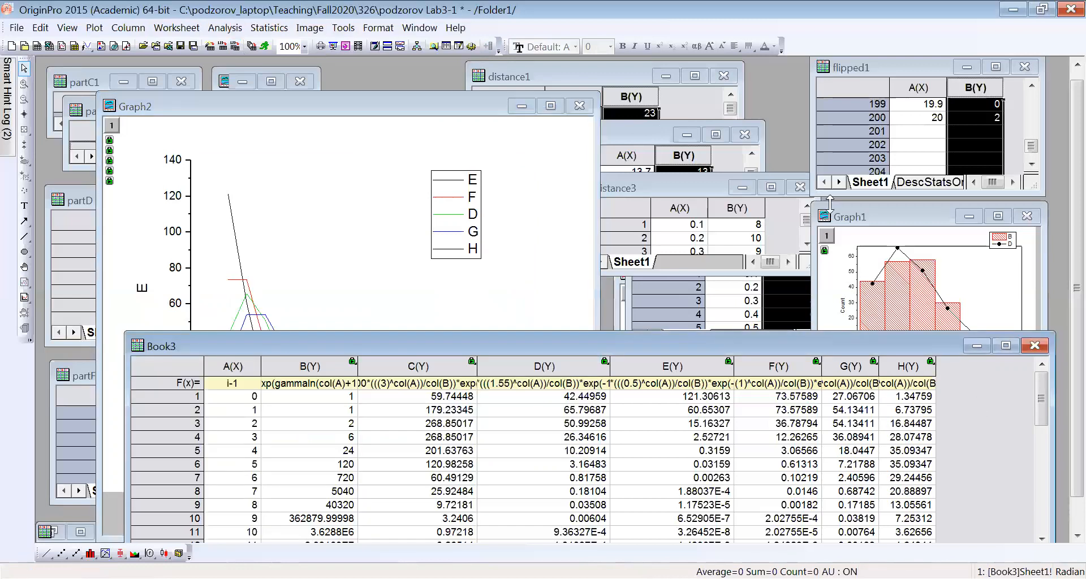
pyautogui.click(487, 48)
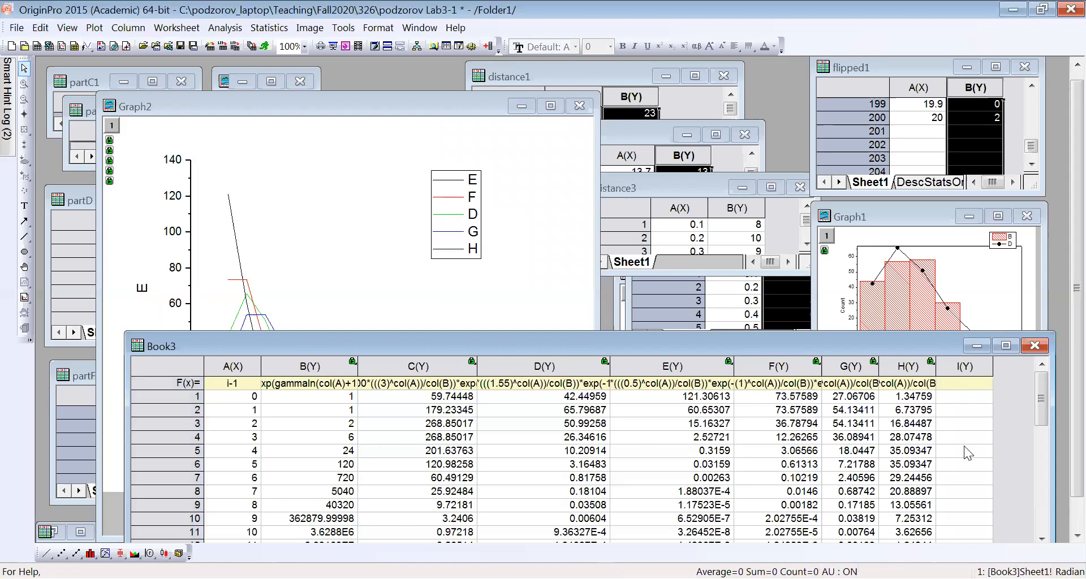
pyautogui.click(962, 366)
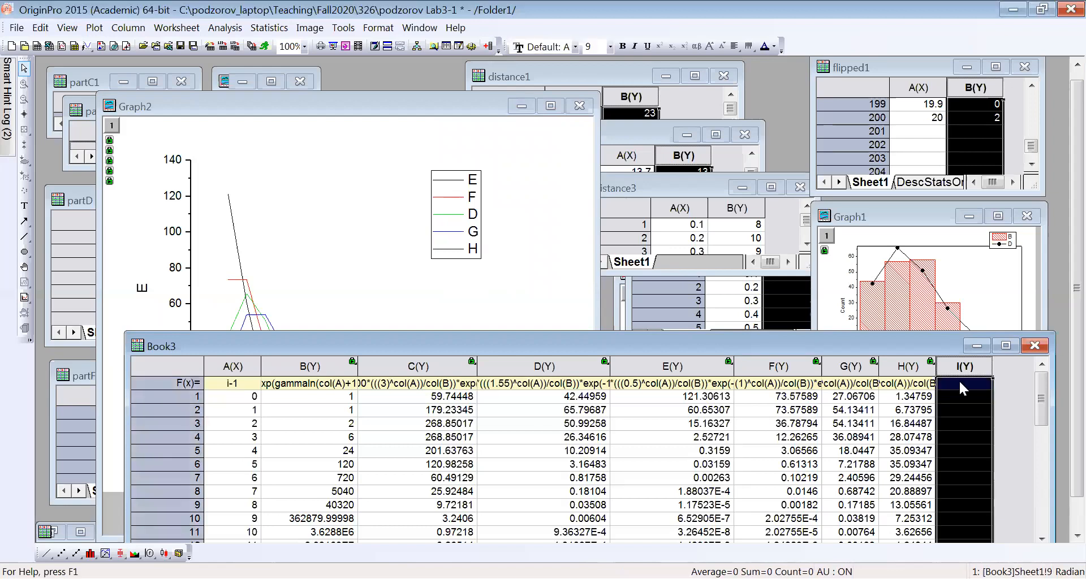
pyautogui.rightClick(962, 368)
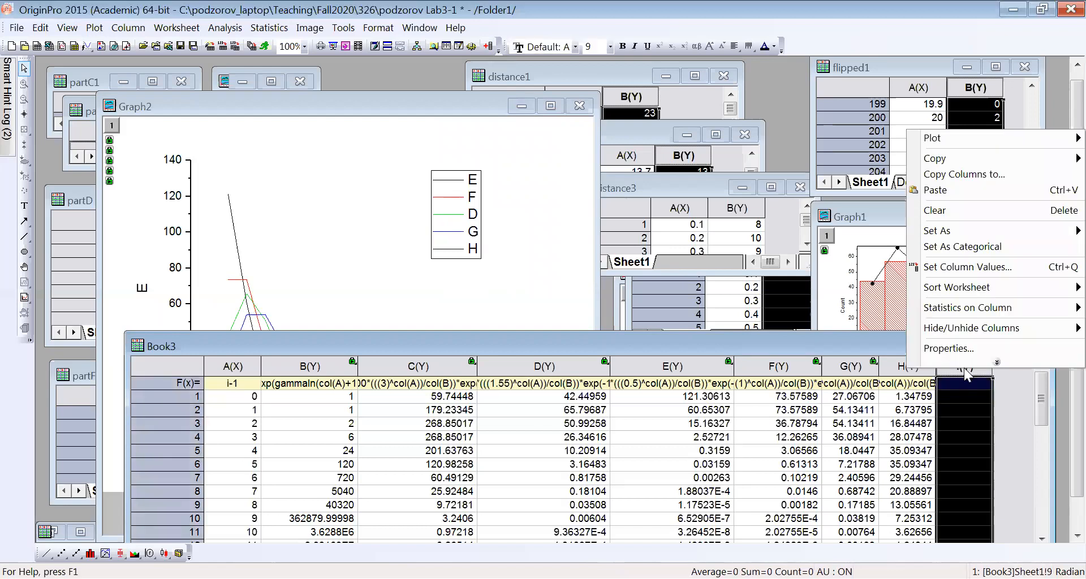
pyautogui.click(961, 267)
pyautogui.rightClick(506, 312)
pyautogui.click(532, 392)
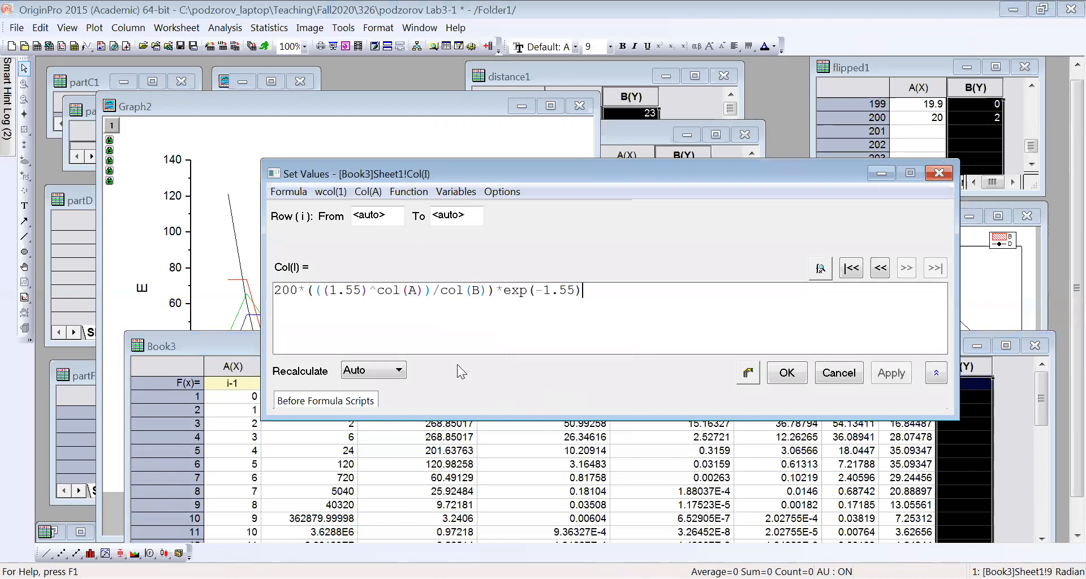
# - Replace 1.55 with 10 in both the power term and the exponential of column I's formula and apply it
pyautogui.moveTo(332, 290); pyautogui.dragTo(357, 291)
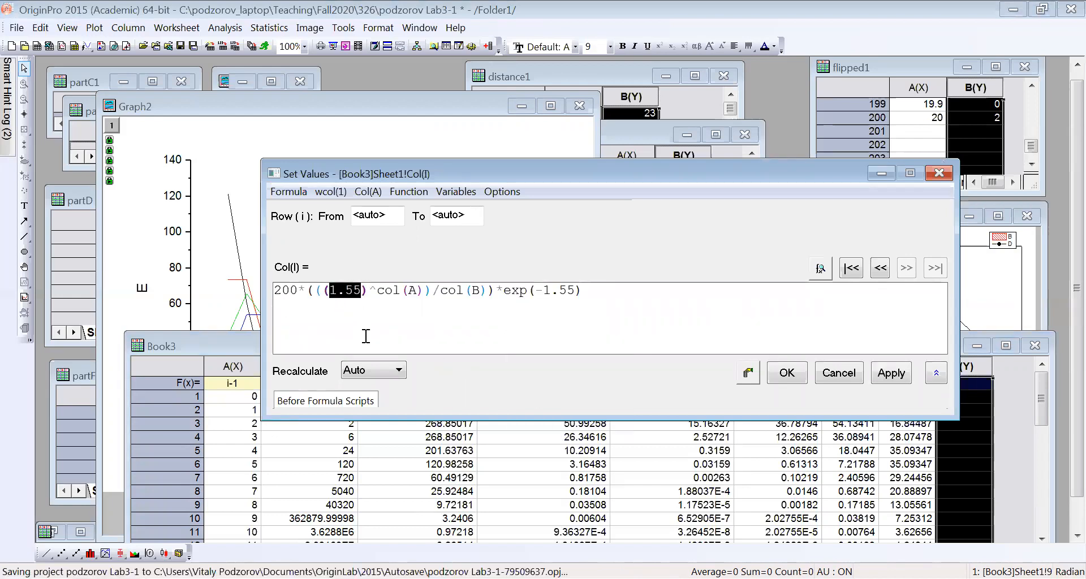
pyautogui.write('10')
pyautogui.press('End')
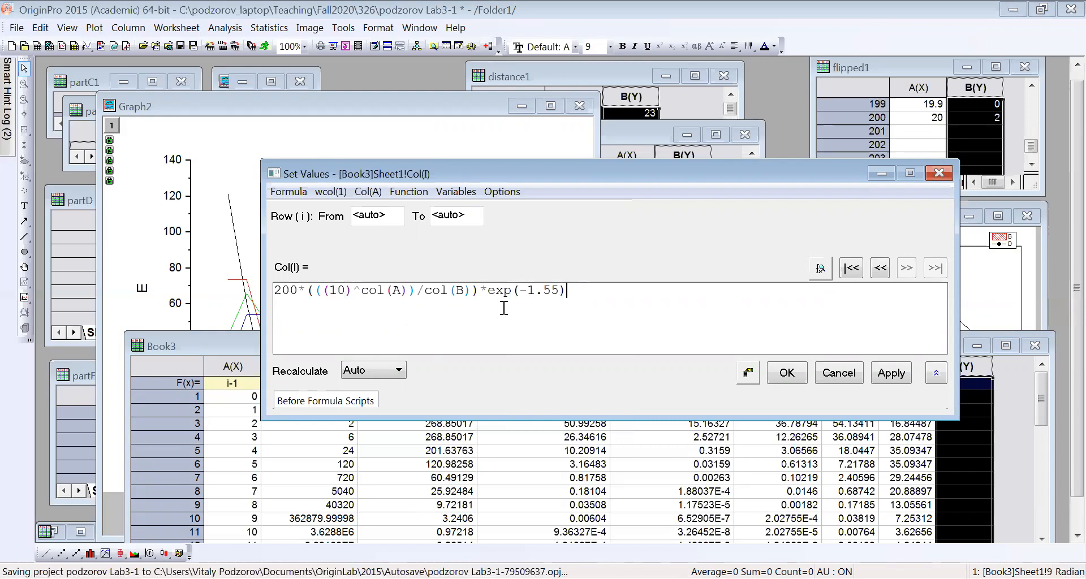
pyautogui.moveTo(527, 291); pyautogui.dragTo(559, 289)
pyautogui.write('1')
pyautogui.click(783, 373)
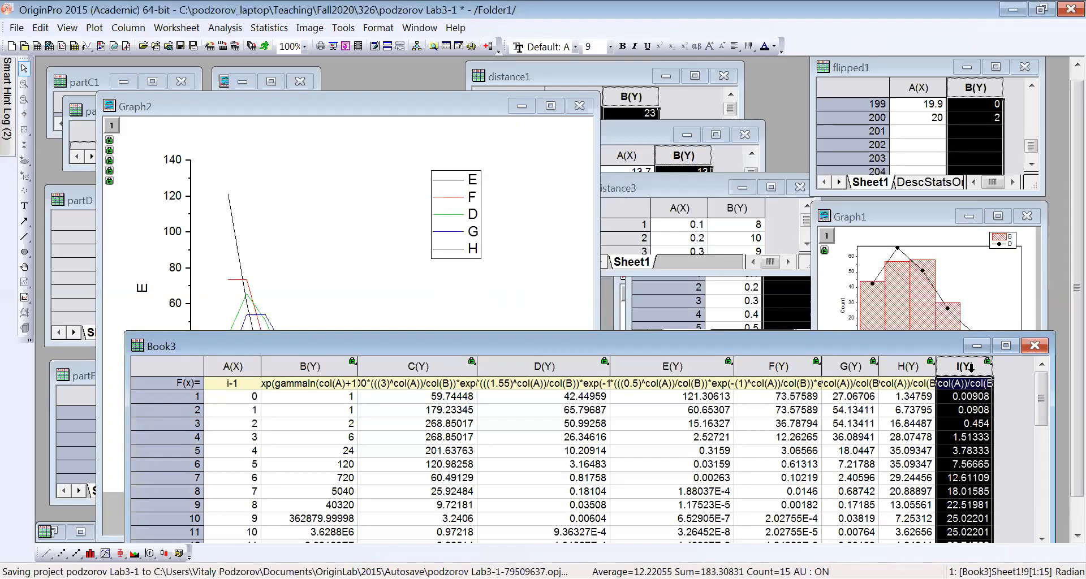
# - Add Book3's column I to Graph2 as a line plot
pyautogui.click(378, 249)
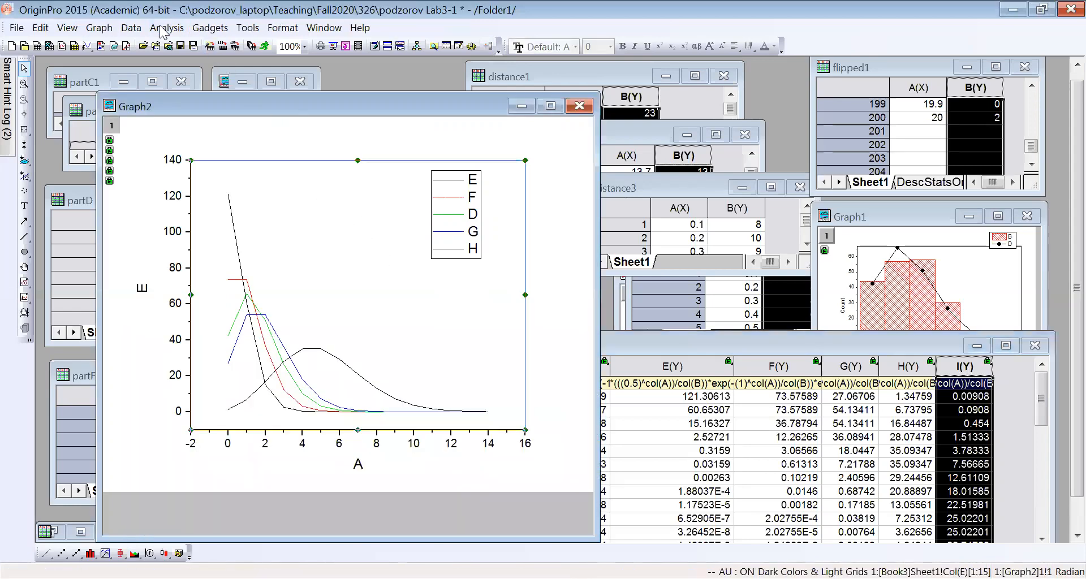
pyautogui.click(99, 28)
pyautogui.moveTo(204, 43)
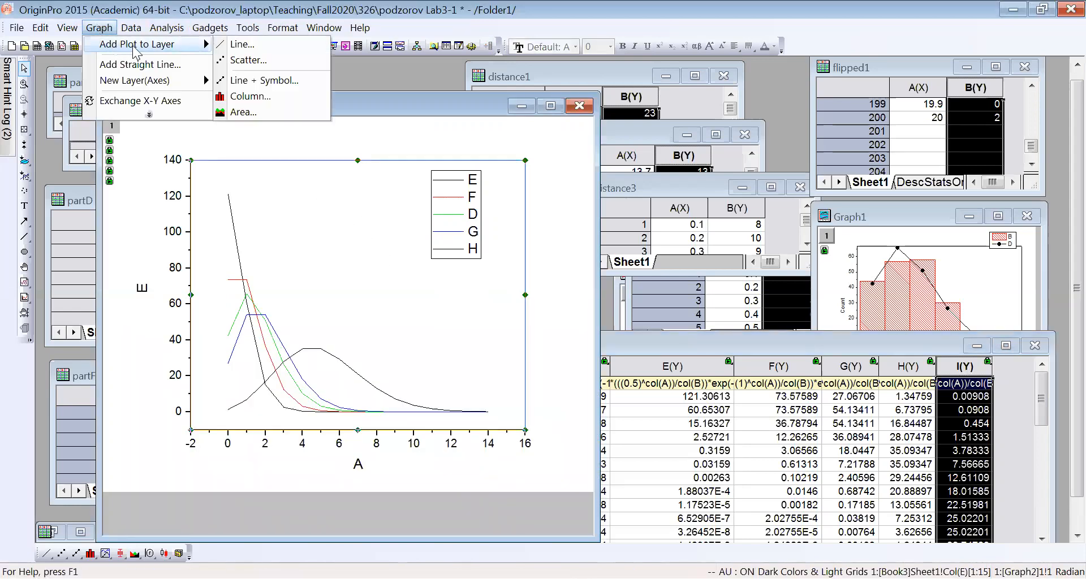
pyautogui.click(243, 44)
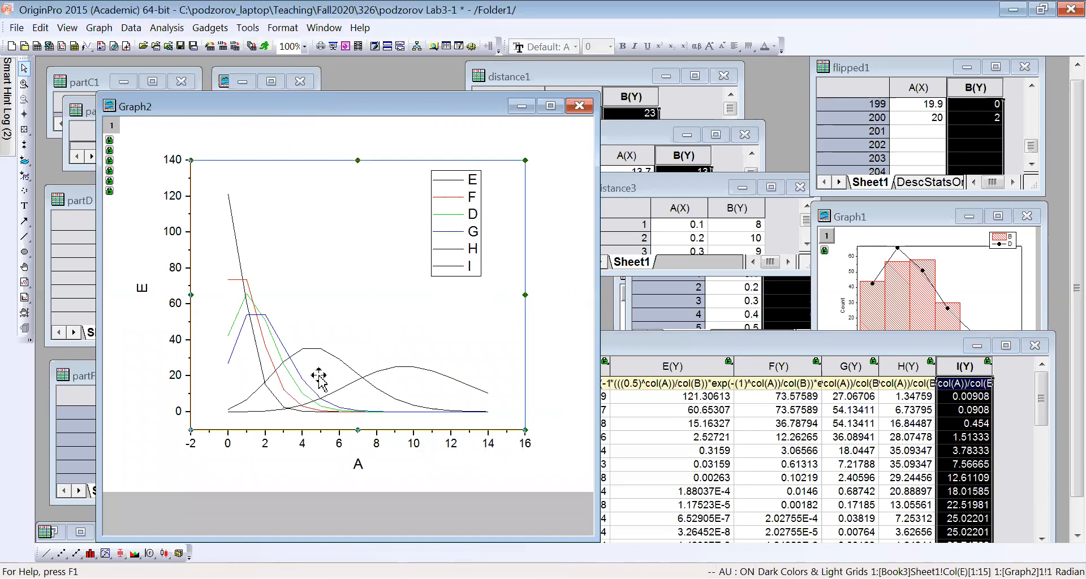
pyautogui.click(567, 334)
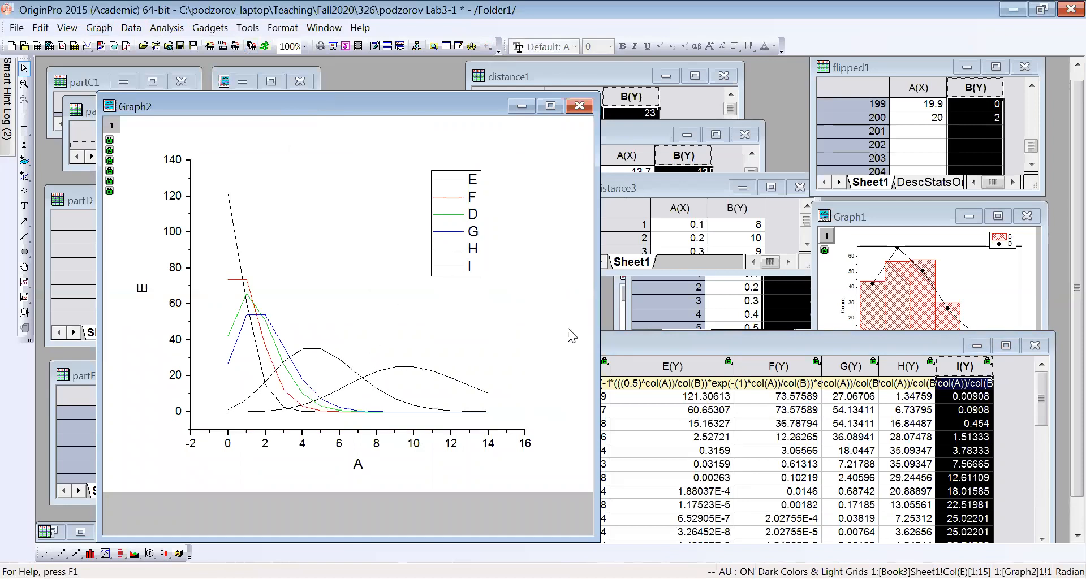
# - Set the colour of column H's line in Graph2 to magenta
pyautogui.doubleClick(456, 254)
pyautogui.click(669, 171)
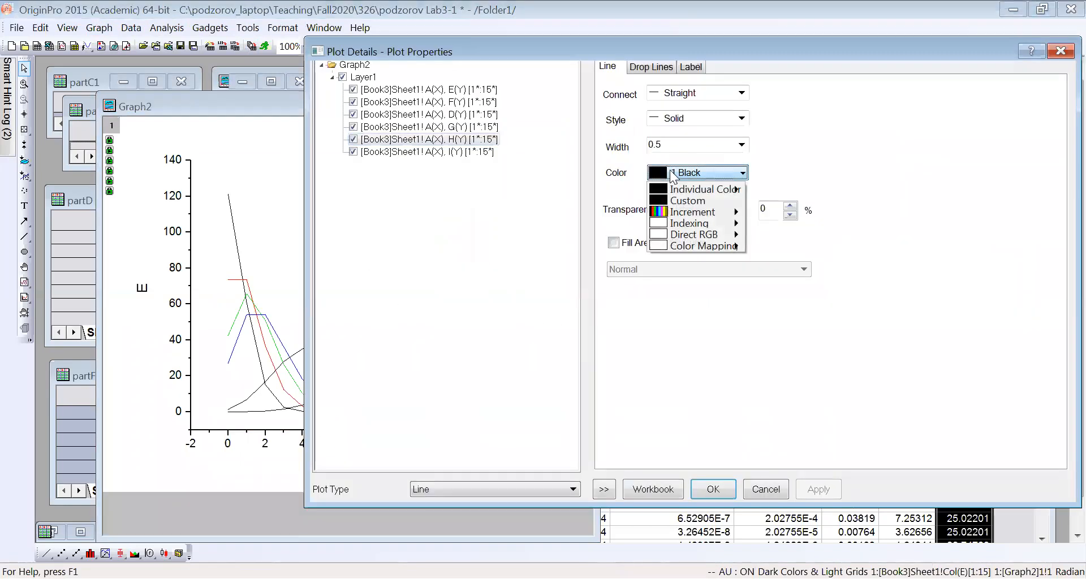
pyautogui.moveTo(671, 191)
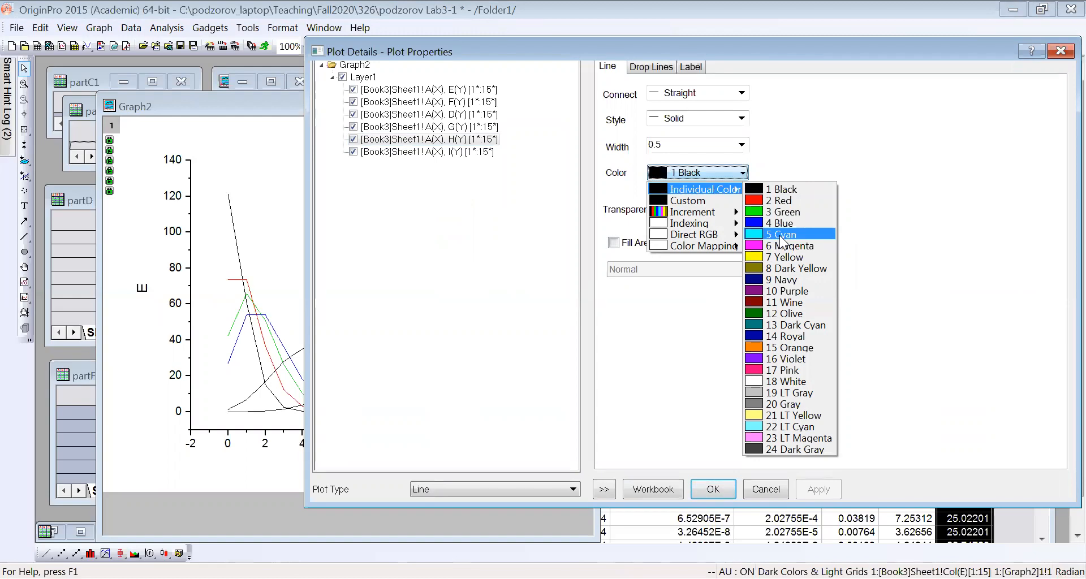
pyautogui.click(784, 246)
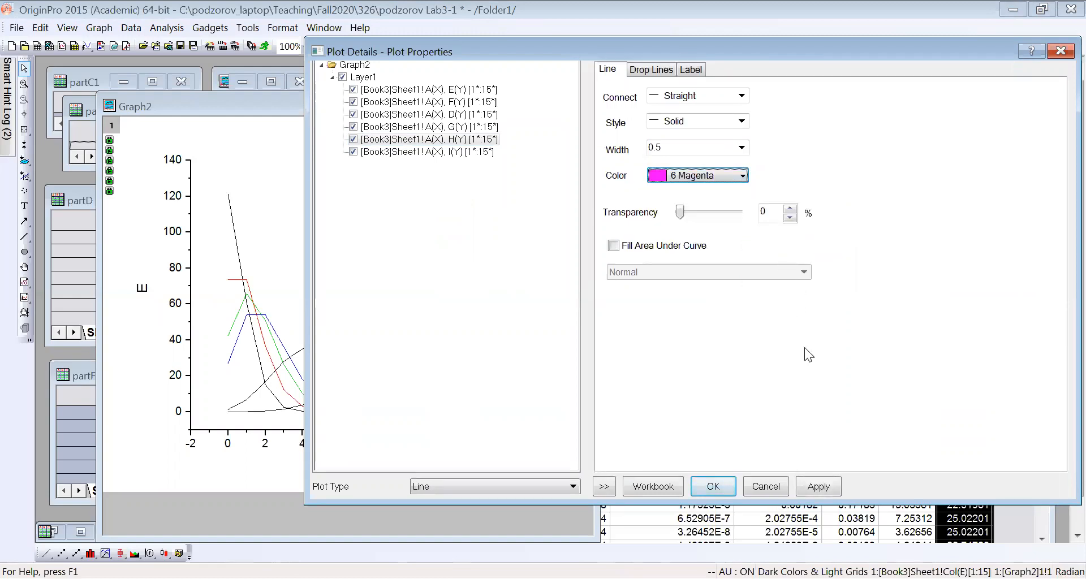
pyautogui.click(713, 488)
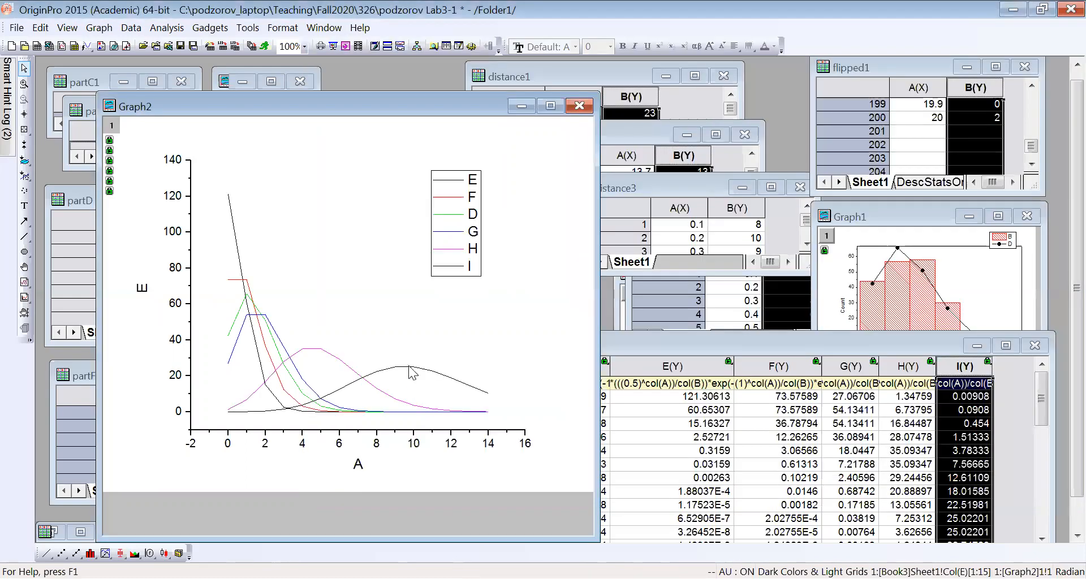
# - Set the colour of column I's line in Graph2 to orange
pyautogui.doubleClick(411, 369)
pyautogui.click(730, 173)
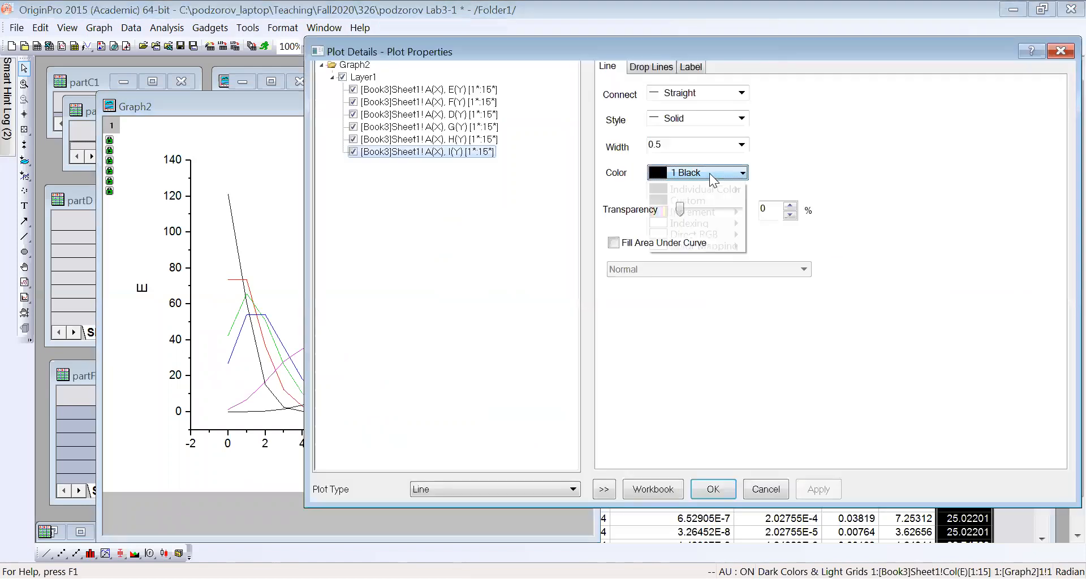
pyautogui.moveTo(710, 193)
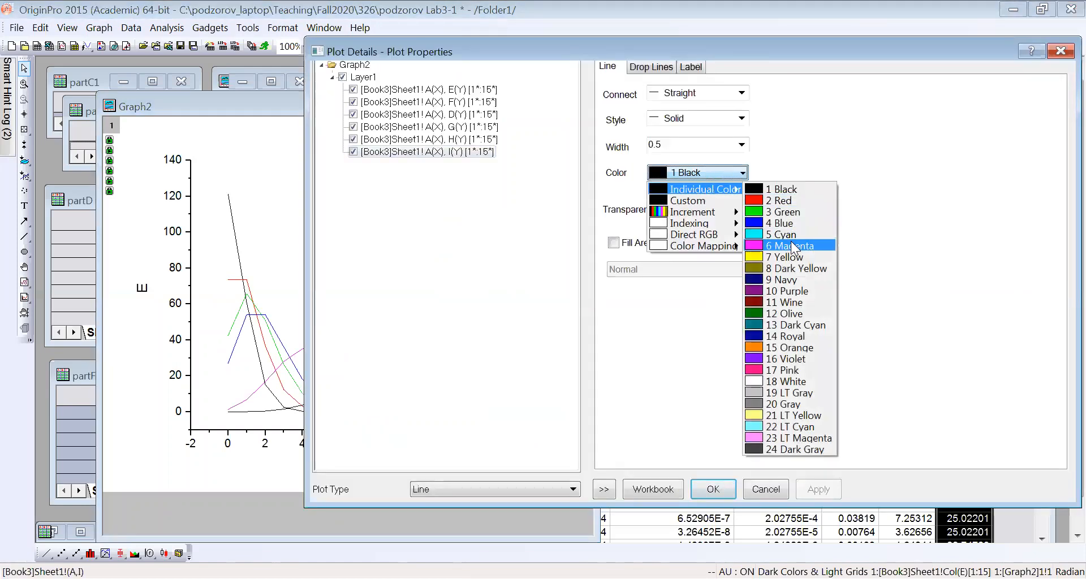
pyautogui.click(789, 347)
pyautogui.click(713, 487)
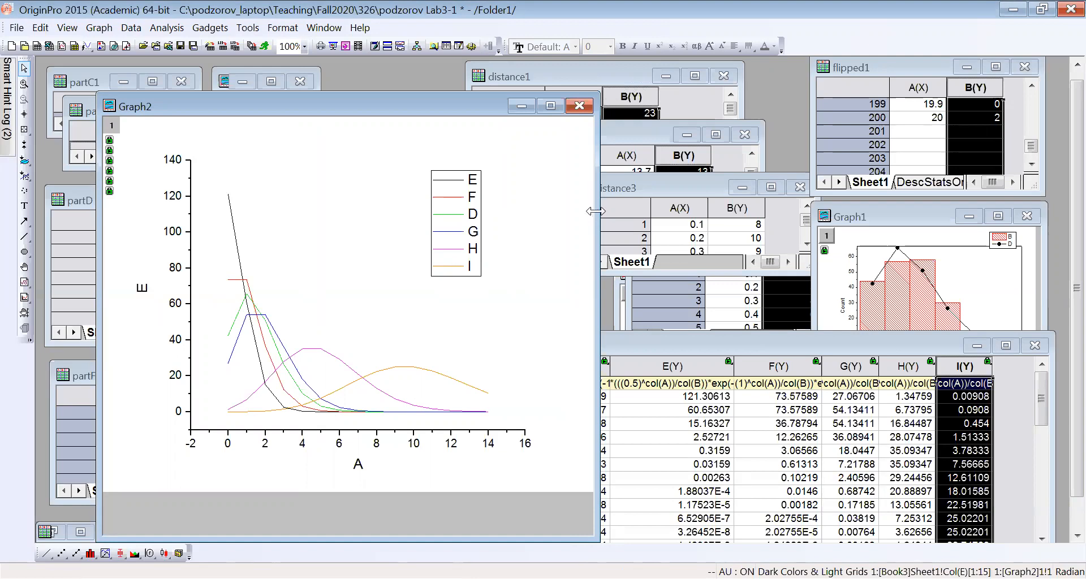
# - Make the Graph2 window wider and taller, and move the Book3 window up and stretch it downward to show more rows
pyautogui.moveTo(594, 211); pyautogui.dragTo(828, 211)
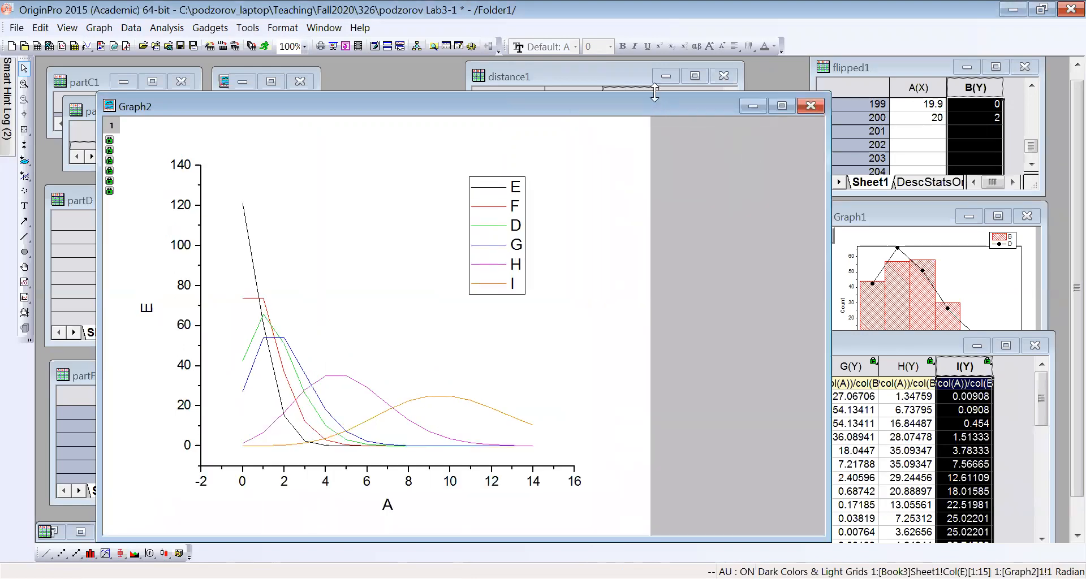
pyautogui.moveTo(654, 92); pyautogui.dragTo(654, 58)
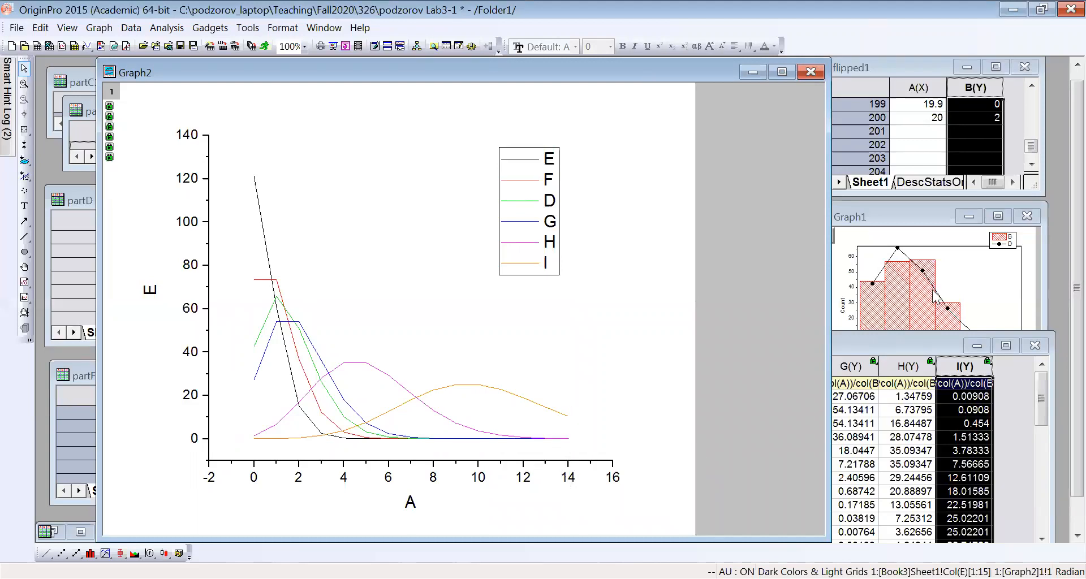
pyautogui.click(875, 341)
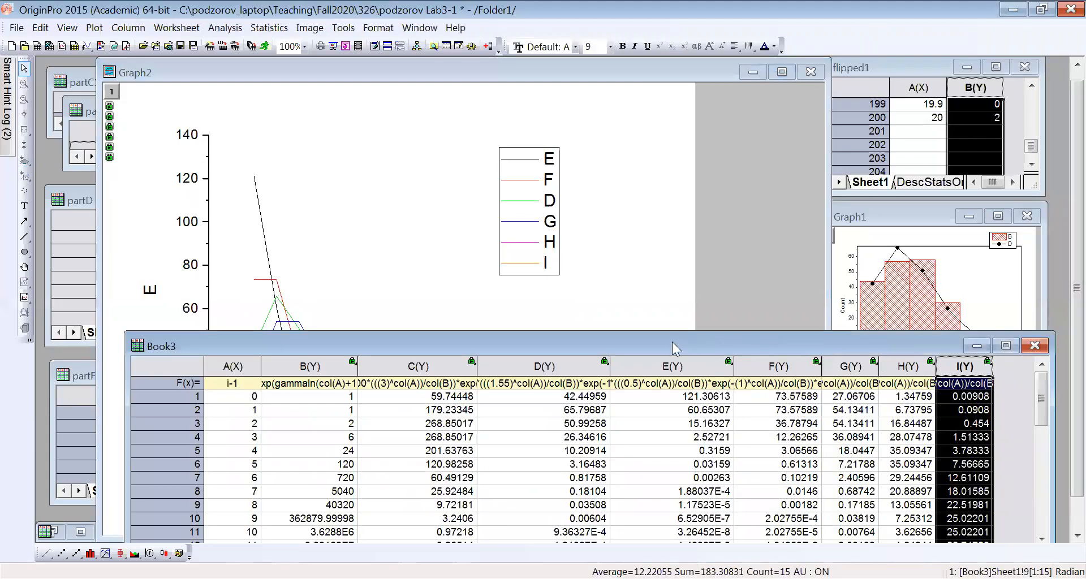
pyautogui.moveTo(672, 343); pyautogui.dragTo(710, 166)
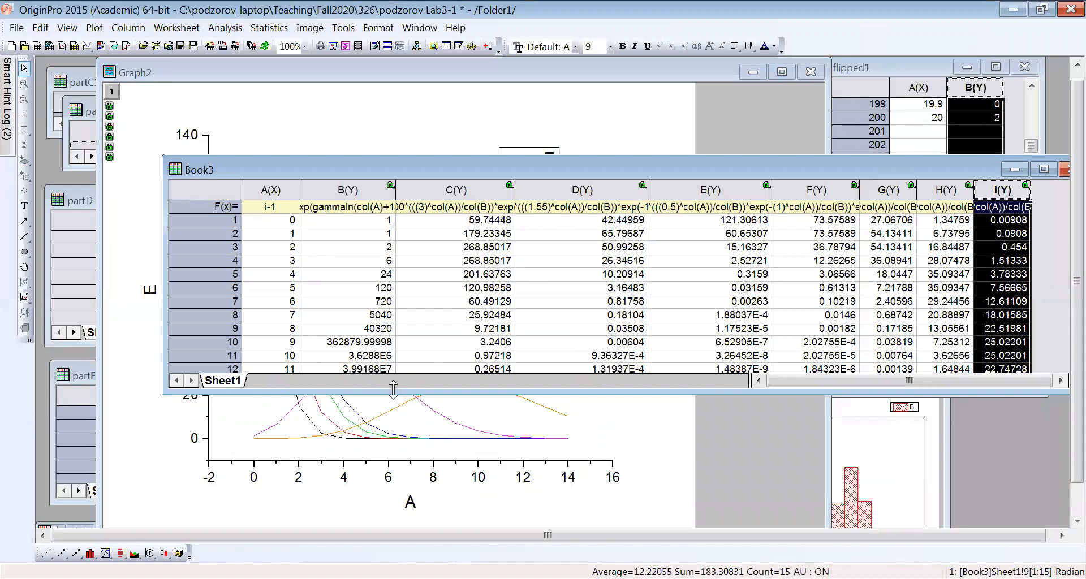
pyautogui.moveTo(394, 389); pyautogui.dragTo(395, 477)
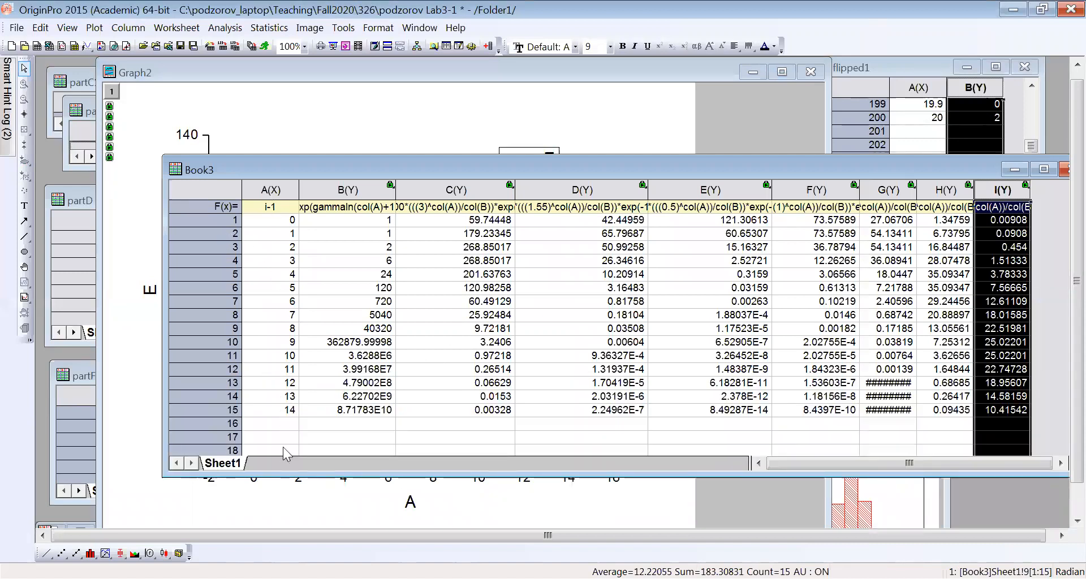
# - Extend column A's i-1 values in Book3 to rows 1 through 30
pyautogui.click(277, 191)
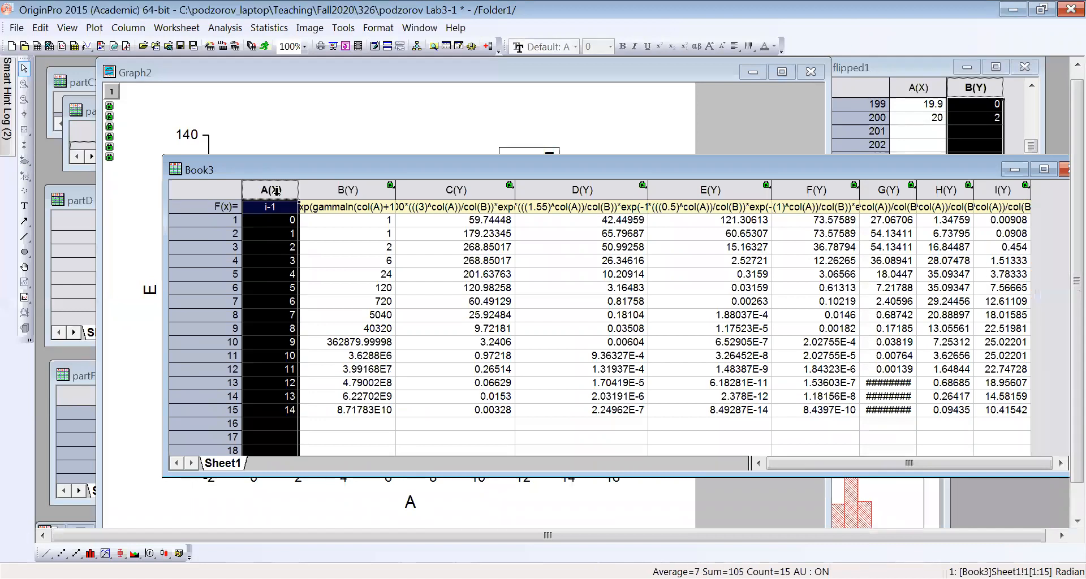
pyautogui.rightClick(277, 191)
pyautogui.click(306, 330)
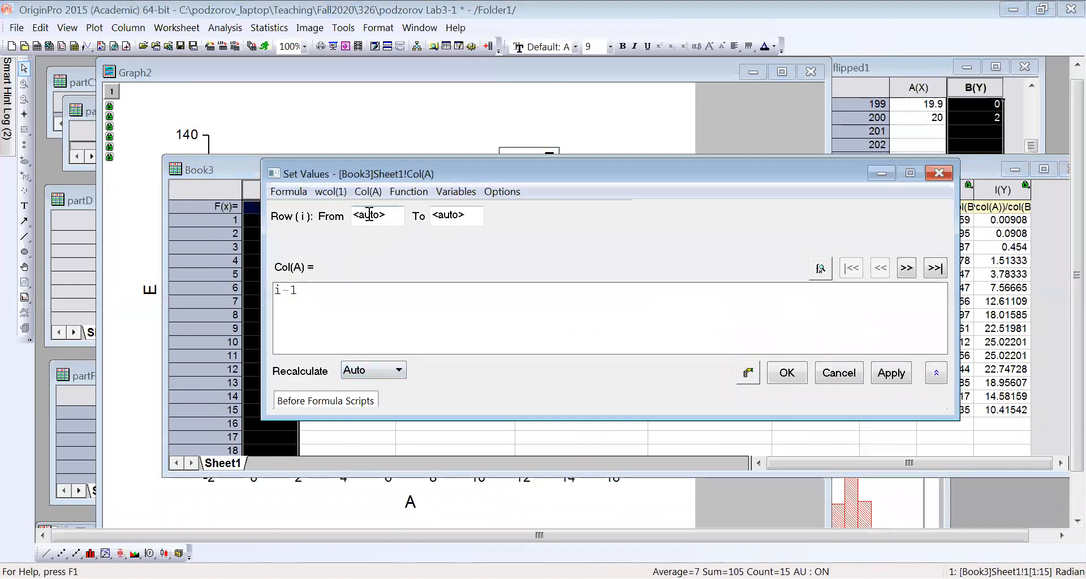
pyautogui.doubleClick(369, 215)
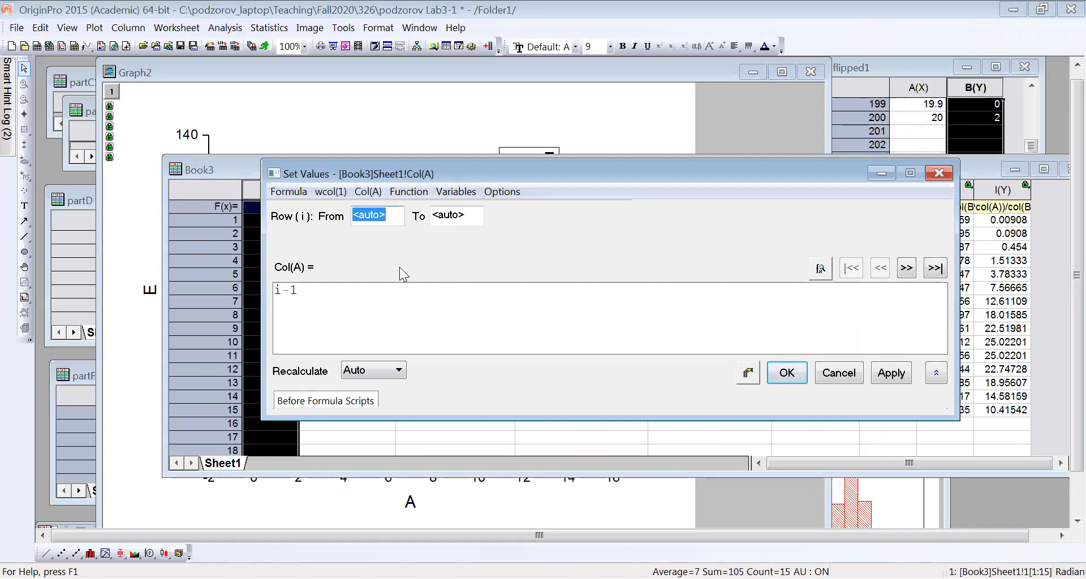
pyautogui.write('1')
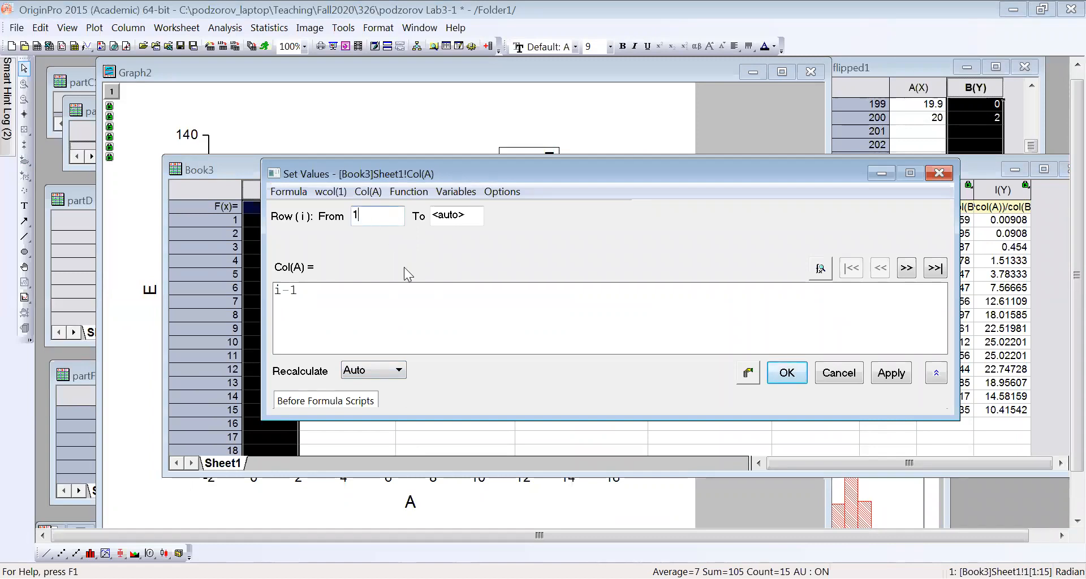
pyautogui.doubleClick(467, 214)
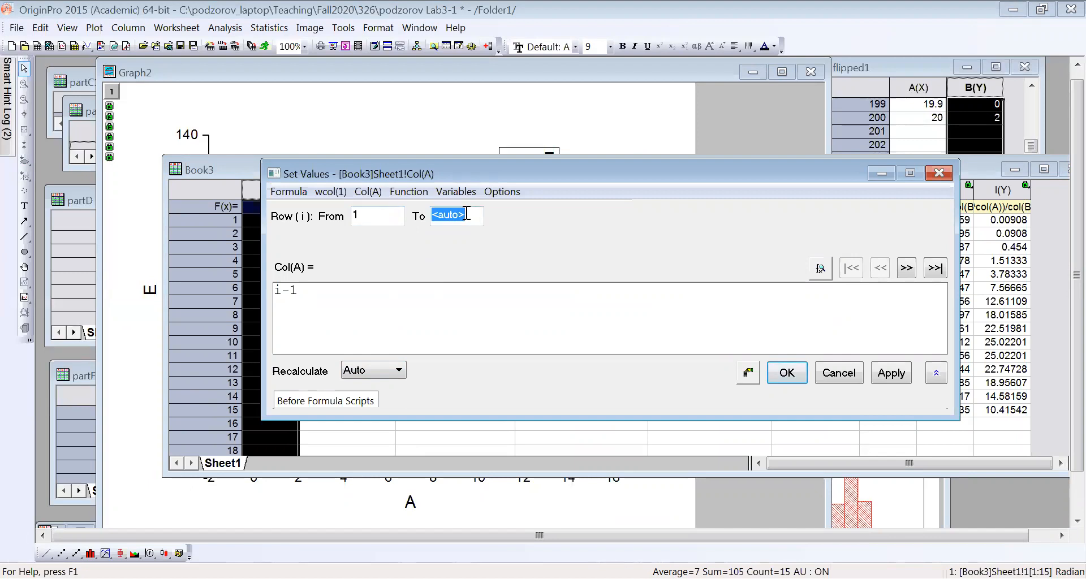
pyautogui.write('30')
pyautogui.click(785, 373)
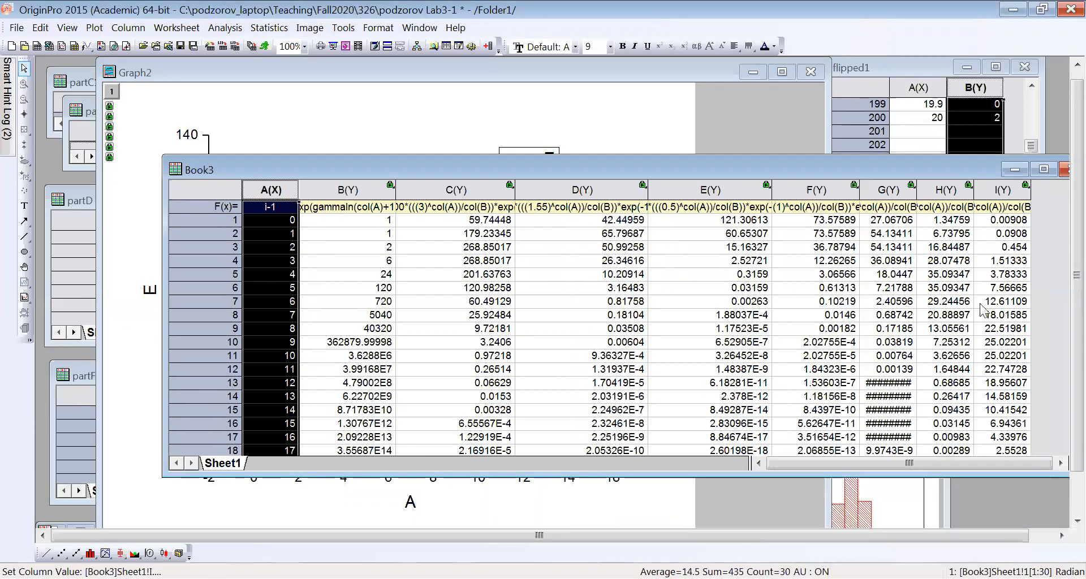
# - Move the Book3 window clear of the graph, and bring Graph2 to the front, shifted slightly to the right
pyautogui.moveTo(271, 174); pyautogui.dragTo(672, 351)
pyautogui.click(449, 301)
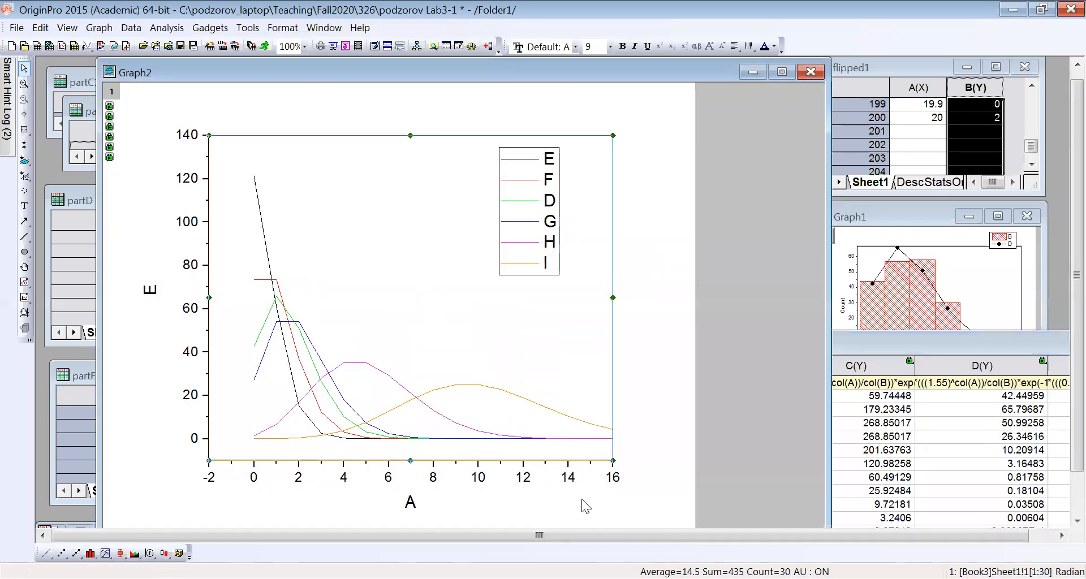
pyautogui.click(650, 453)
pyautogui.click(355, 249)
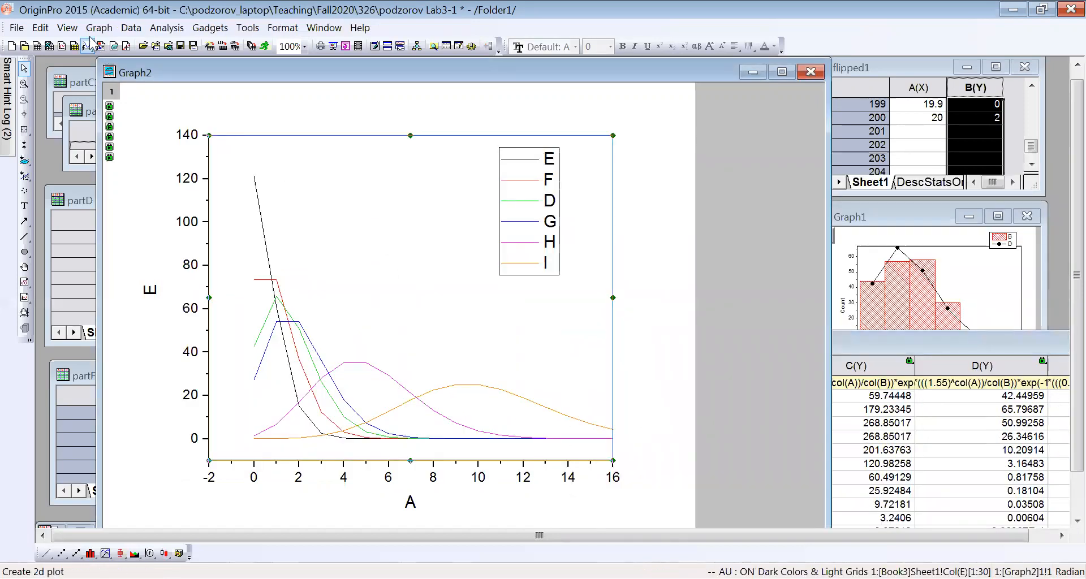
pyautogui.moveTo(223, 70); pyautogui.dragTo(261, 72)
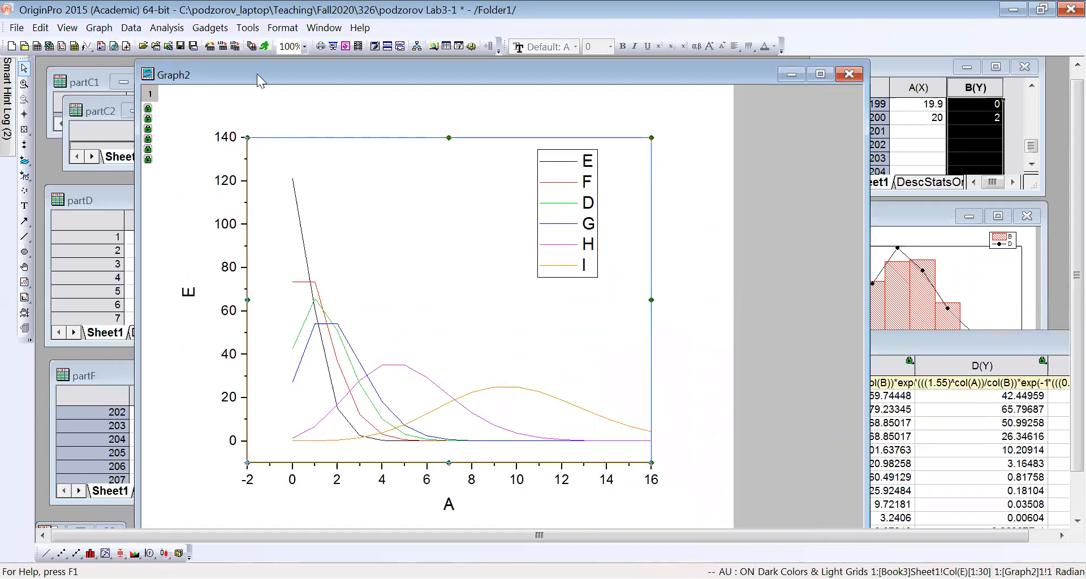
# - Shift the Graph2 window slightly down and rescale its axes to show all the data
pyautogui.moveTo(256, 71); pyautogui.dragTo(258, 82)
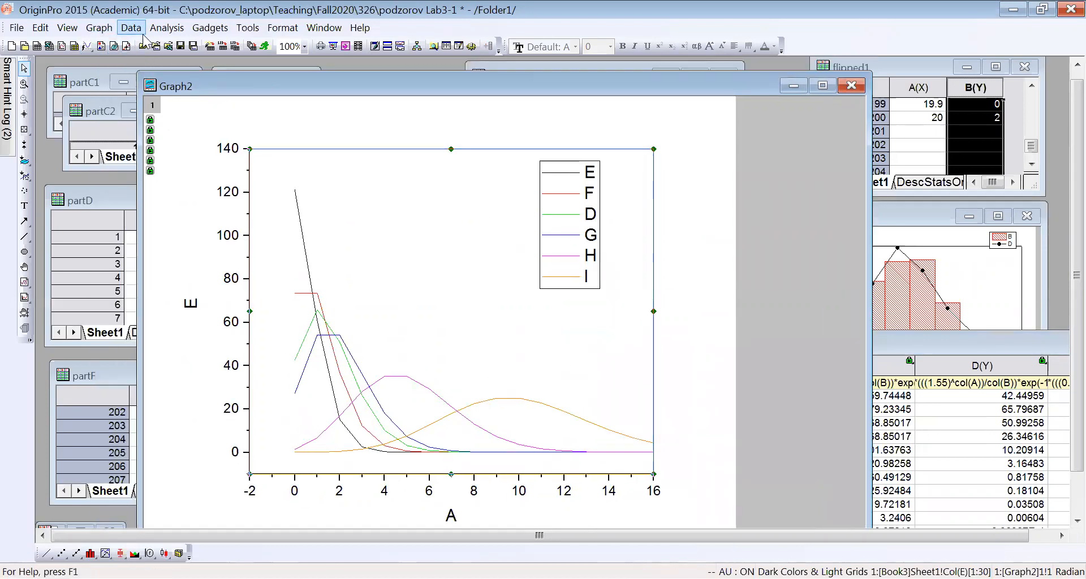
pyautogui.click(99, 28)
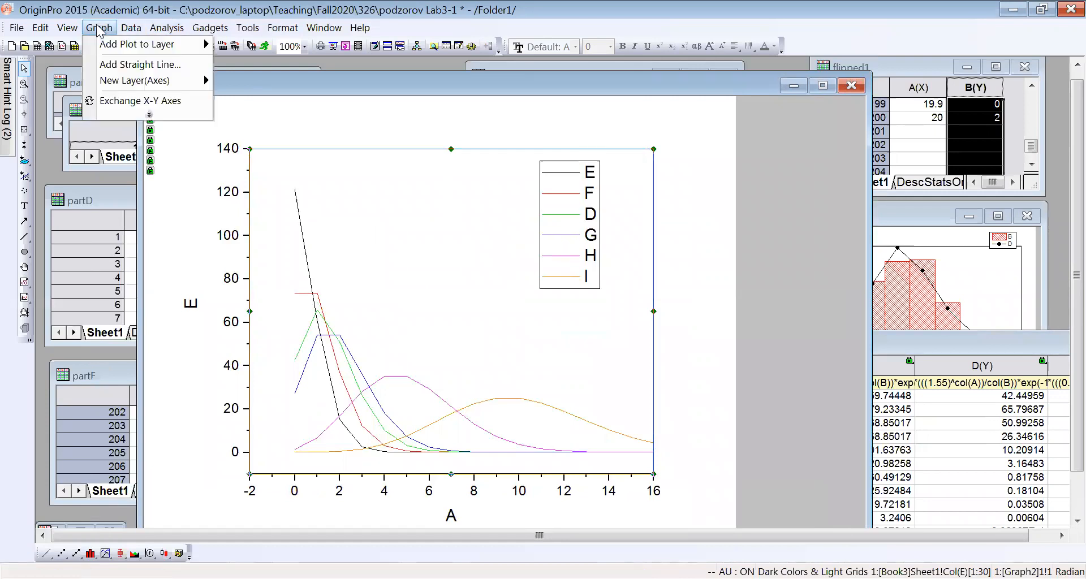
pyautogui.click(120, 115)
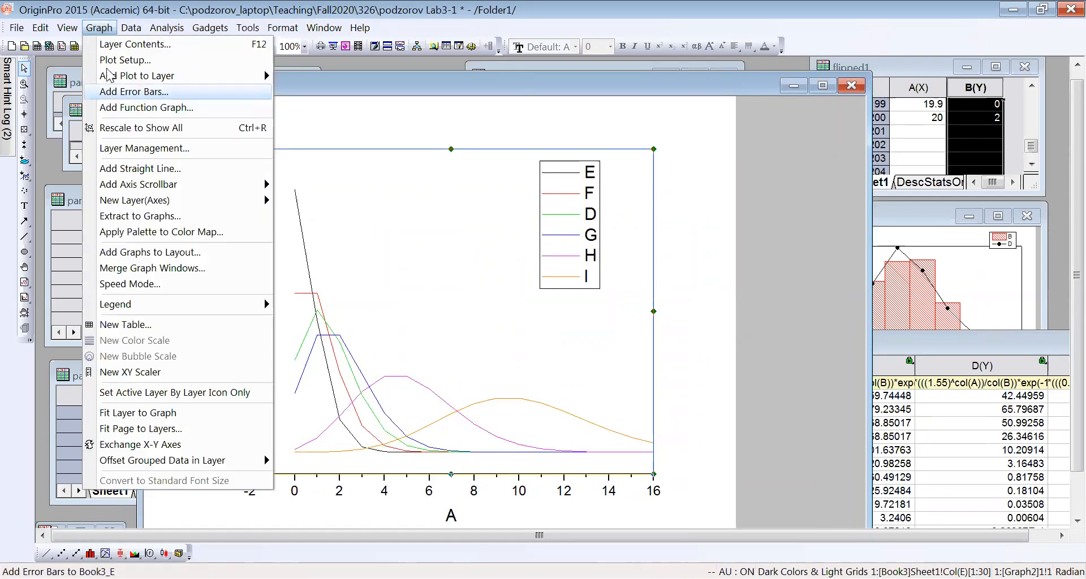
pyautogui.click(159, 131)
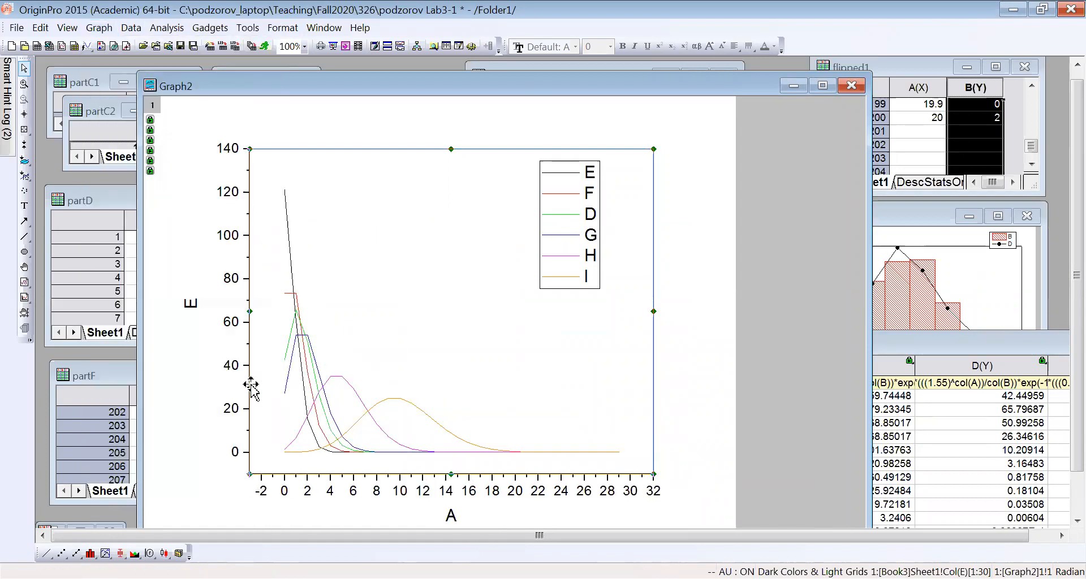
pyautogui.click(692, 406)
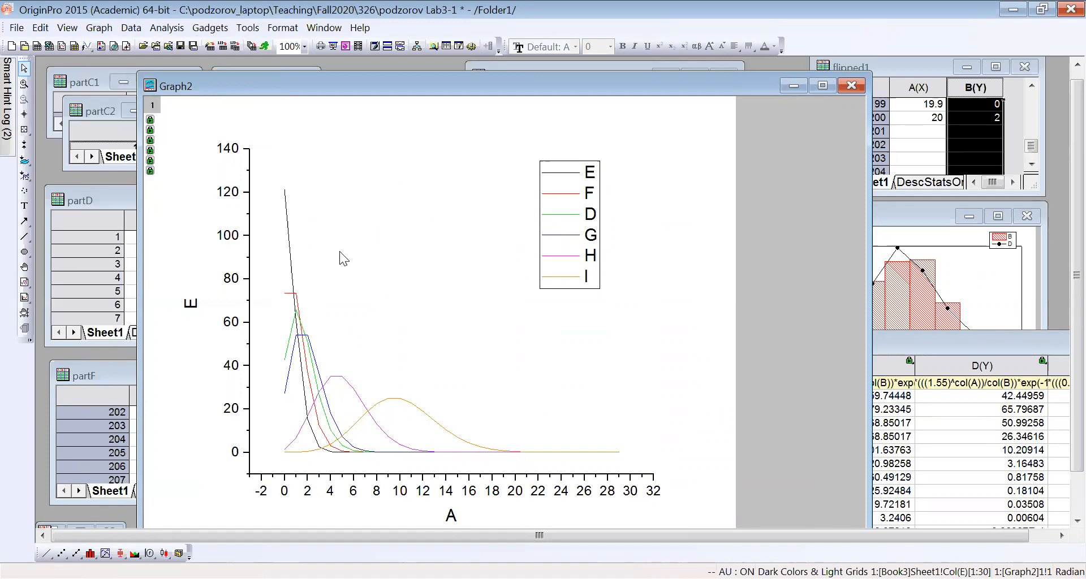
# - Magnify Graph2's axes around column I's orange curve and set that line's width to 3
pyautogui.click(24, 84)
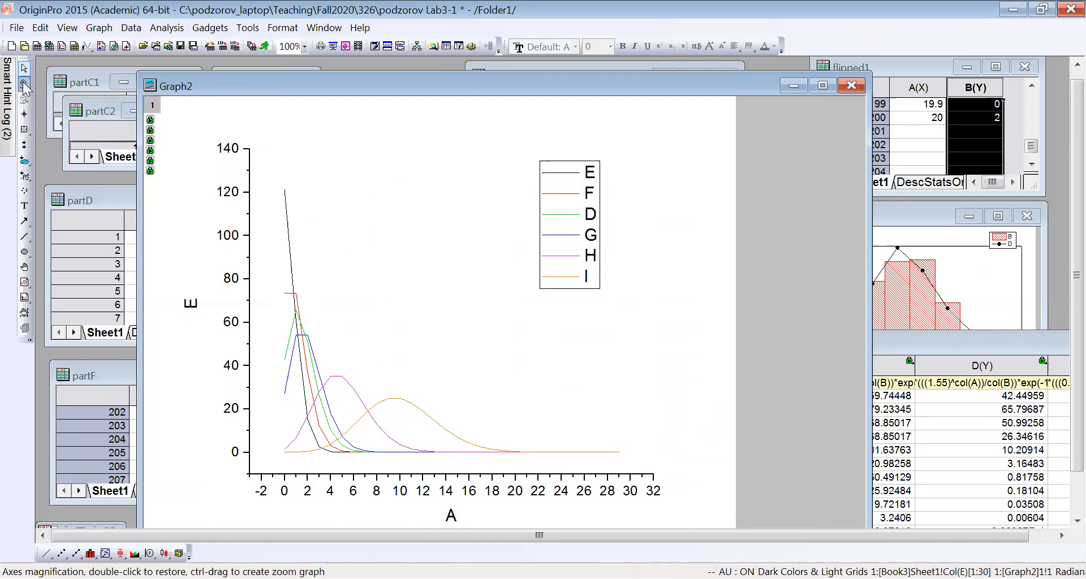
pyautogui.moveTo(282, 454); pyautogui.dragTo(554, 395)
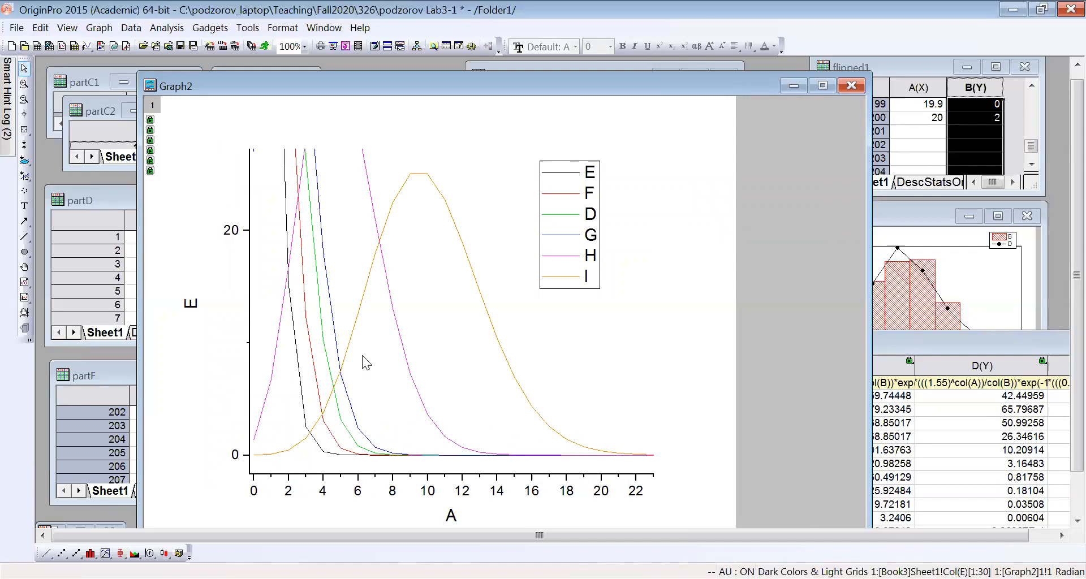
pyautogui.doubleClick(559, 277)
pyautogui.moveTo(549, 54); pyautogui.dragTo(630, 83)
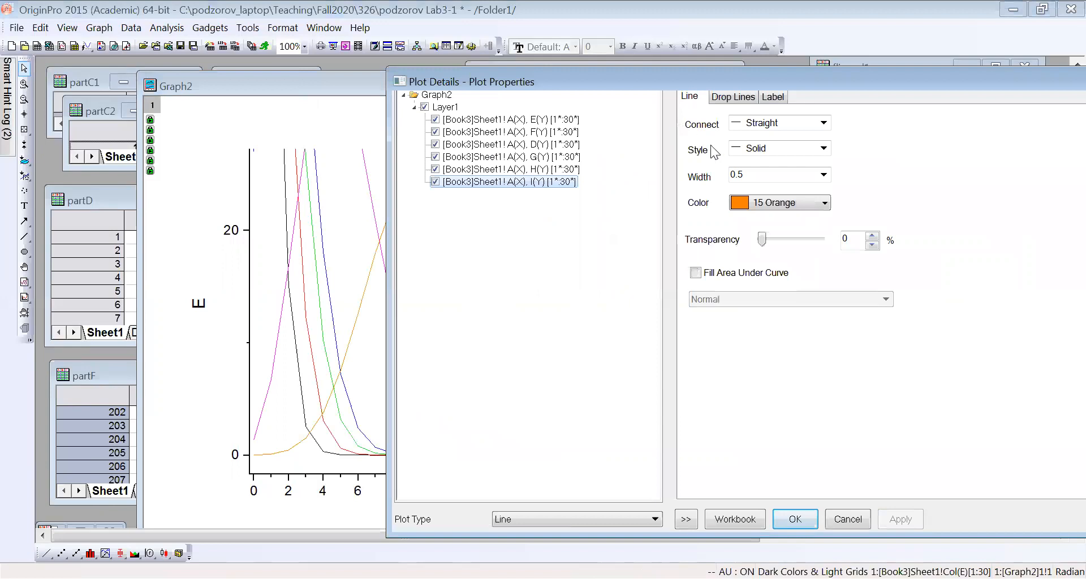
pyautogui.doubleClick(780, 174)
pyautogui.write('3')
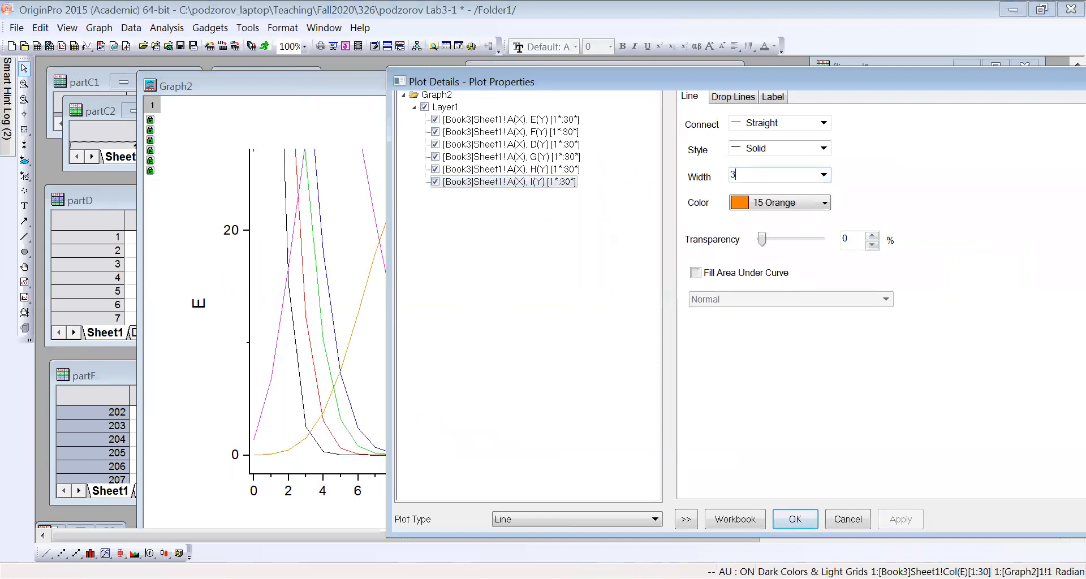
pyautogui.click(794, 519)
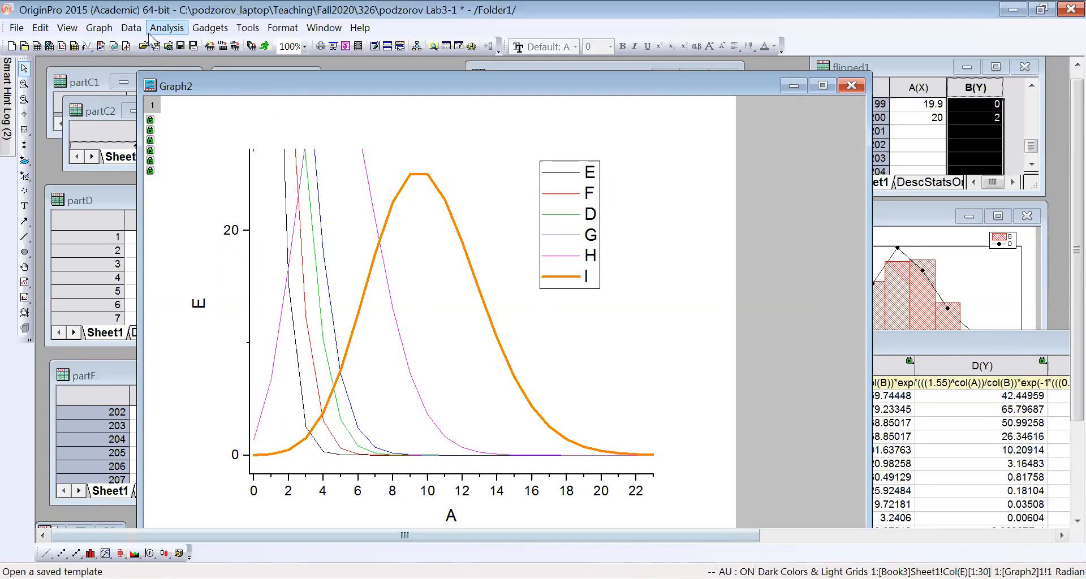
# - Rescale Graph2 to show all the data, and magnify the axes over A values 0 to 6 and E values 0 to 80
pyautogui.click(92, 30)
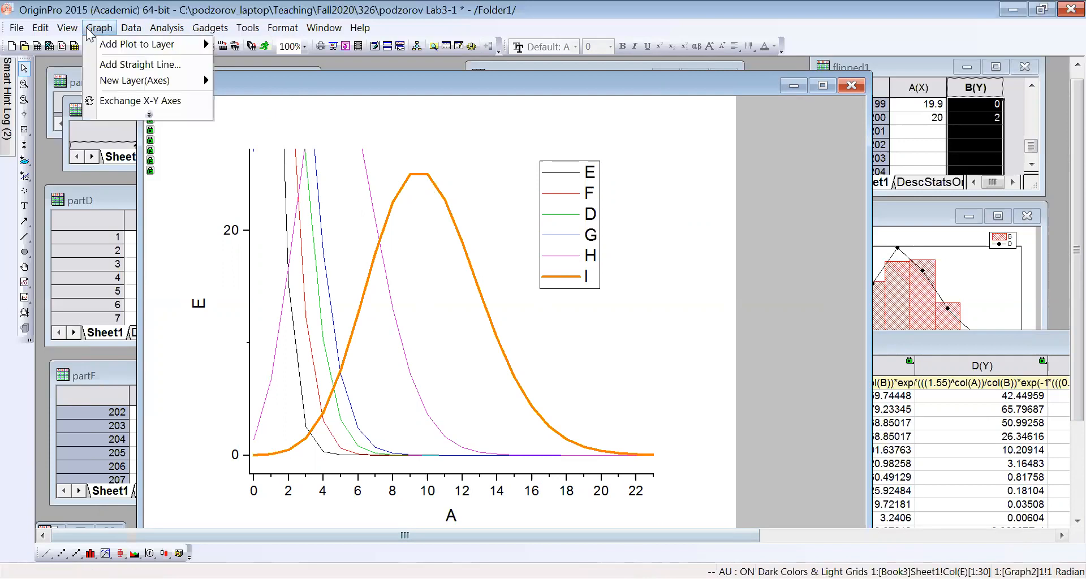
pyautogui.click(101, 115)
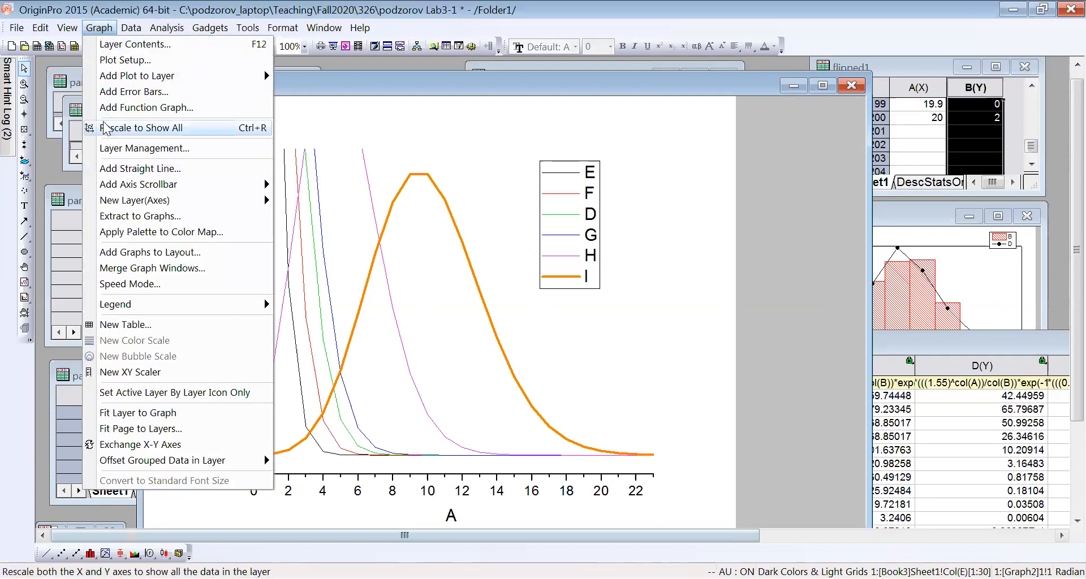
pyautogui.click(113, 129)
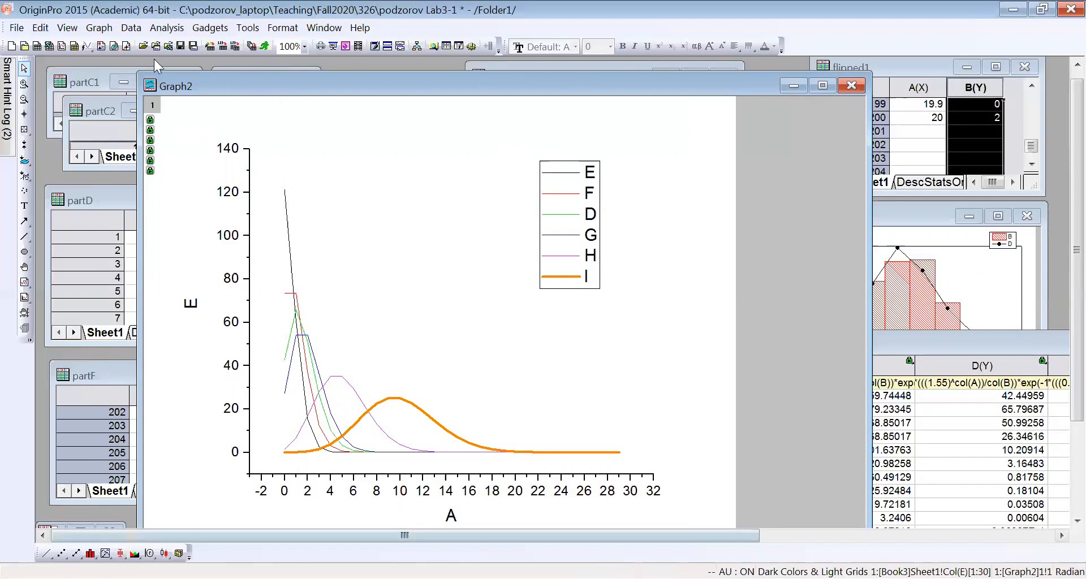
pyautogui.click(24, 84)
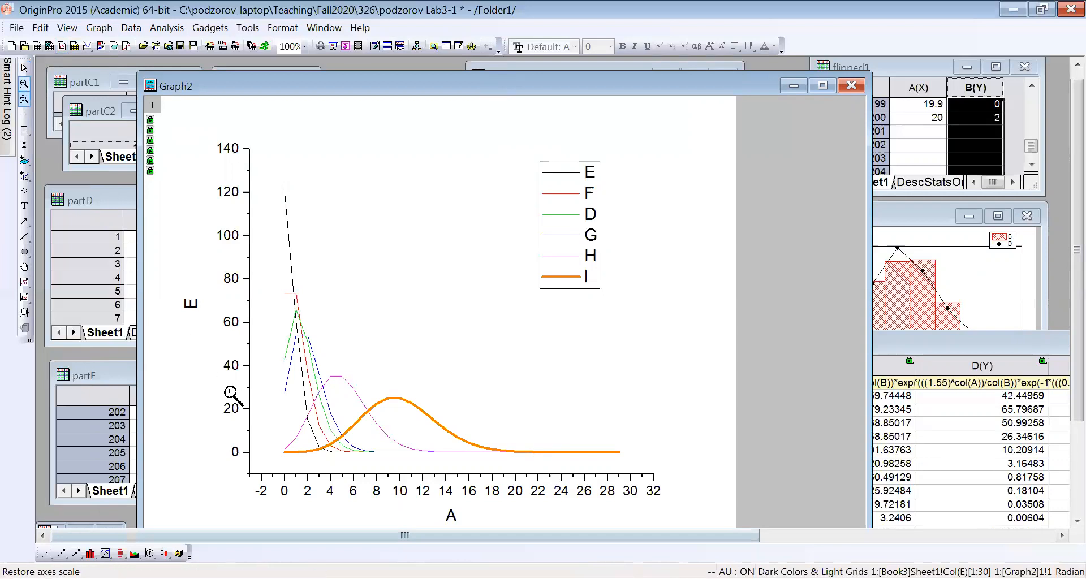
pyautogui.moveTo(268, 277); pyautogui.dragTo(361, 460)
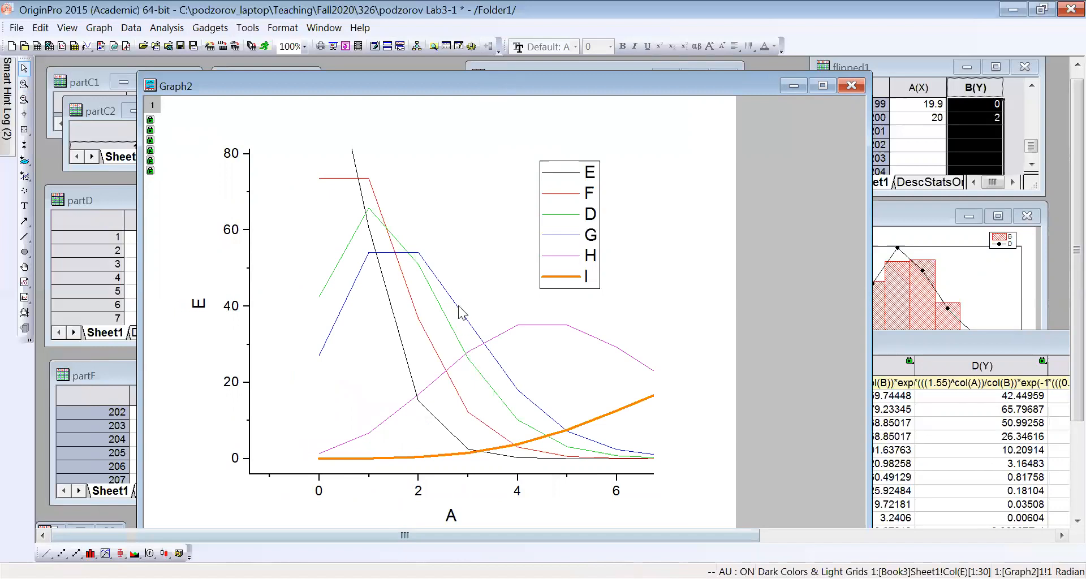
# - Set the width of column D's green line in Graph2 to 3
pyautogui.doubleClick(351, 242)
pyautogui.doubleClick(778, 173)
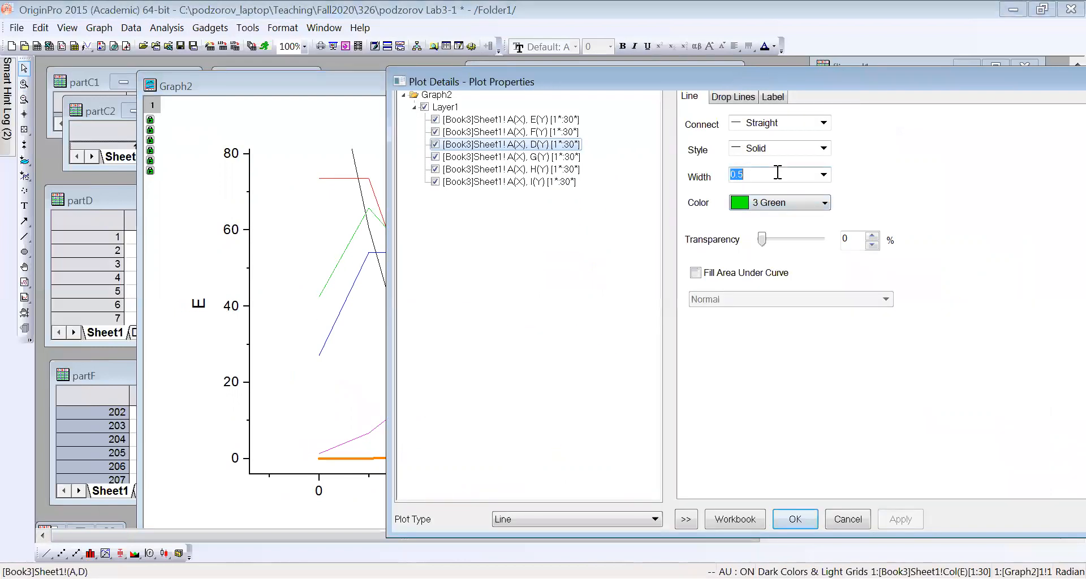
pyautogui.write('3')
pyautogui.click(794, 520)
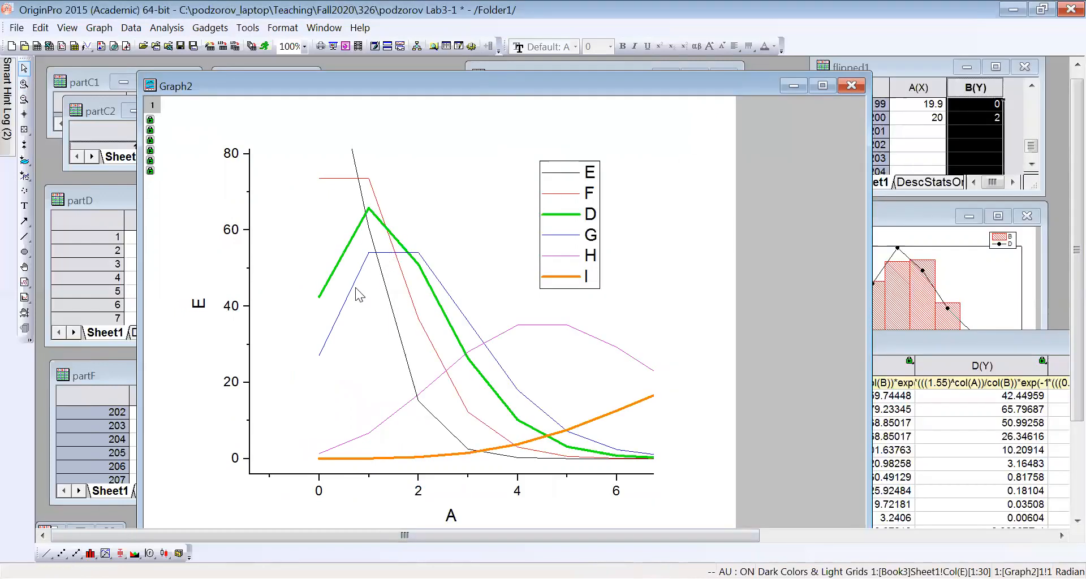
# - Set the width of column G's blue line to 3 and shrink the Graph2 window to uncover the other windows
pyautogui.doubleClick(352, 288)
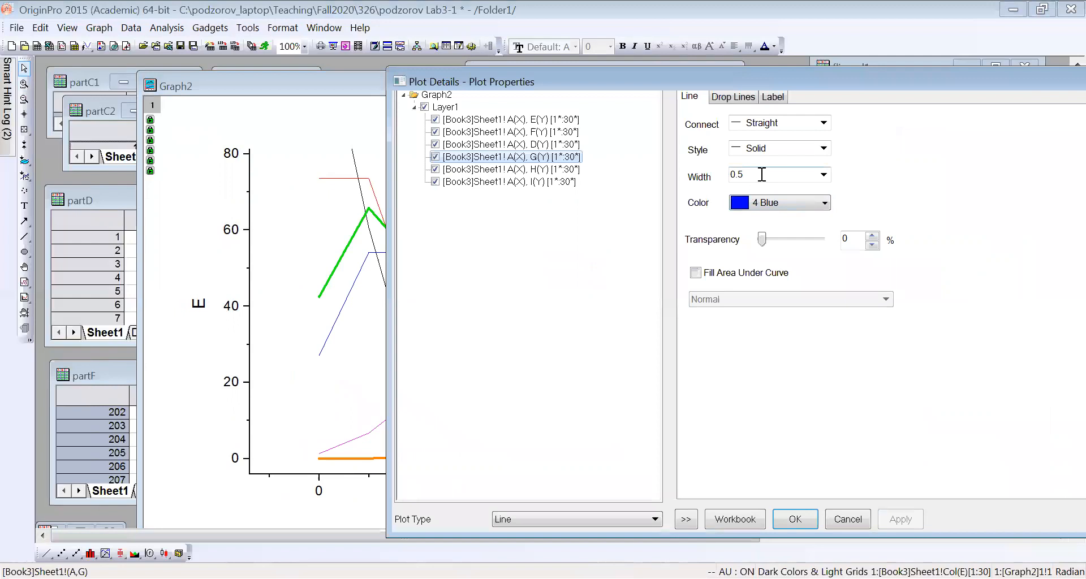
pyautogui.write('3')
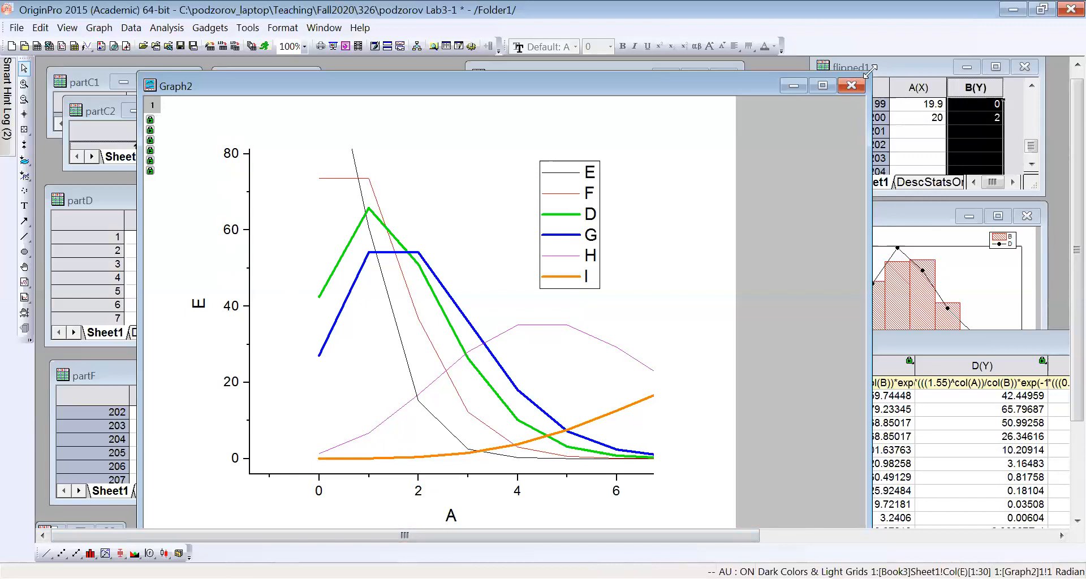
pyautogui.moveTo(870, 70); pyautogui.dragTo(689, 260)
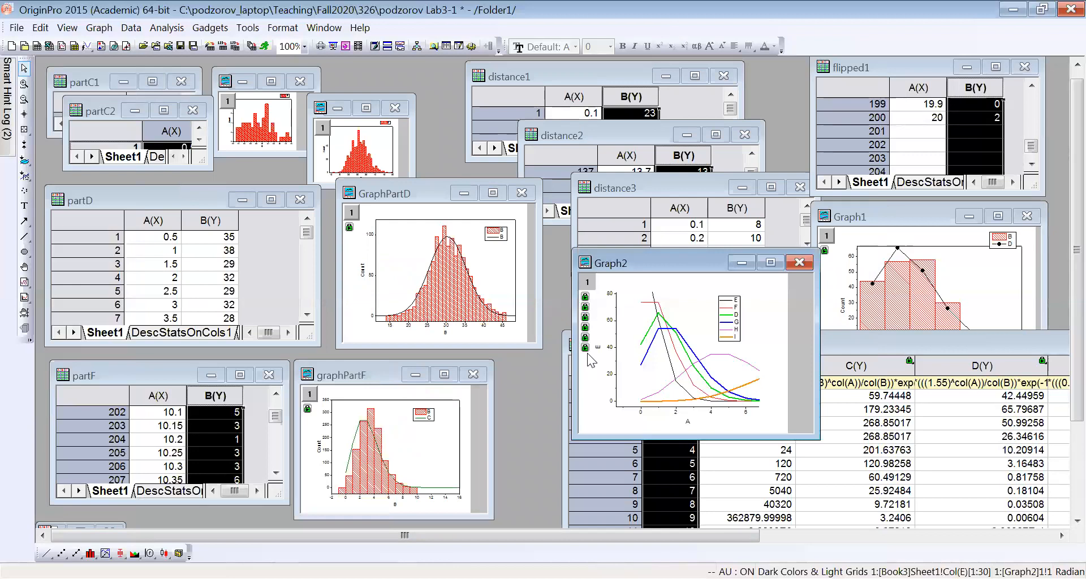